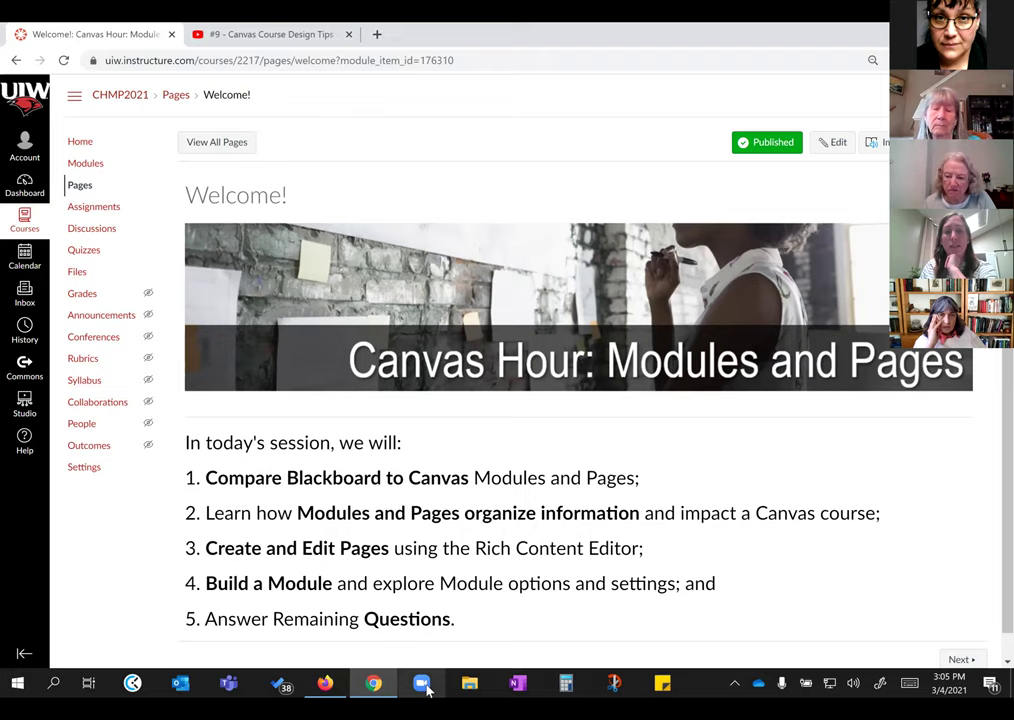
Step: Switch to the Firefox window with the Blackboard training course and open its Course Information content area
click(424, 686)
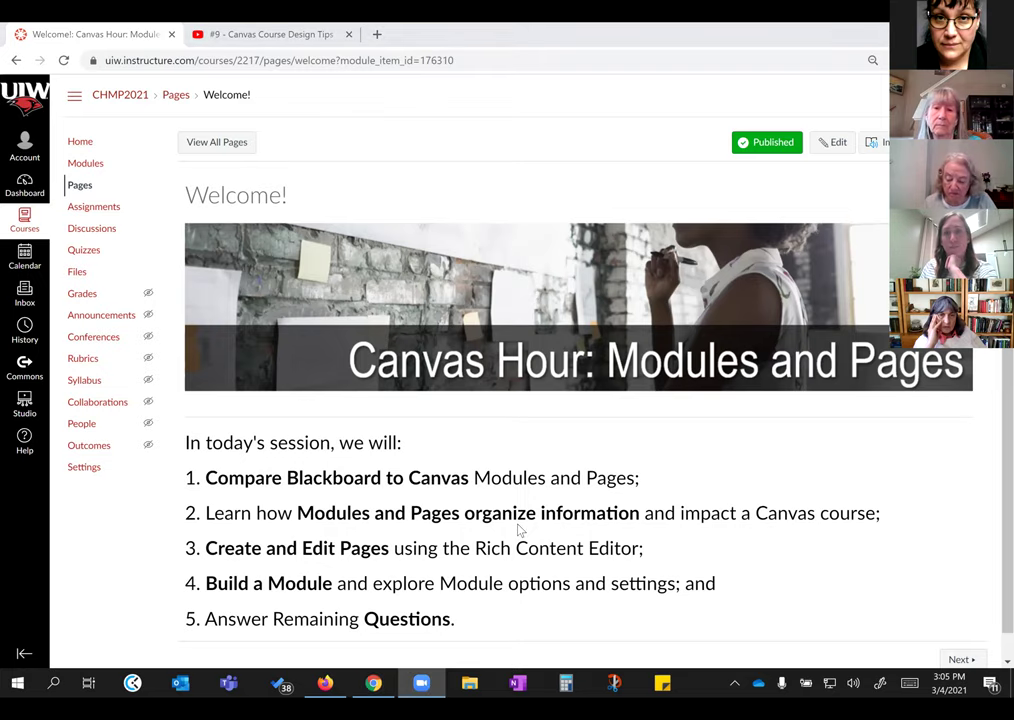
click(519, 530)
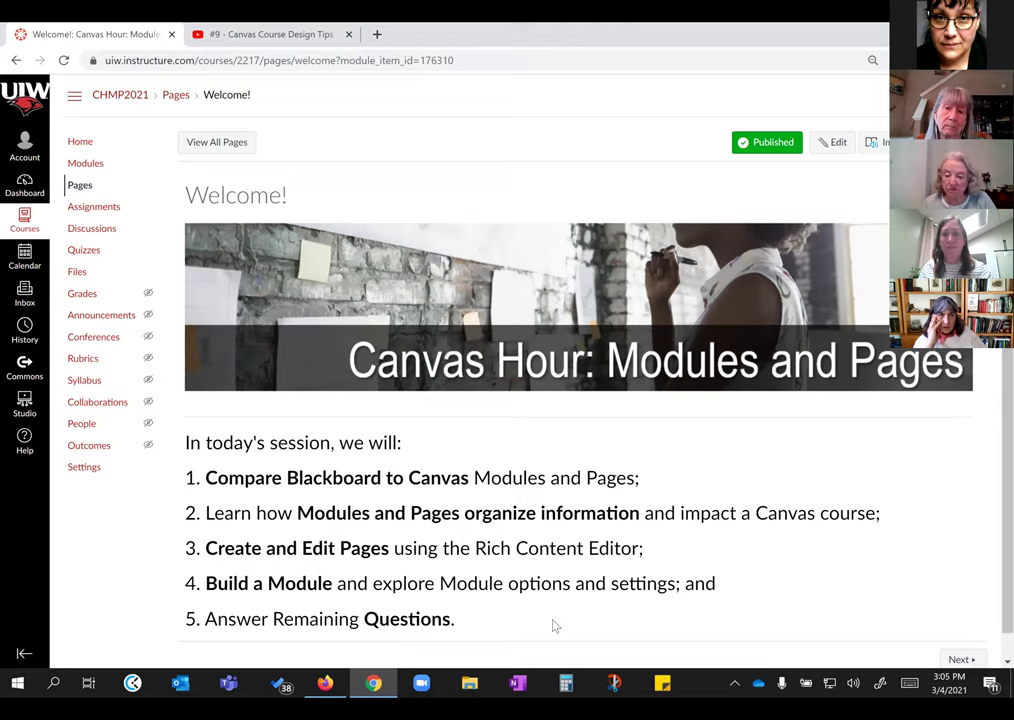
click(379, 686)
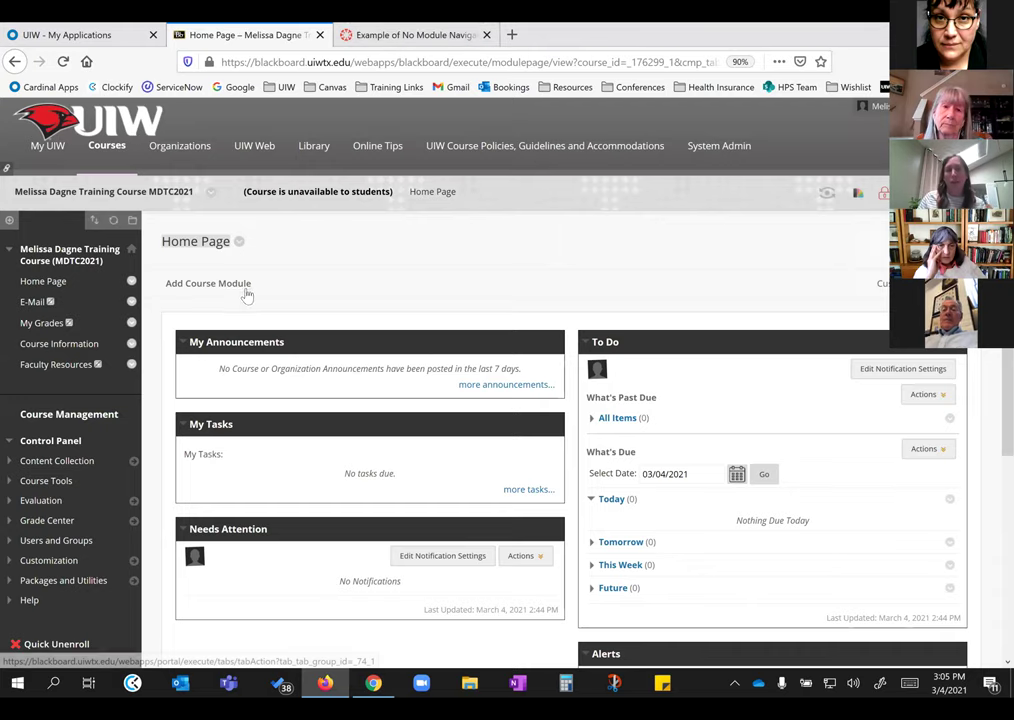
click(64, 345)
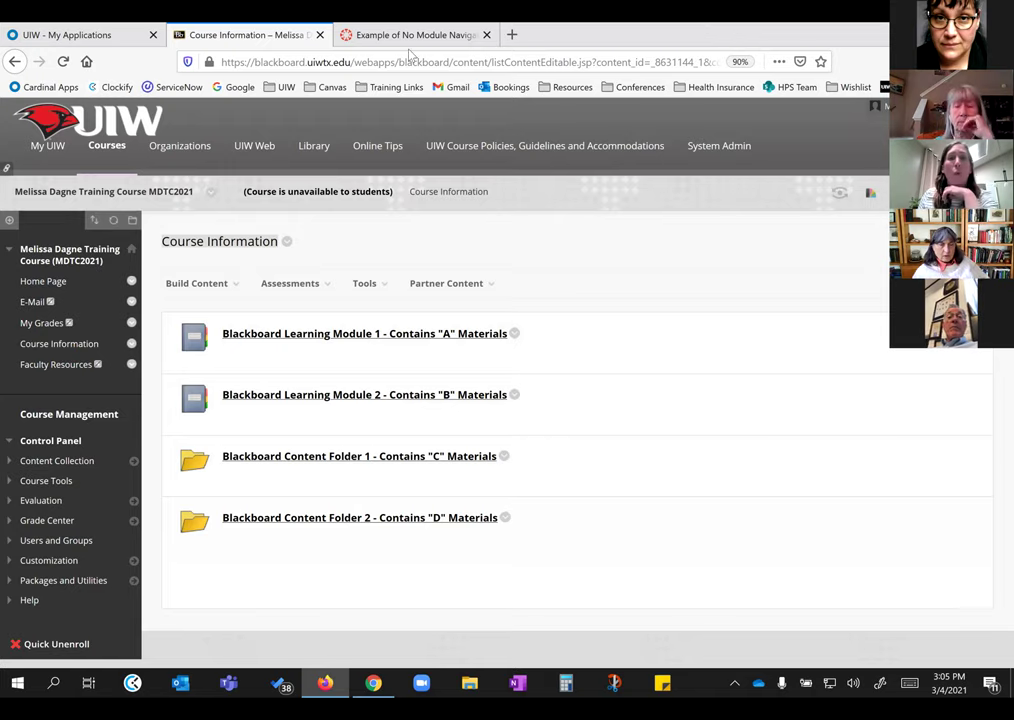
Step: Detach the Blackboard Course Information tab into its own window and tile it side by side with the NoModuleNavigation2021 Canvas window
drag(283, 35, 406, 37)
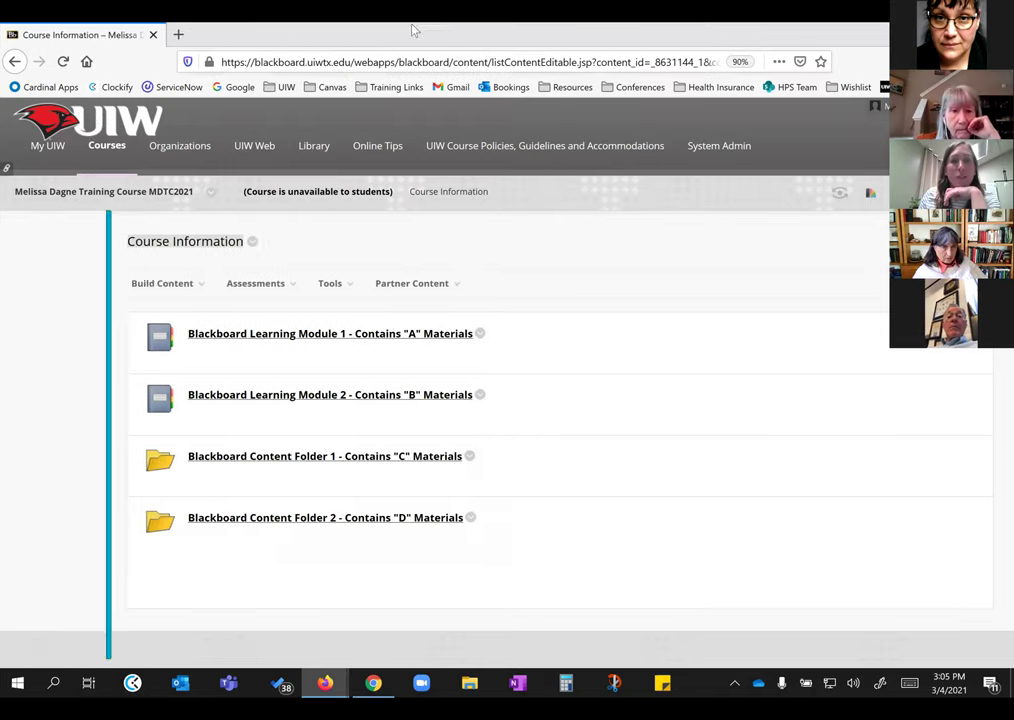
key(super+Left)
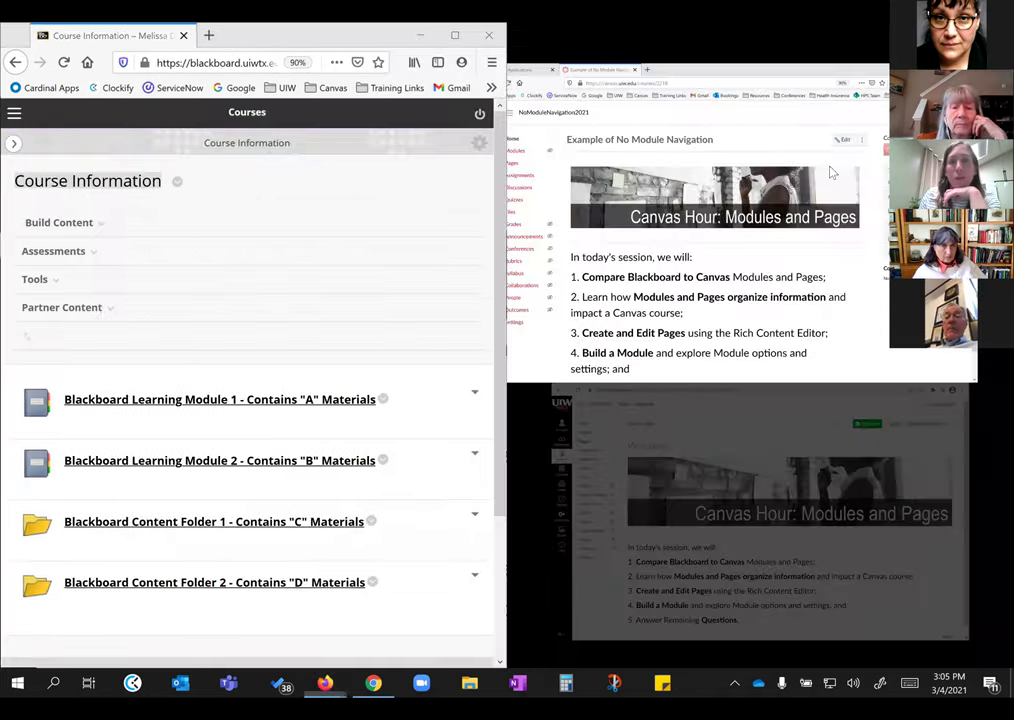
click(546, 232)
Step: Zoom the NoModuleNavigation2021 course out to 80%, open its Modules page, and widen its window
click(525, 114)
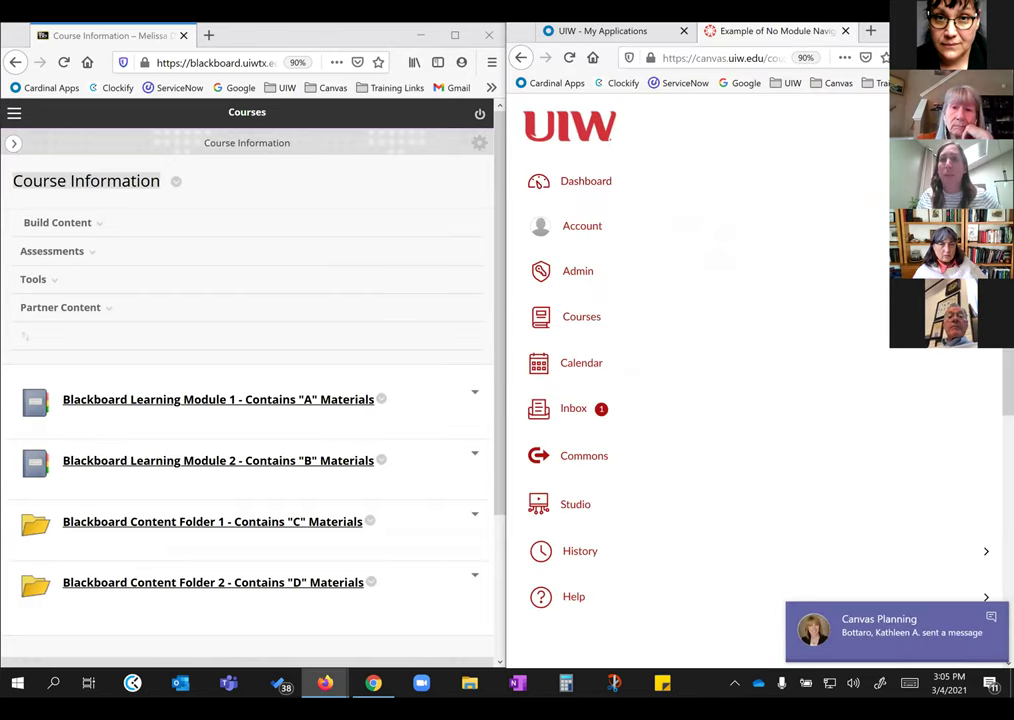
click(853, 163)
key(ctrl+minus)
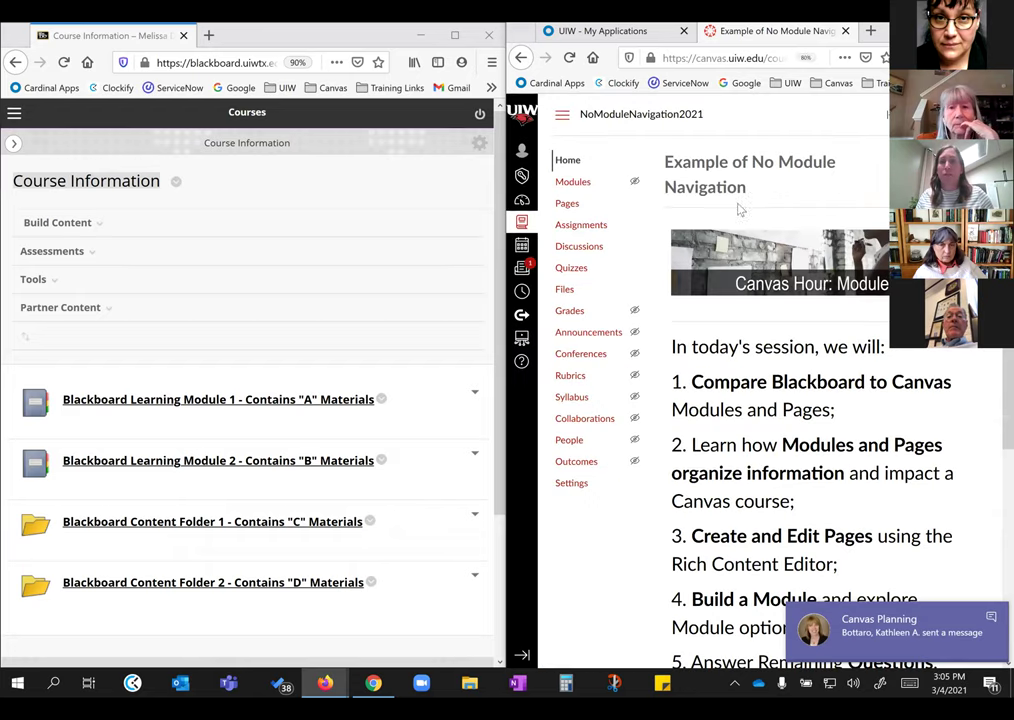
click(573, 181)
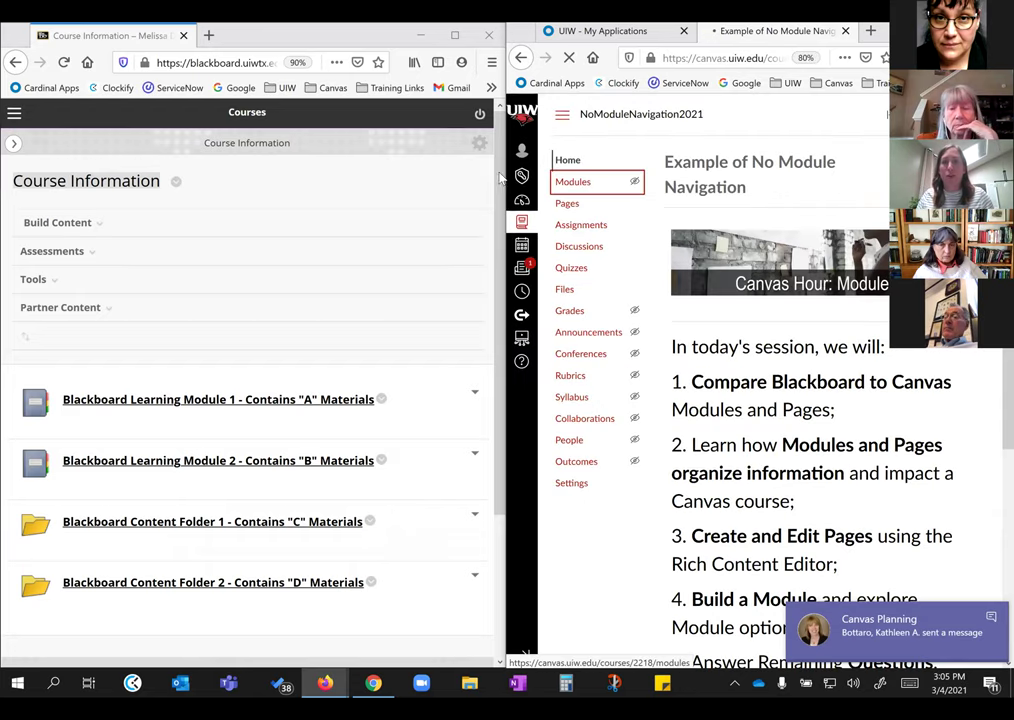
drag(404, 180, 400, 181)
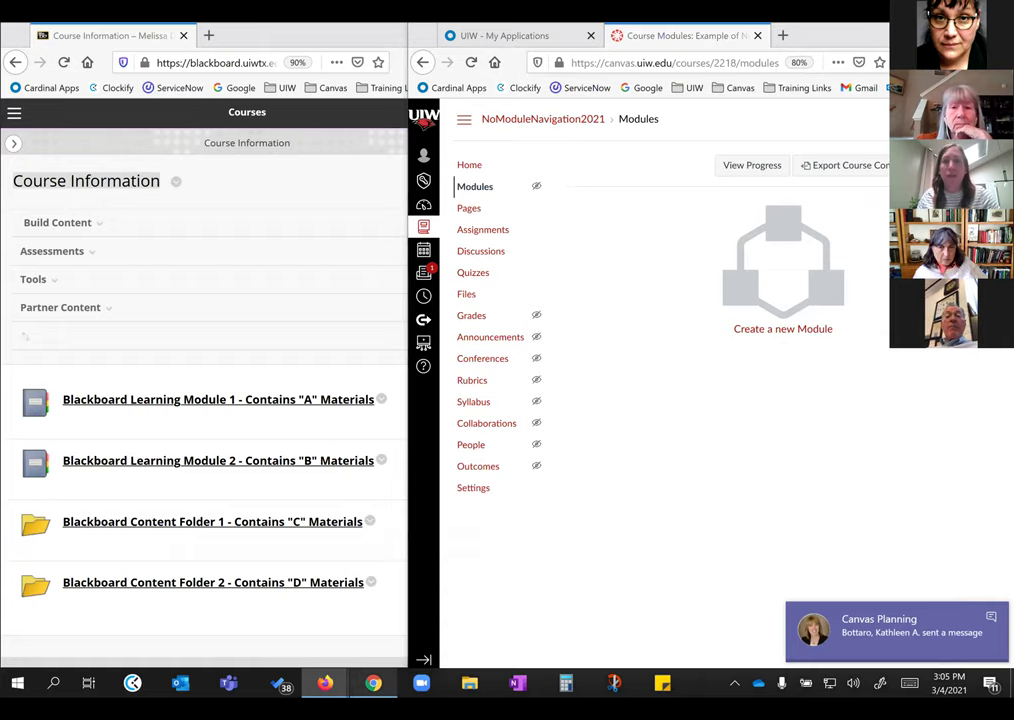
Step: Switch to Chrome, tile it beside the Blackboard Course Information window, and open the Modules page of the CHMP2021 course
key(alt+Tab)
key(super+Right)
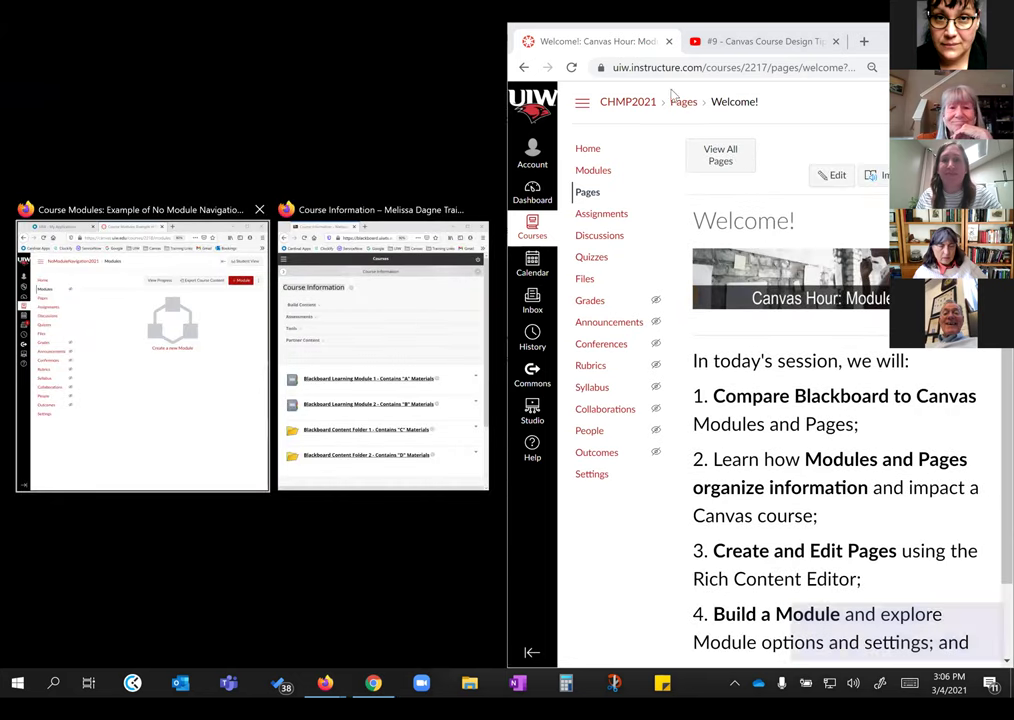
click(440, 360)
scroll(393, 390, down, 1)
click(593, 170)
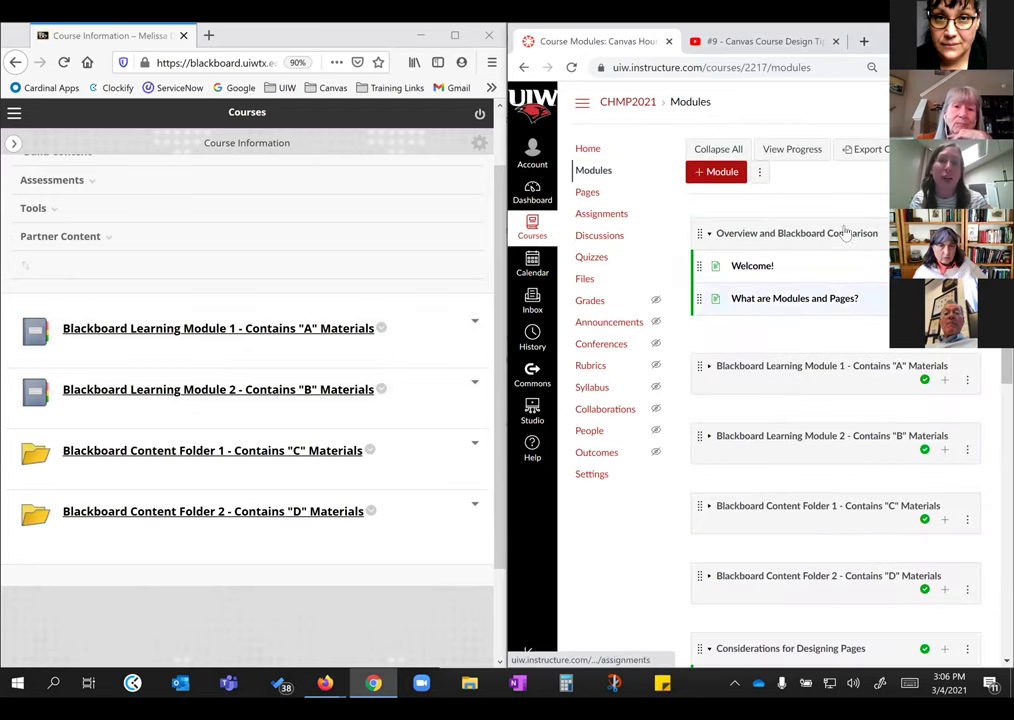
Step: Expand Blackboard Learning Module 1 - Contains "A" Materials in the Canvas module list to show its items
scroll(735, 411, down, 3)
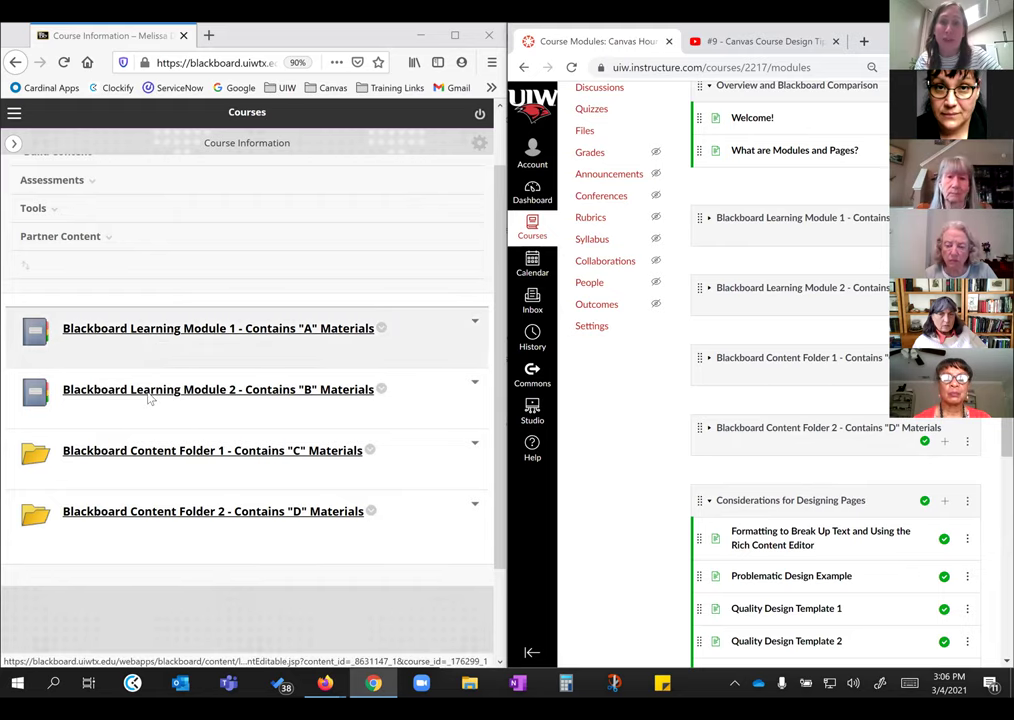
click(710, 219)
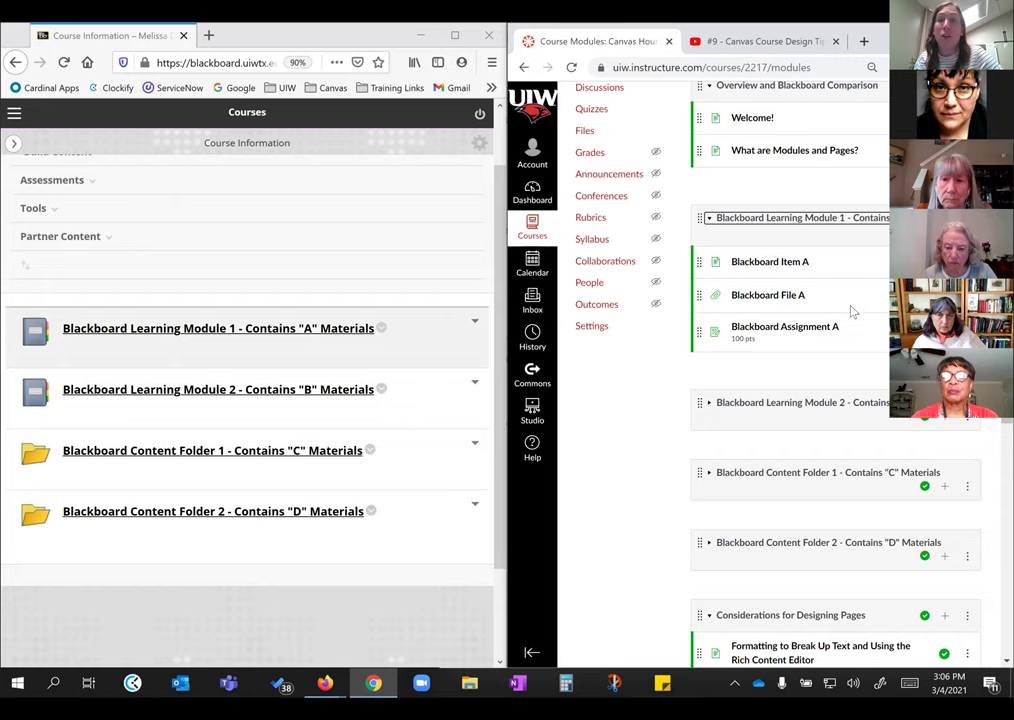
click(708, 218)
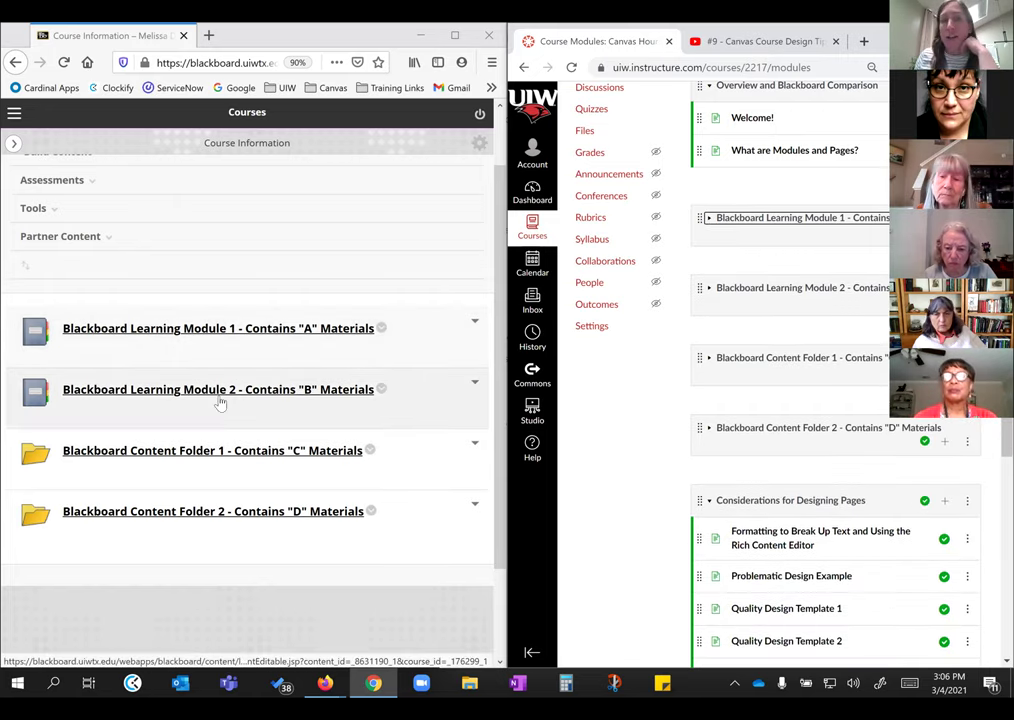
click(708, 220)
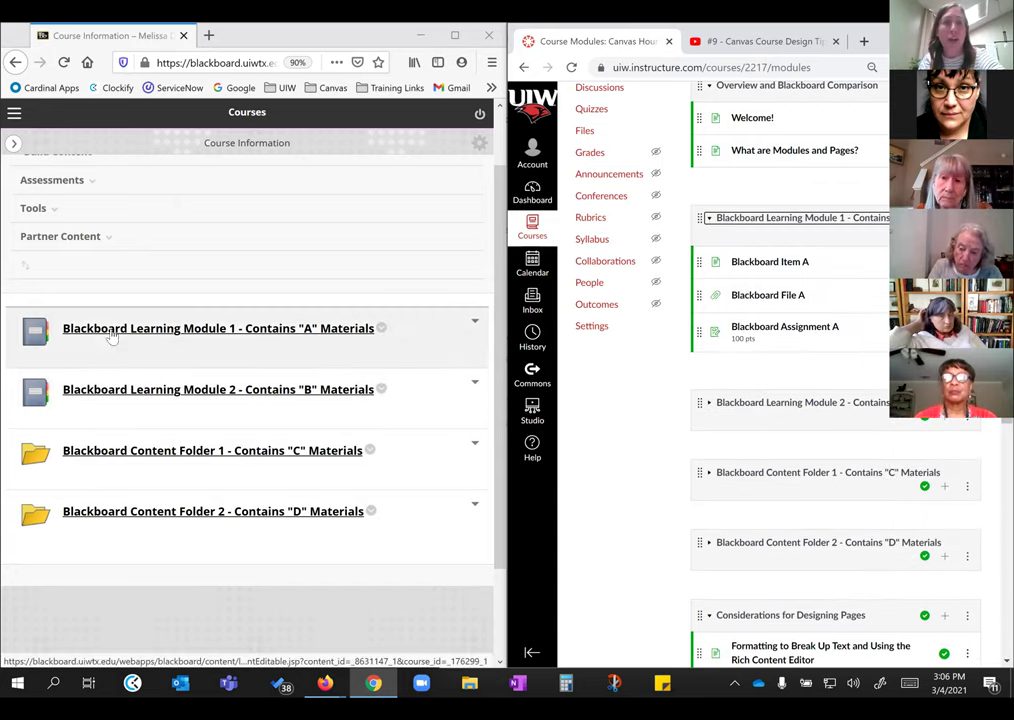
Step: View the contents of Blackboard Learning Module 1 in Blackboard for comparison, and return to Course Information
click(210, 338)
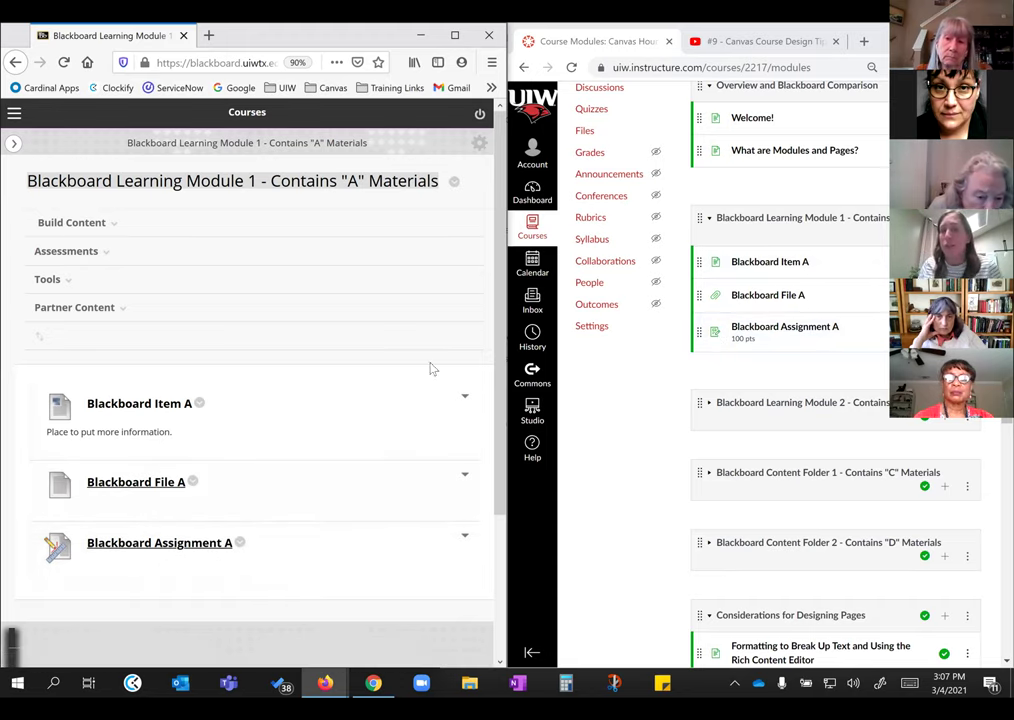
click(235, 308)
click(16, 62)
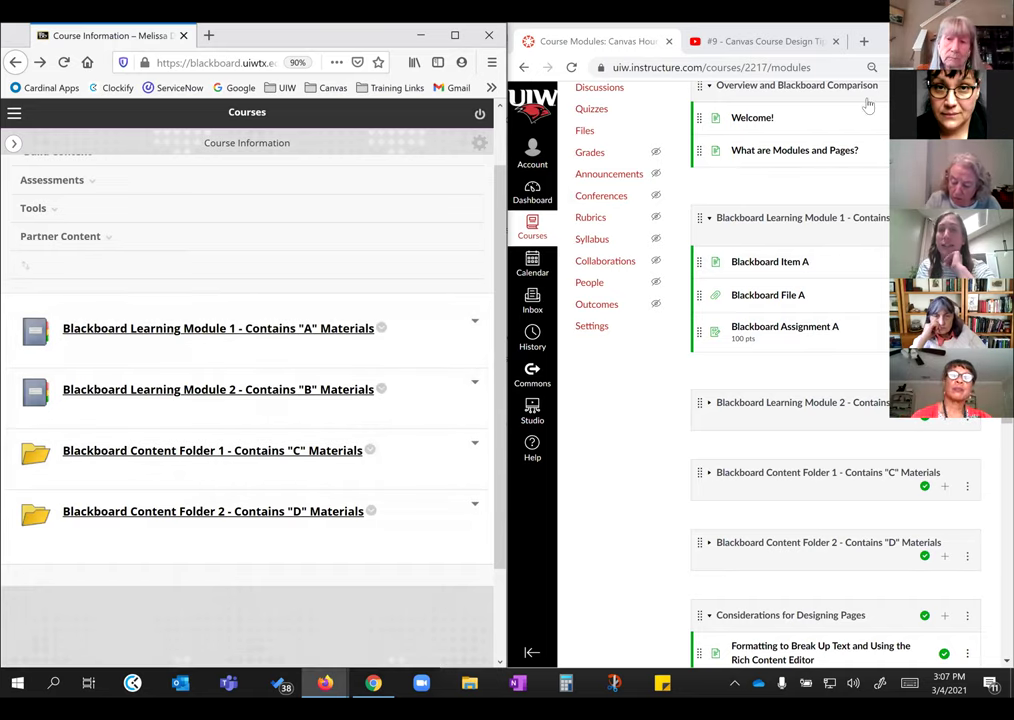
Step: Maximize the CHMP2021 Canvas window and look through the whole list of modules and their items
click(800, 217)
key(super+Up)
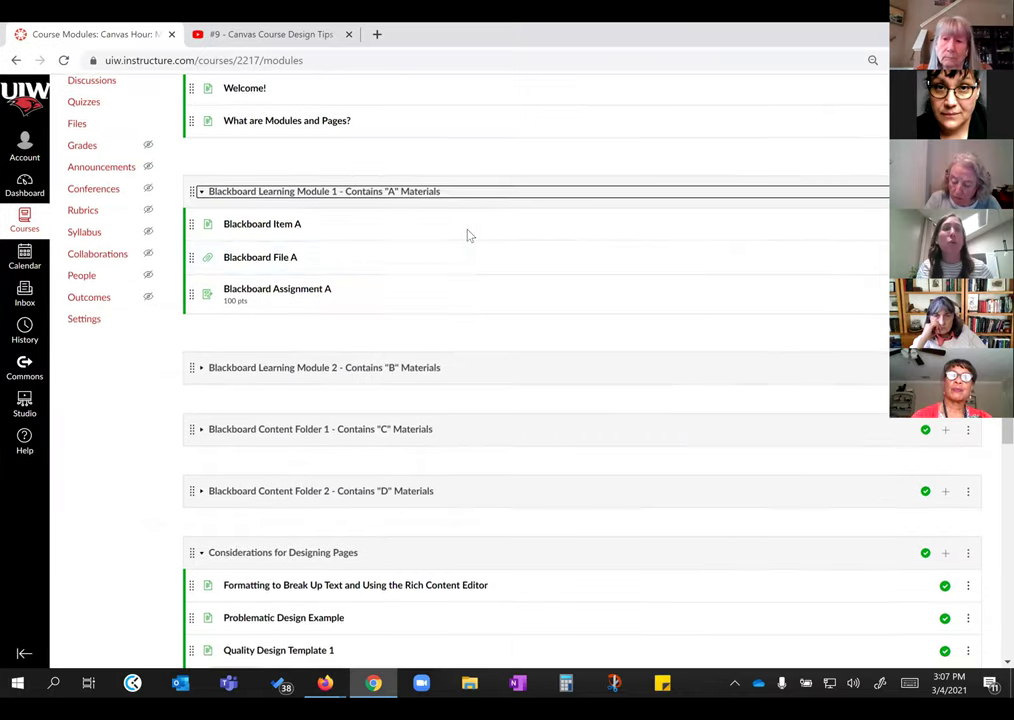
scroll(471, 233, up, 3)
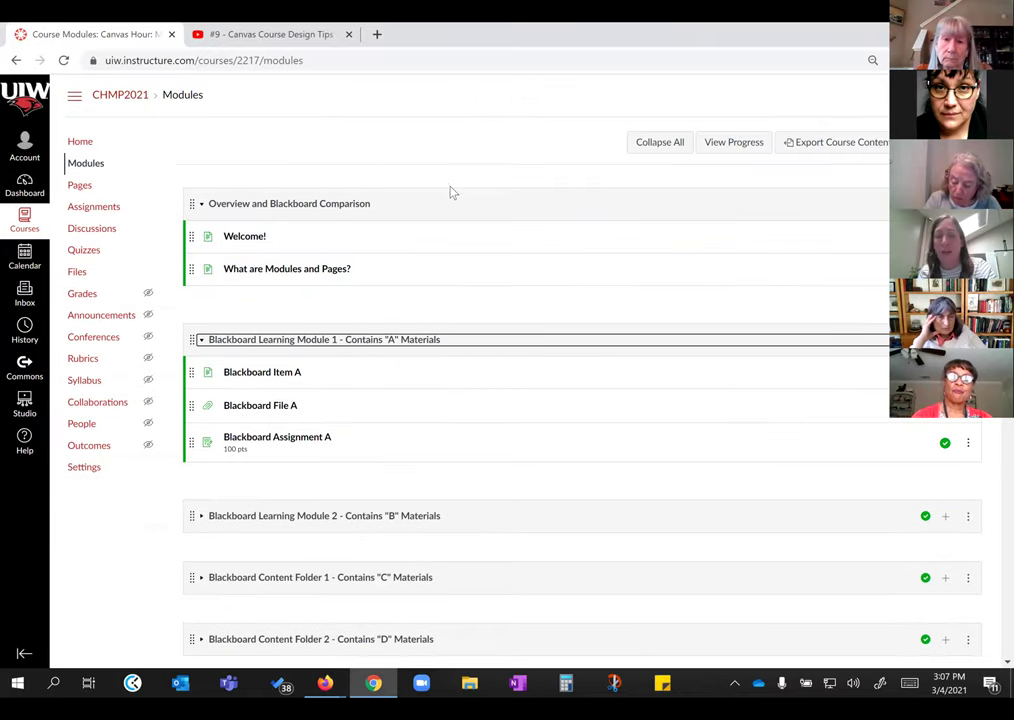
scroll(450, 220, down, 5)
scroll(452, 262, down, 3)
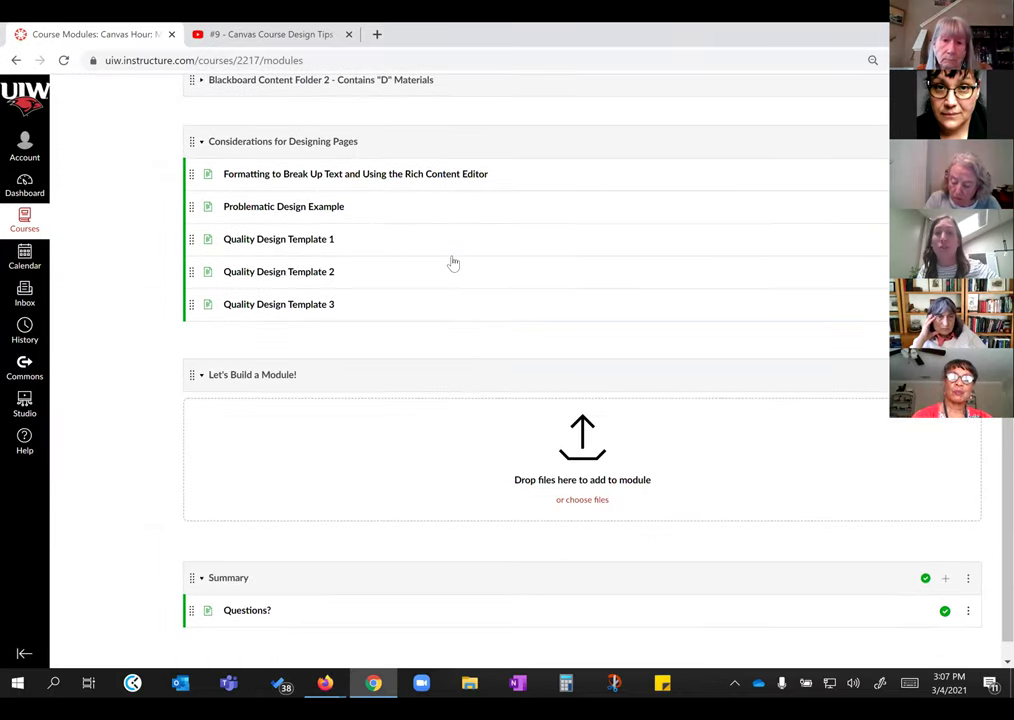
scroll(452, 262, up, 3)
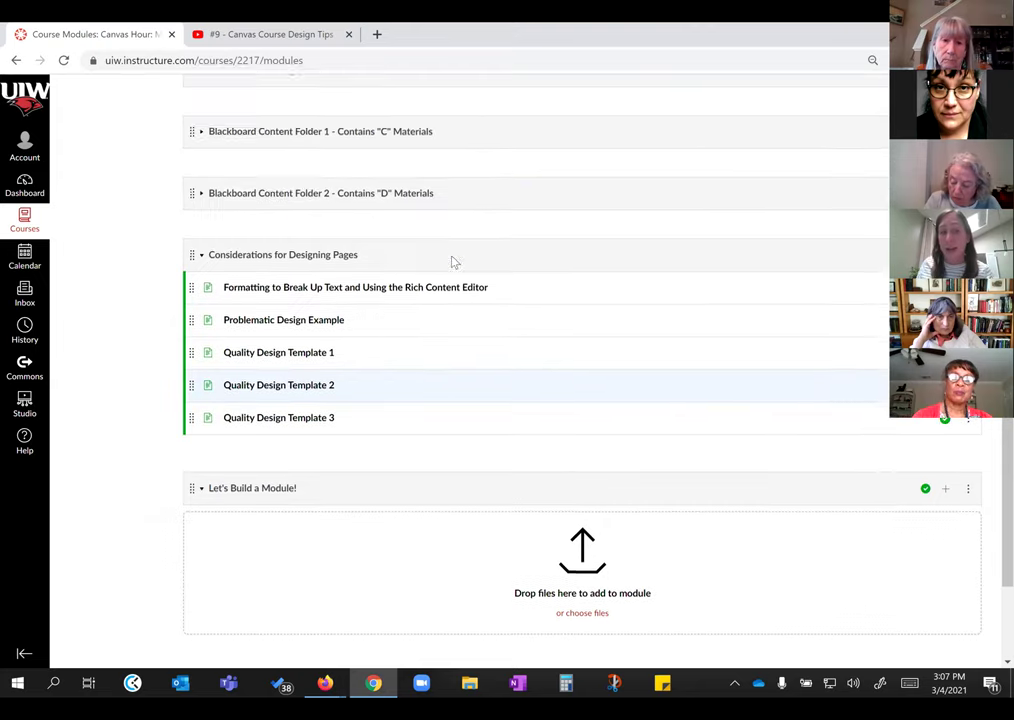
scroll(452, 262, up, 3)
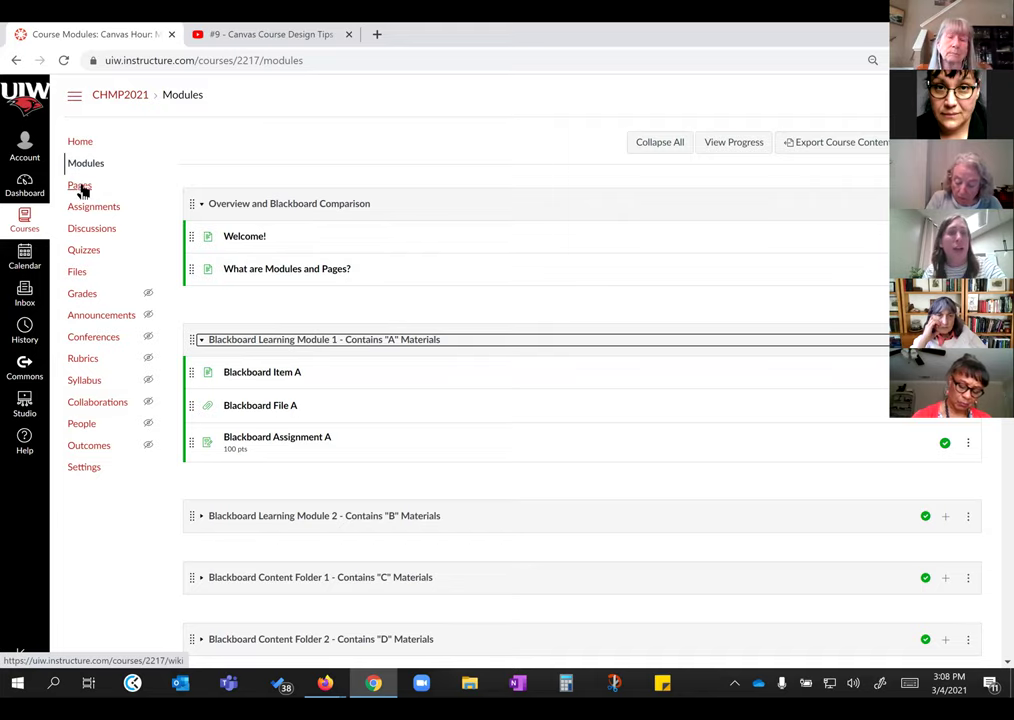
Step: Open the "What are Modules and Pages?" page from the overview module and read its storage bin comparison
click(284, 270)
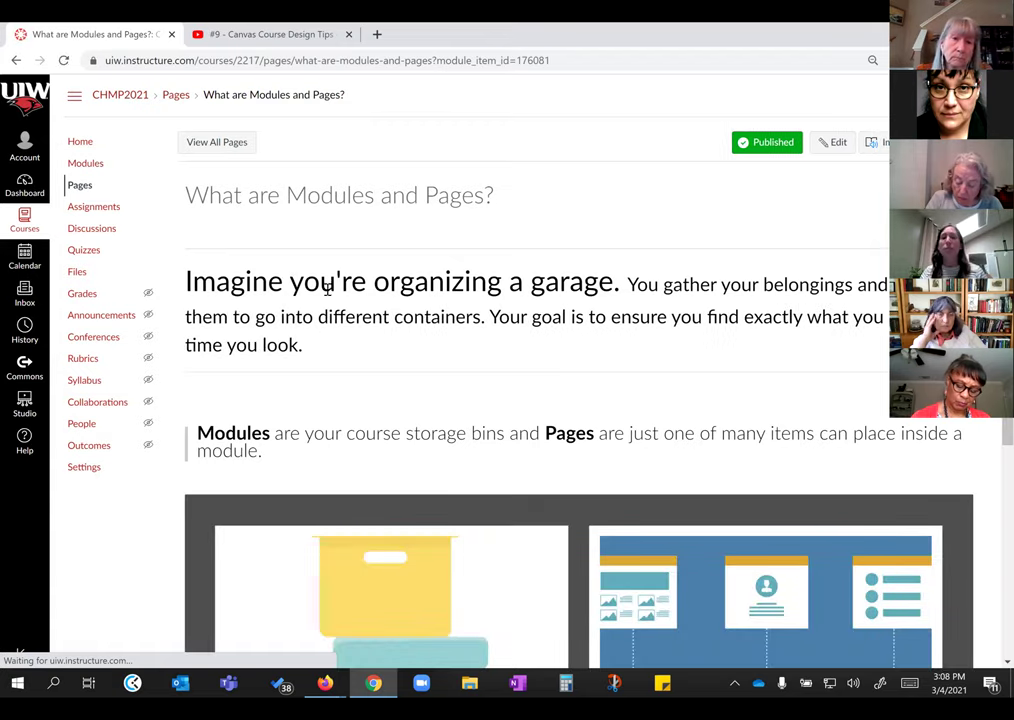
scroll(704, 290, down, 3)
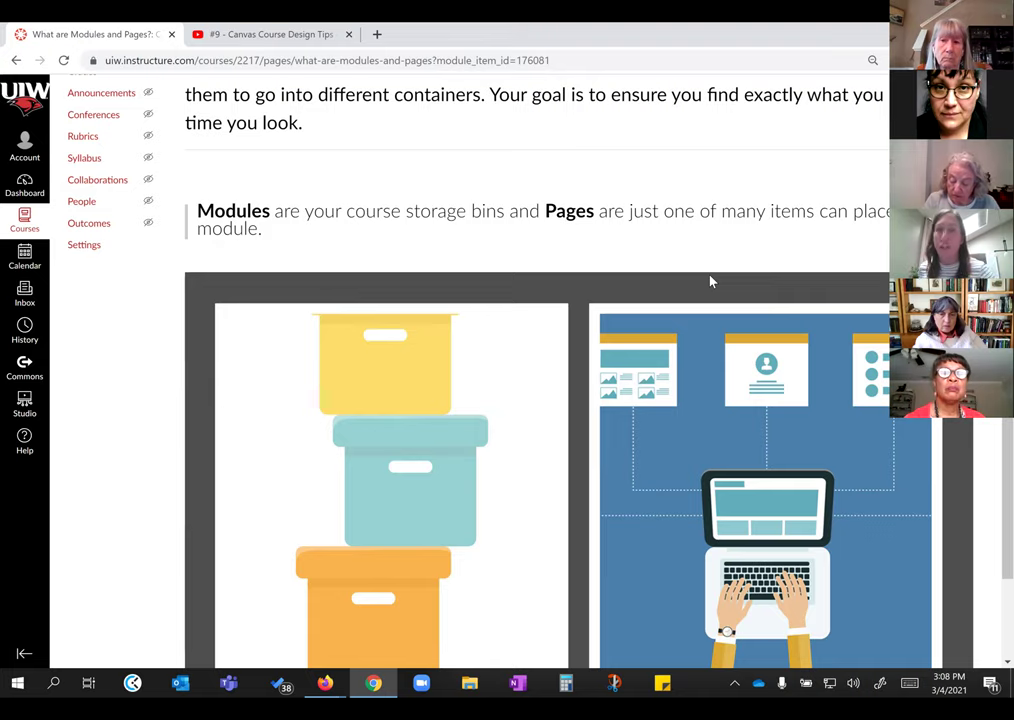
scroll(308, 205, up, 5)
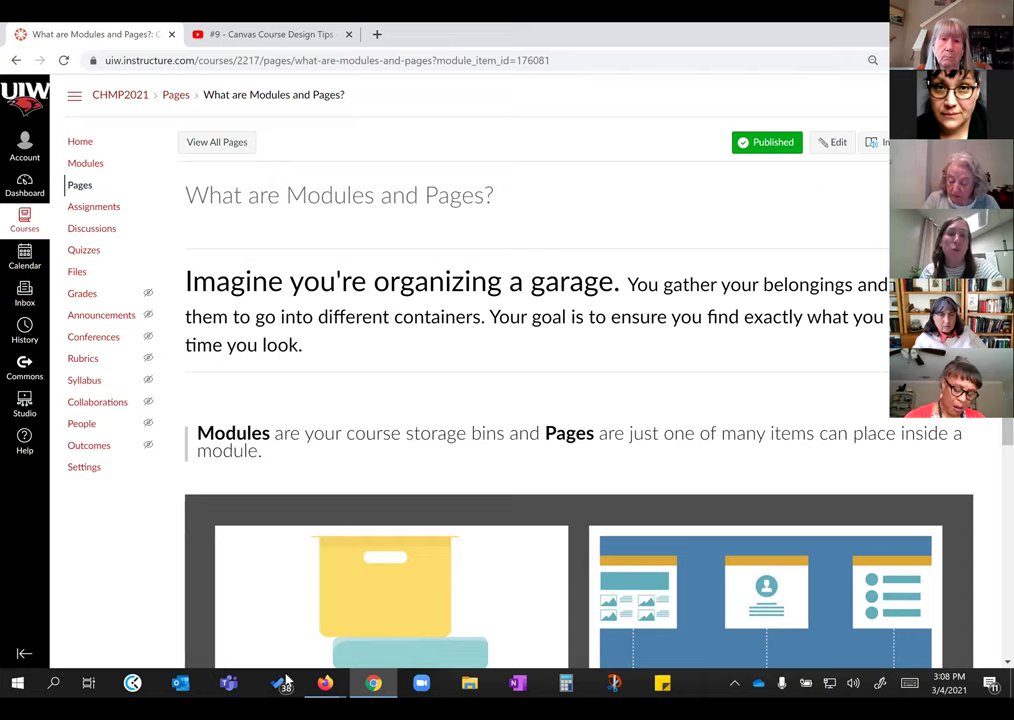
Step: Switch to the NoModuleNavigation2021 course in Firefox, maximize its window, and view the list of all its pages
mouse_move(325, 683)
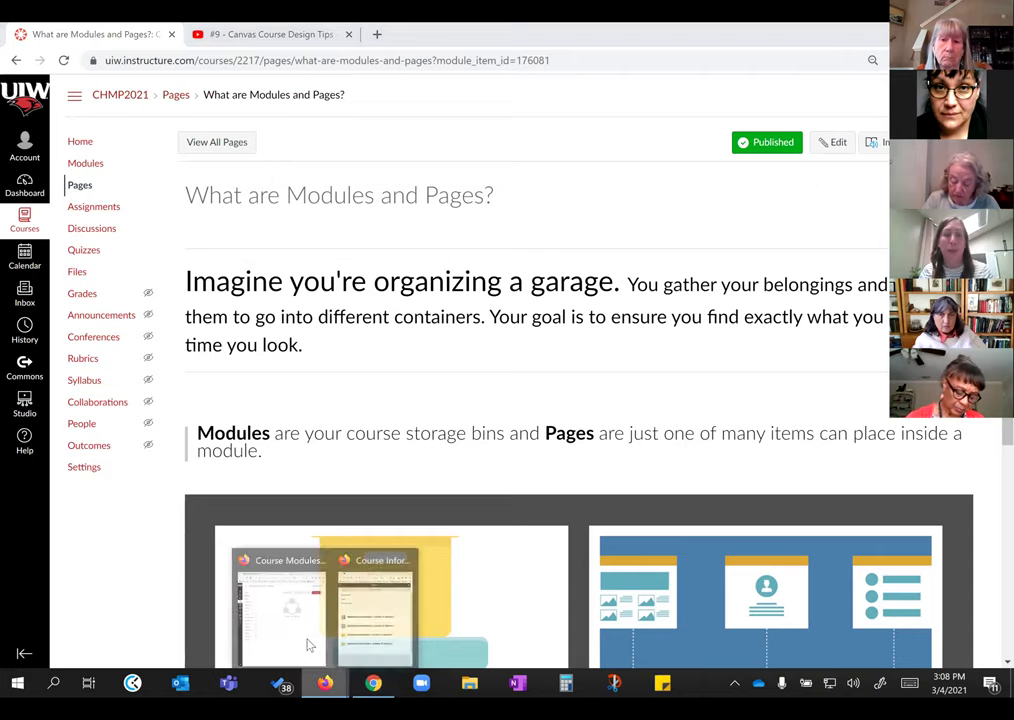
click(306, 640)
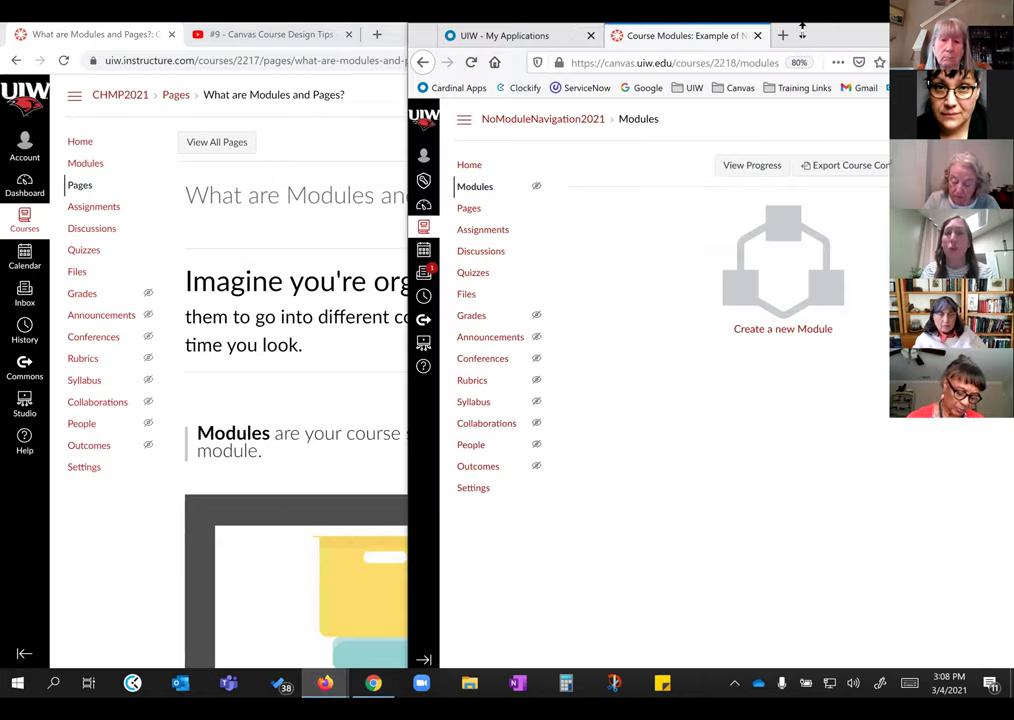
key(super+Up)
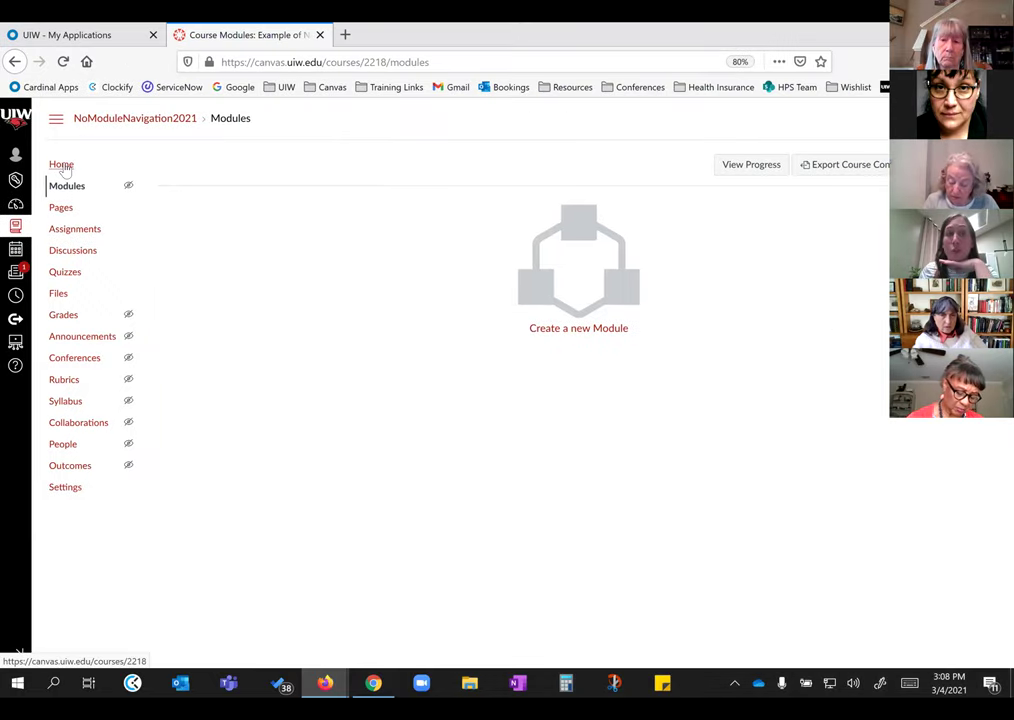
click(60, 208)
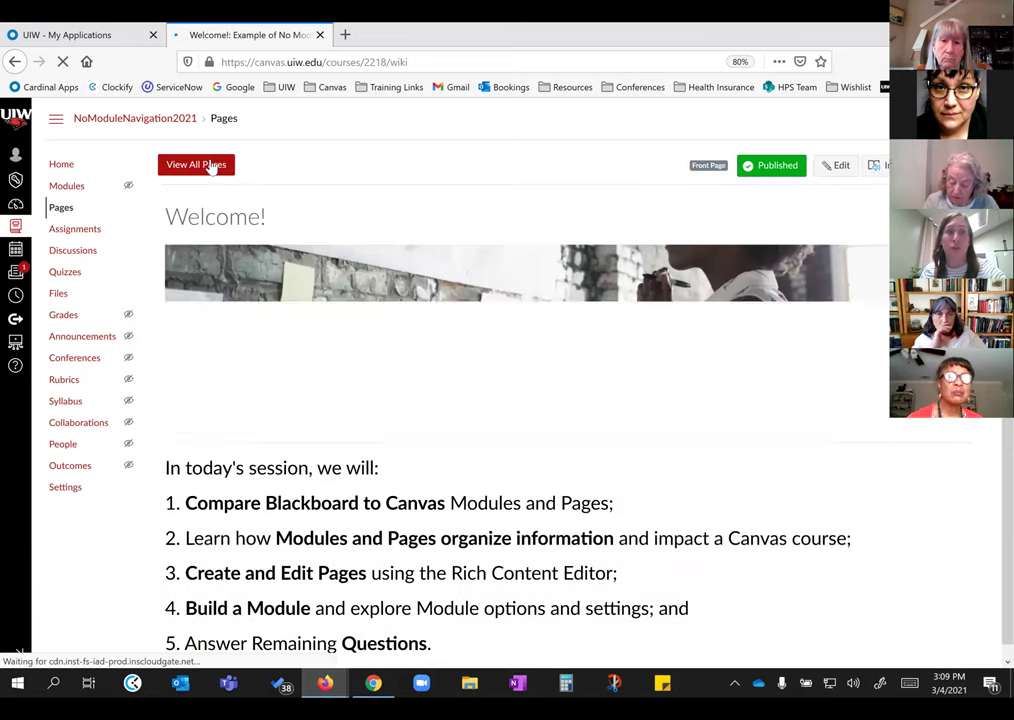
click(208, 164)
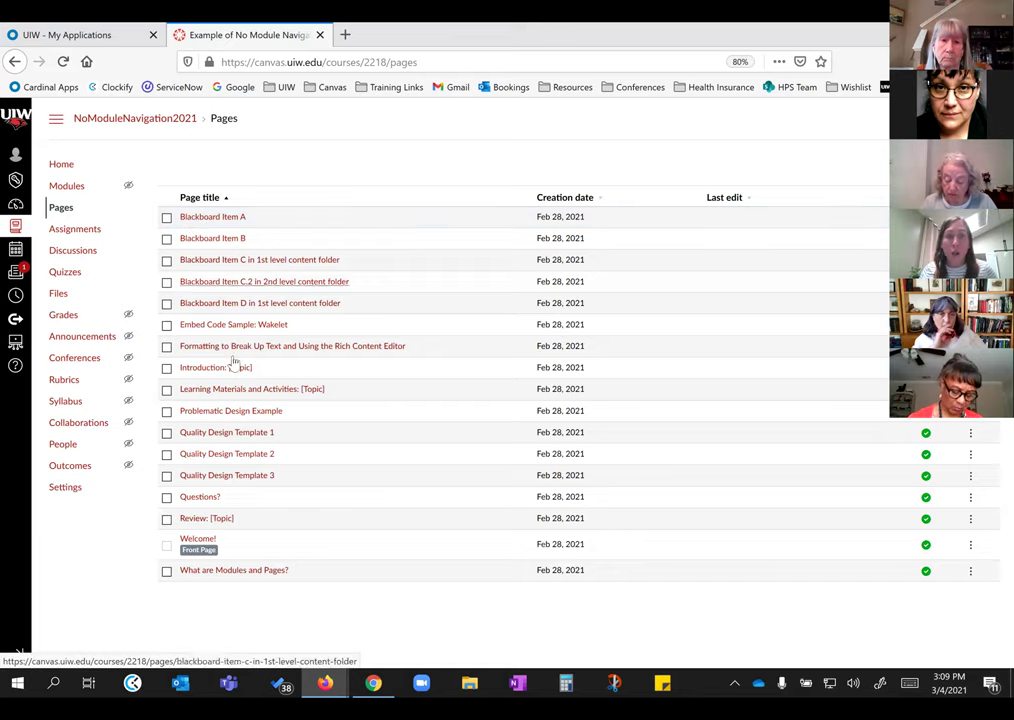
Step: Review the NoModuleNavigation2021 course's Assignments, Discussions, Quizzes and Files sections one after another
click(98, 232)
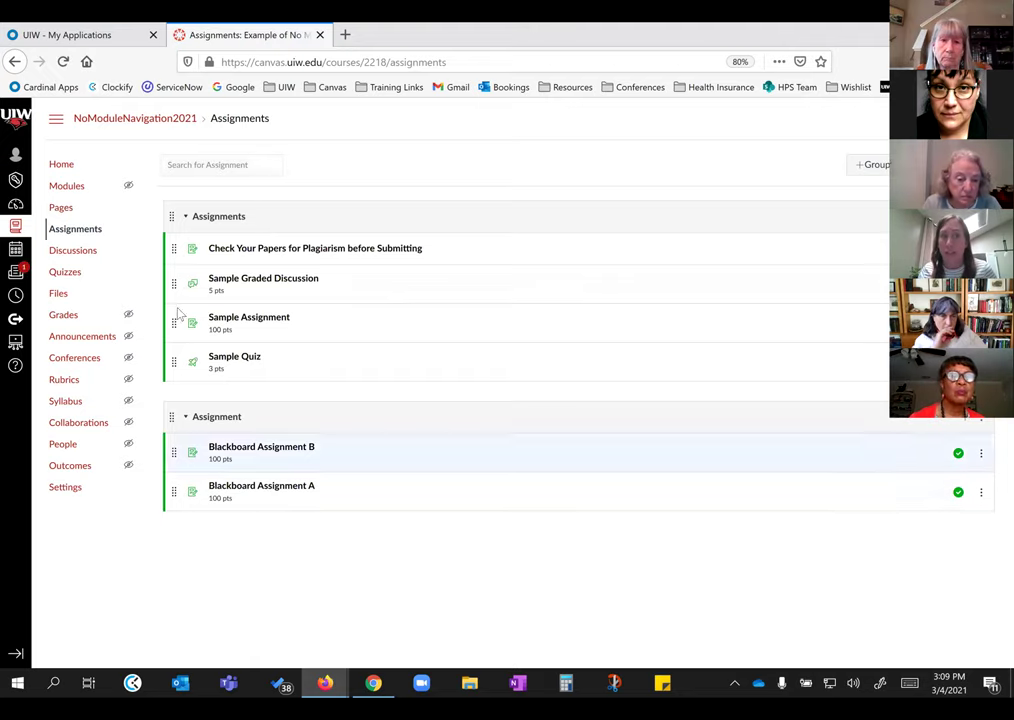
click(90, 254)
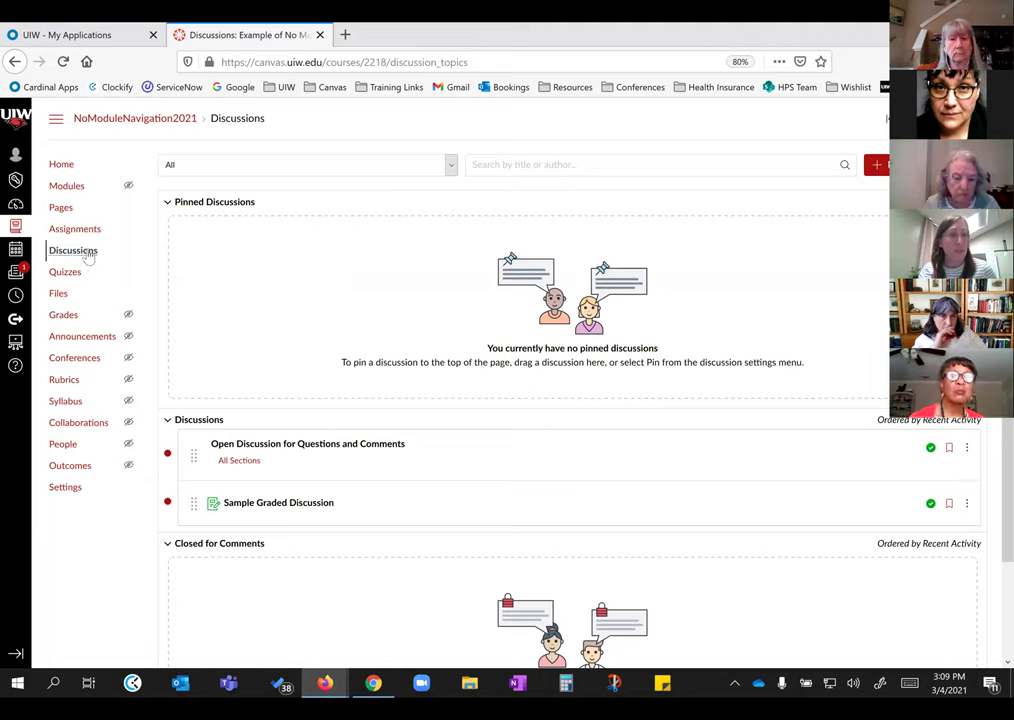
click(58, 274)
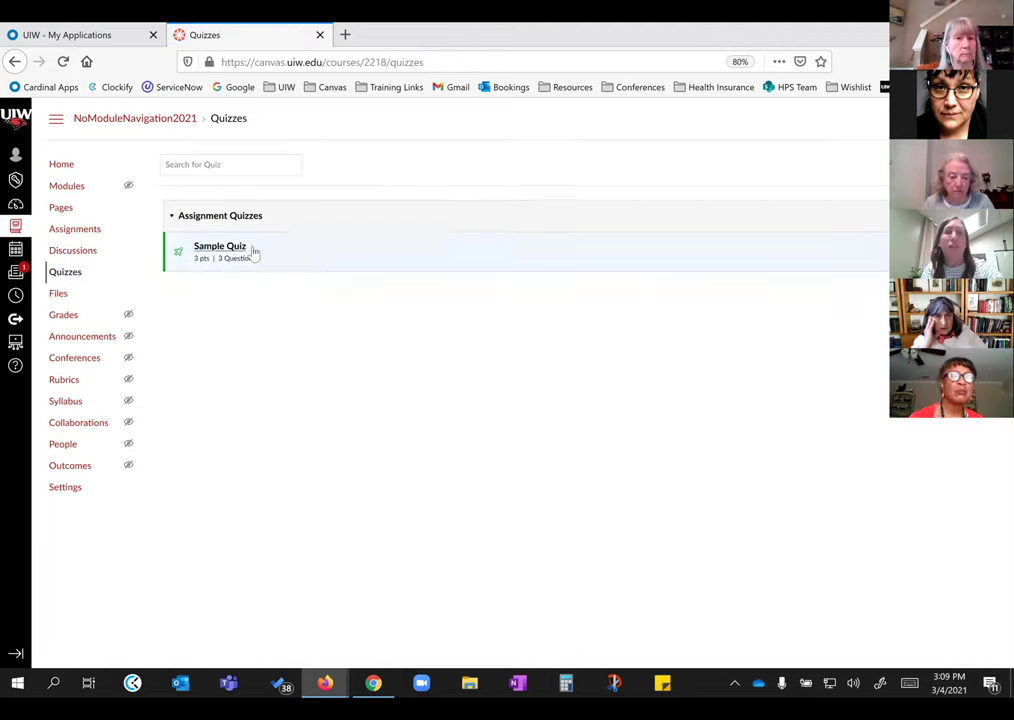
click(62, 294)
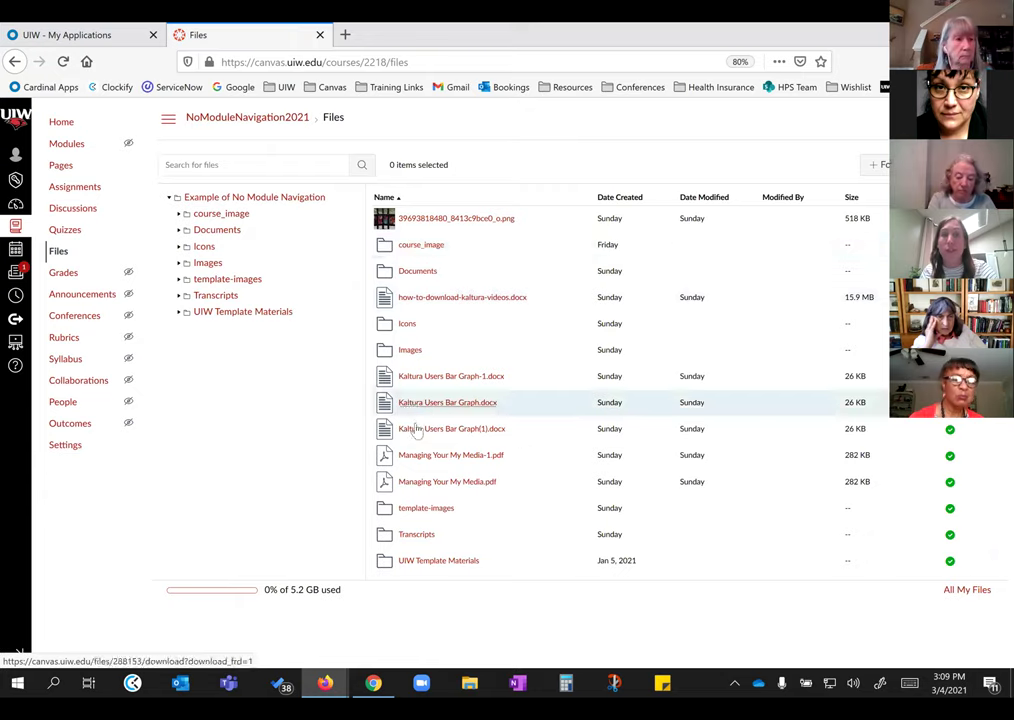
Step: Check the NoModuleNavigation2021 course's Modules section and view the list of all its pages
click(70, 145)
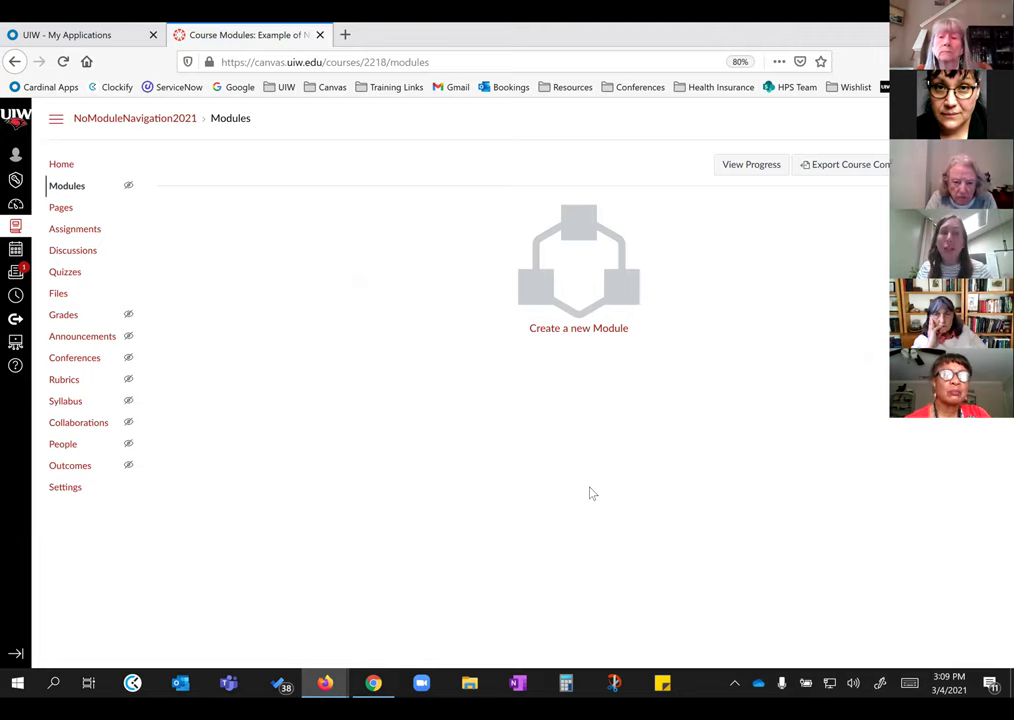
click(61, 209)
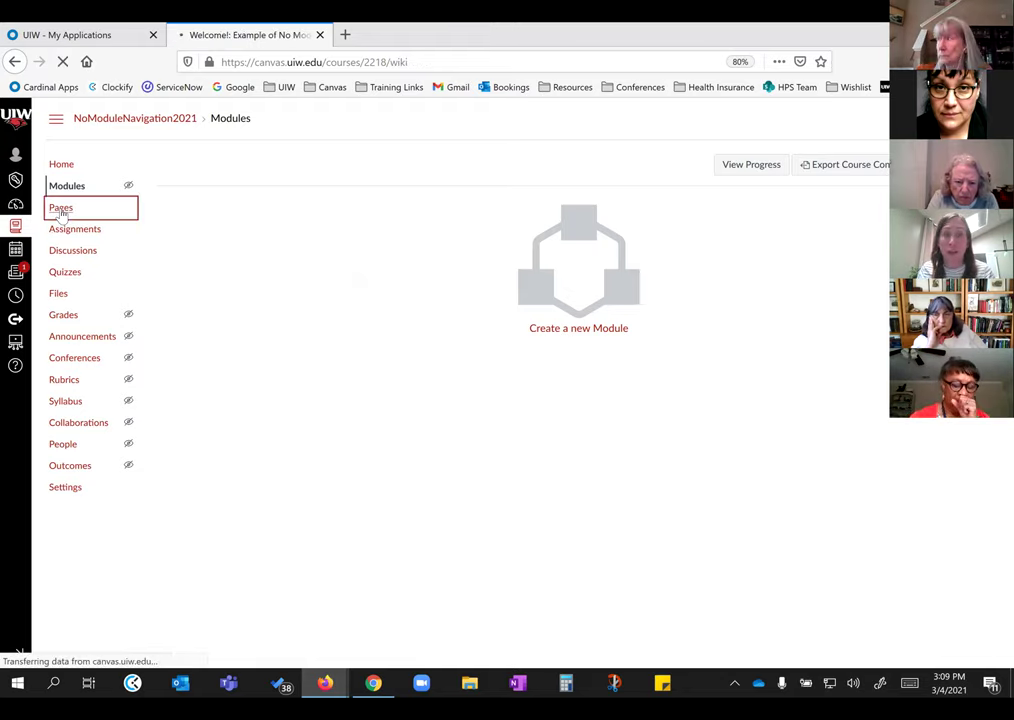
click(214, 166)
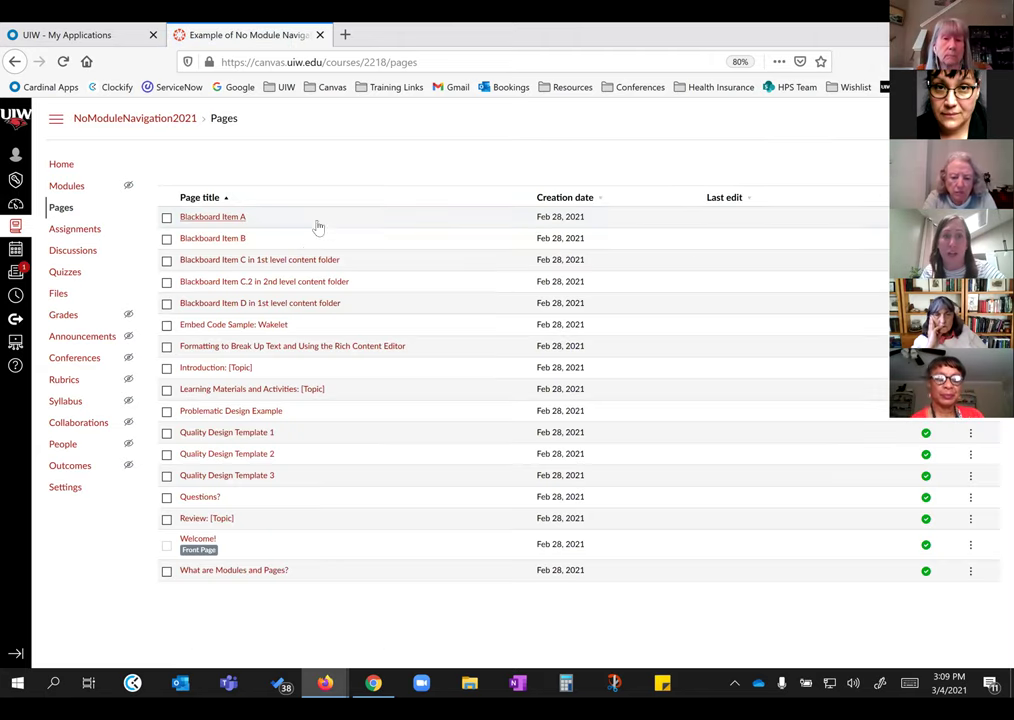
Step: Read through the "Embed Code Sample: Wakelet" page with its embedded collection, and return to the course home page
click(236, 326)
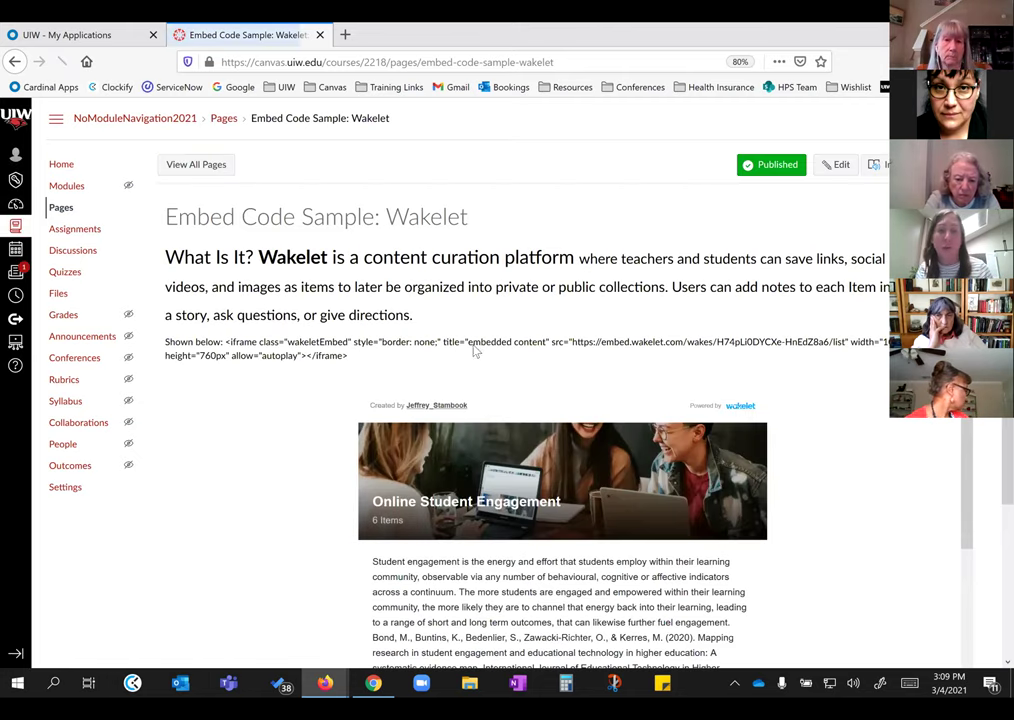
scroll(524, 360, down, 10)
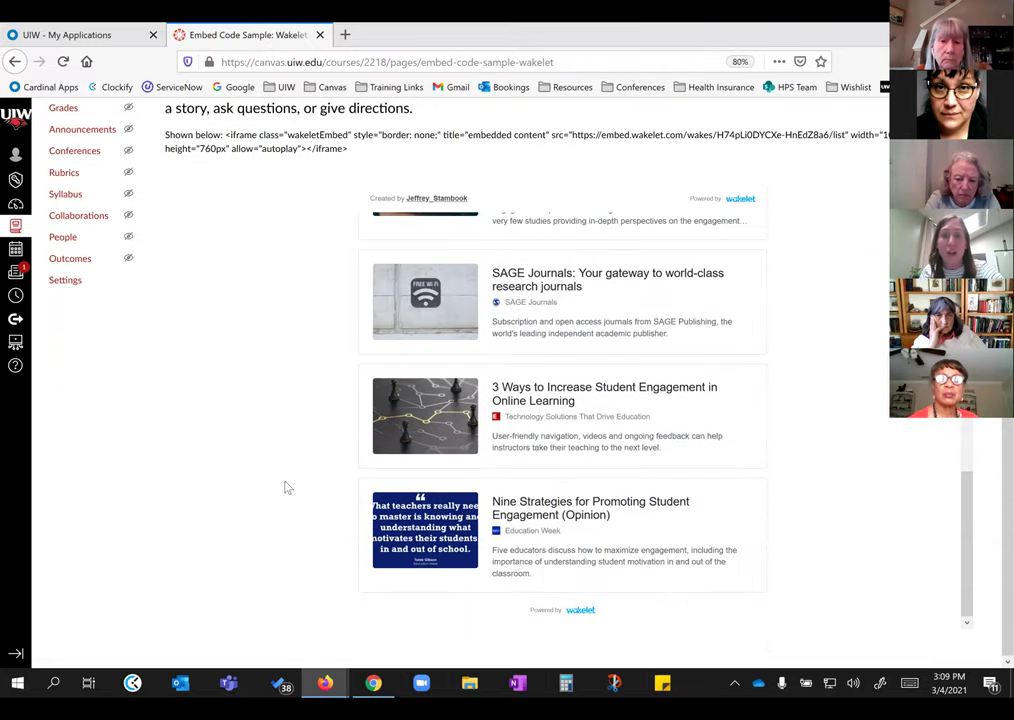
scroll(435, 213, up, 15)
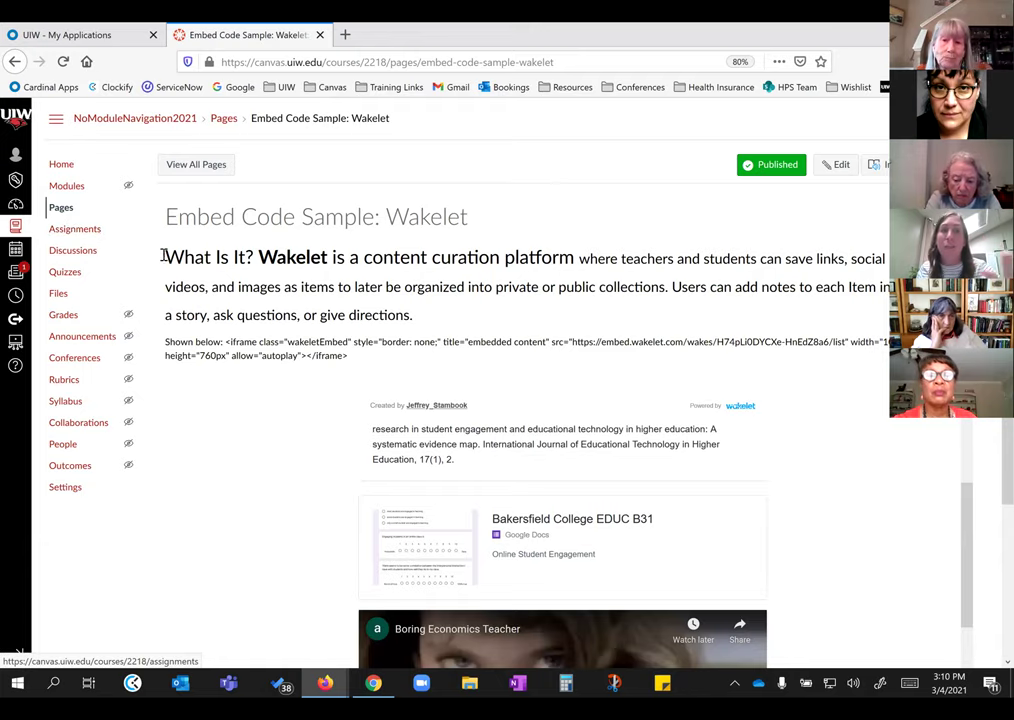
click(61, 167)
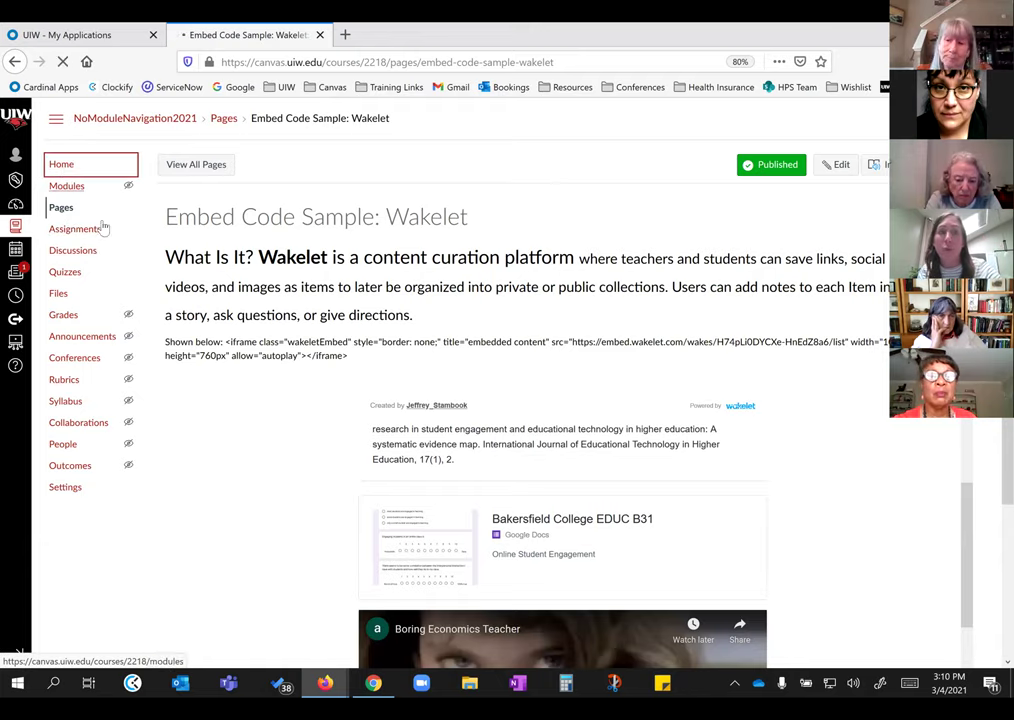
Step: Switch to the CHMP2021 course in Chrome and look through how its module list groups the items
click(373, 683)
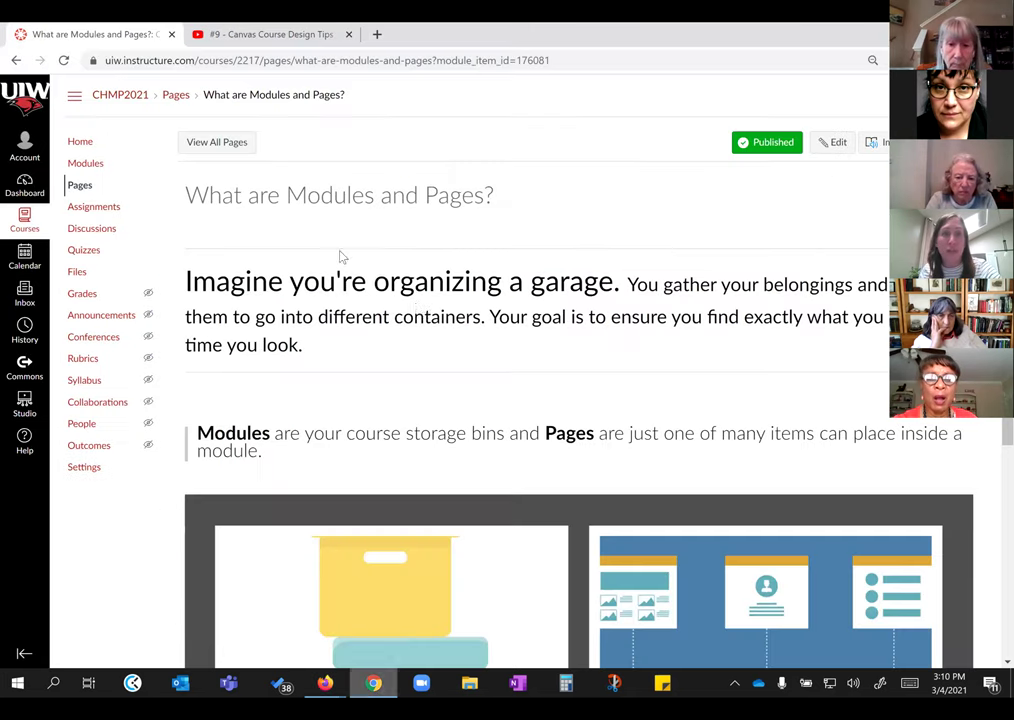
click(84, 163)
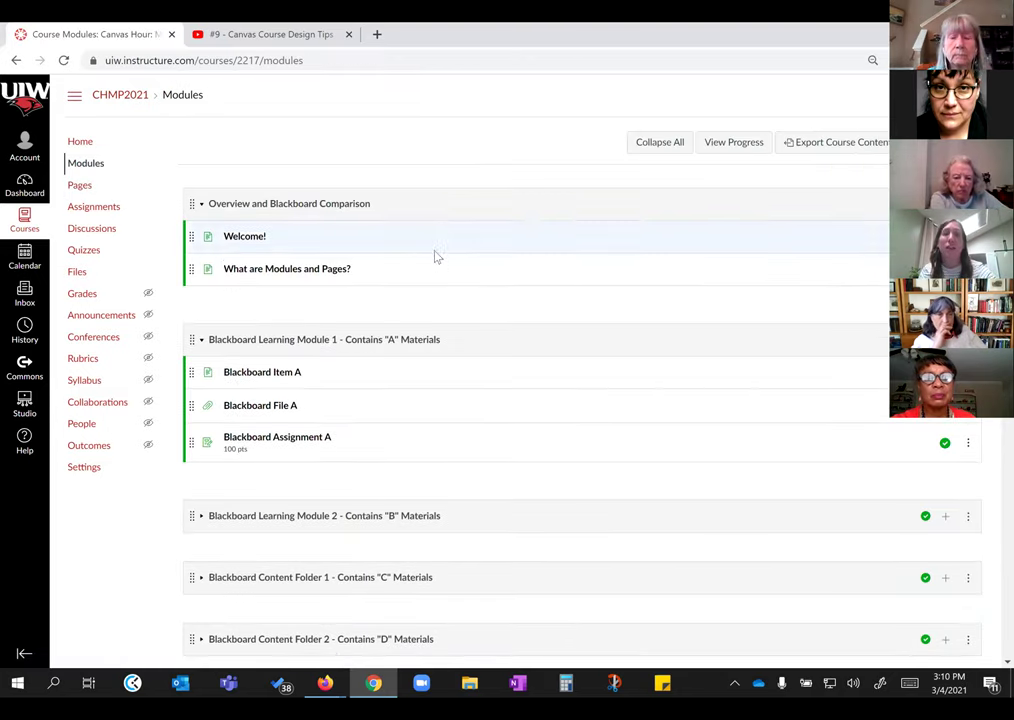
scroll(435, 256, down, 3)
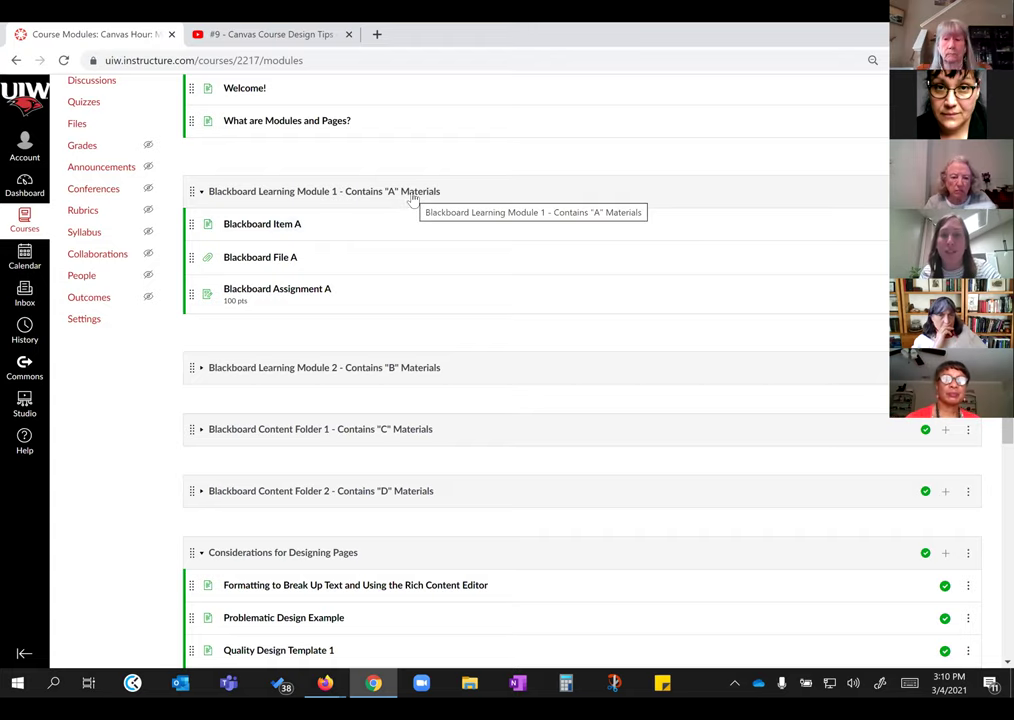
scroll(287, 193, up, 2)
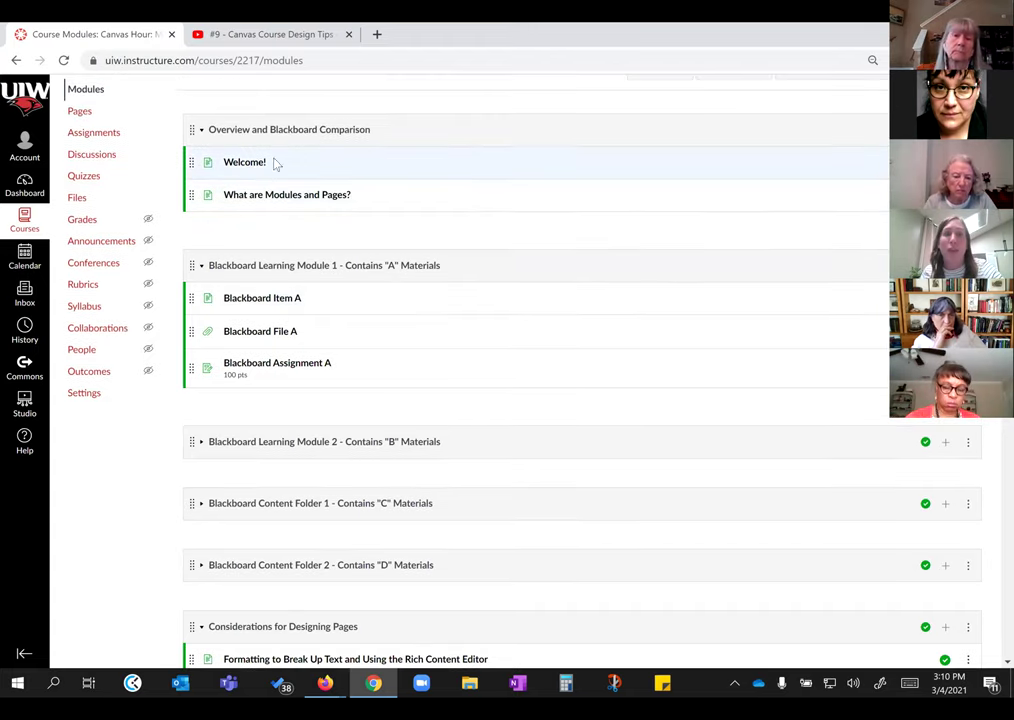
scroll(318, 320, down, 2)
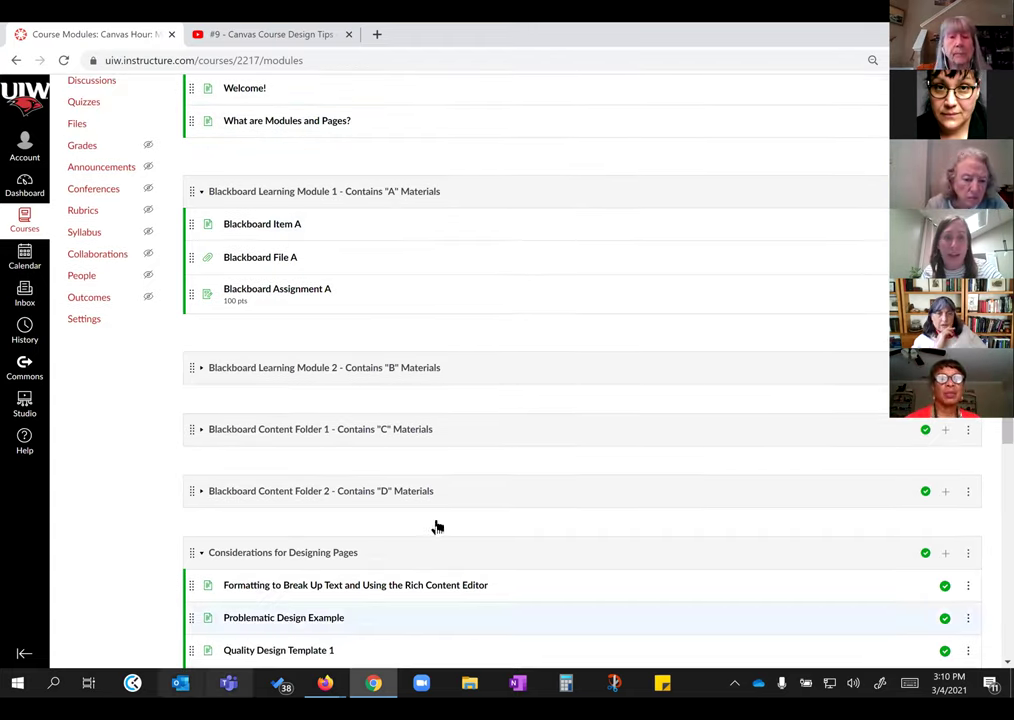
scroll(441, 530, down, 4)
scroll(307, 237, up, 5)
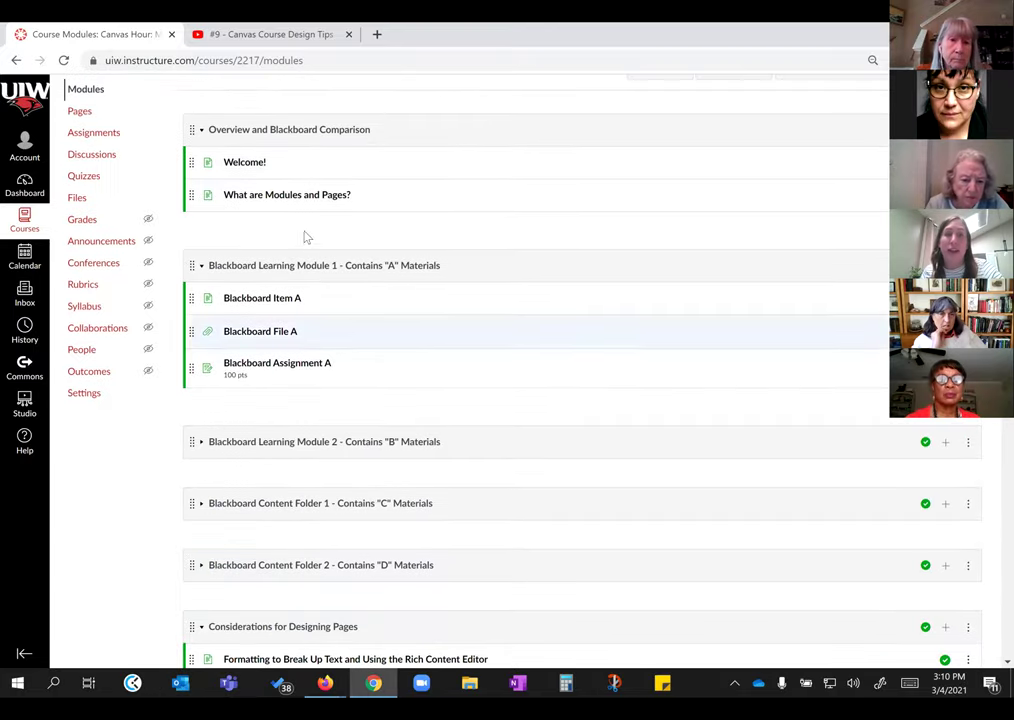
Step: Go through the module items in sequence, from the "Welcome!" page through "Blackboard Item A" to the "Managing Your My Media-1.pdf" file
click(258, 166)
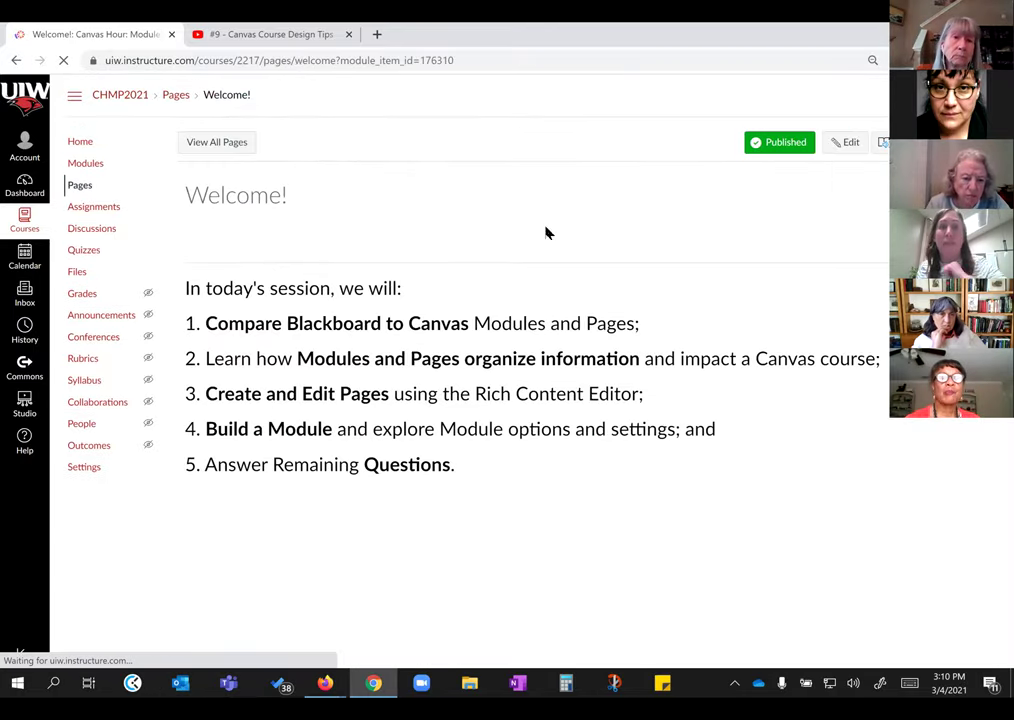
scroll(797, 539, down, 1)
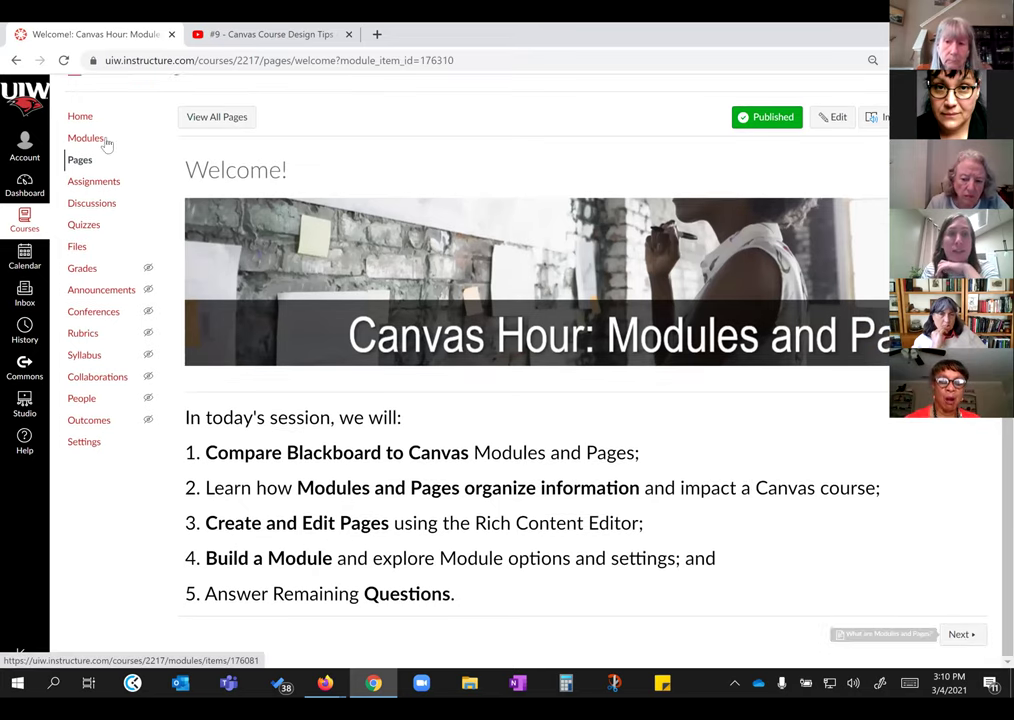
click(964, 635)
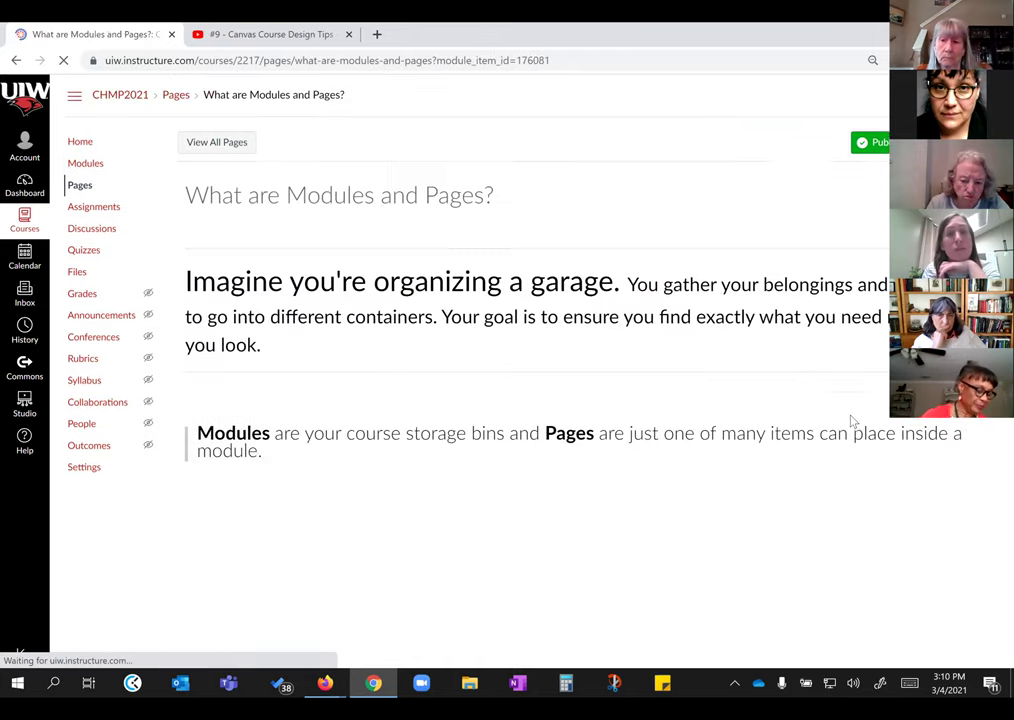
scroll(497, 370, down, 5)
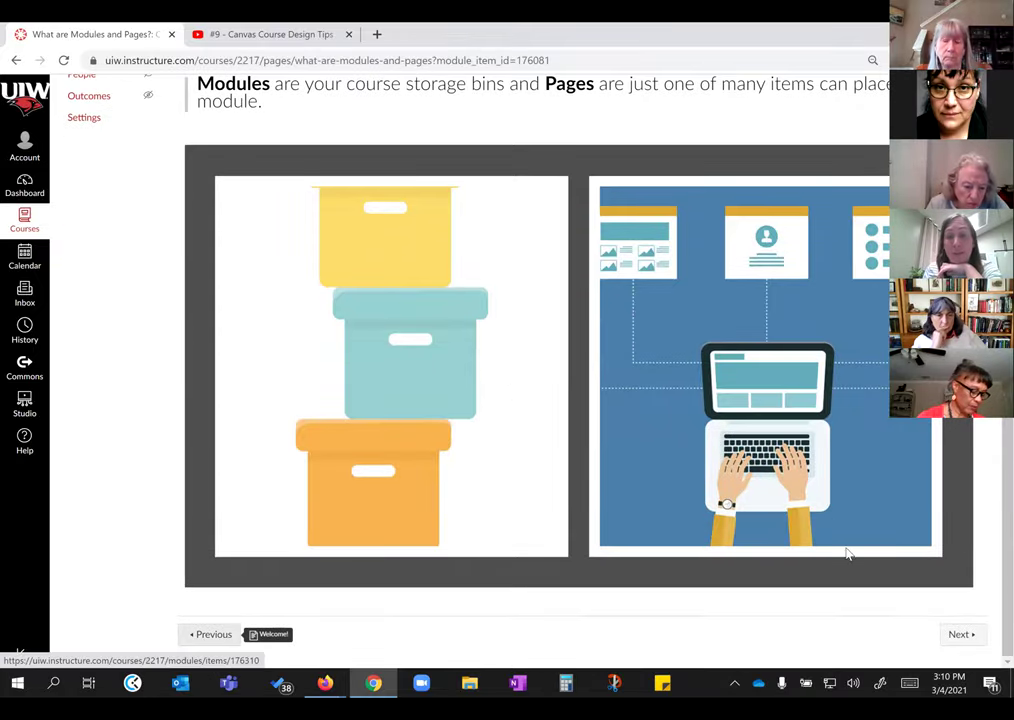
click(962, 638)
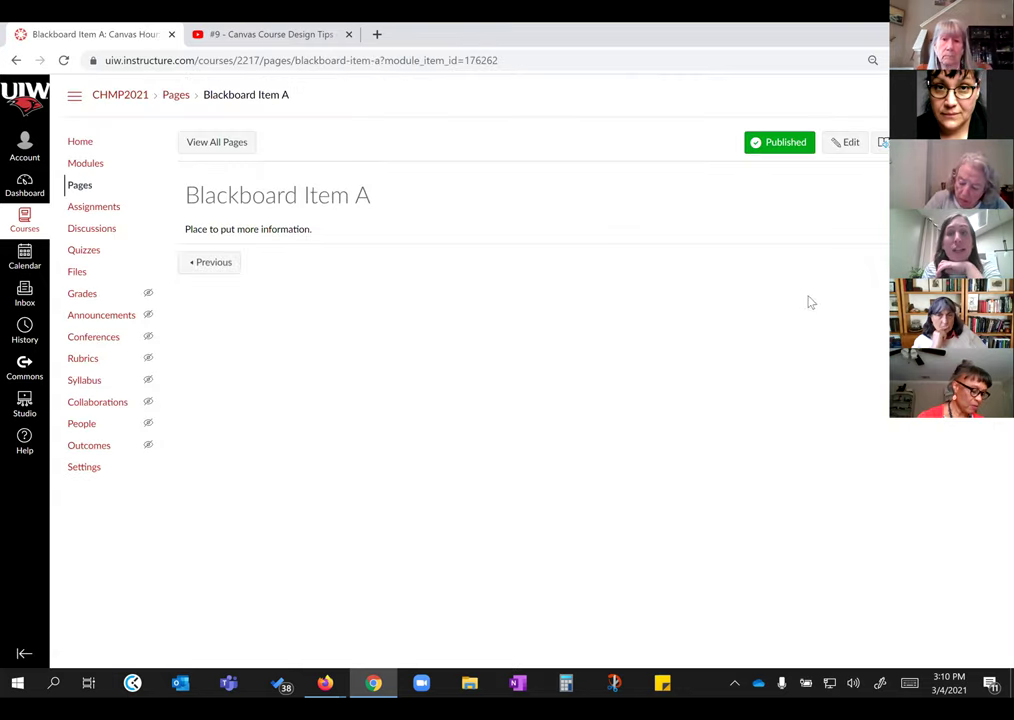
click(962, 262)
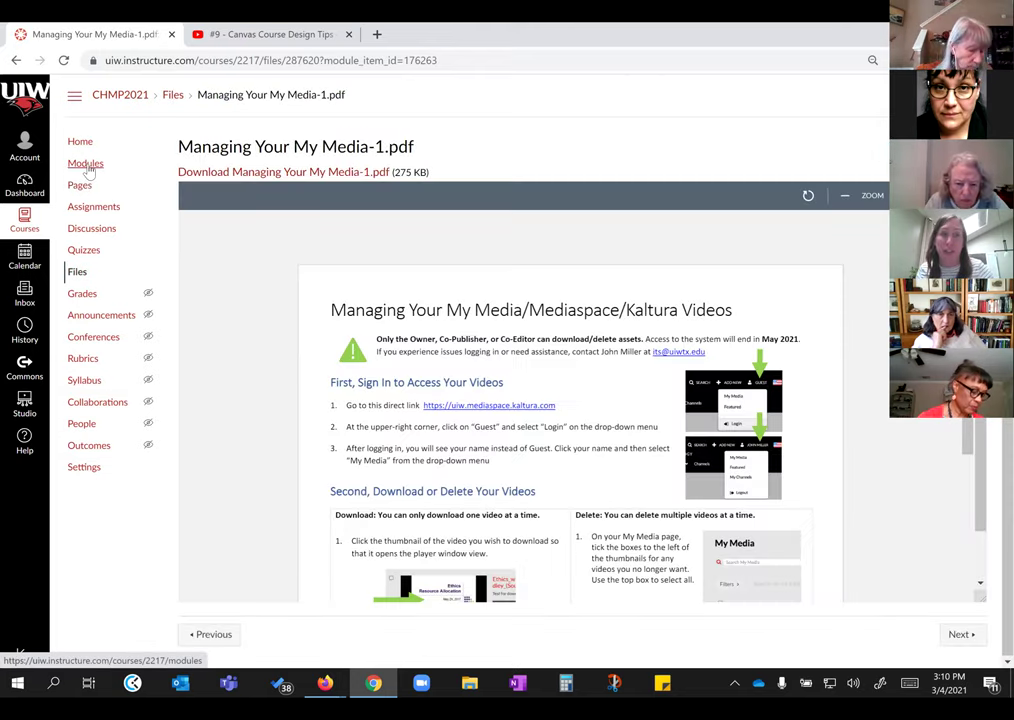
Step: Return to the CHMP2021 modules list and review it down to the "Let's Build a Module!" module
click(87, 166)
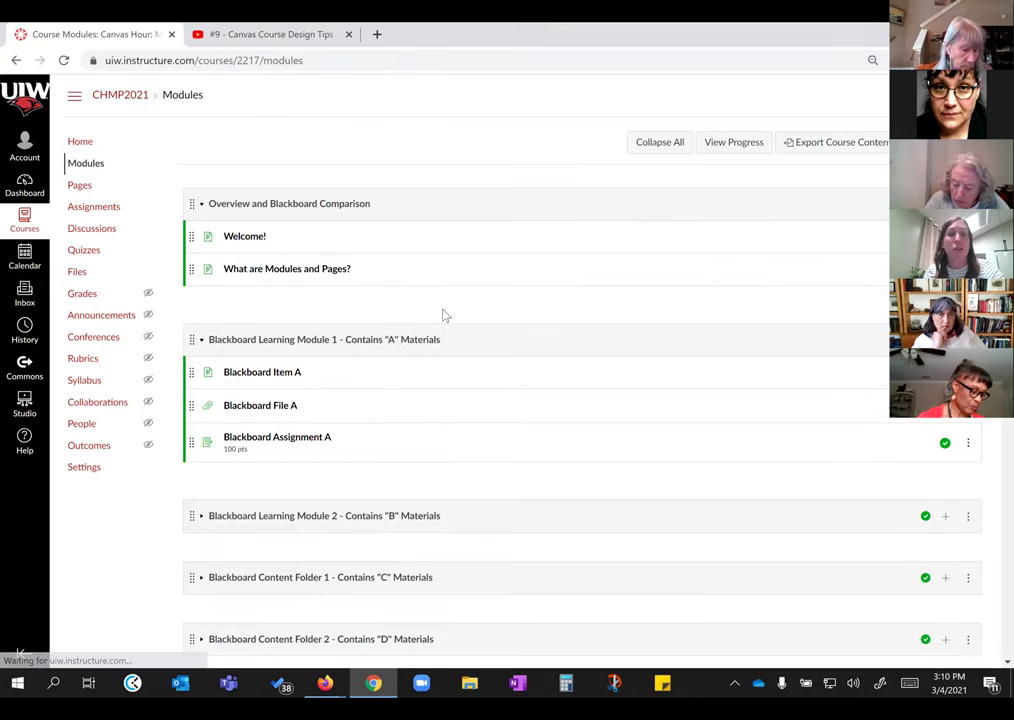
scroll(444, 314, down, 5)
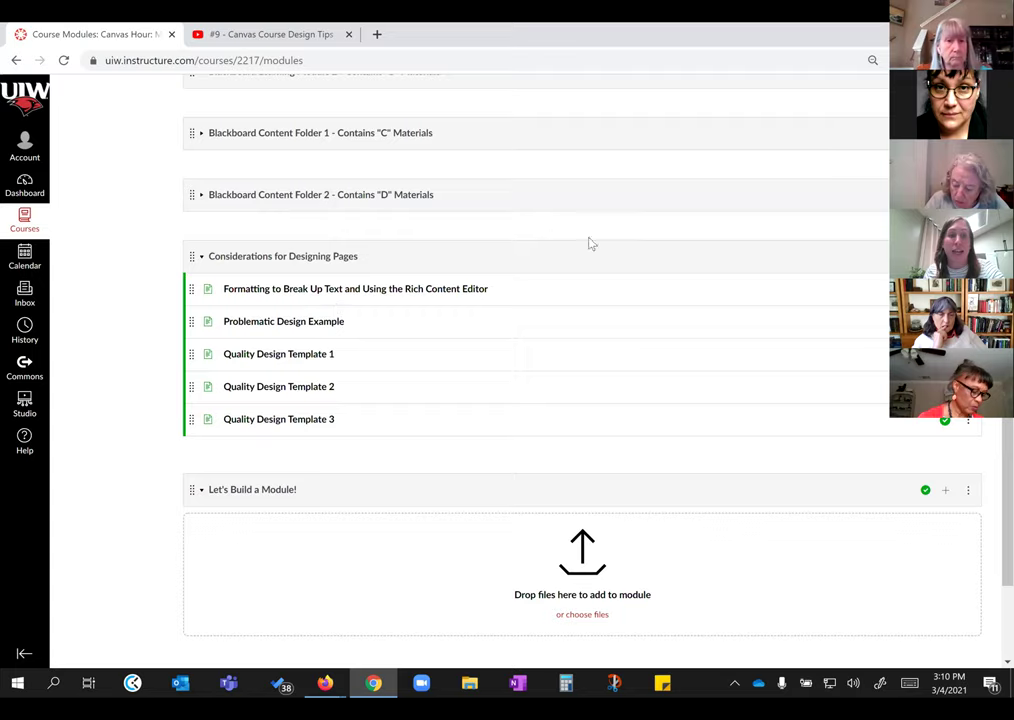
scroll(396, 296, up, 4)
scroll(396, 299, up, 2)
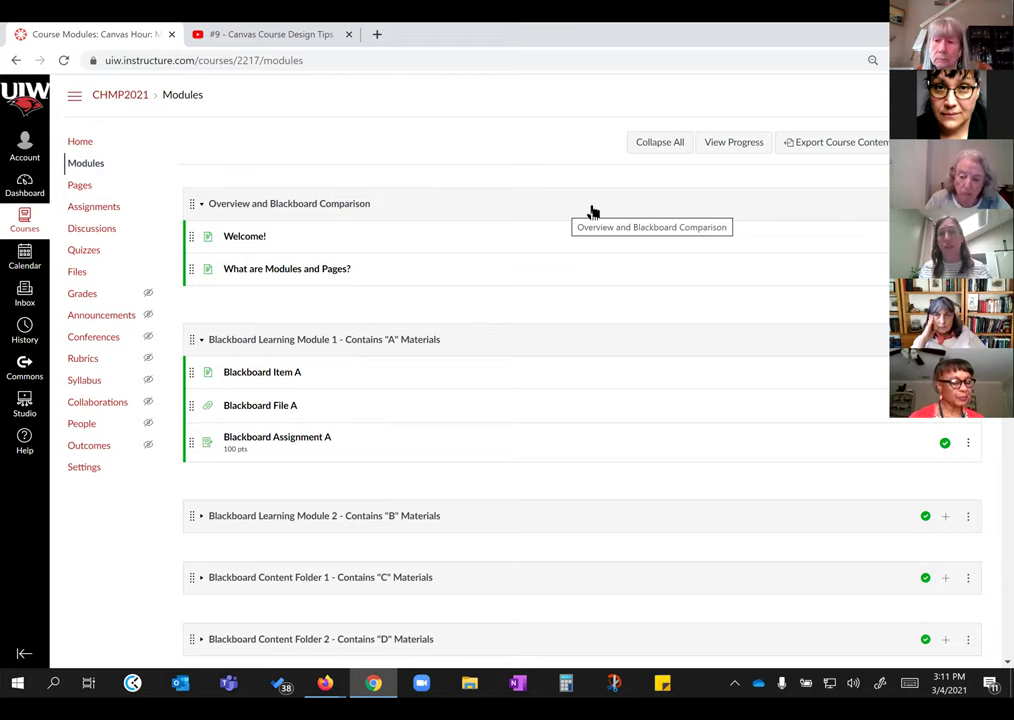
Step: Try the view-item requirement, sequential order, complete-one and Lock until options for the "Overview and Blackboard Comparison" module, without saving
click(968, 203)
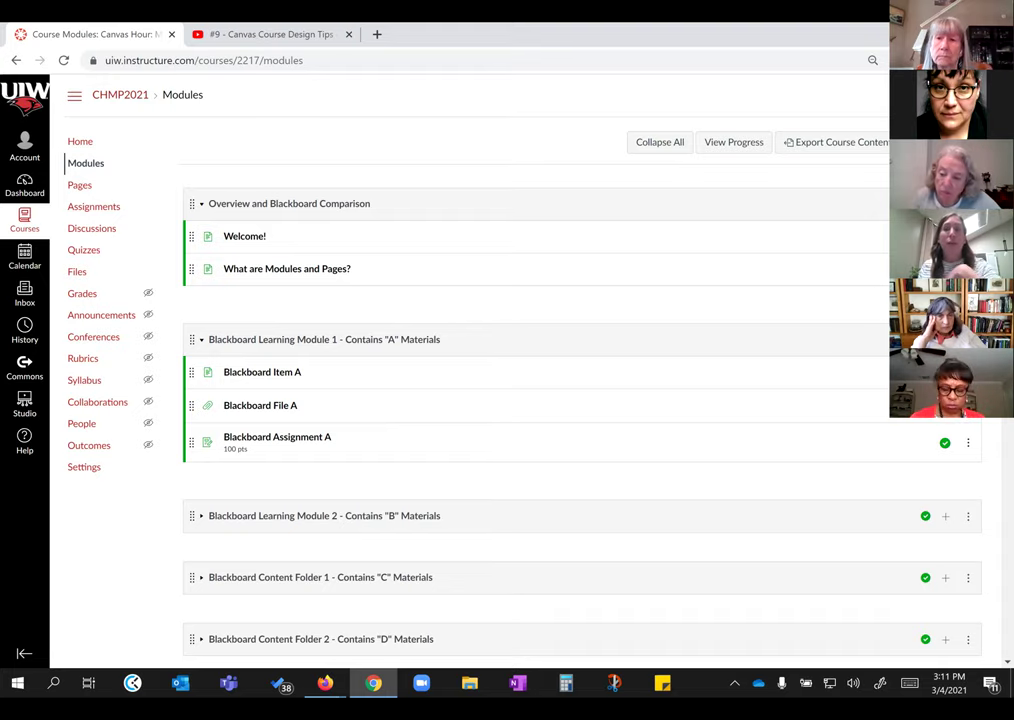
click(935, 227)
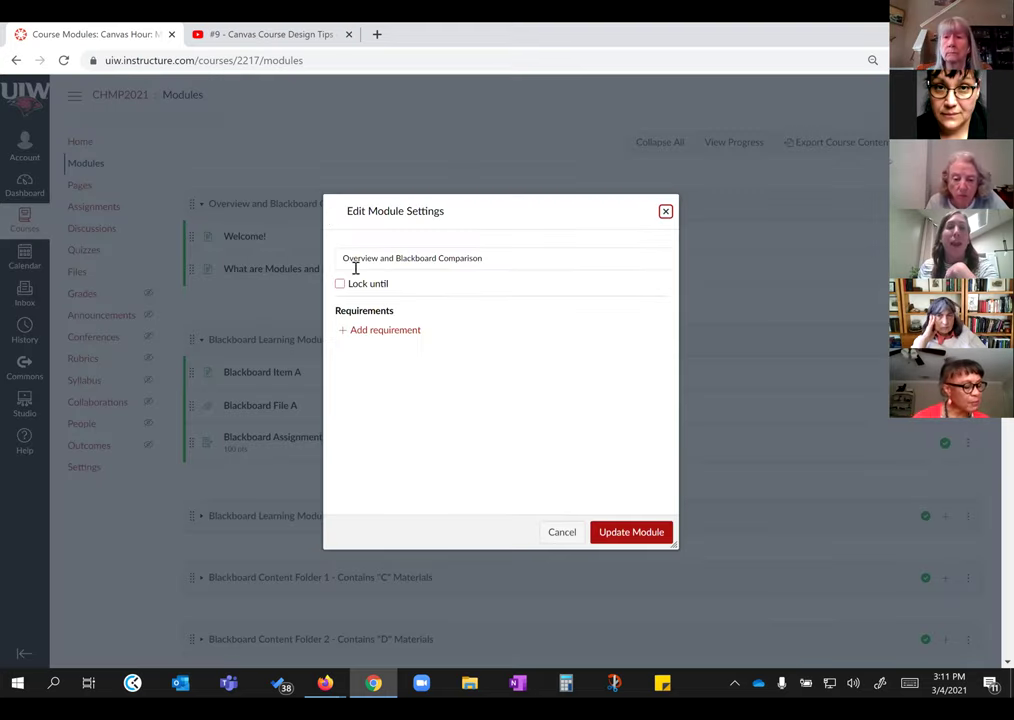
click(376, 331)
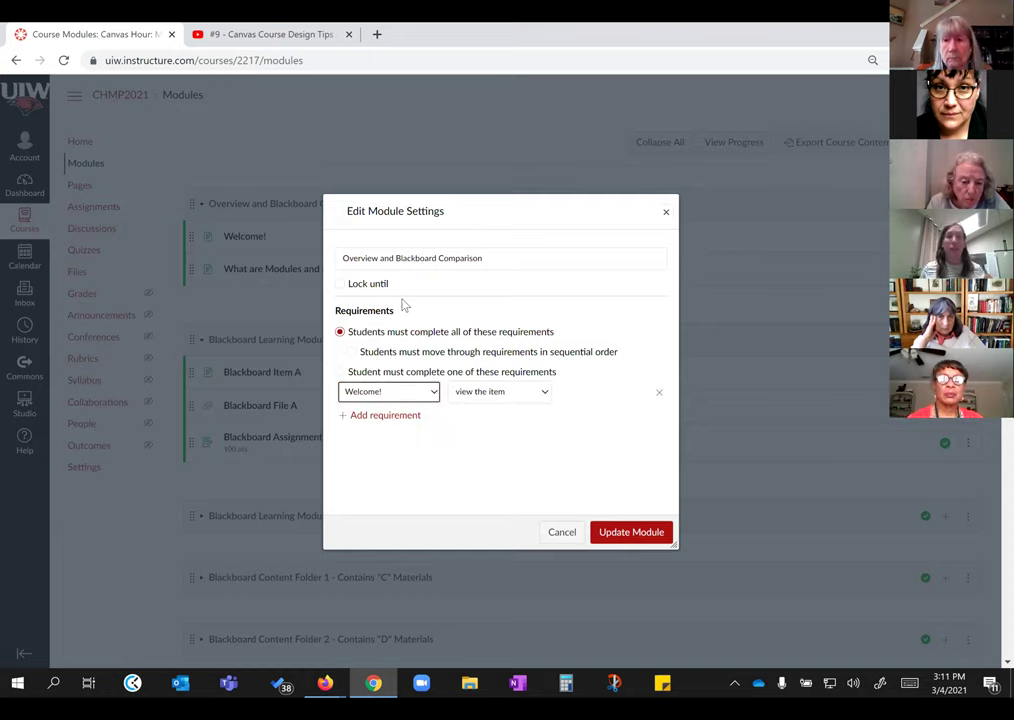
click(352, 353)
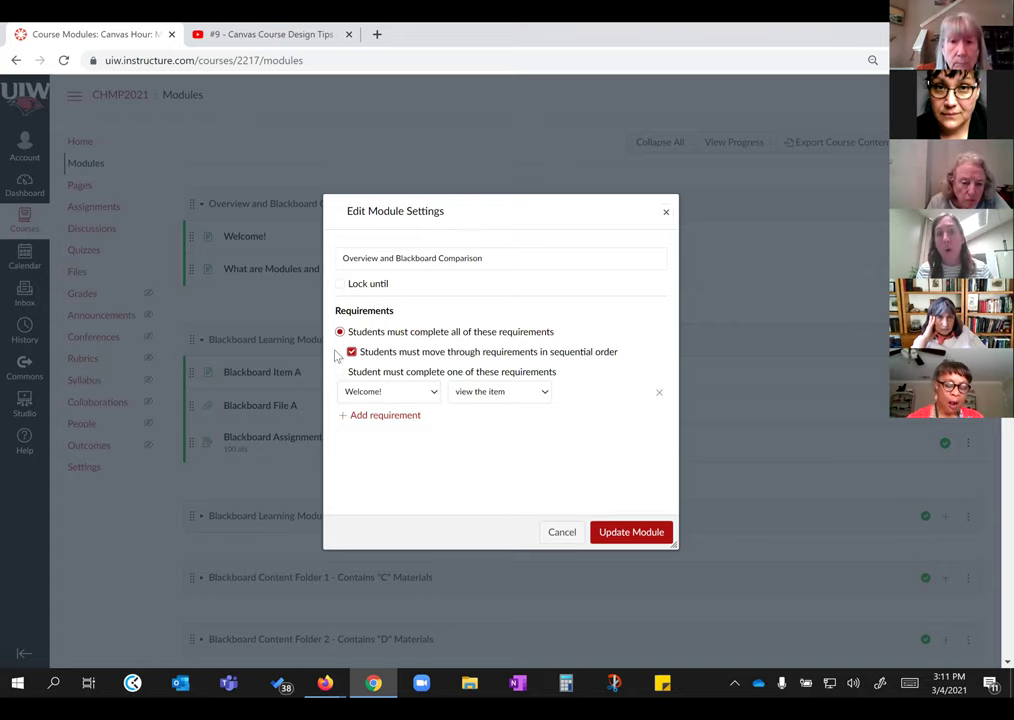
click(340, 372)
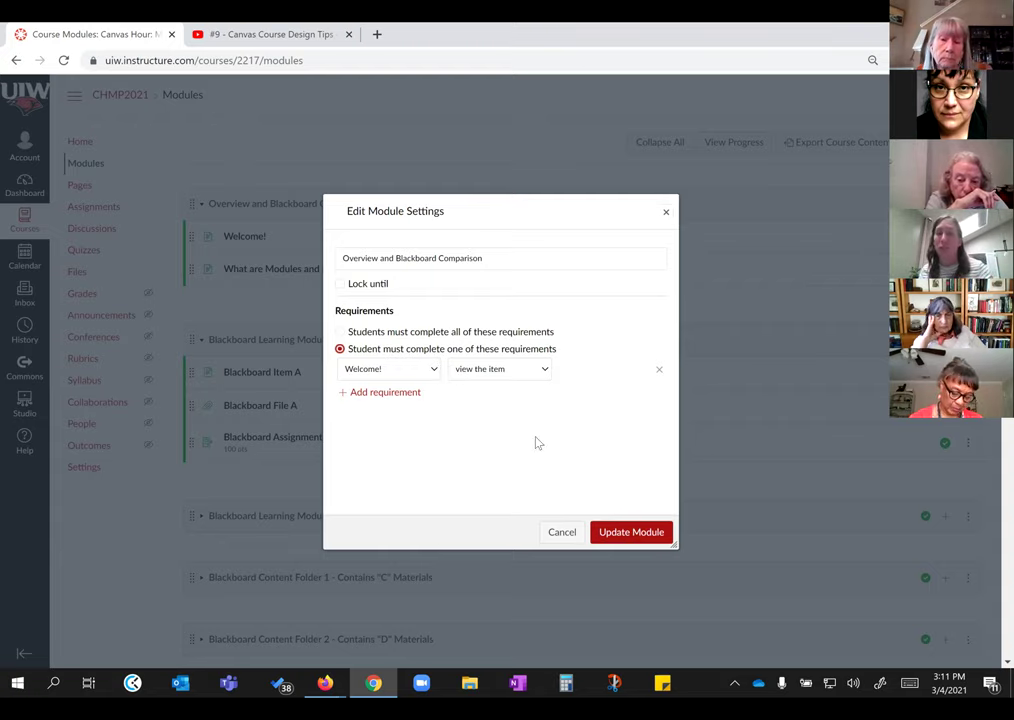
click(340, 285)
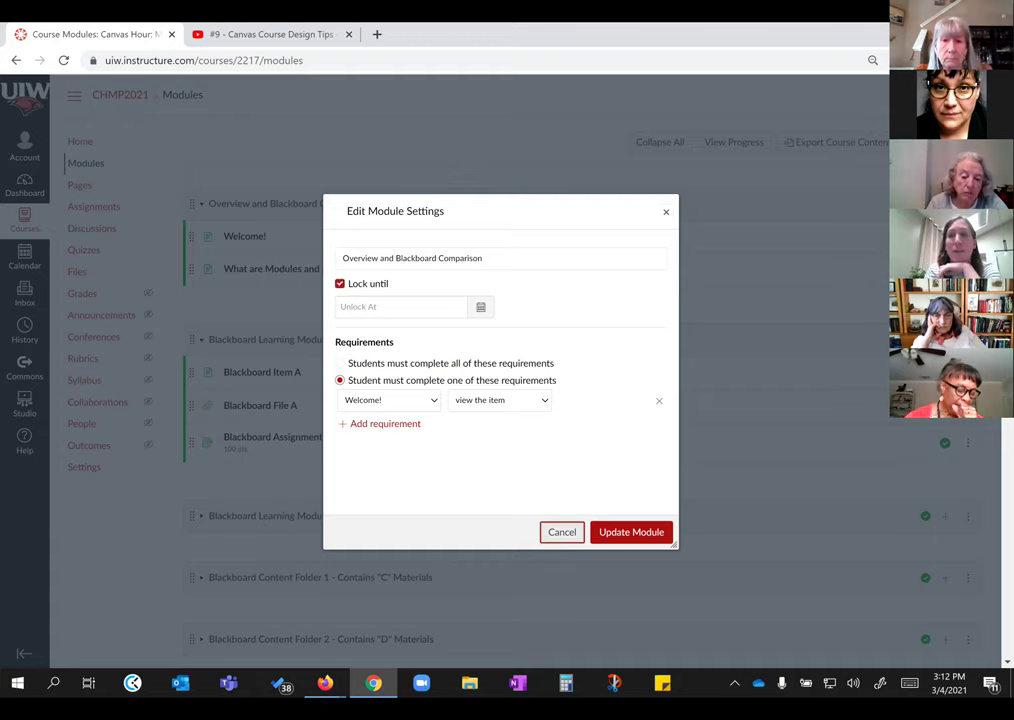
click(561, 532)
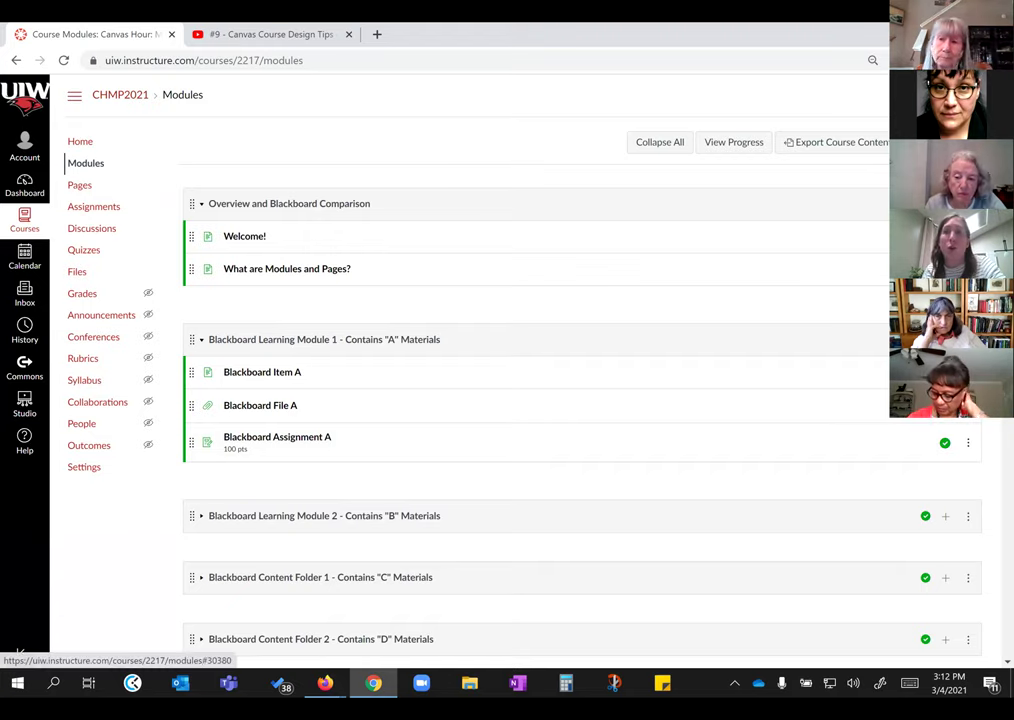
Step: Check the folders in the CHMP2021 course's Files section and return to the modules list
click(352, 205)
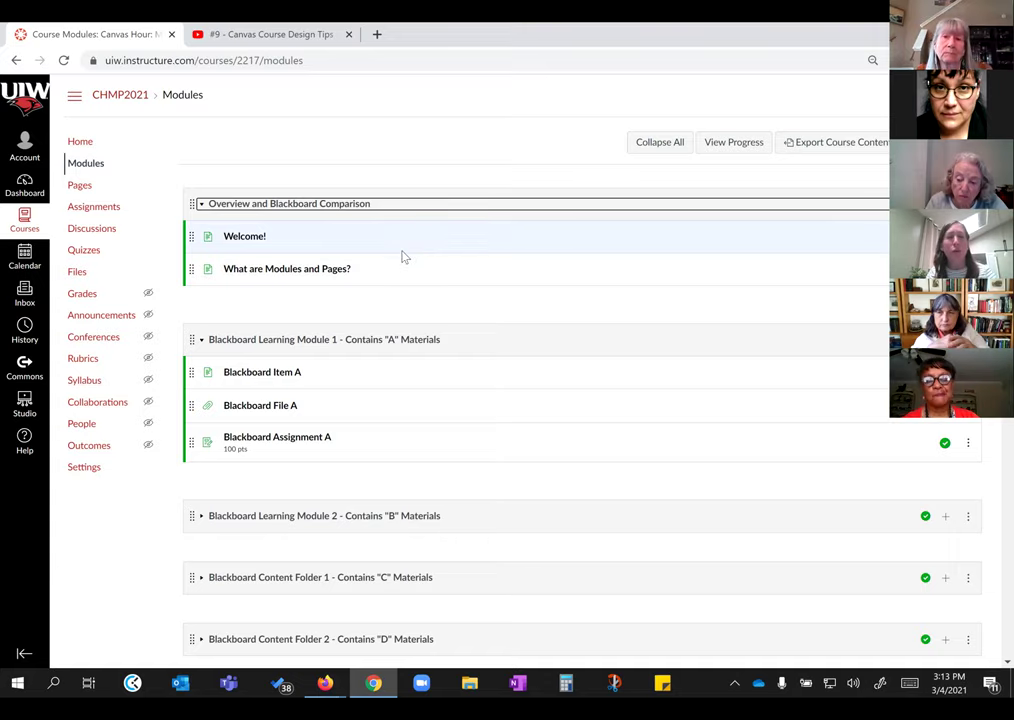
click(77, 274)
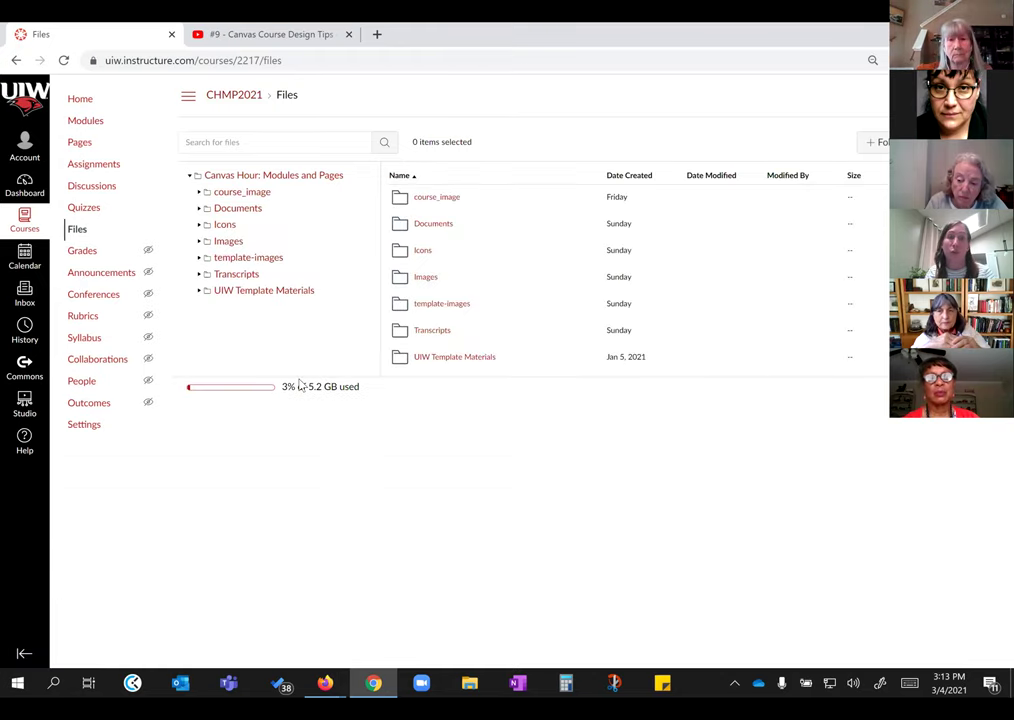
click(87, 120)
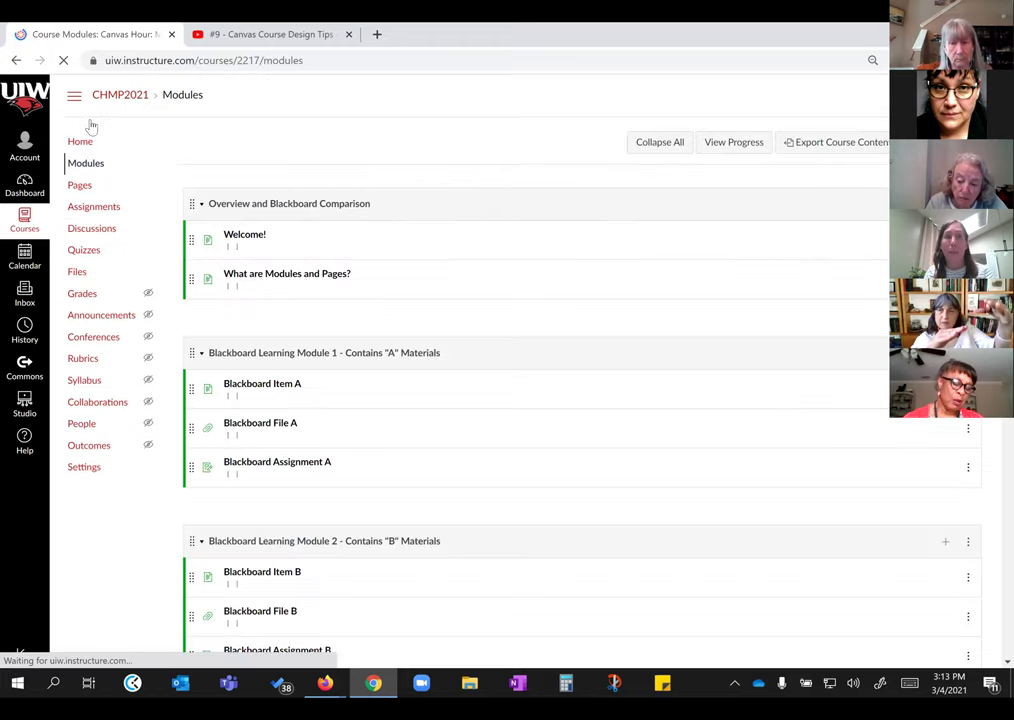
Step: View the Blackboard Course Information content in Firefox for comparison, and return to the CHMP2021 modules list in Chrome
mouse_move(325, 683)
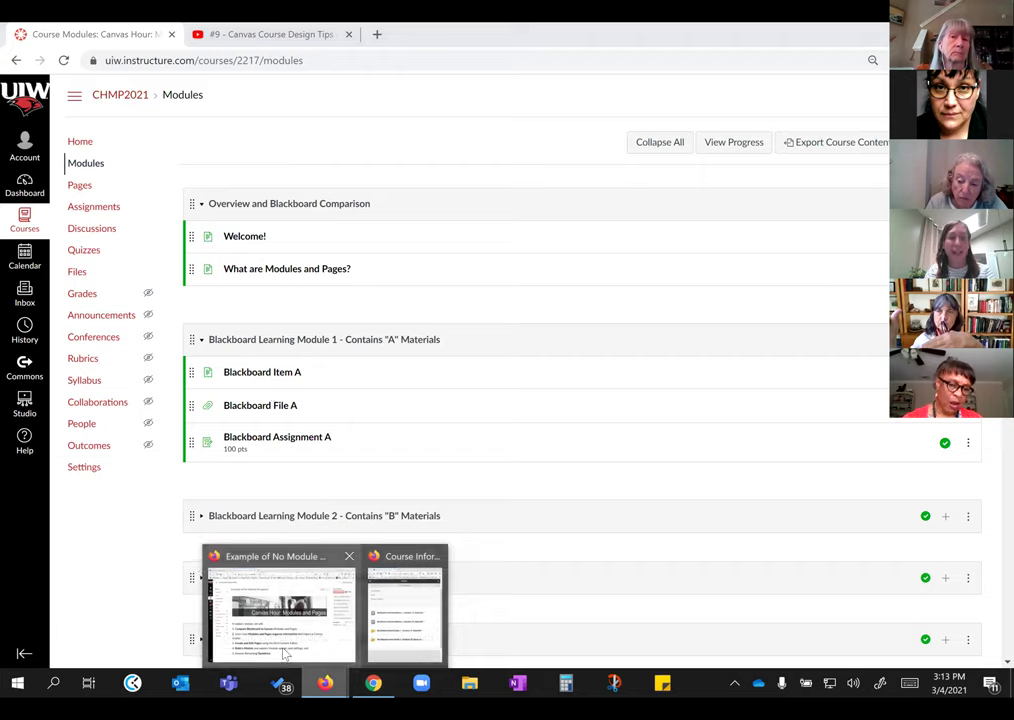
click(404, 612)
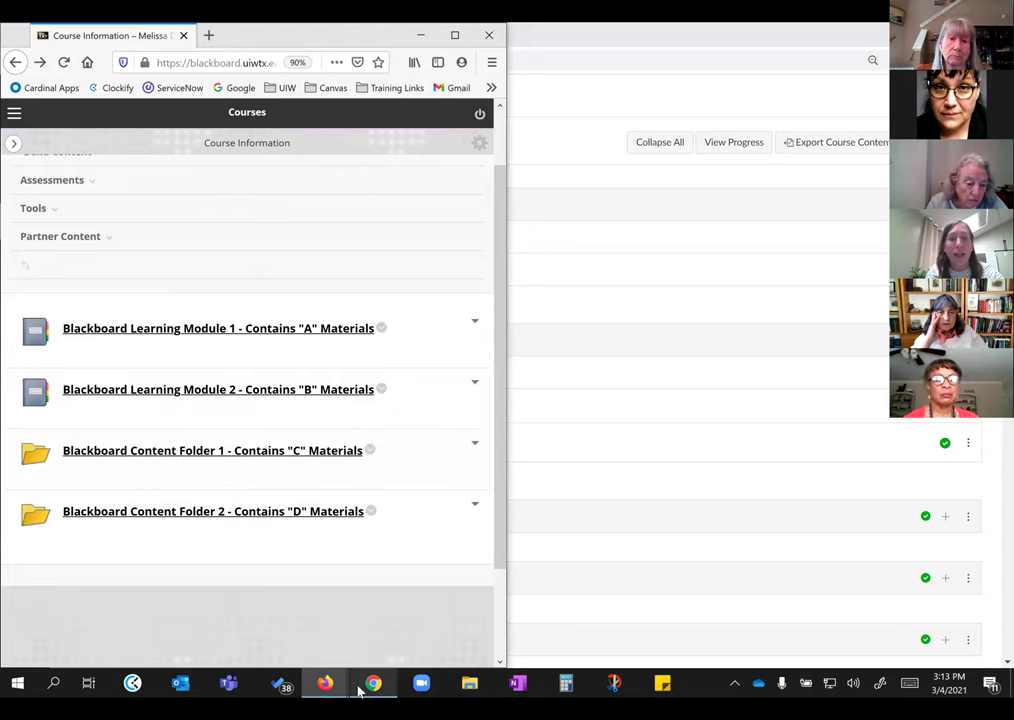
click(512, 45)
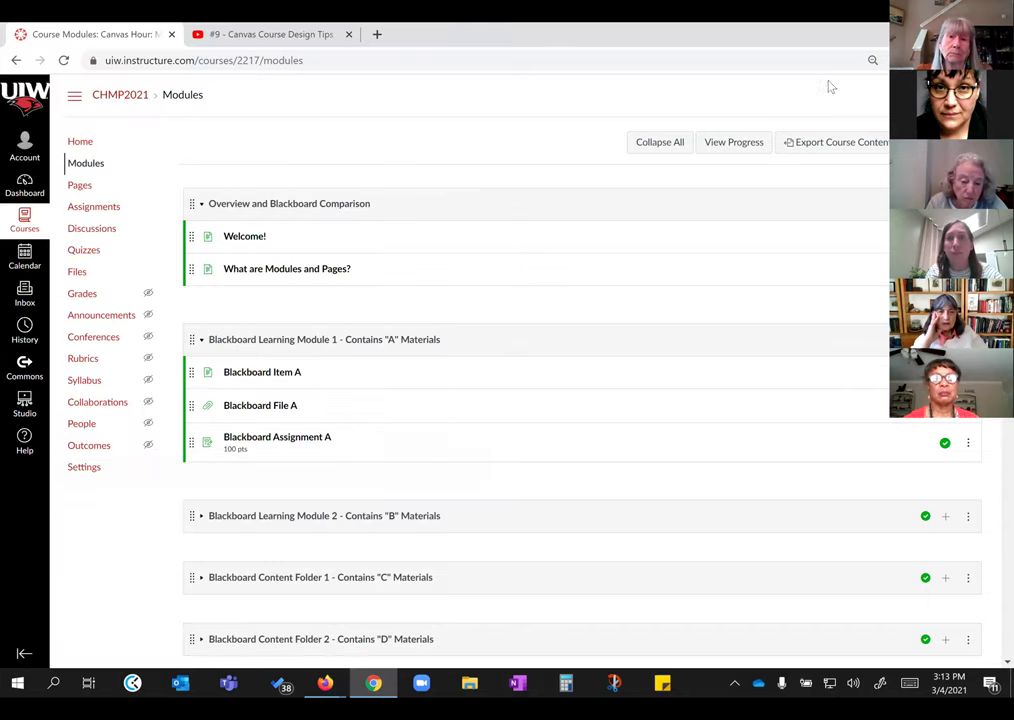
Step: Place the Canvas modules list beside Blackboard and compare the contents of "Blackboard Content Folder 1 - Contains "C" Materials" in both
key(super+Right)
scroll(818, 310, down, 3)
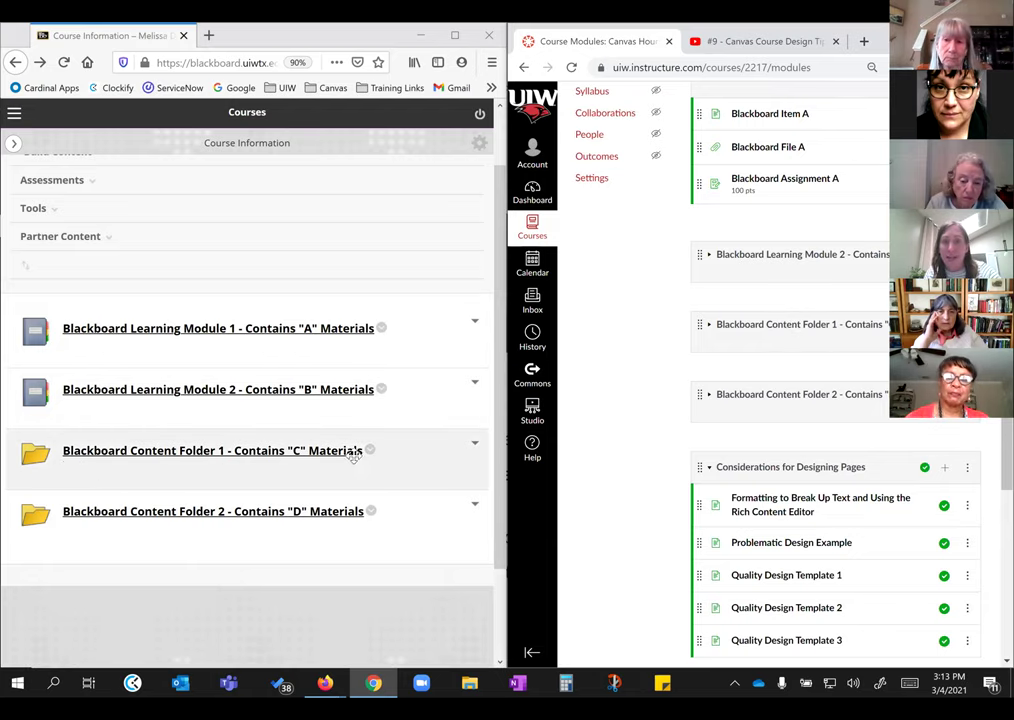
click(708, 328)
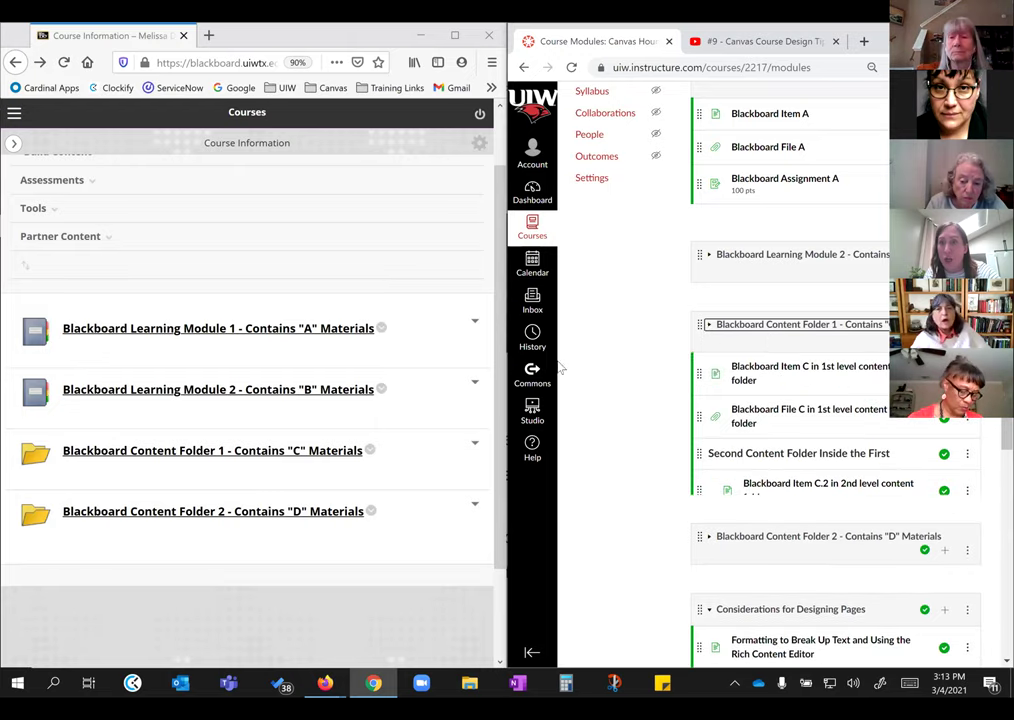
click(125, 455)
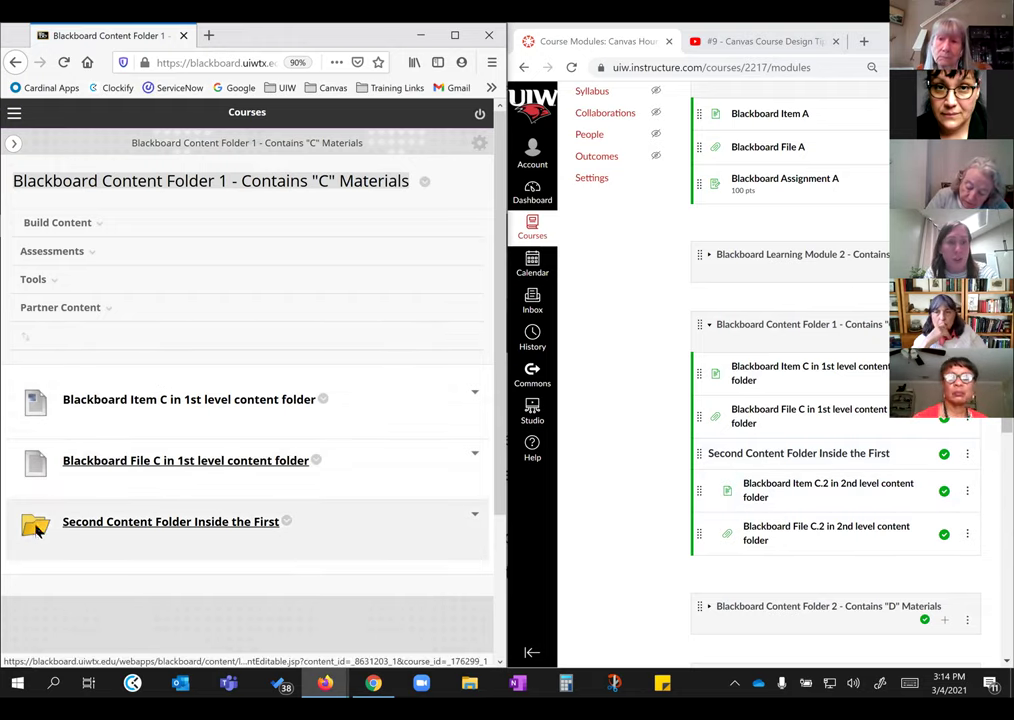
drag(709, 453, 891, 456)
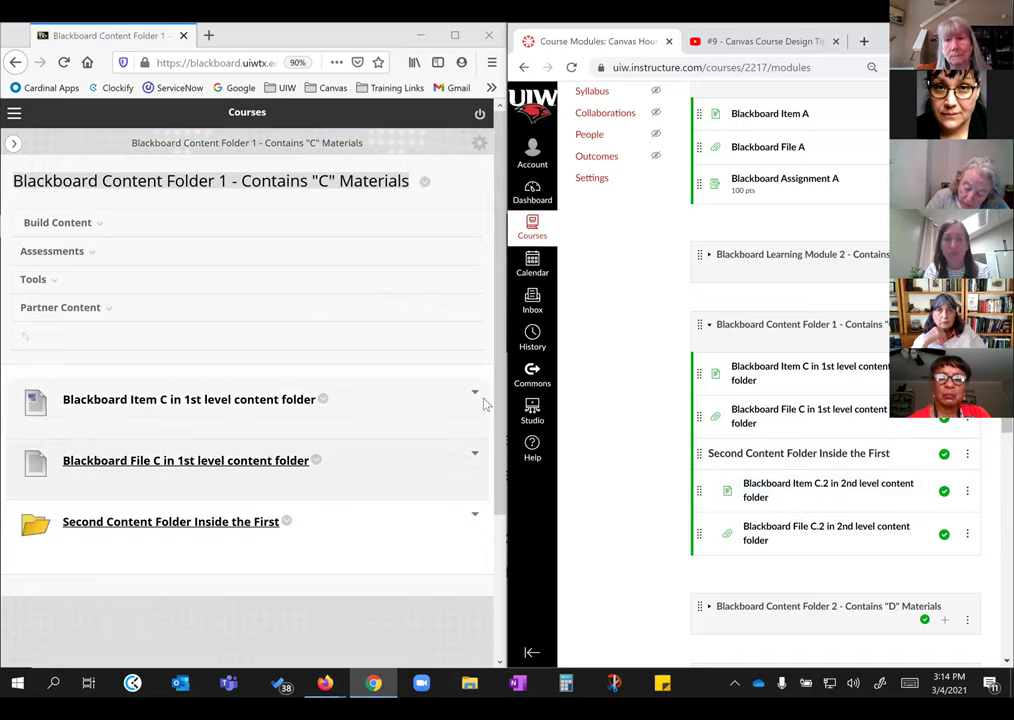
Step: Maximize the Canvas window and collapse the "Blackboard Content Folder 1" and "Blackboard Learning Module 1" modules
key(super+Up)
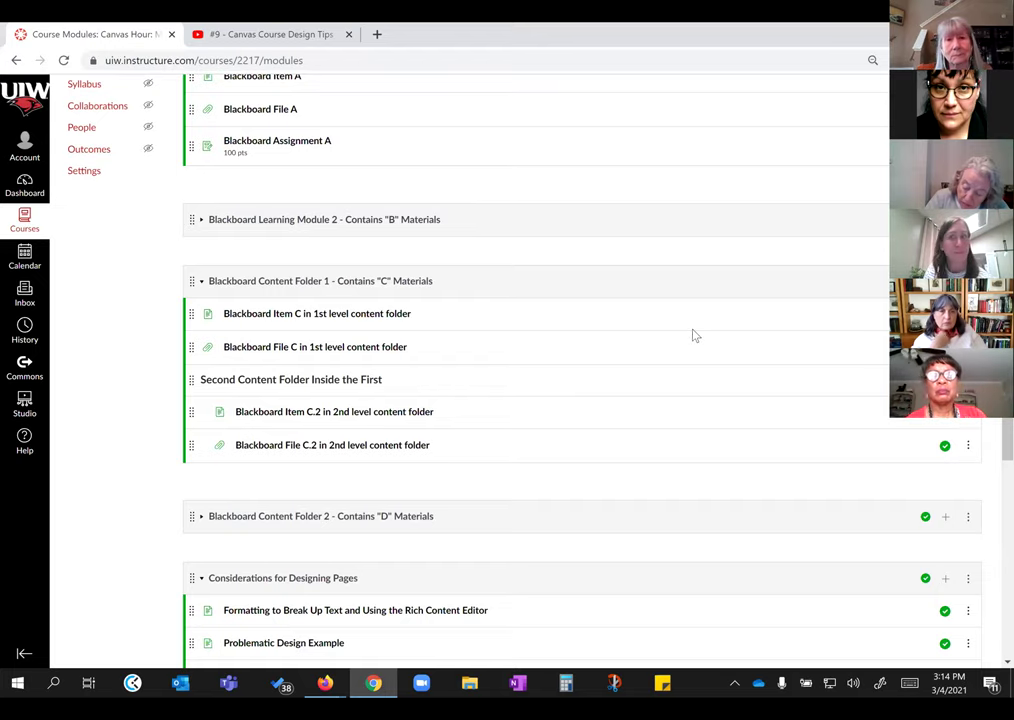
scroll(731, 355, up, 1)
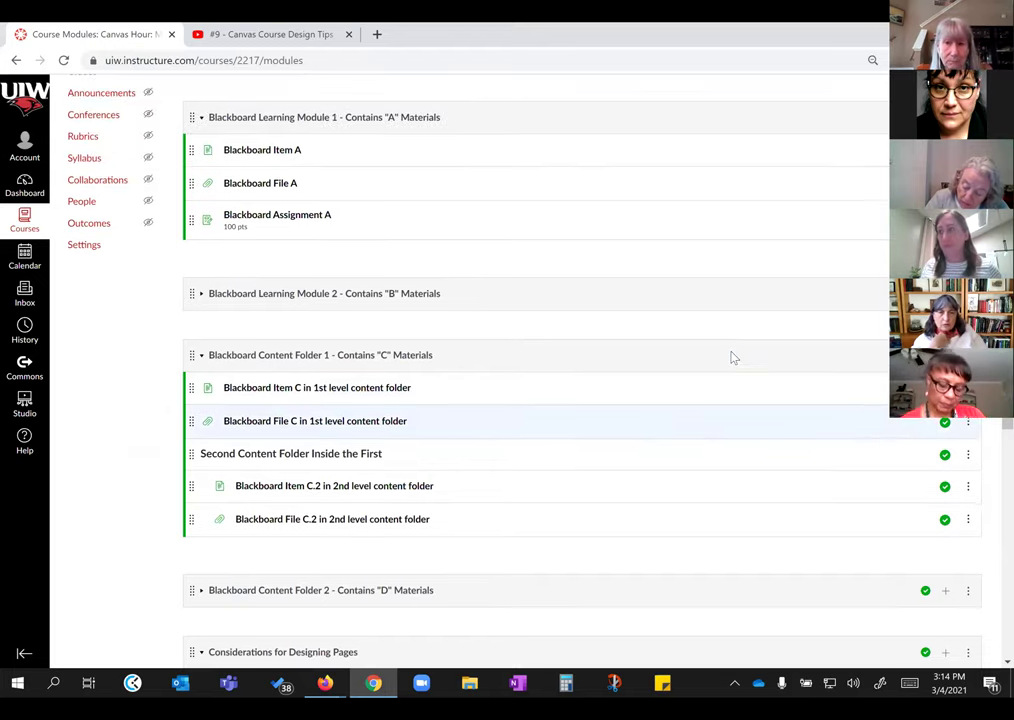
scroll(731, 357, up, 1)
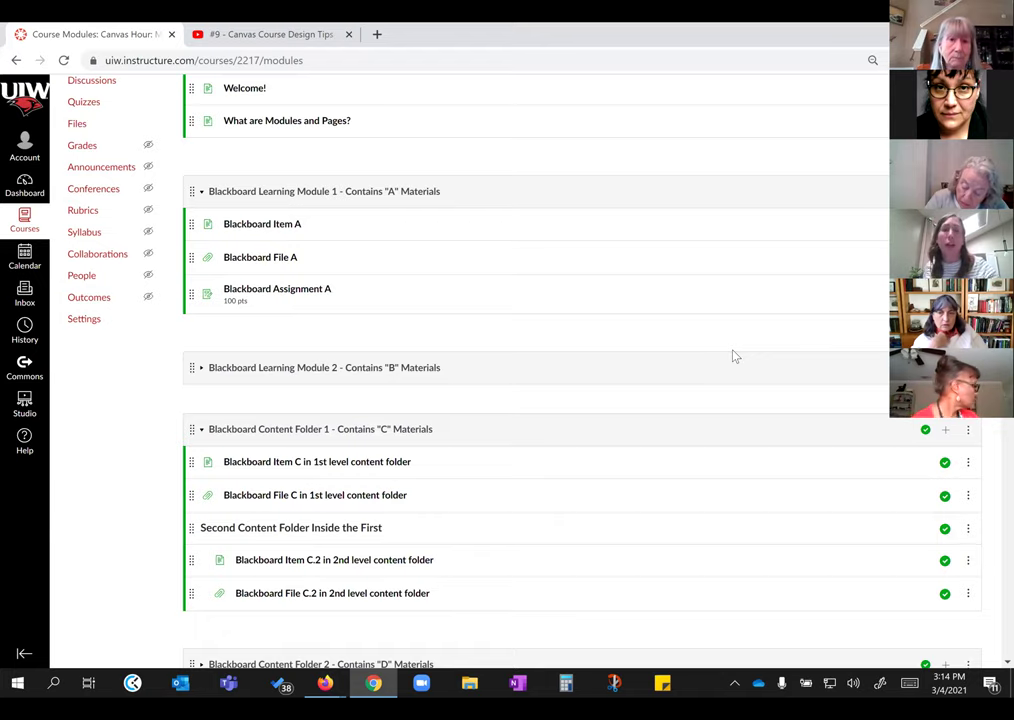
scroll(731, 358, down, 1)
scroll(731, 362, down, 1)
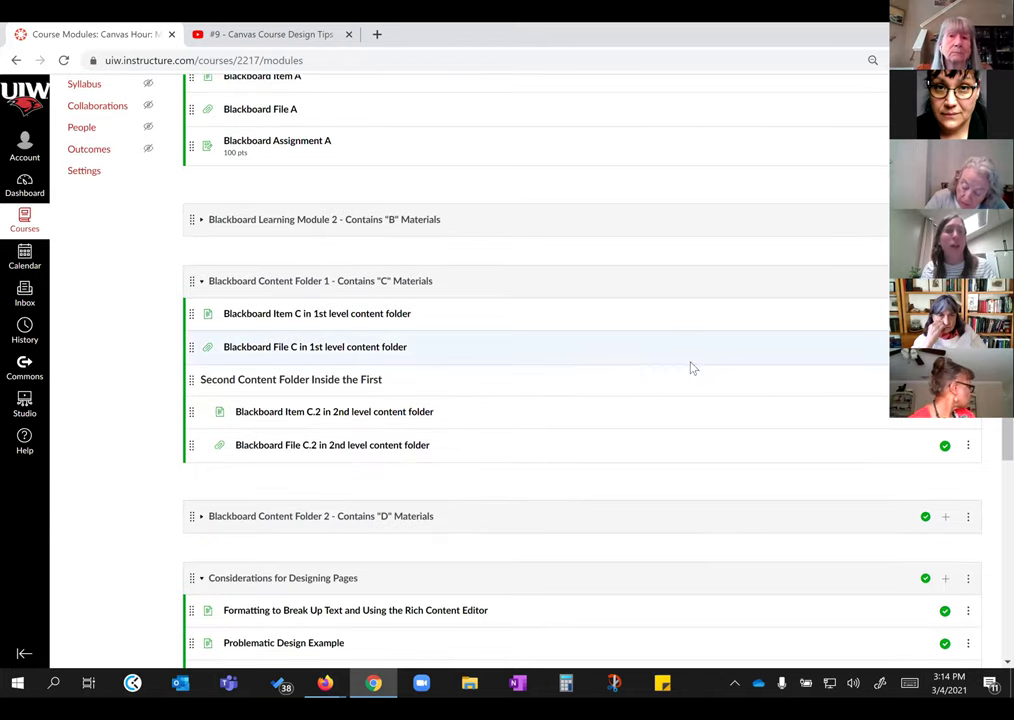
click(200, 284)
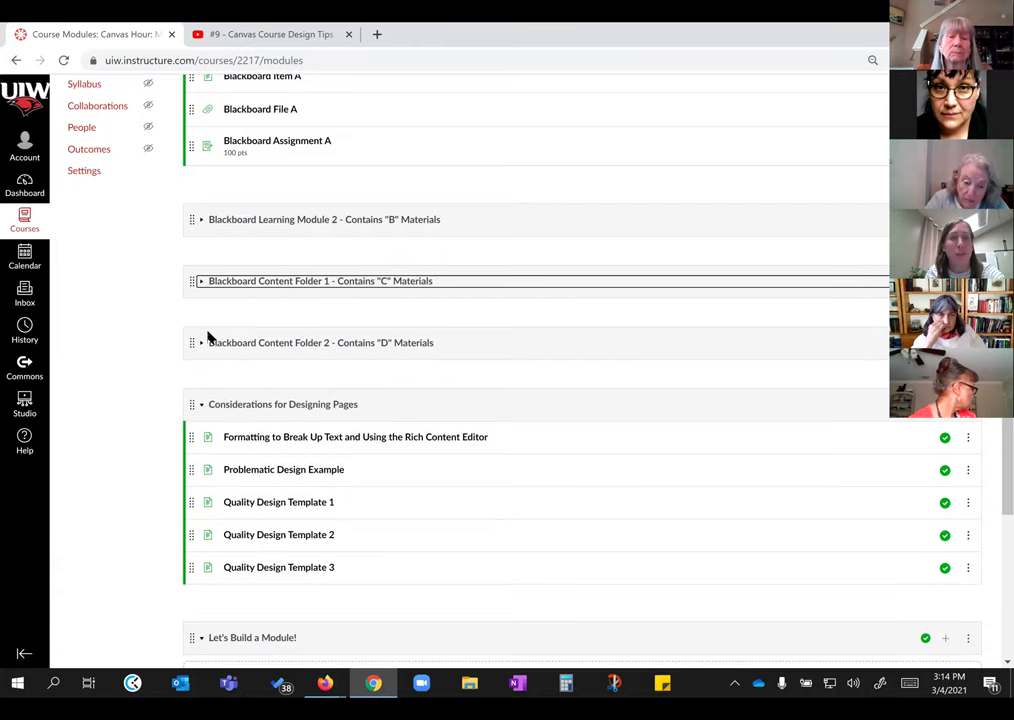
scroll(206, 308, up, 2)
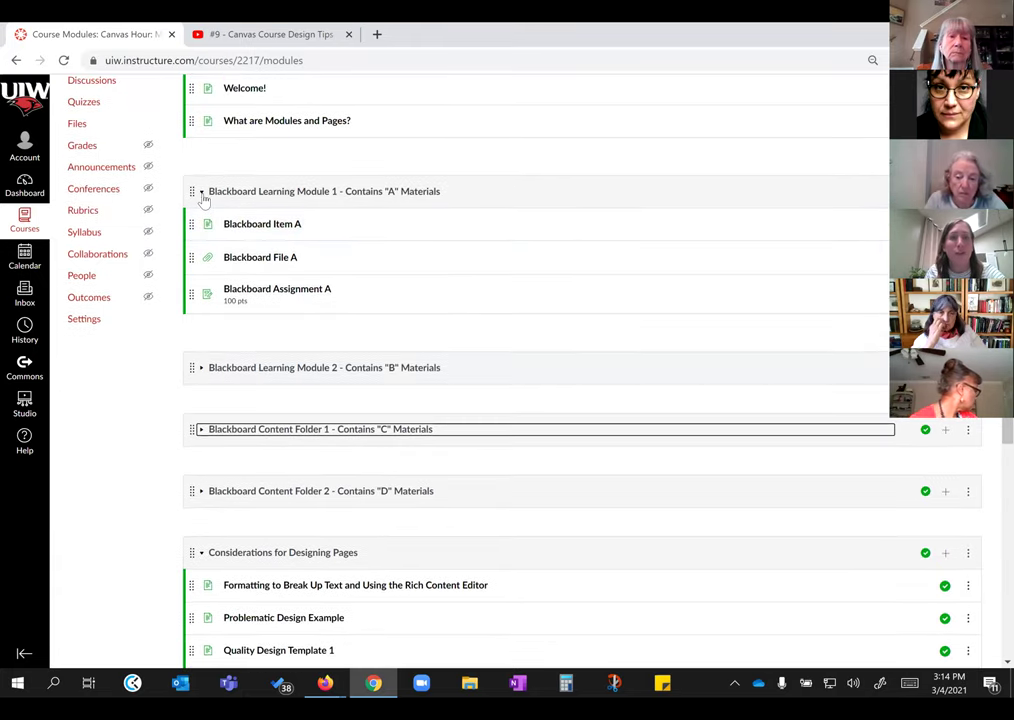
click(204, 199)
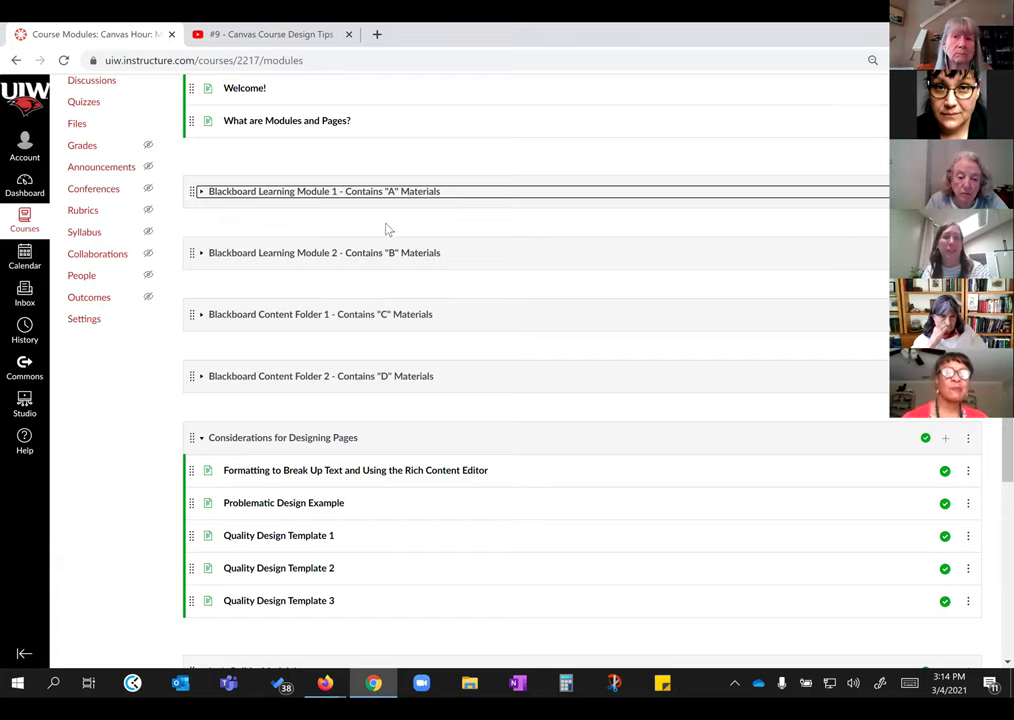
Step: Open the "Formatting to Break Up Text and Using the Rich Content Editor" page for editing and make its content area taller
scroll(346, 358, down, 1)
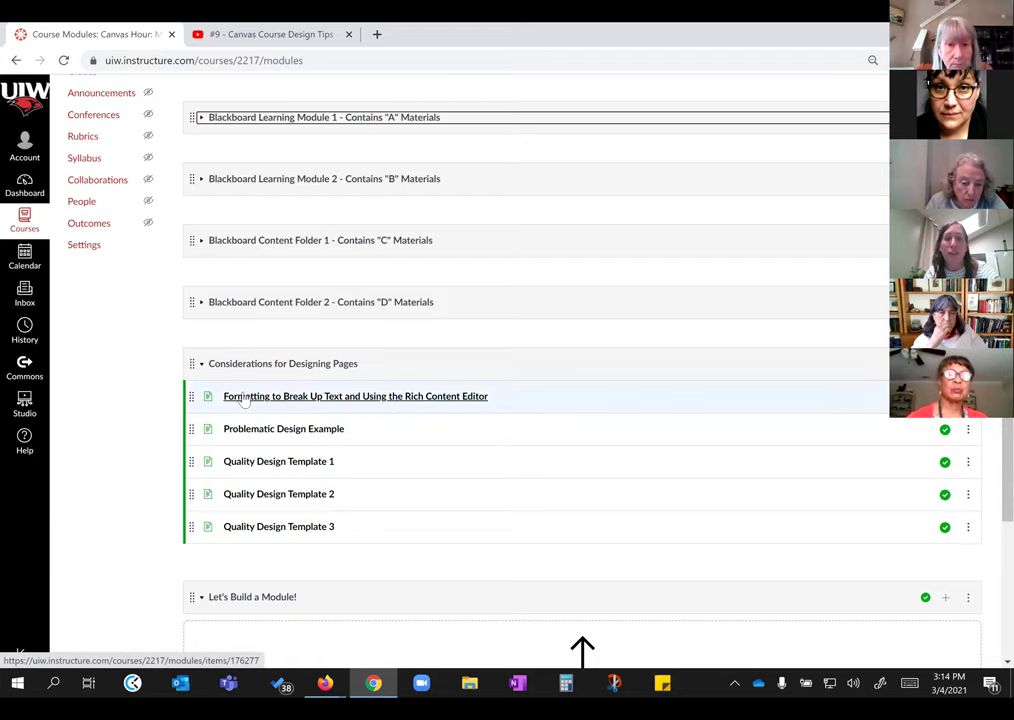
click(383, 406)
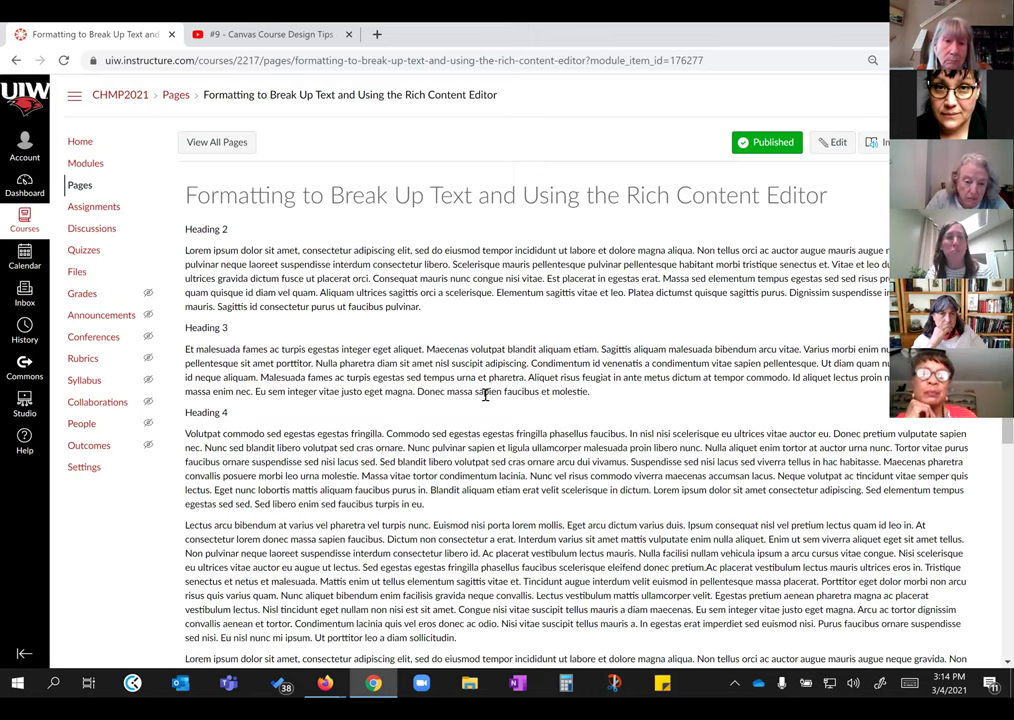
scroll(480, 408, down, 5)
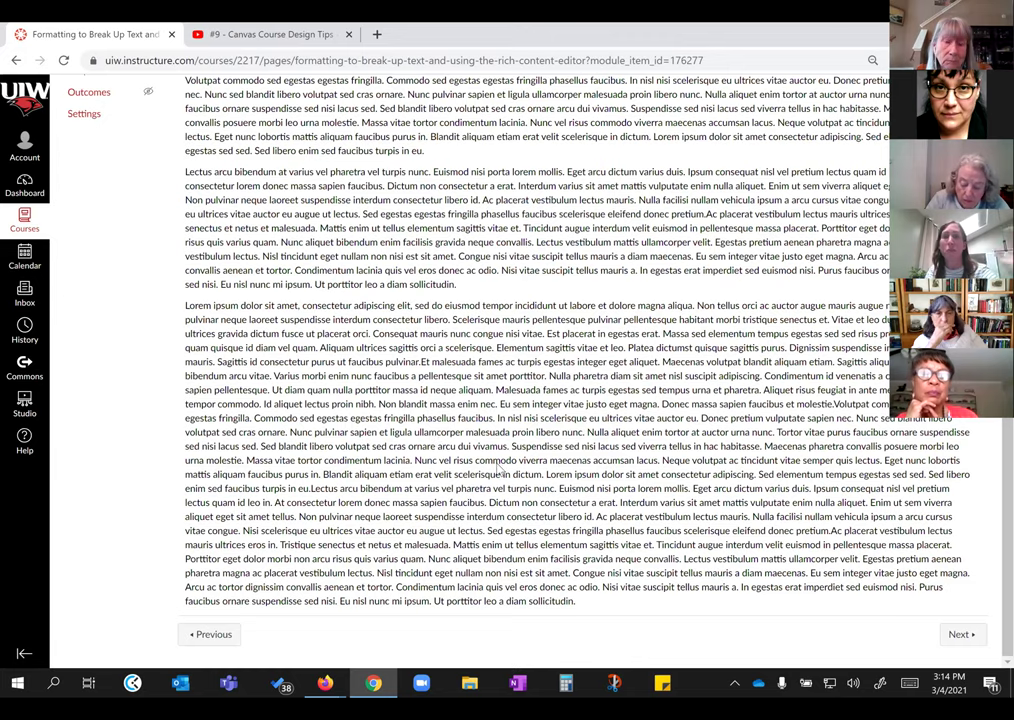
scroll(496, 469, up, 6)
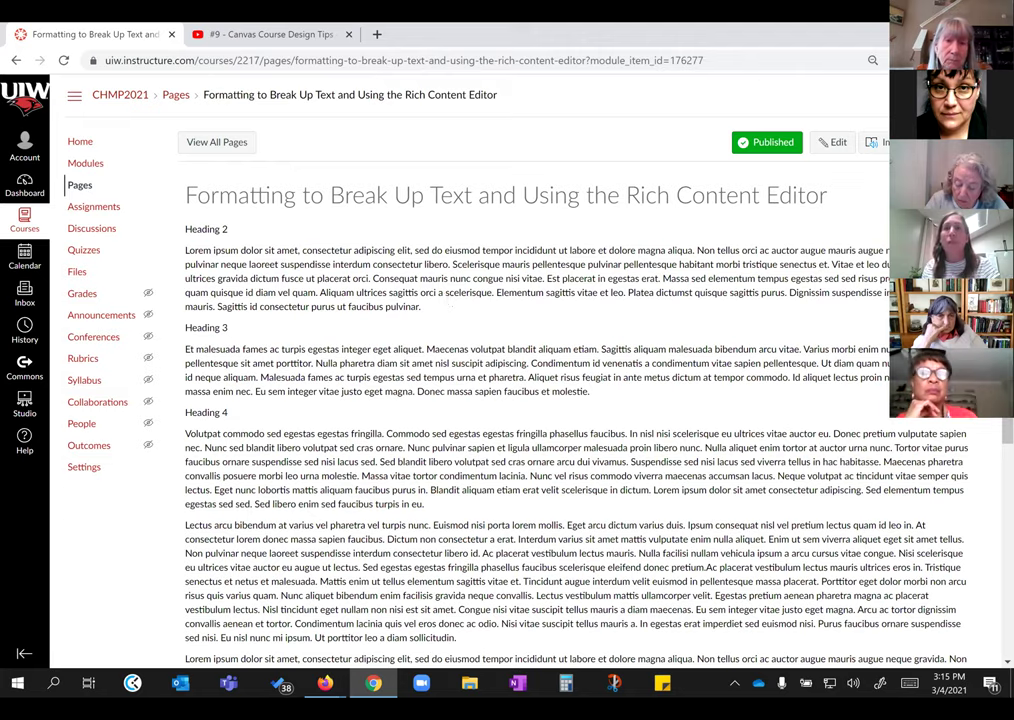
click(838, 144)
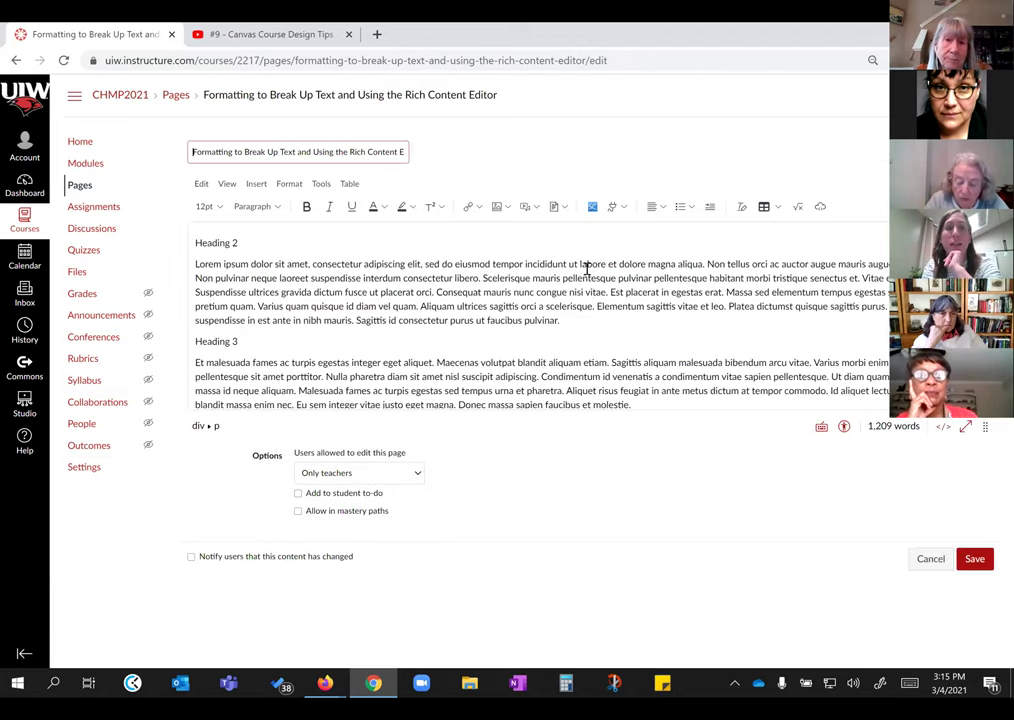
drag(985, 428, 986, 573)
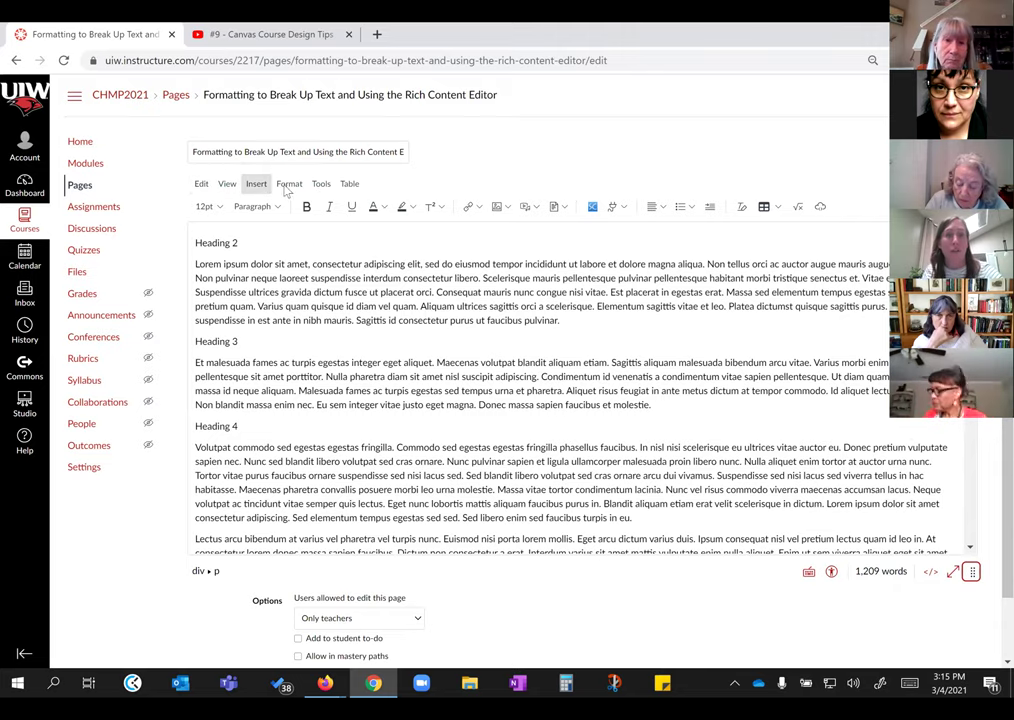
Step: Look through the Rich Content Editor's editing, viewing, insertion and formatting commands without applying any
click(205, 186)
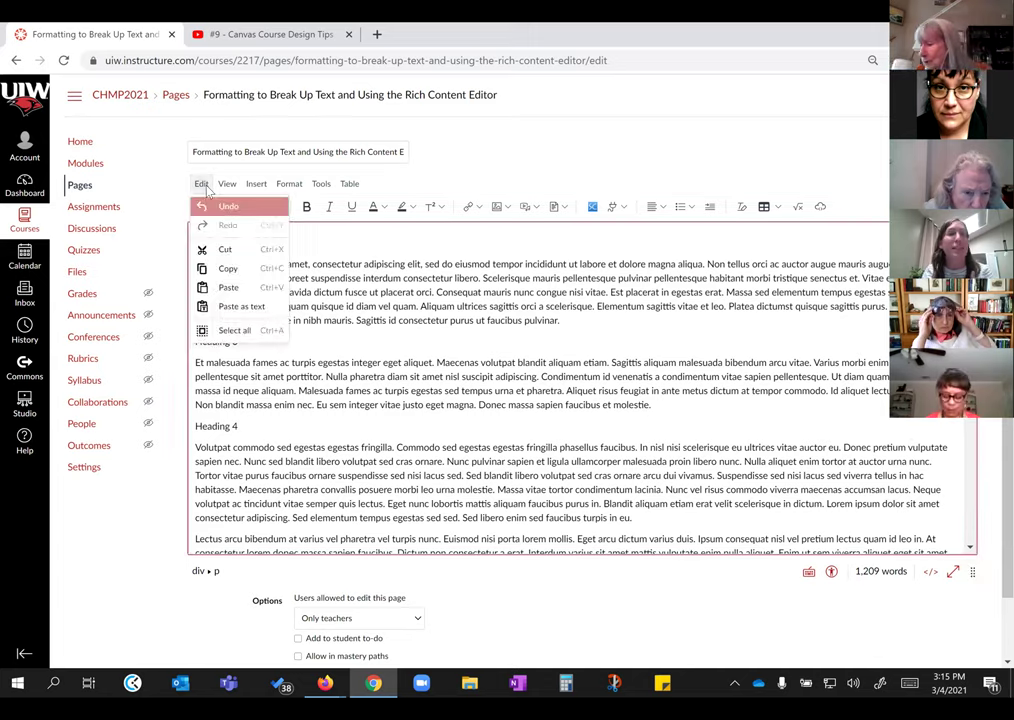
click(236, 188)
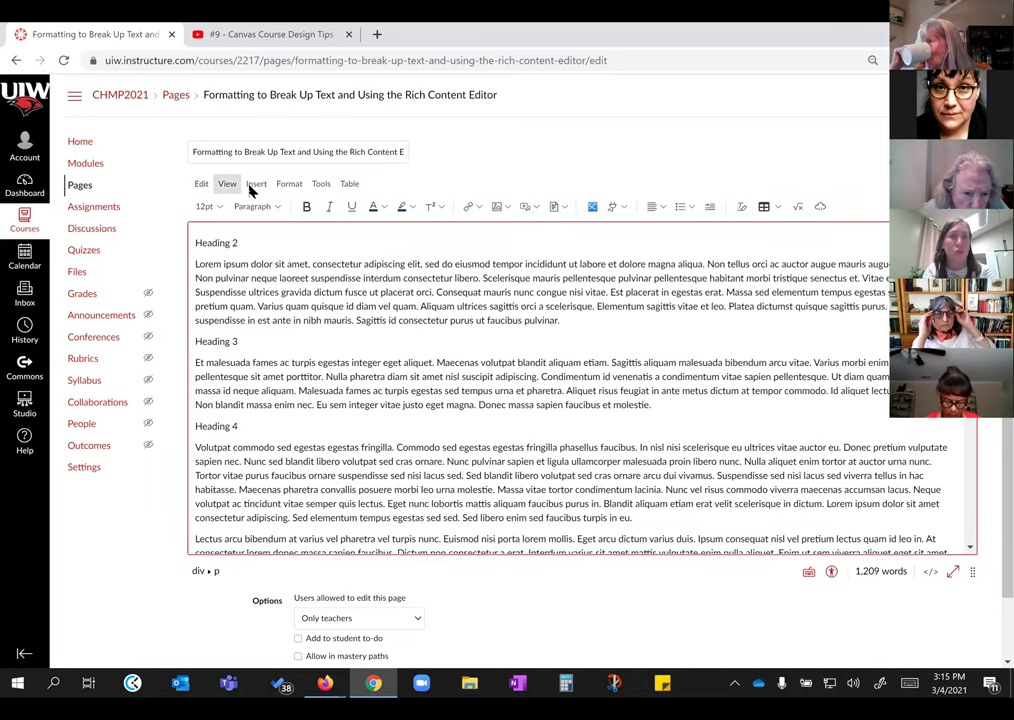
click(256, 185)
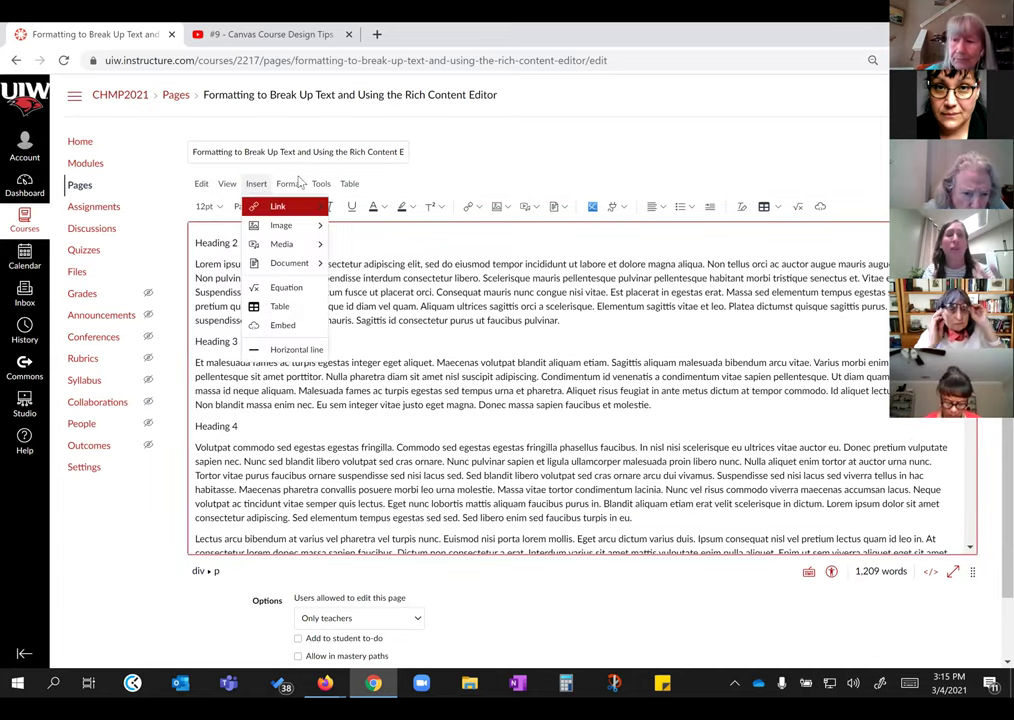
click(289, 184)
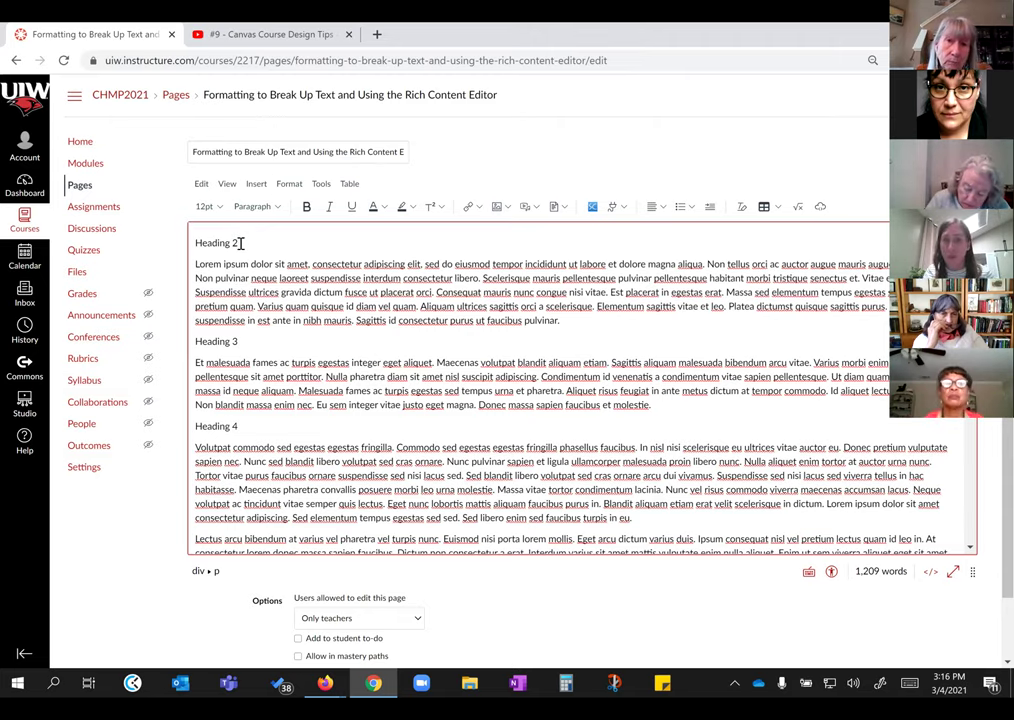
Step: Apply the Heading 2 style to the "Heading 2" line at the start of the page text
drag(245, 242, 192, 242)
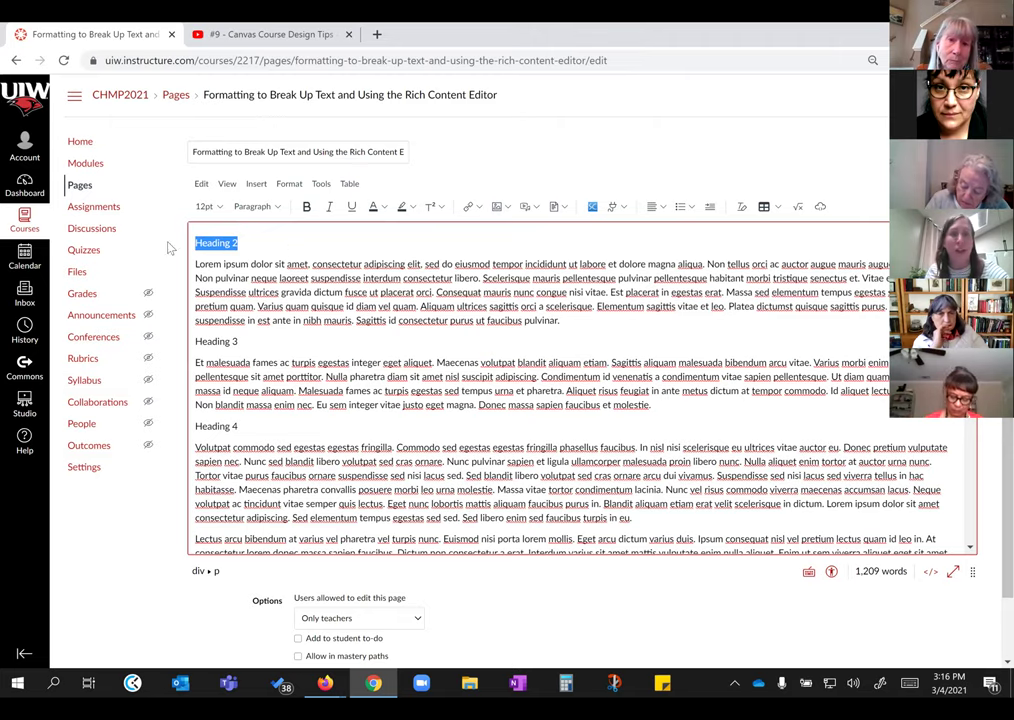
click(267, 208)
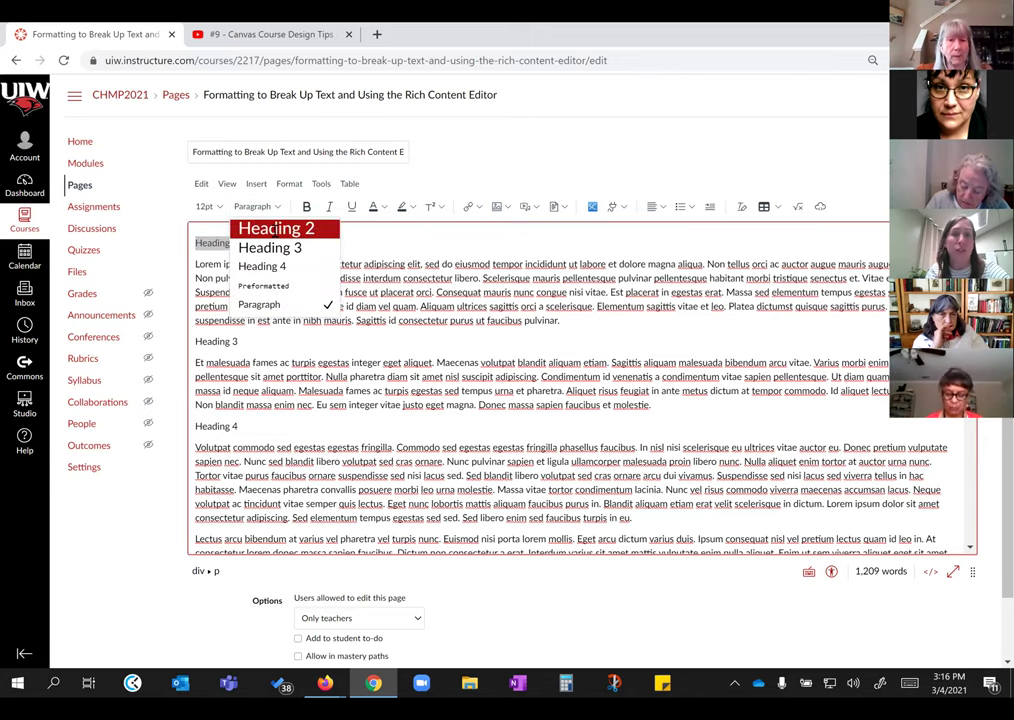
click(273, 230)
click(286, 257)
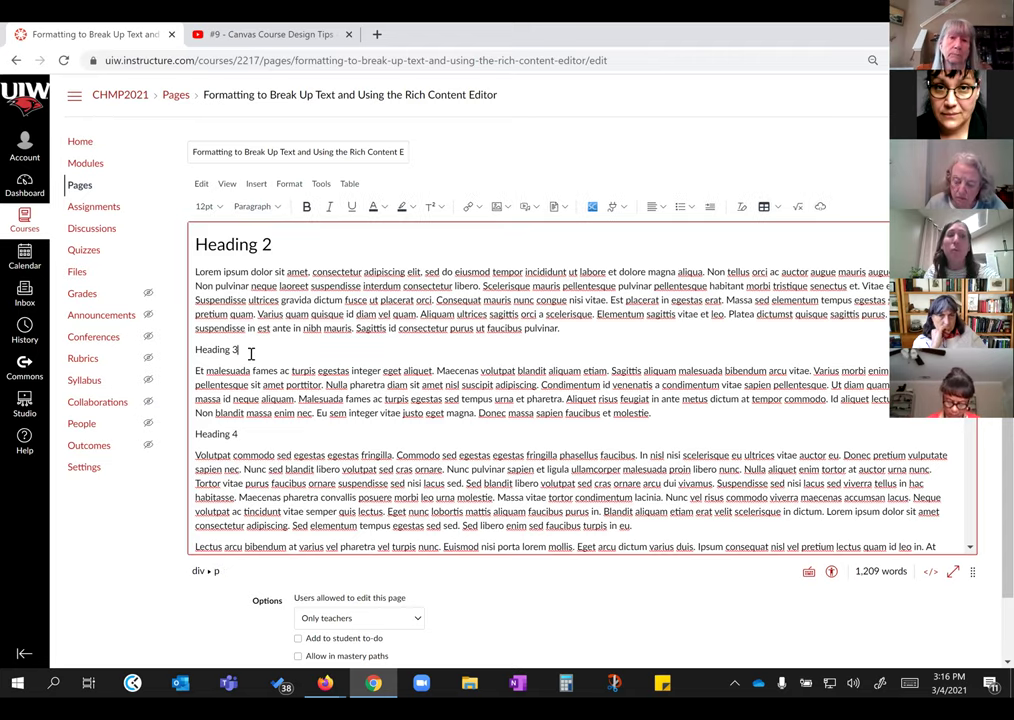
Step: Apply the Heading 3 style to the "Heading 3" line
drag(253, 348, 196, 348)
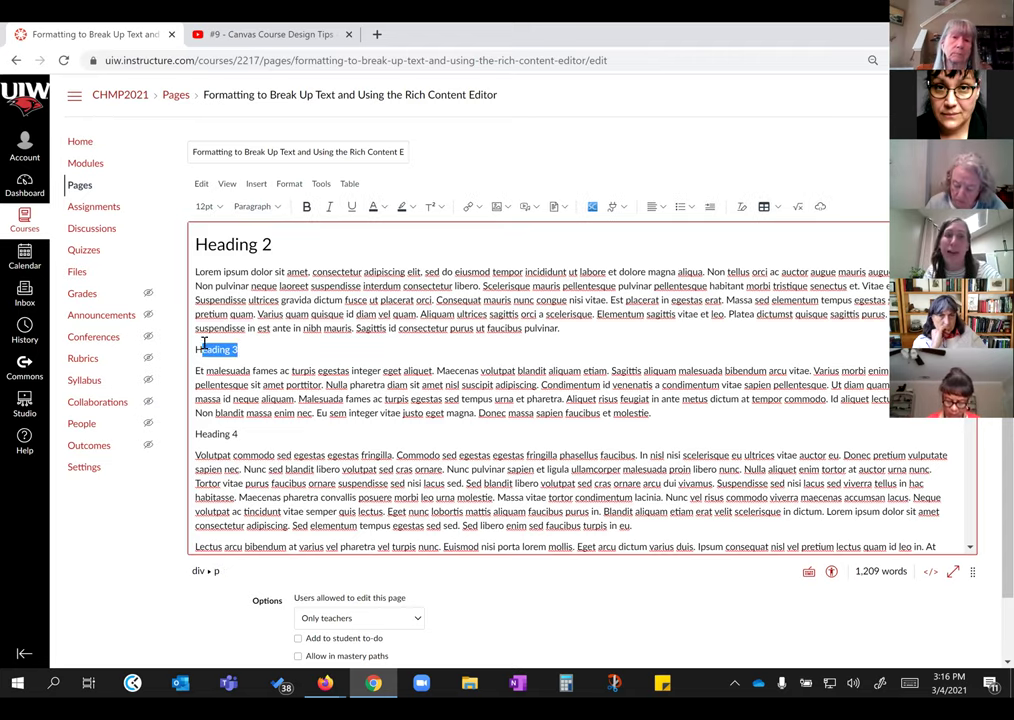
click(254, 206)
click(286, 248)
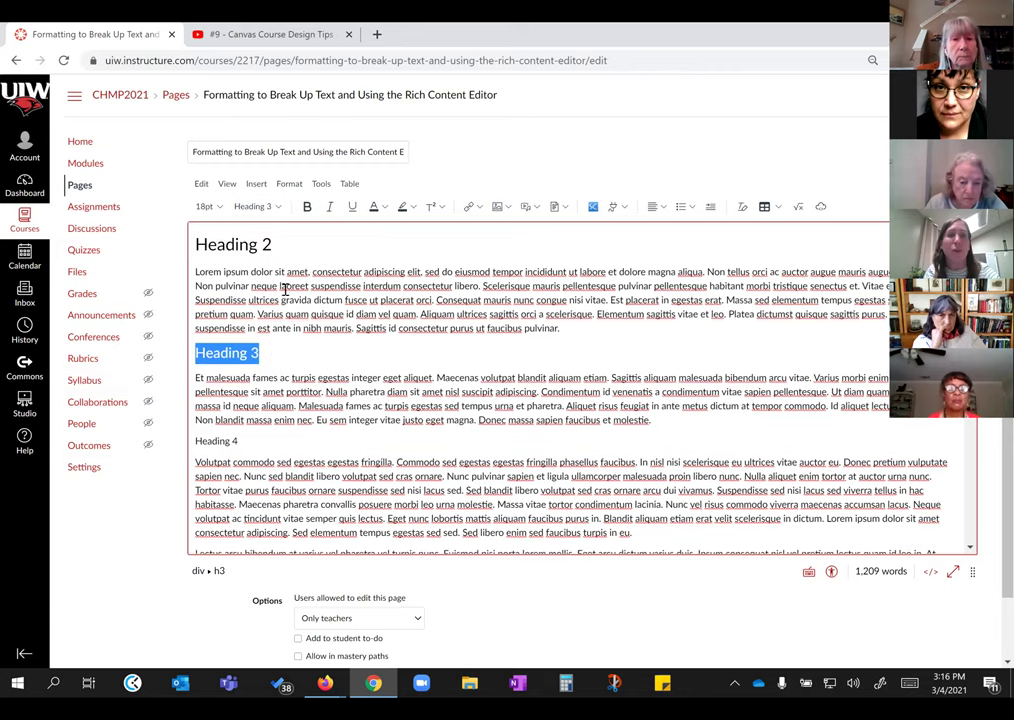
click(274, 351)
Step: Indent the "Heading 3" line and the paragraph below it by one level
drag(203, 354, 273, 420)
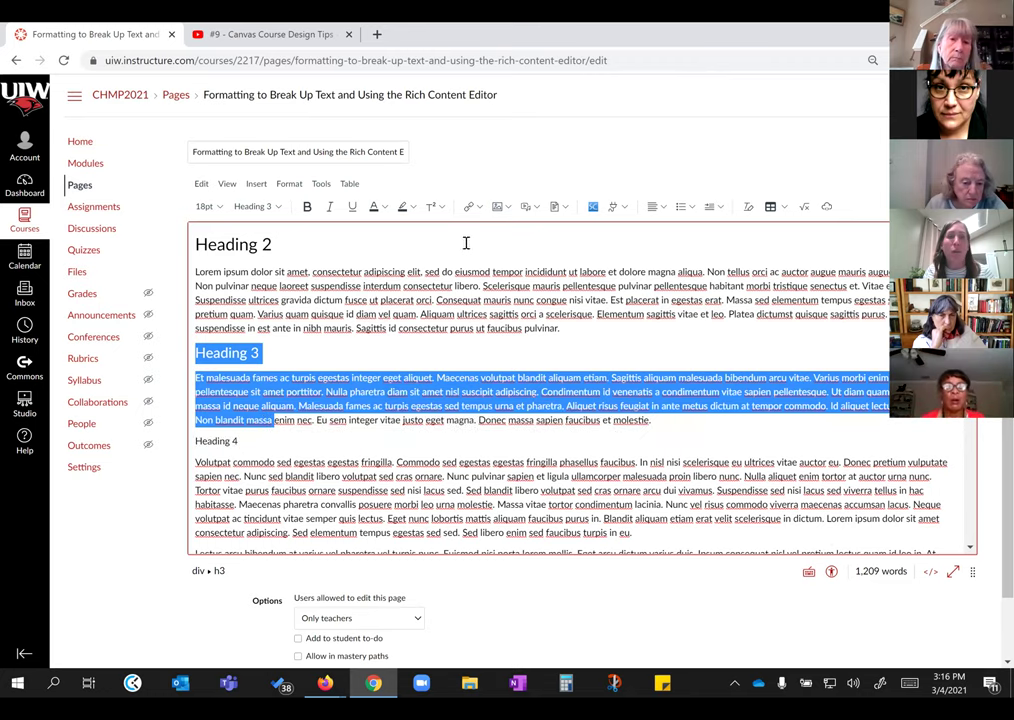
click(709, 207)
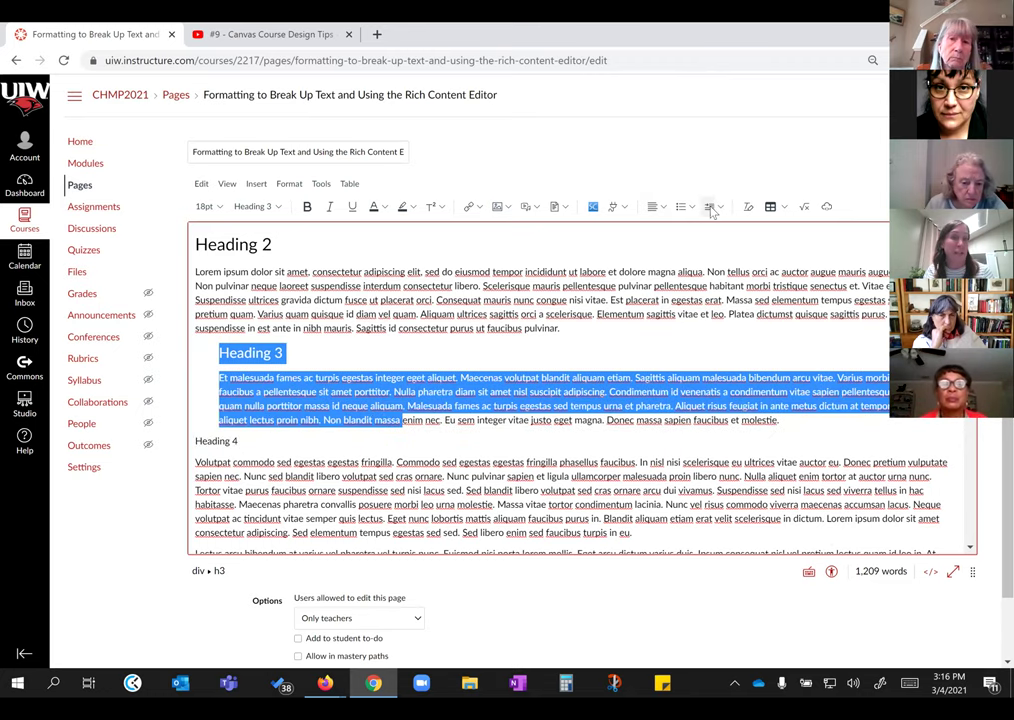
click(370, 422)
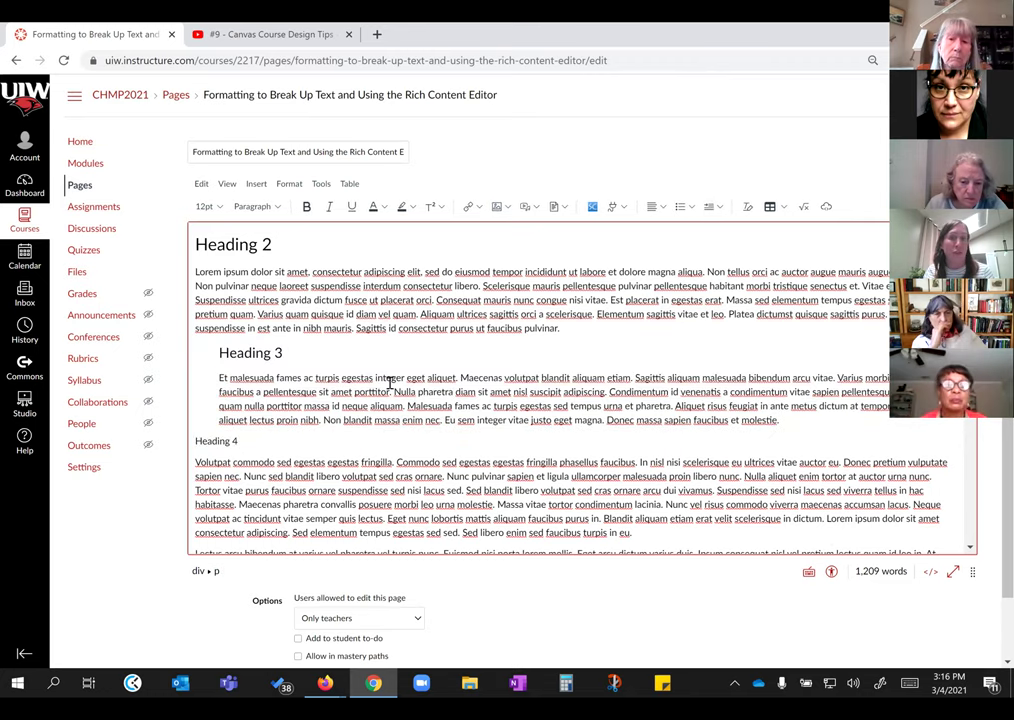
Step: Apply the Heading 4 style to the "Heading 4" line
scroll(199, 364, down, 1)
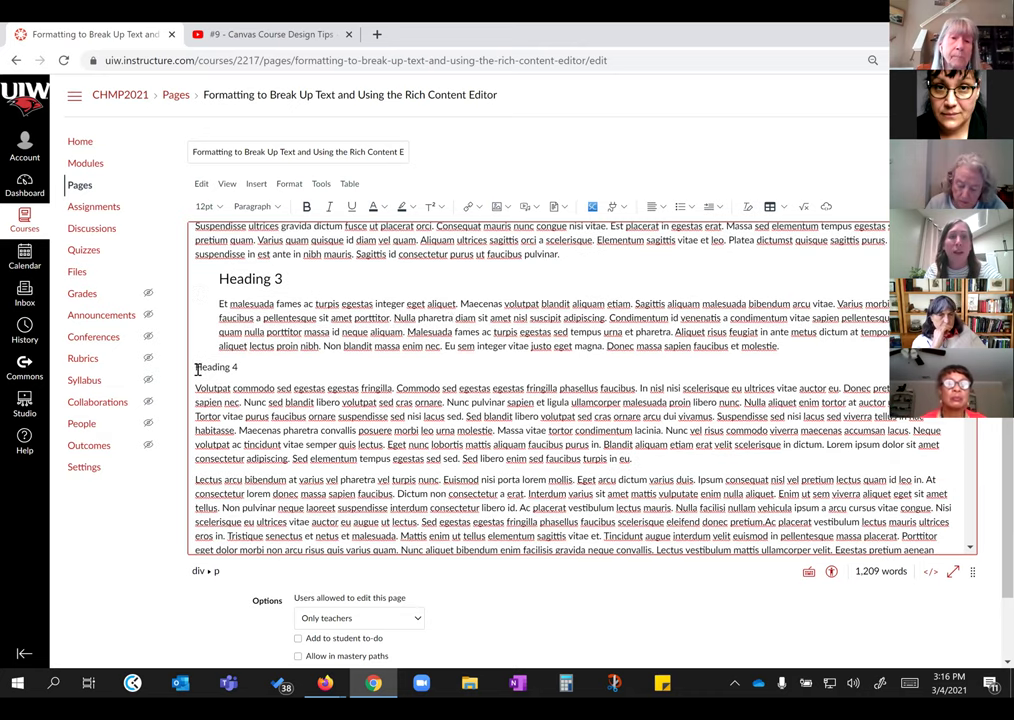
triple_click(244, 366)
click(252, 206)
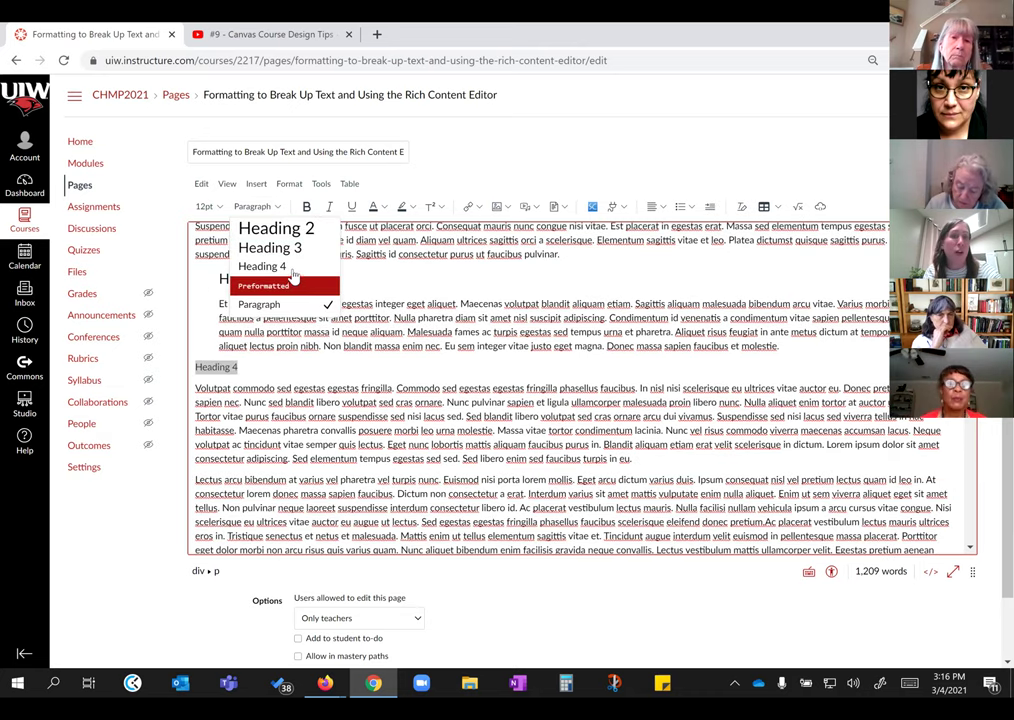
click(252, 265)
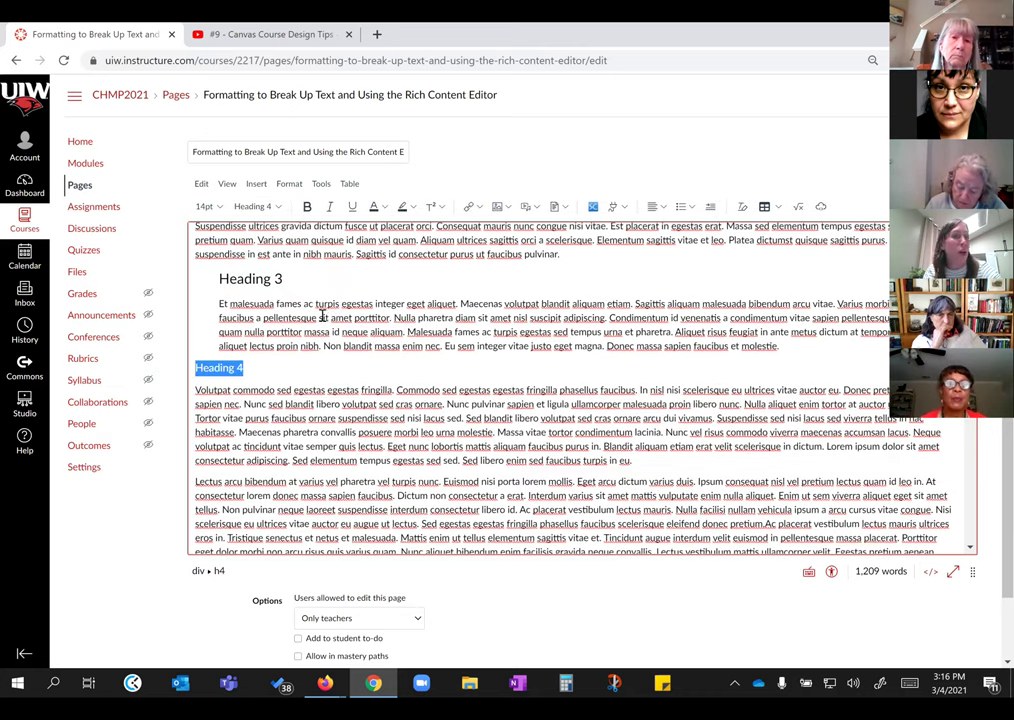
Step: Indent the "Heading 4" line and the first paragraph below it by two levels
click(197, 368)
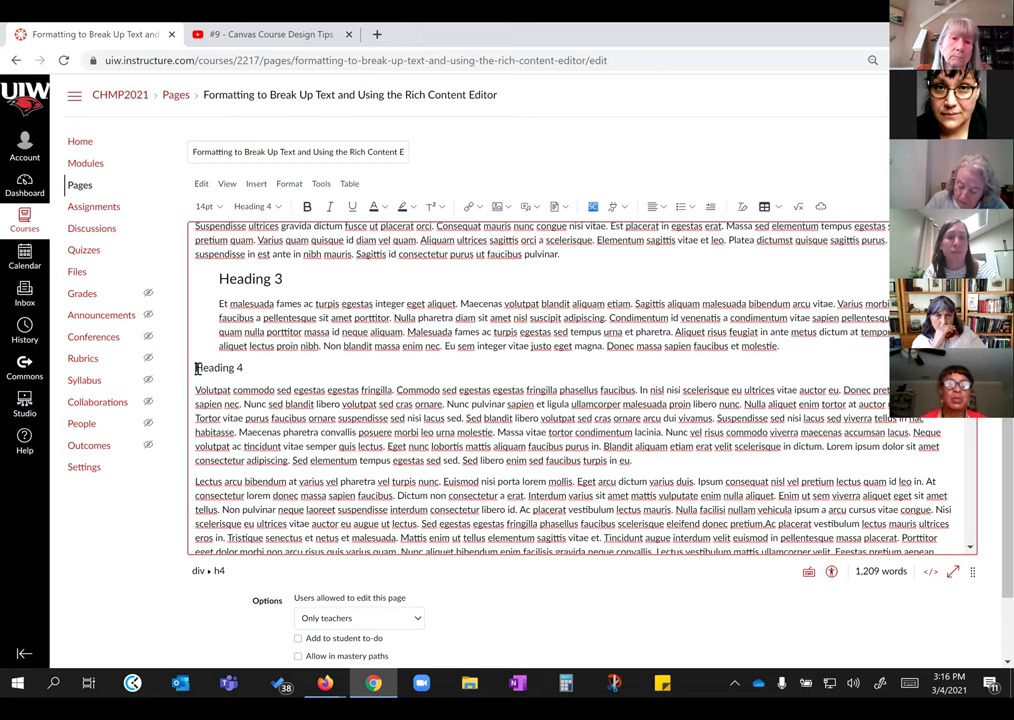
shift+click(253, 486)
key(shift+Up)
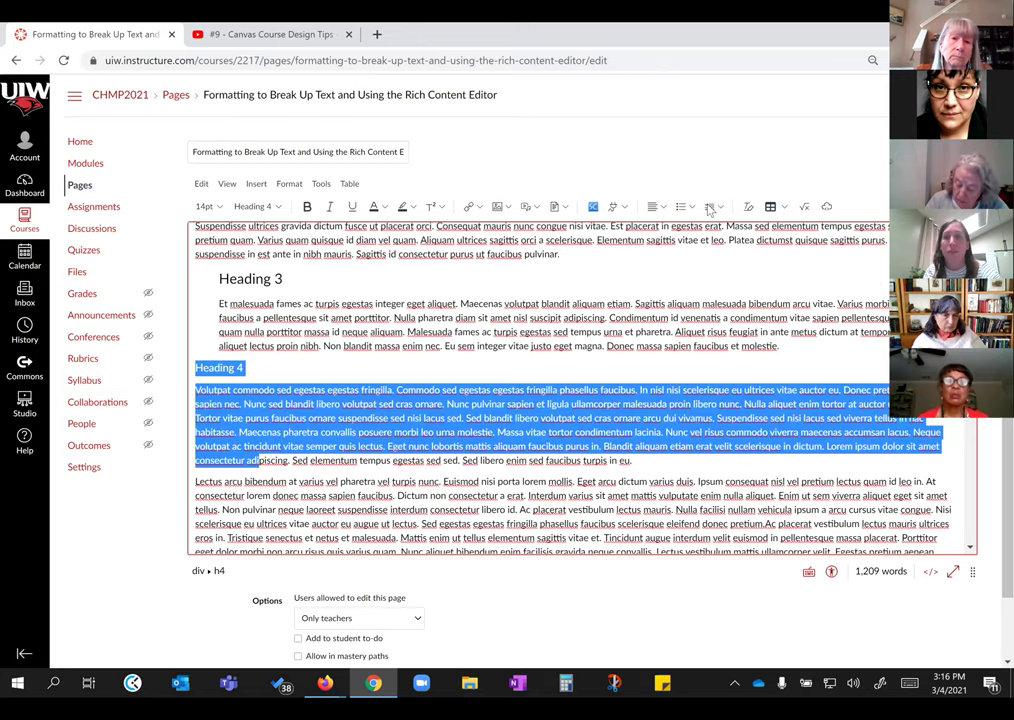
click(709, 207)
click(709, 207)
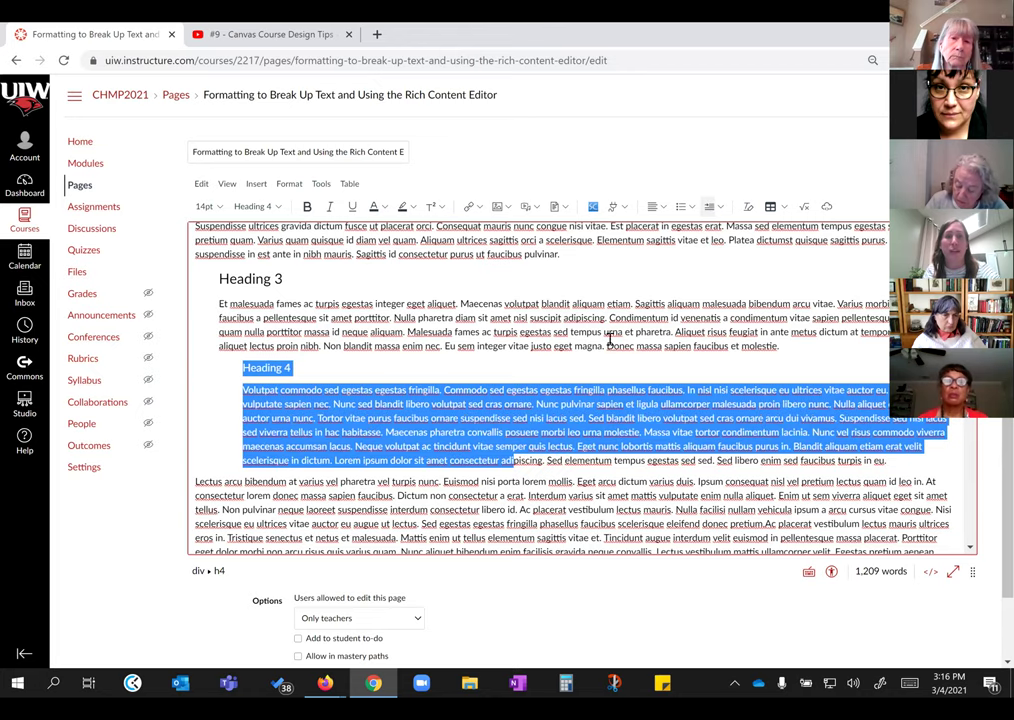
Step: Make "Lorem ipsum dolor sit amet, consectetur" at the start of the paragraph under "Heading 2" bold and italic
click(525, 367)
scroll(448, 362, up, 3)
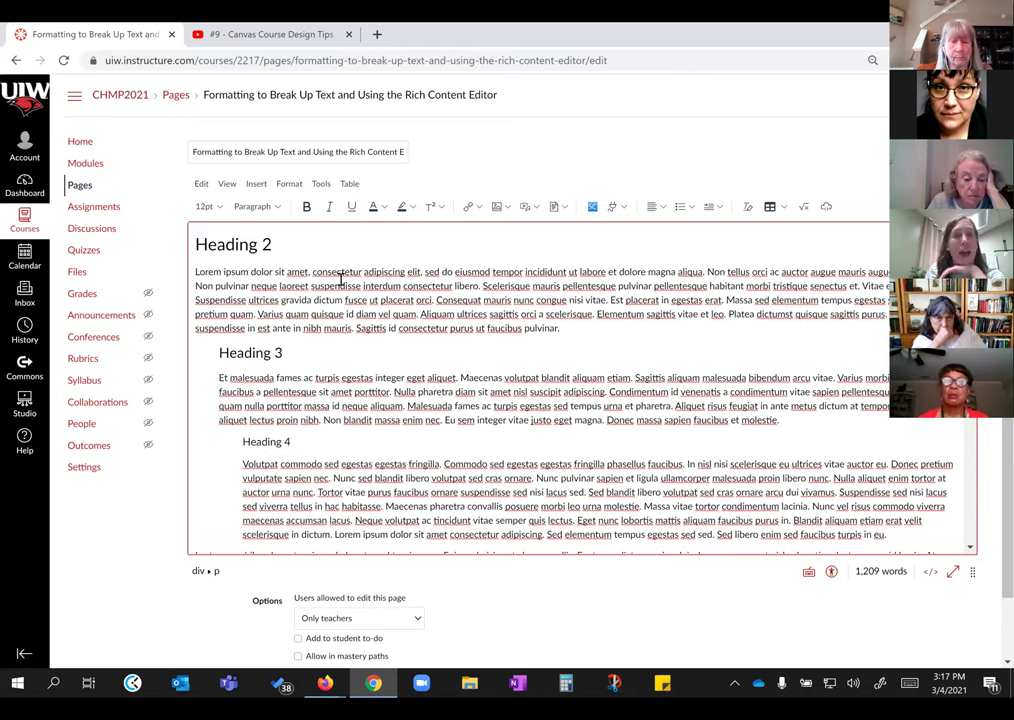
drag(196, 271, 364, 272)
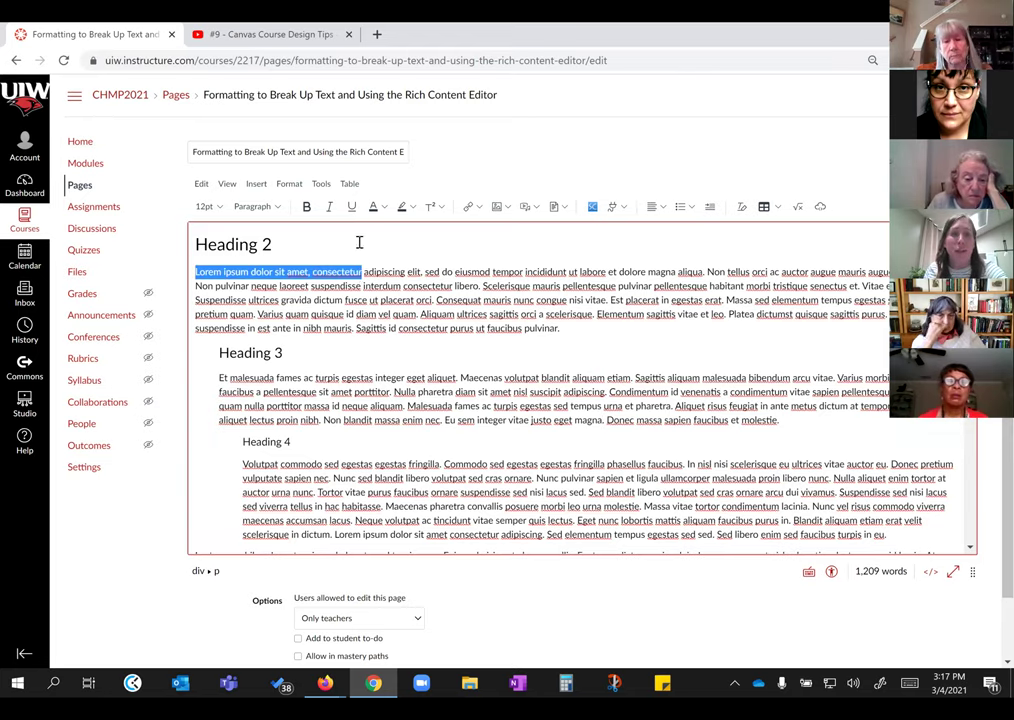
click(306, 206)
click(329, 206)
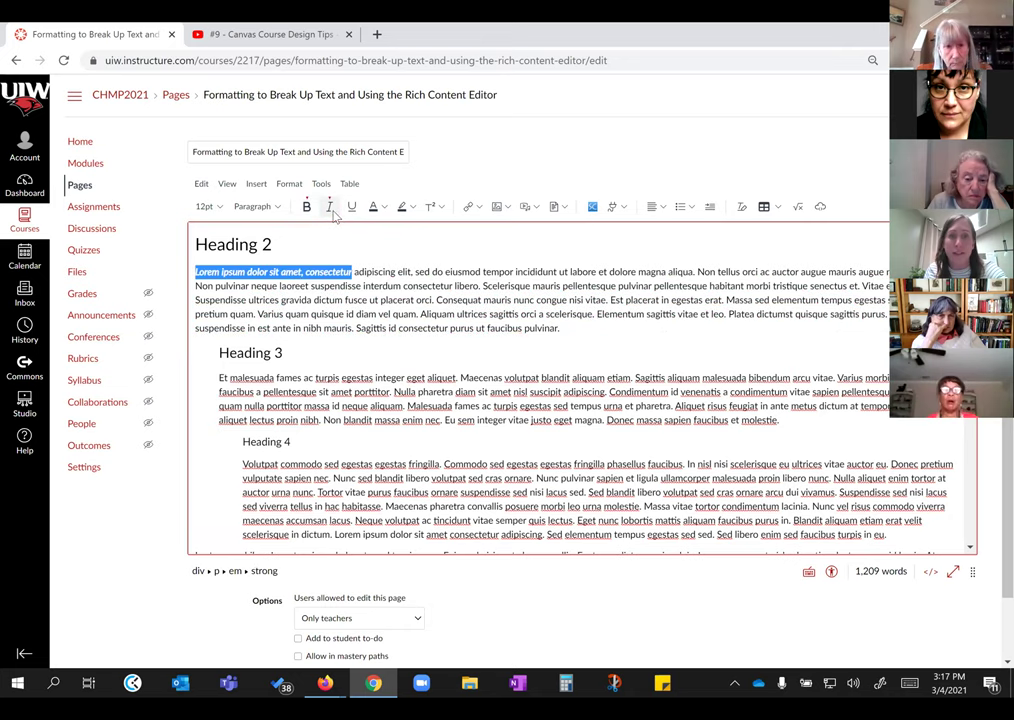
click(386, 206)
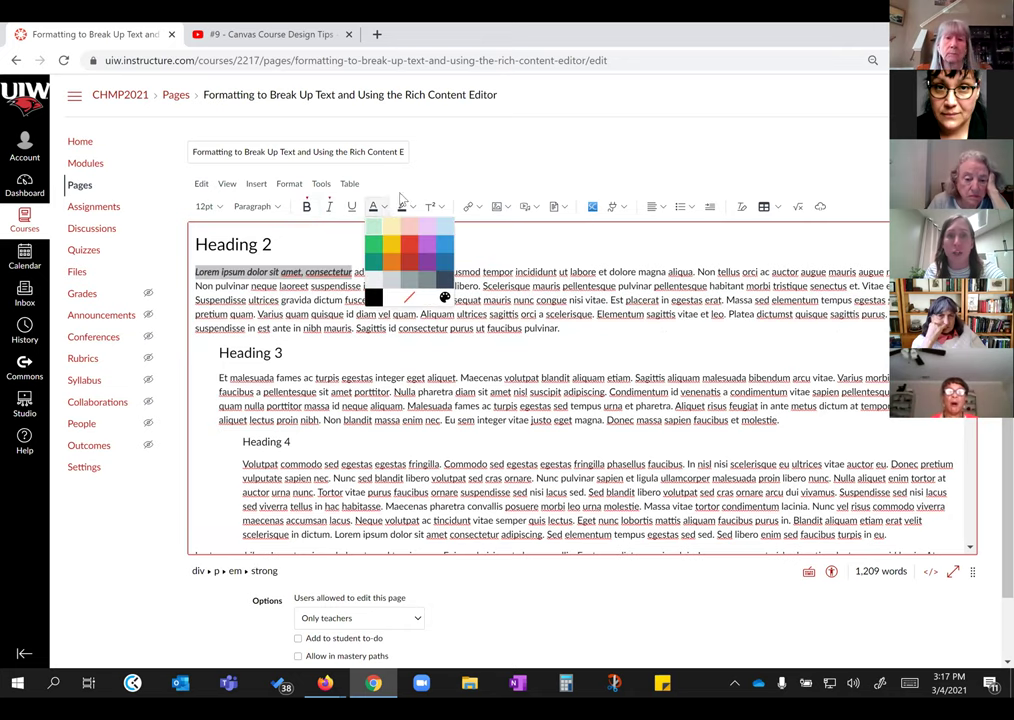
click(472, 175)
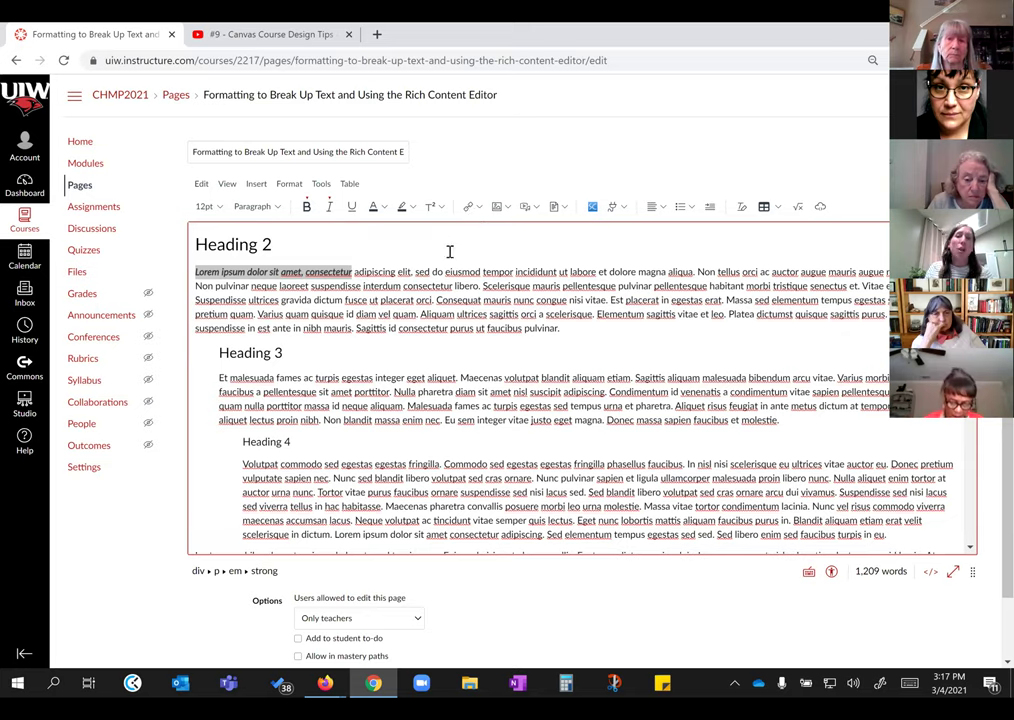
click(384, 300)
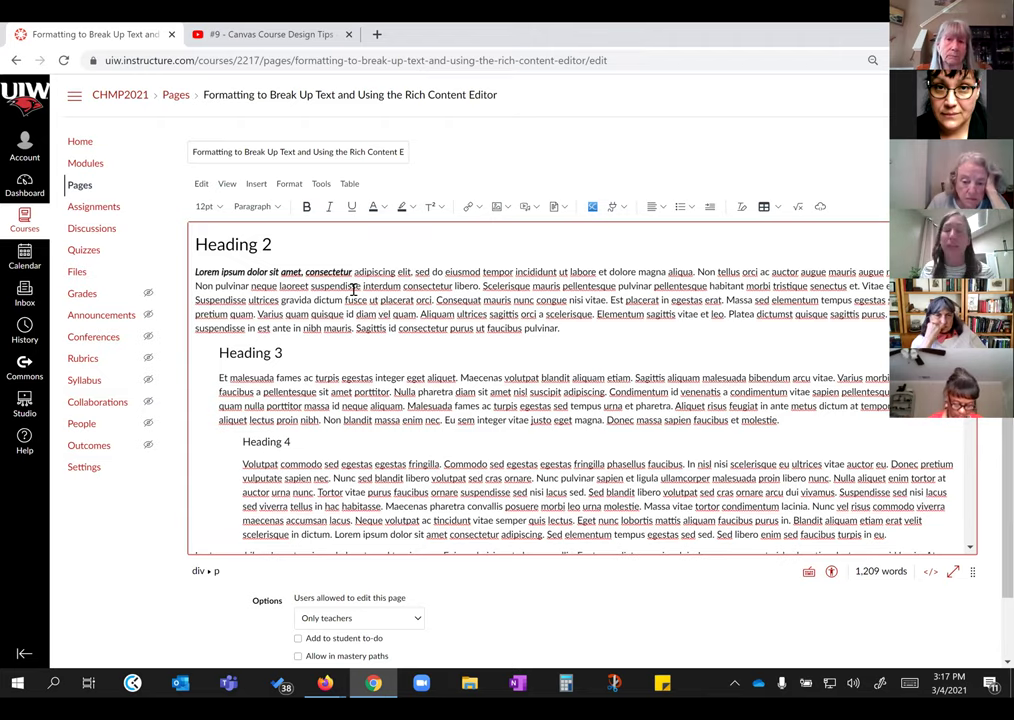
click(196, 273)
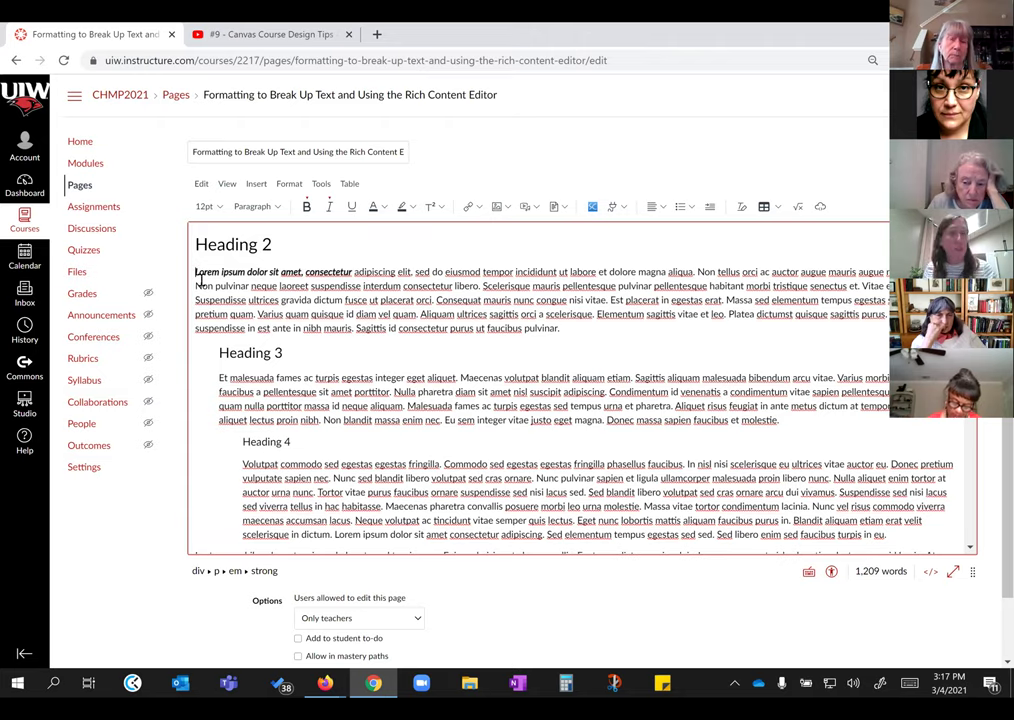
Step: Switch to YouTube and copy the share link of the "#9 - Canvas Course Design Tips" video
click(283, 40)
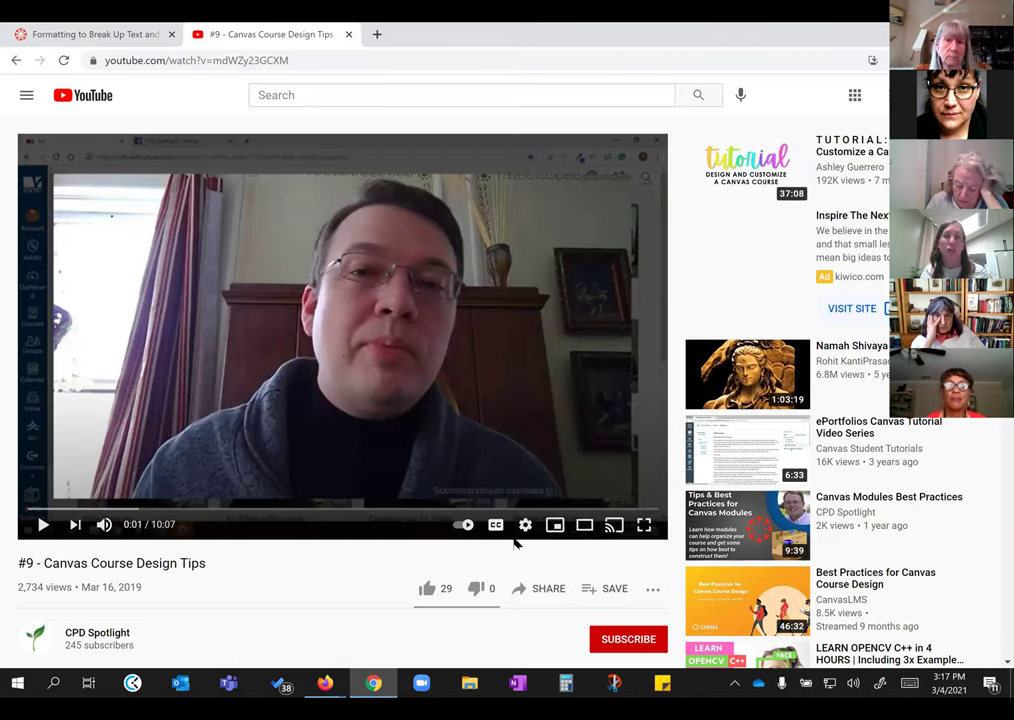
click(550, 596)
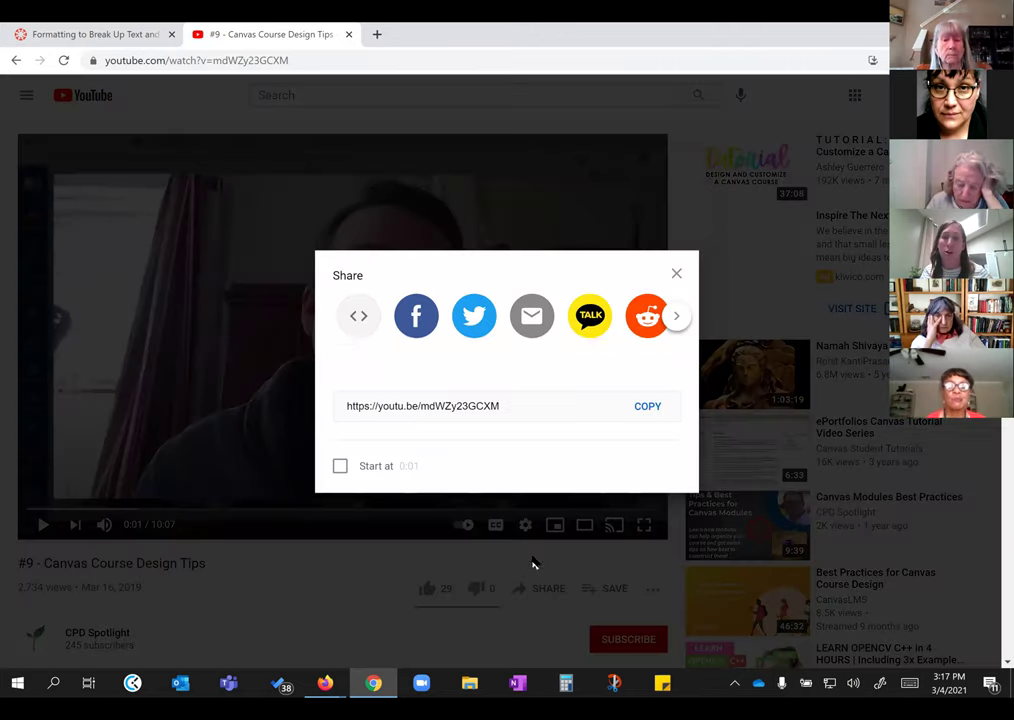
click(648, 407)
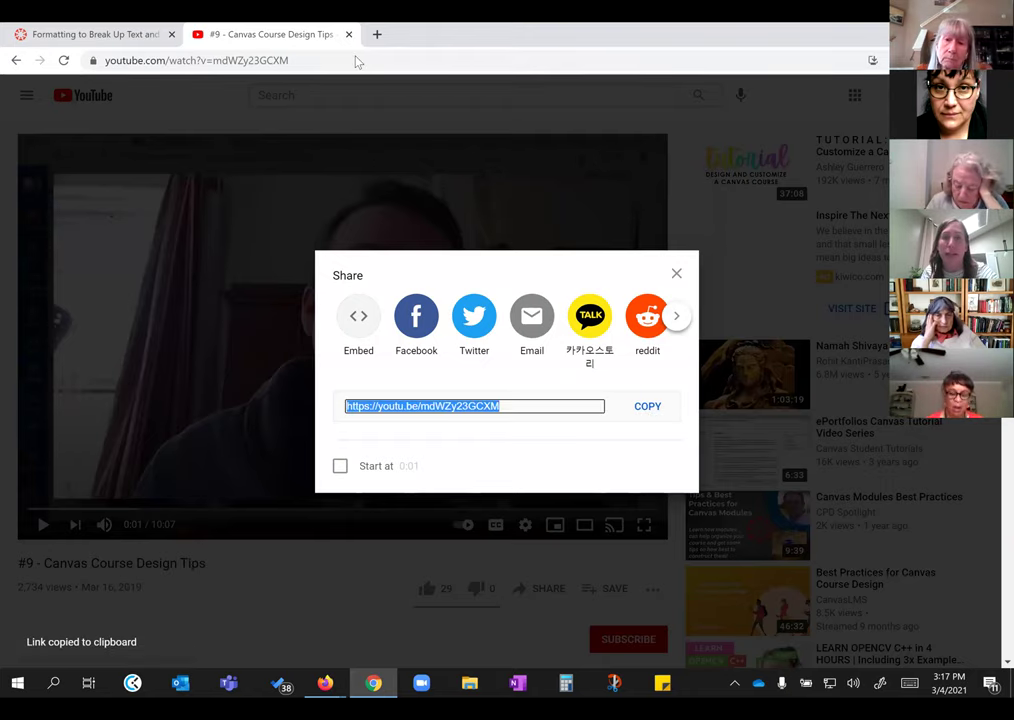
Step: Return to the Canvas page and add the line "YouTube Video Link" directly below "Heading 3"
click(78, 33)
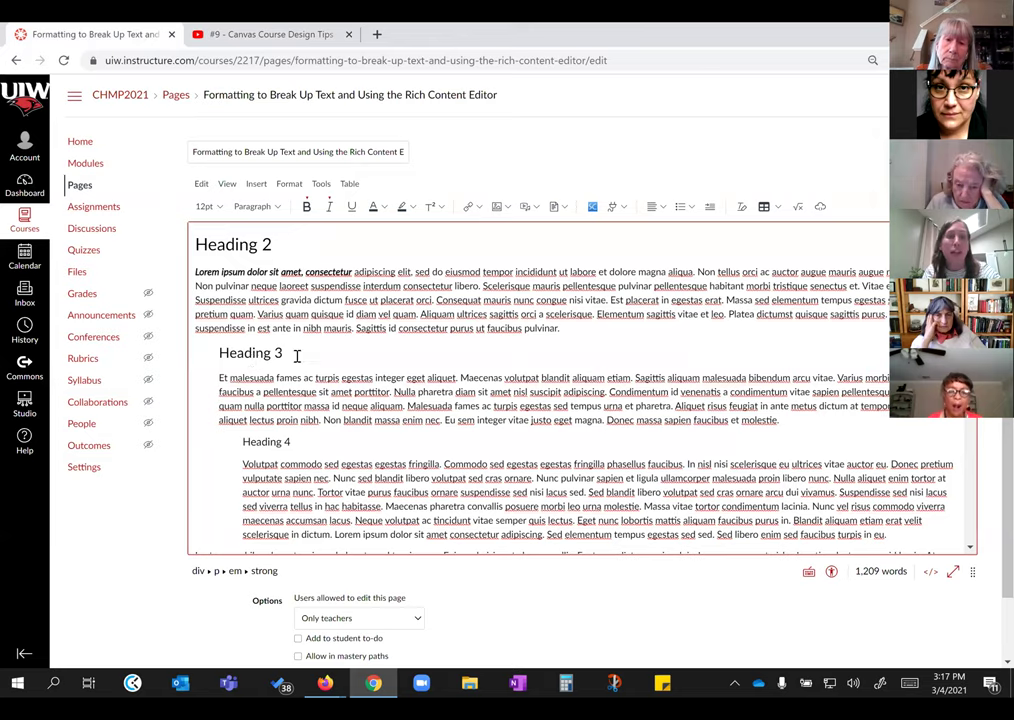
click(296, 355)
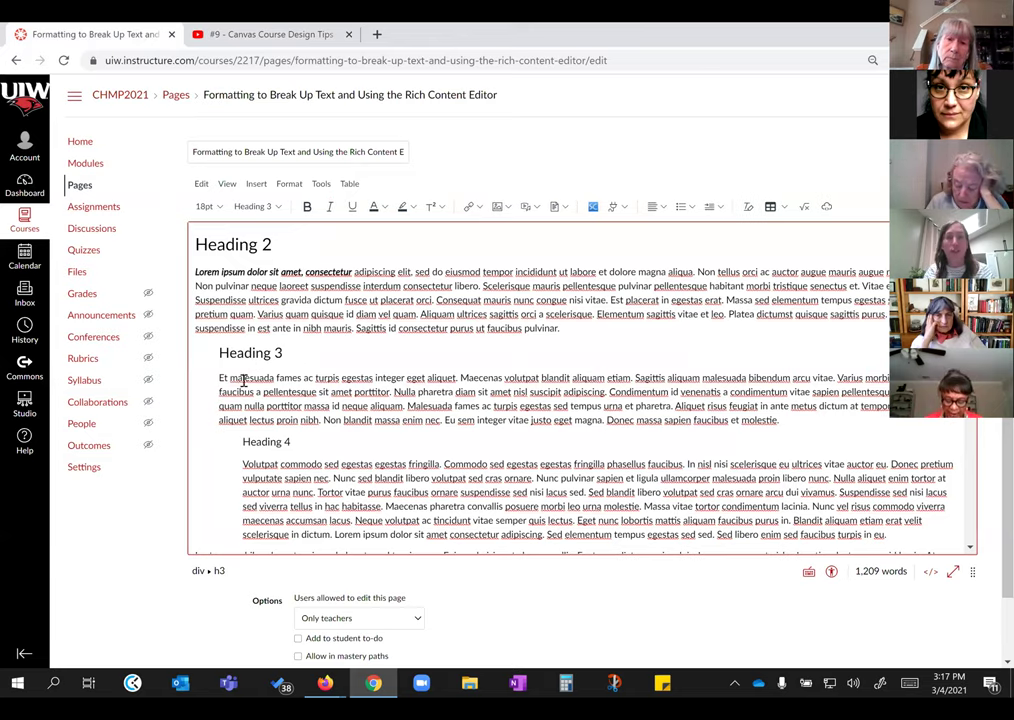
key(Return)
text(You )
text(ube Video Link)
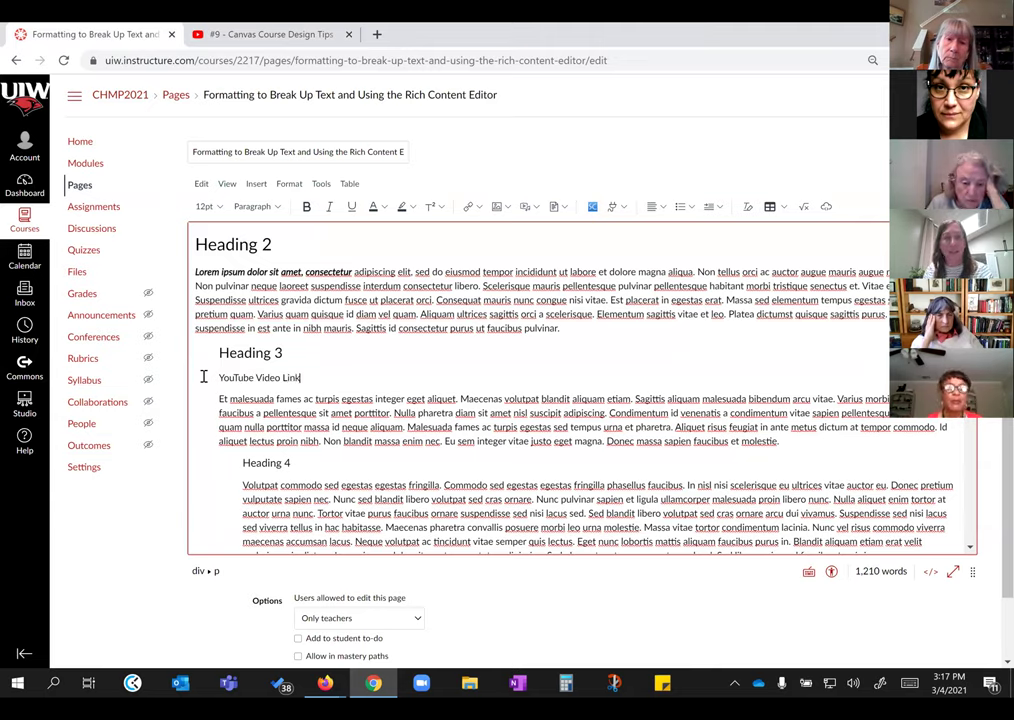
Step: Link the "YouTube Video Link" text to the copied video address and start an empty line below it
drag(220, 378, 323, 381)
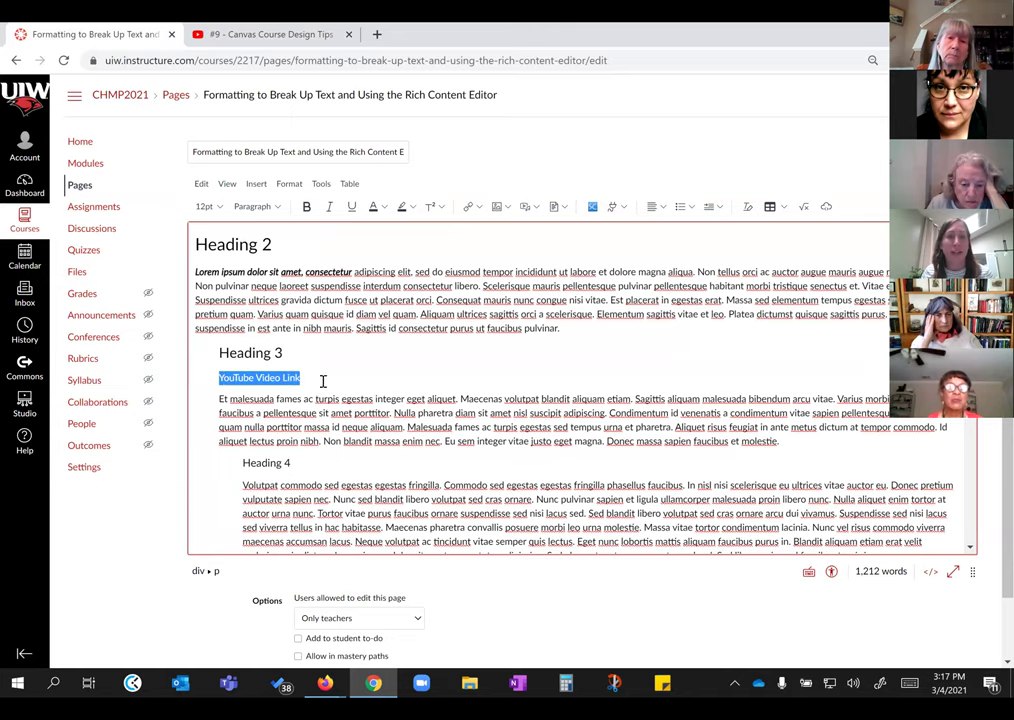
click(473, 206)
click(483, 229)
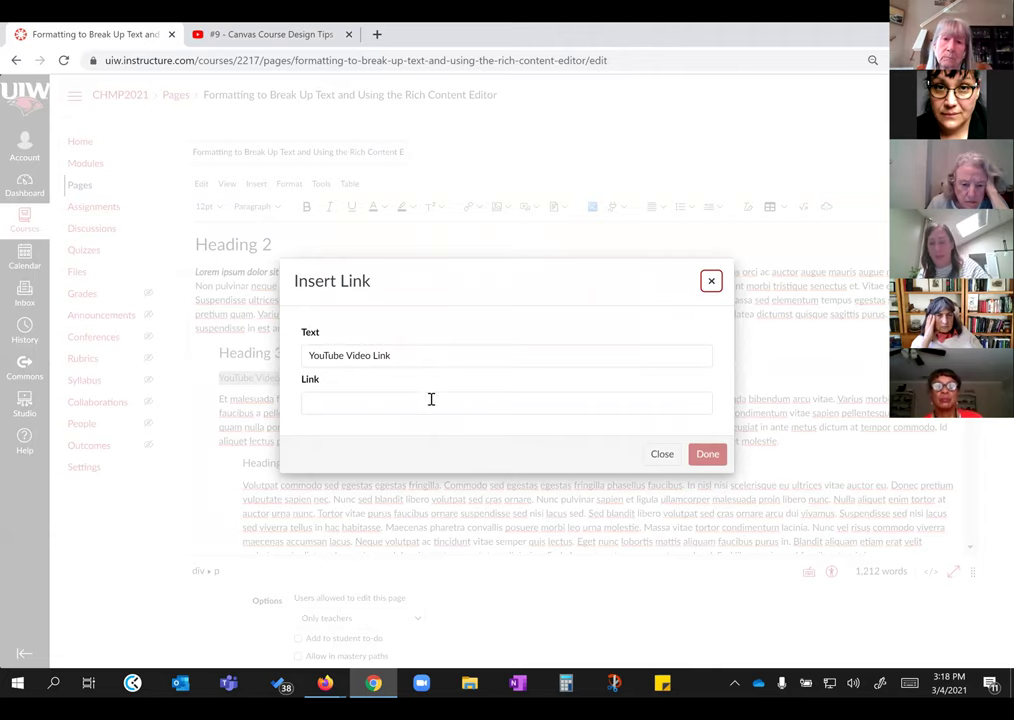
click(431, 399)
key(ctrl+v)
click(707, 454)
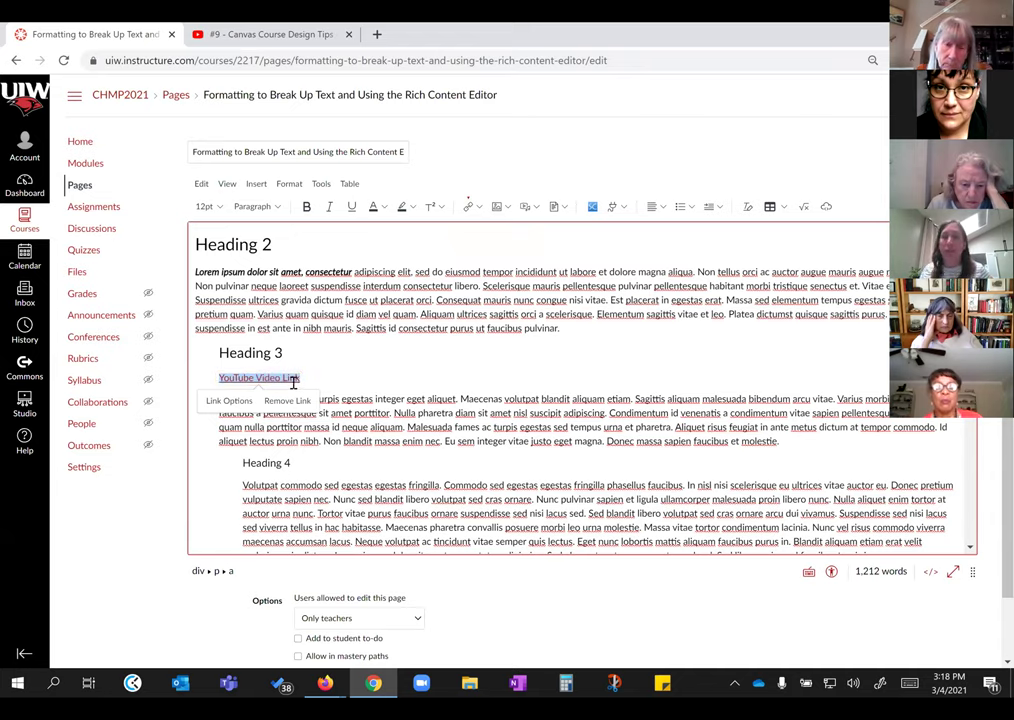
click(357, 386)
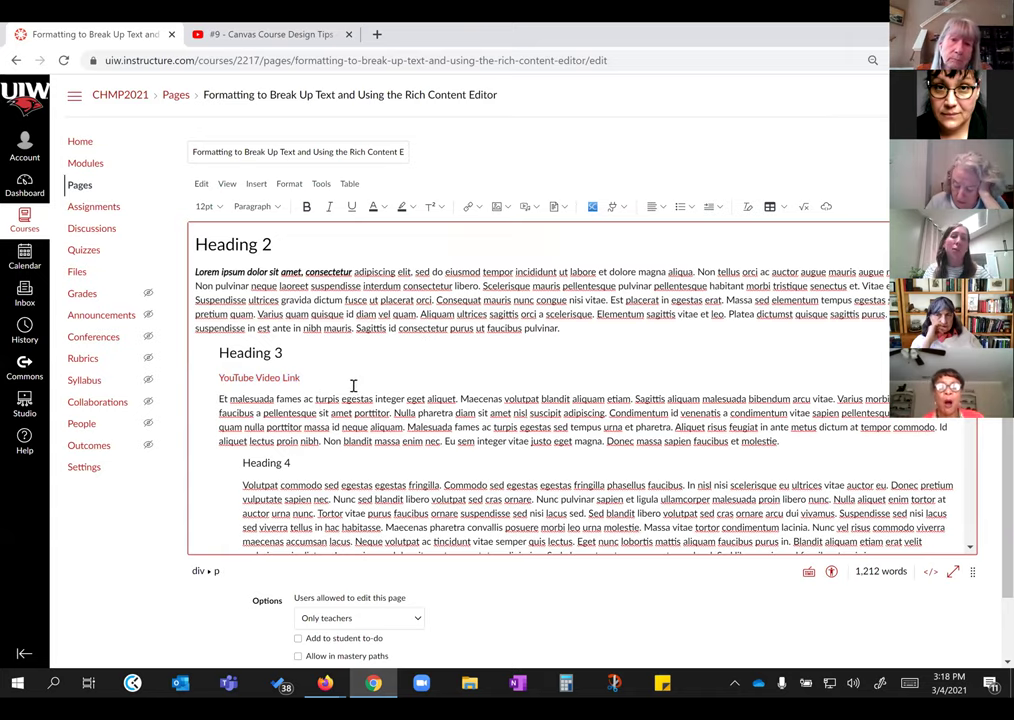
click(342, 378)
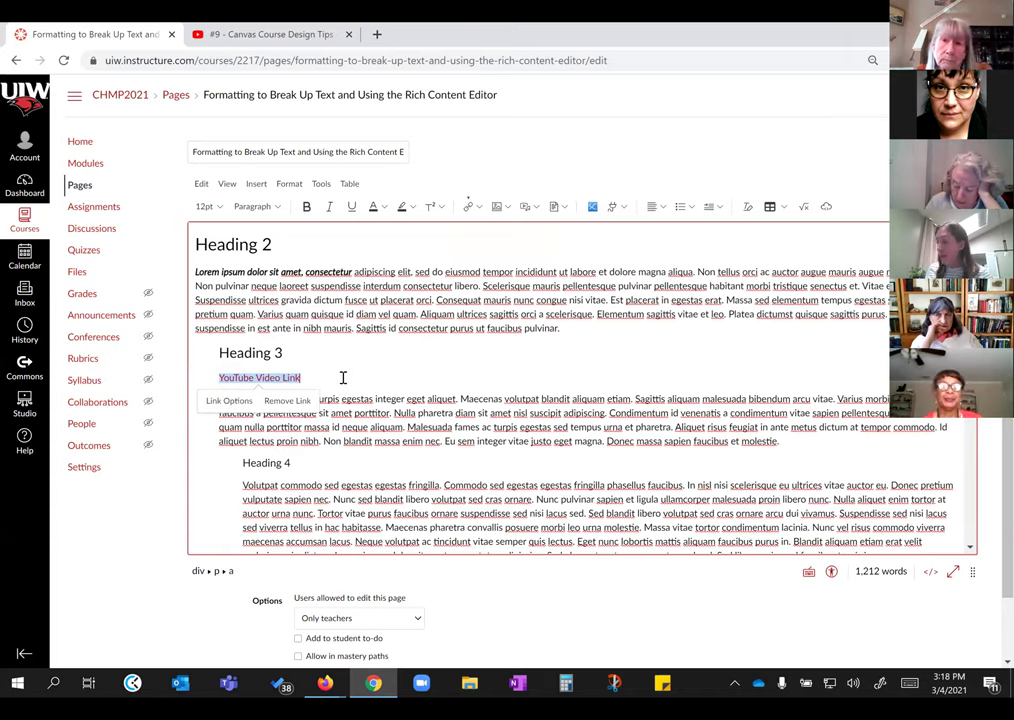
click(342, 378)
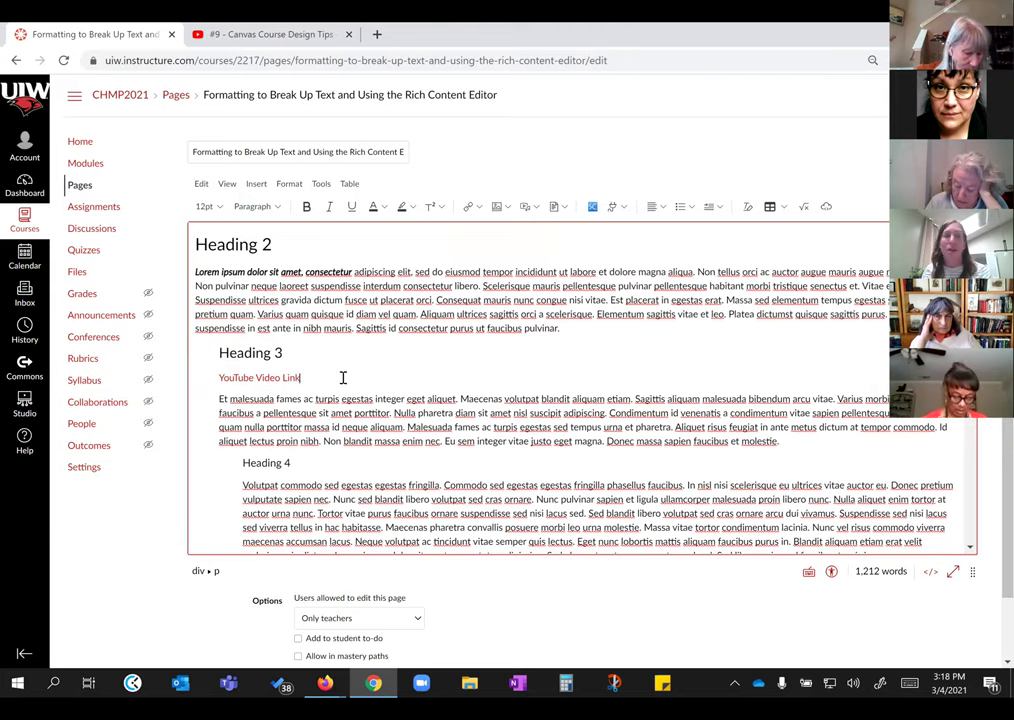
key(Return)
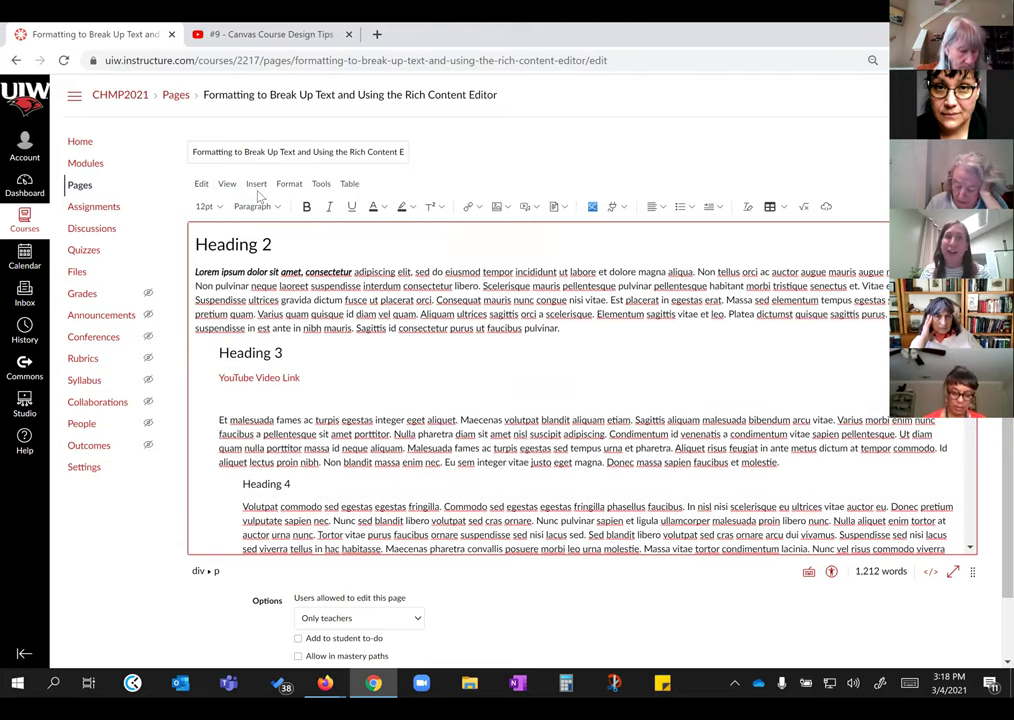
Step: Switch to YouTube and copy the embed code of the "#9 - Canvas Course Design Tips" video
click(262, 34)
click(363, 318)
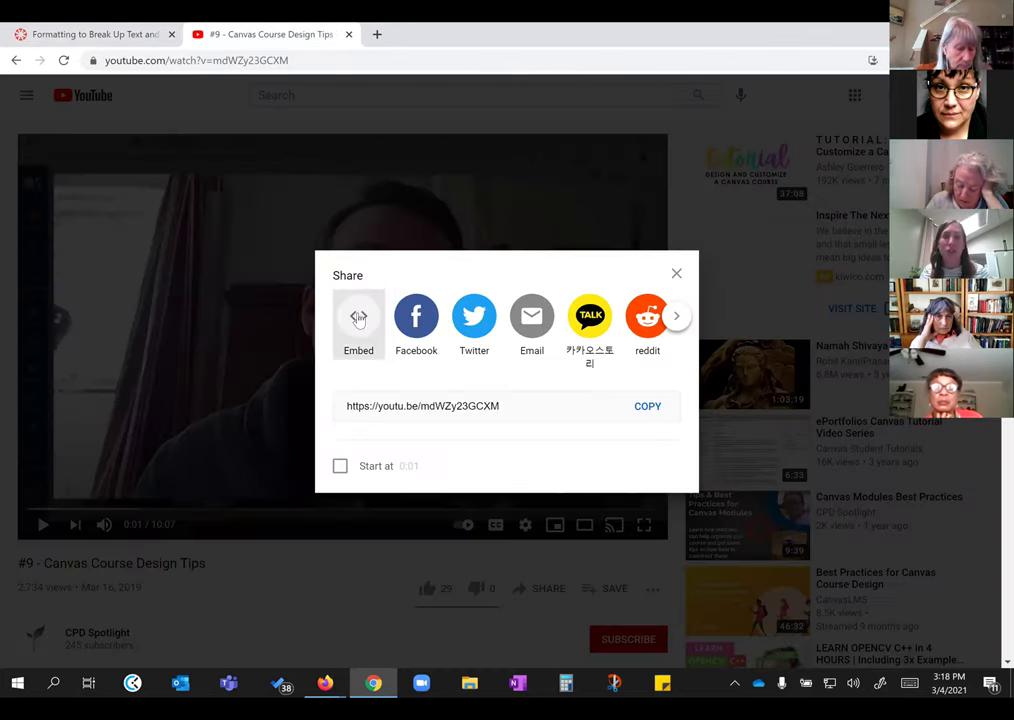
click(707, 345)
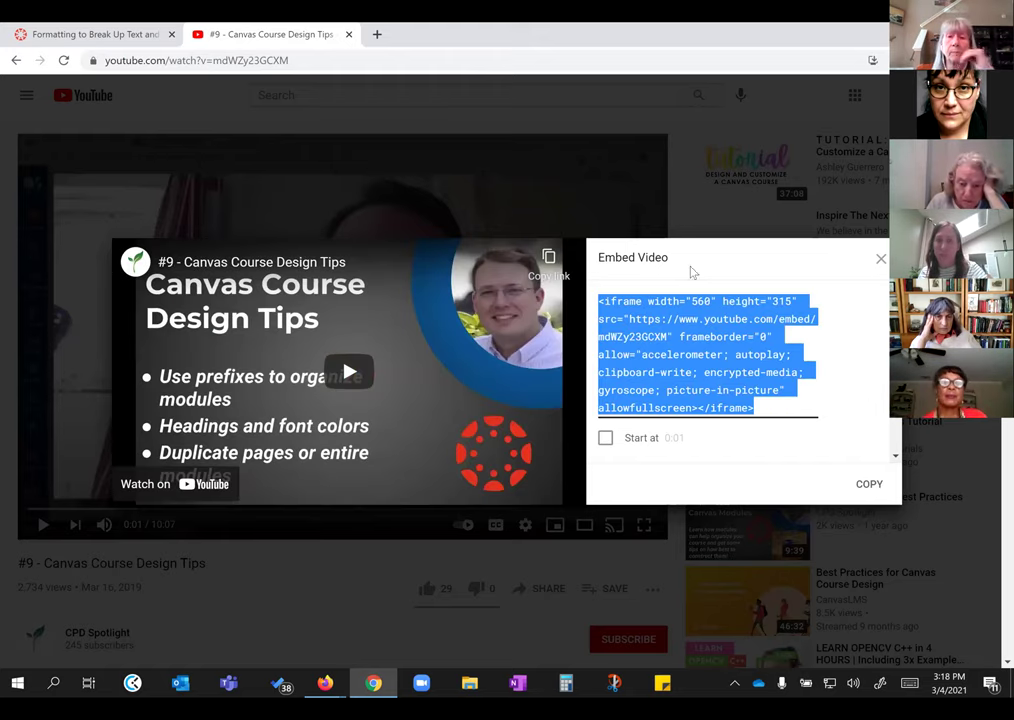
Step: Return to the Canvas page and embed the video below "YouTube Video Link" using the copied iframe code
key(ctrl+shift+Tab)
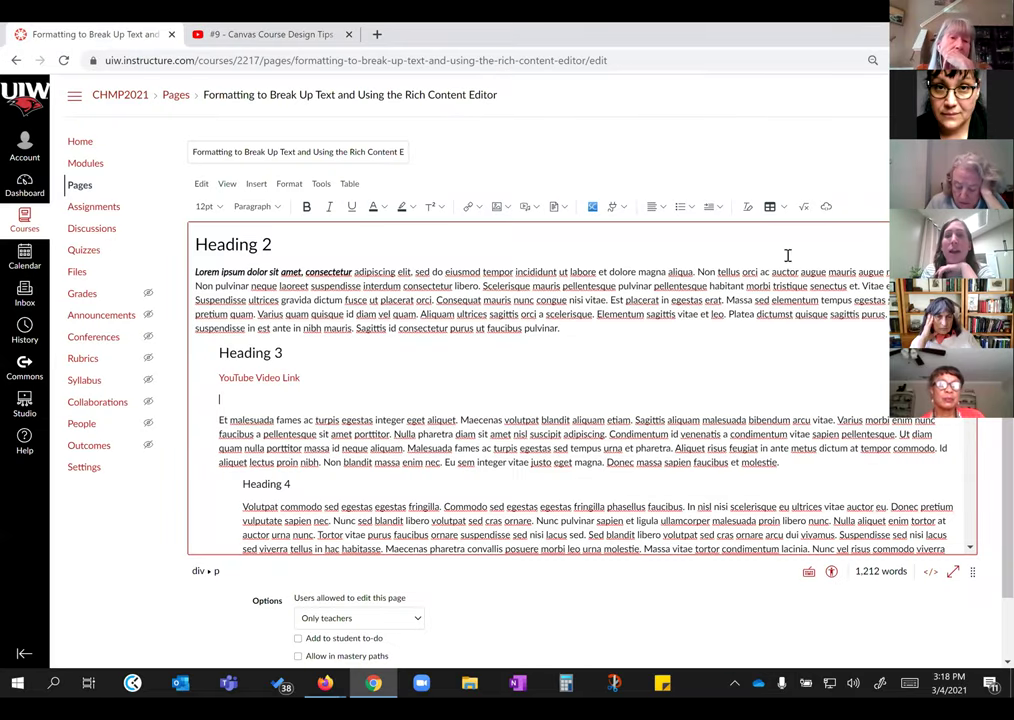
click(828, 207)
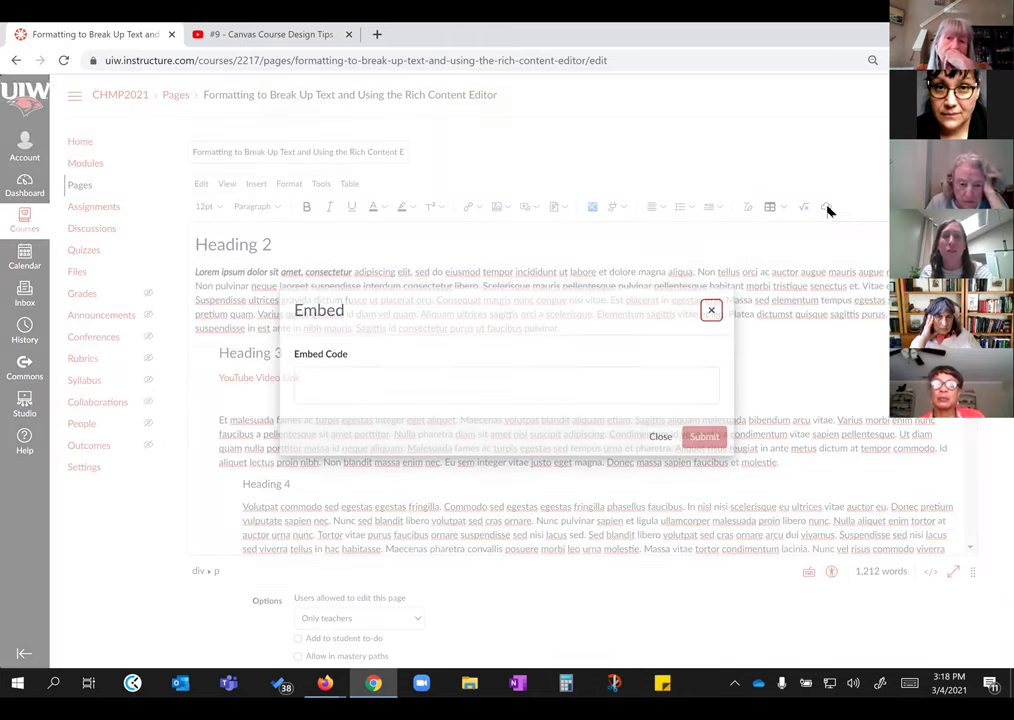
click(448, 391)
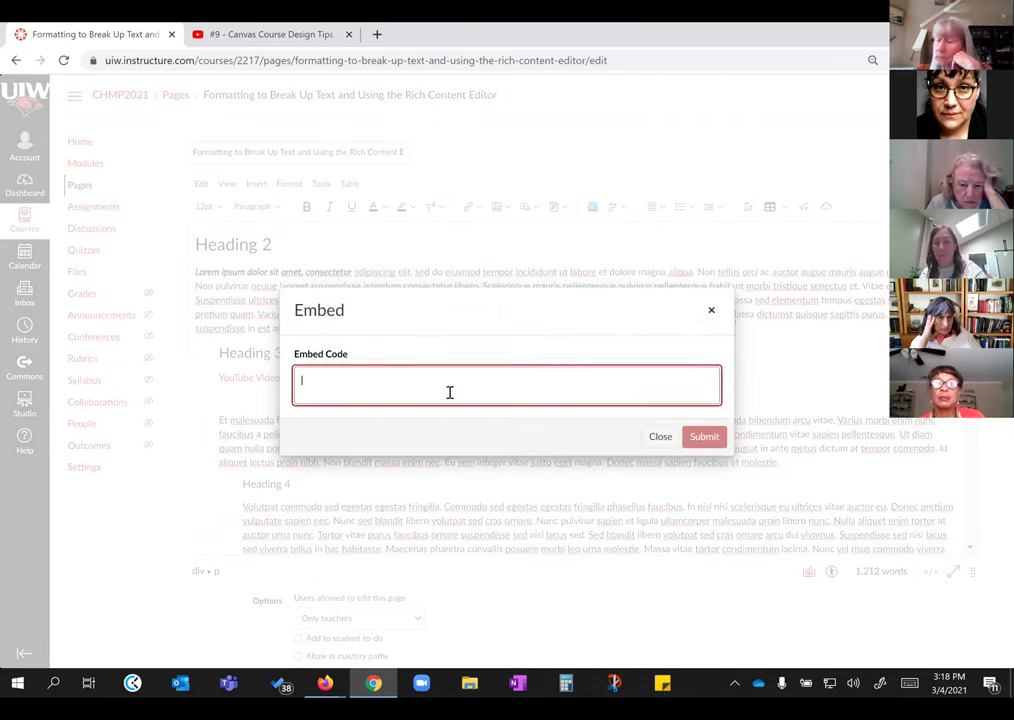
key(ctrl+v)
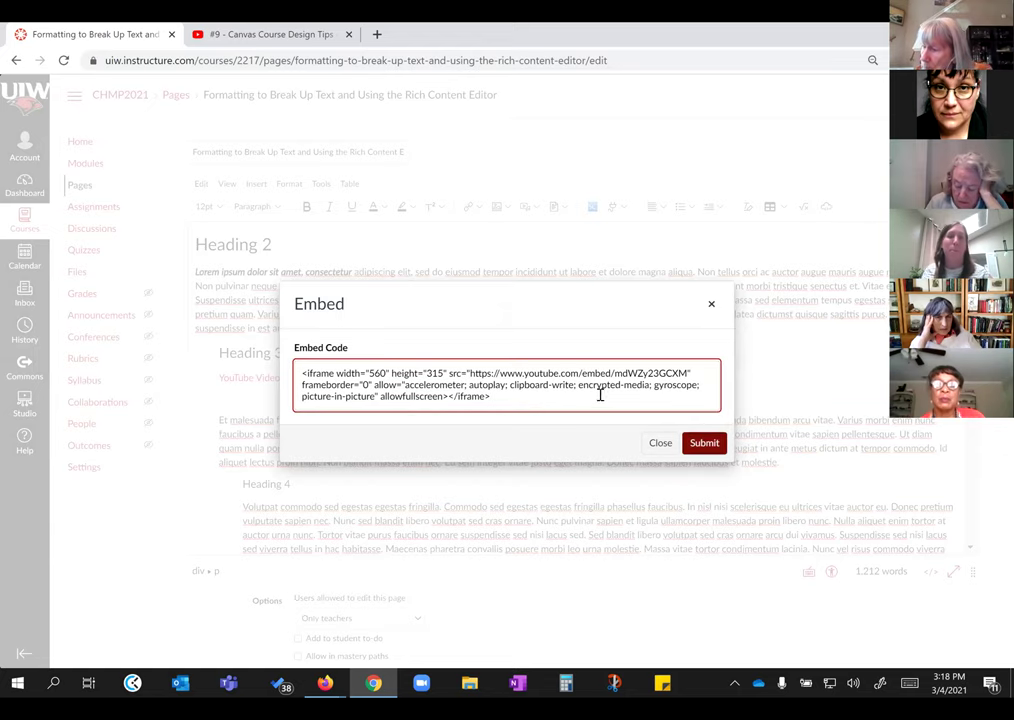
click(704, 442)
scroll(315, 498, down, 1)
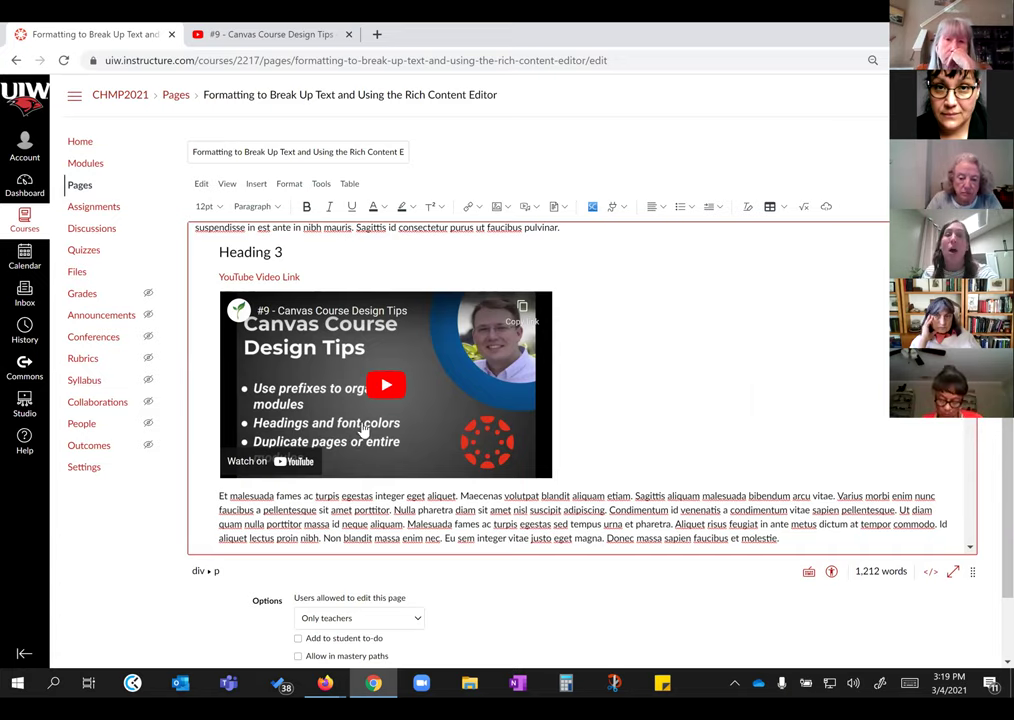
click(827, 209)
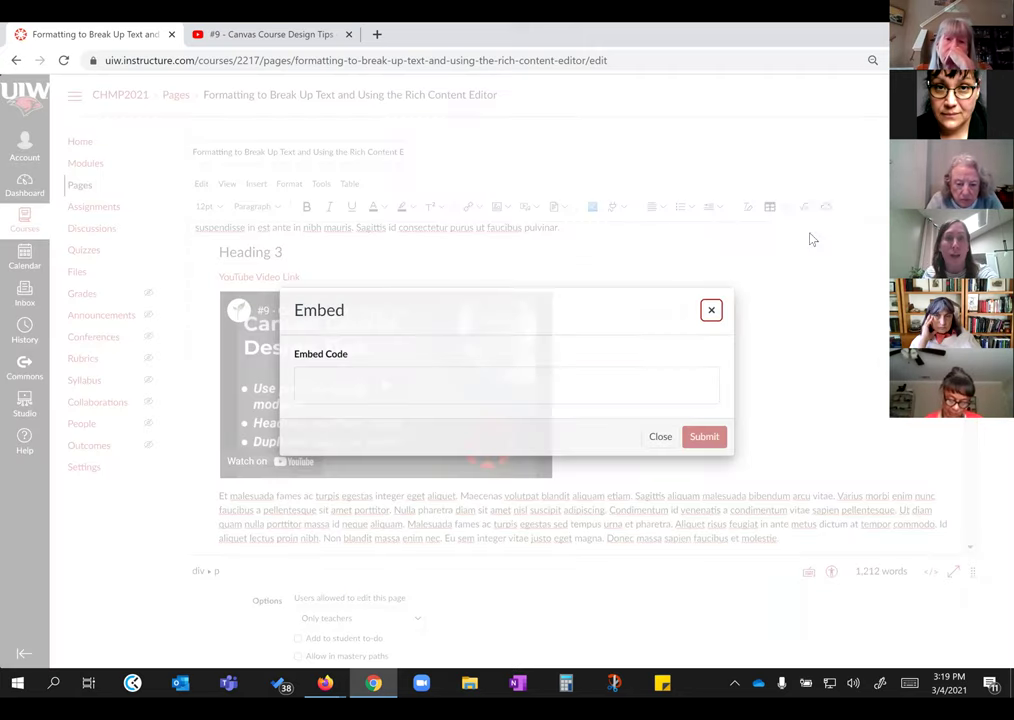
click(627, 399)
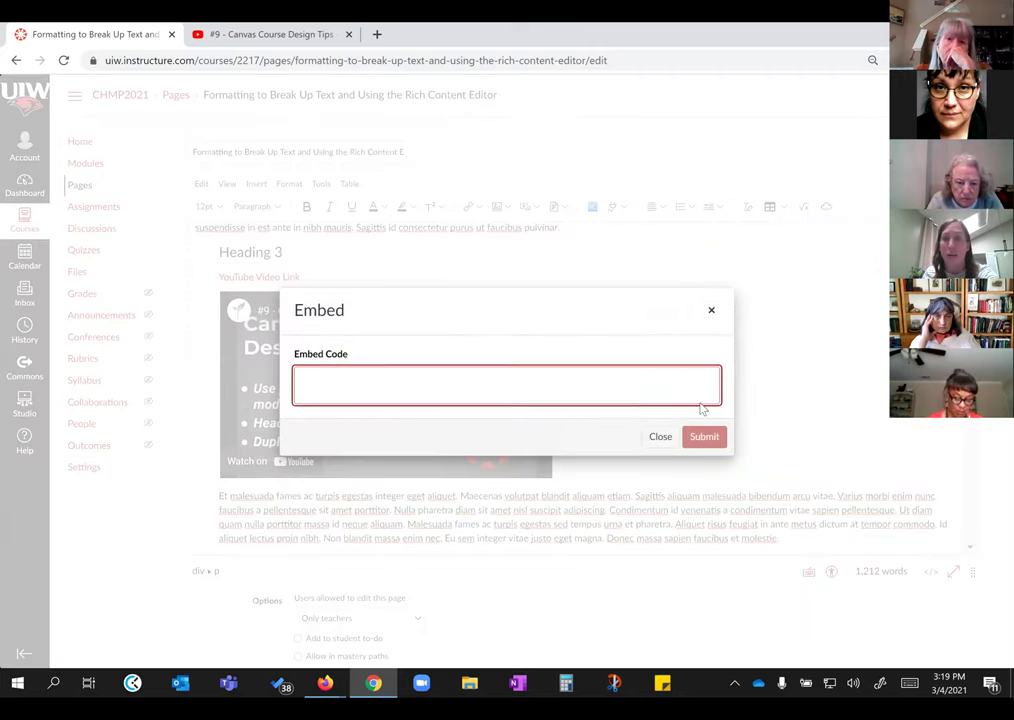
click(712, 311)
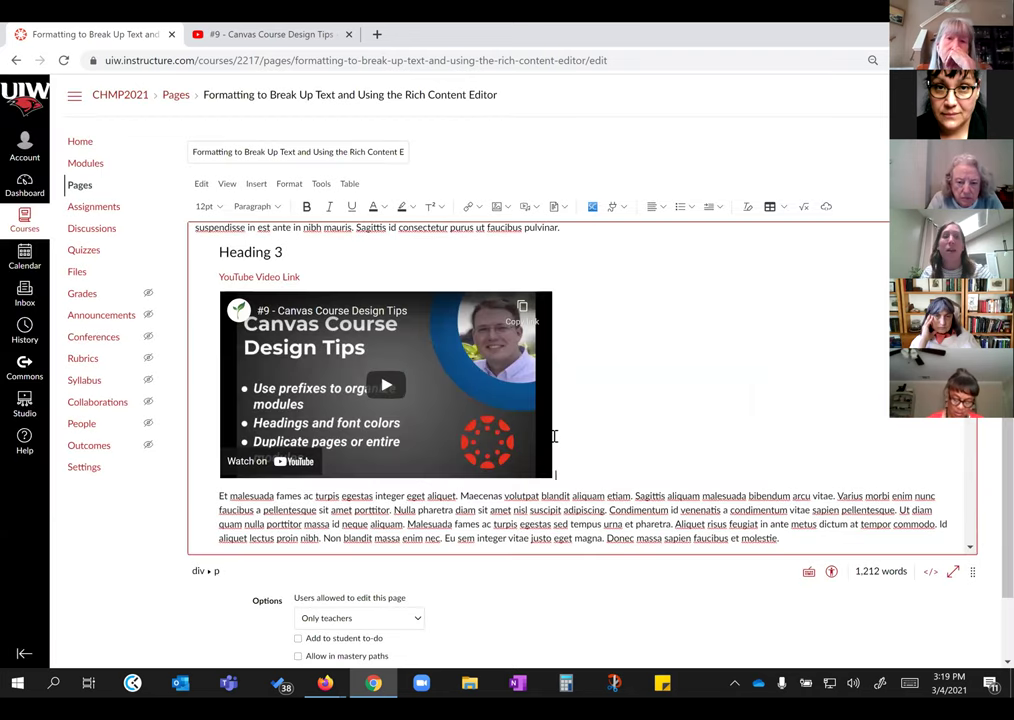
Step: Add an empty line directly below the embedded "#9 - Canvas Course Design Tips" video
scroll(553, 436, down, 3)
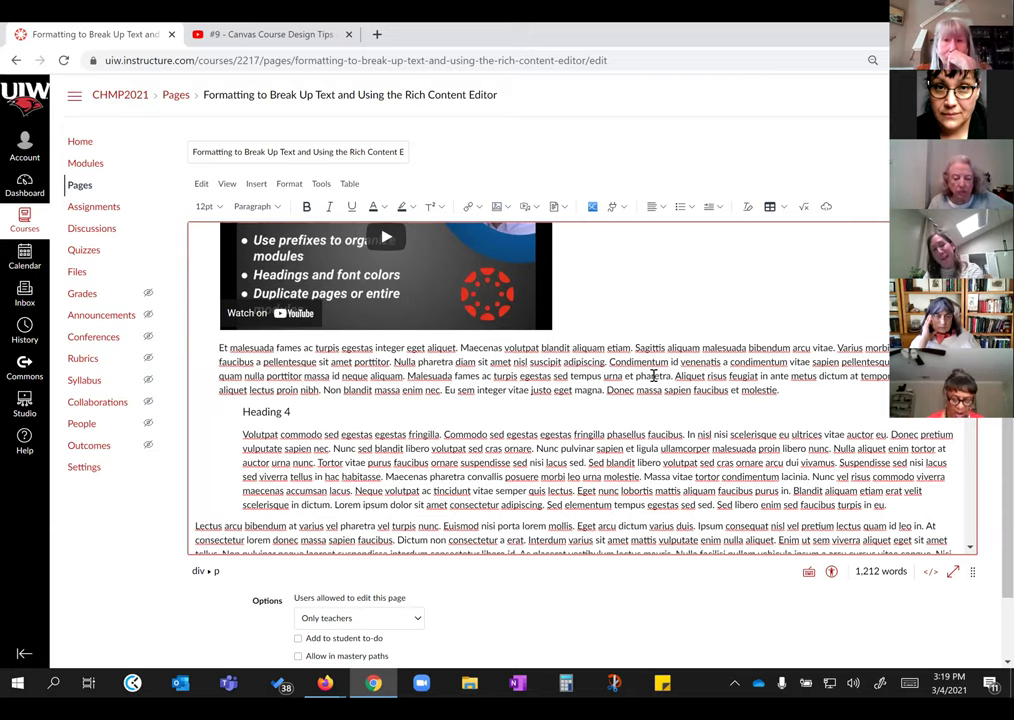
key(Return)
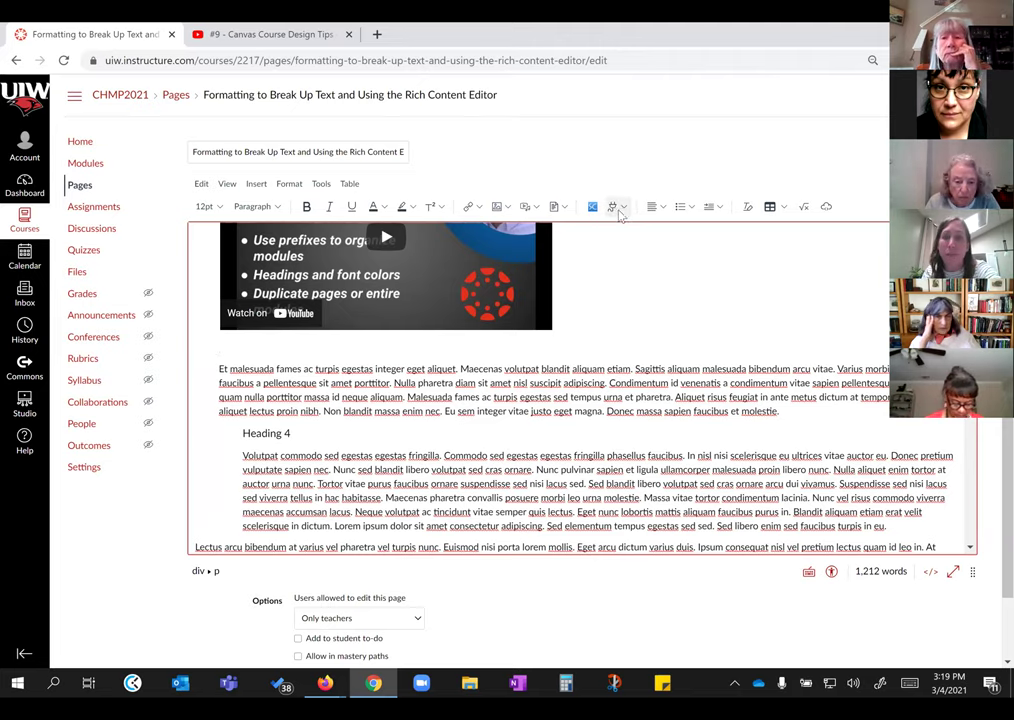
key(ctrl+0)
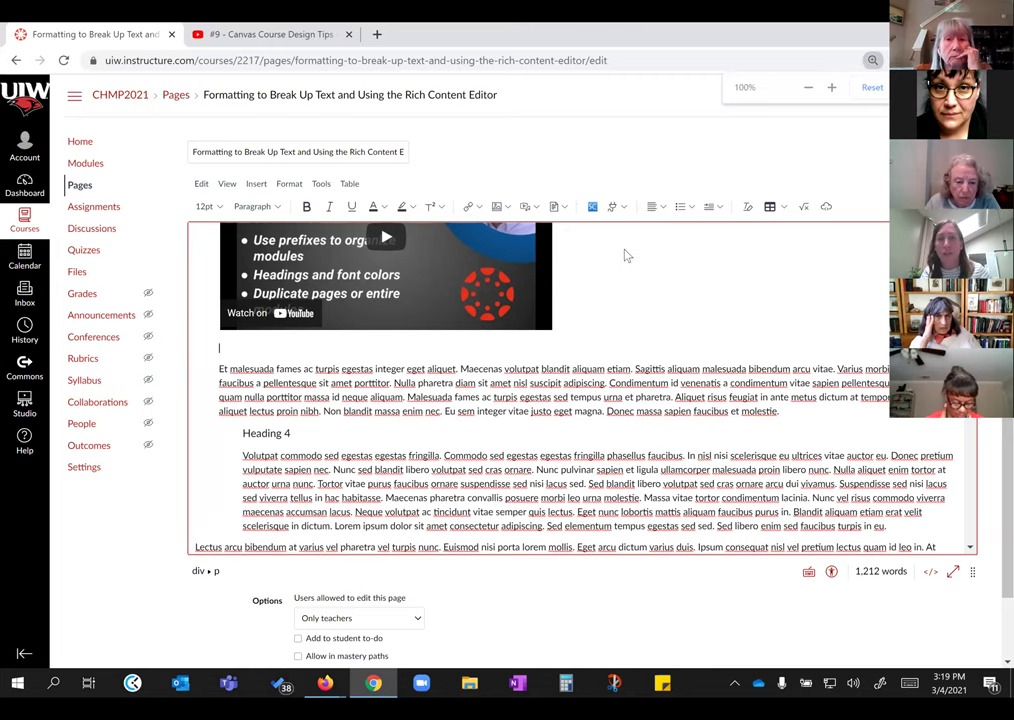
key(ctrl+plus)
key(ctrl+plus)
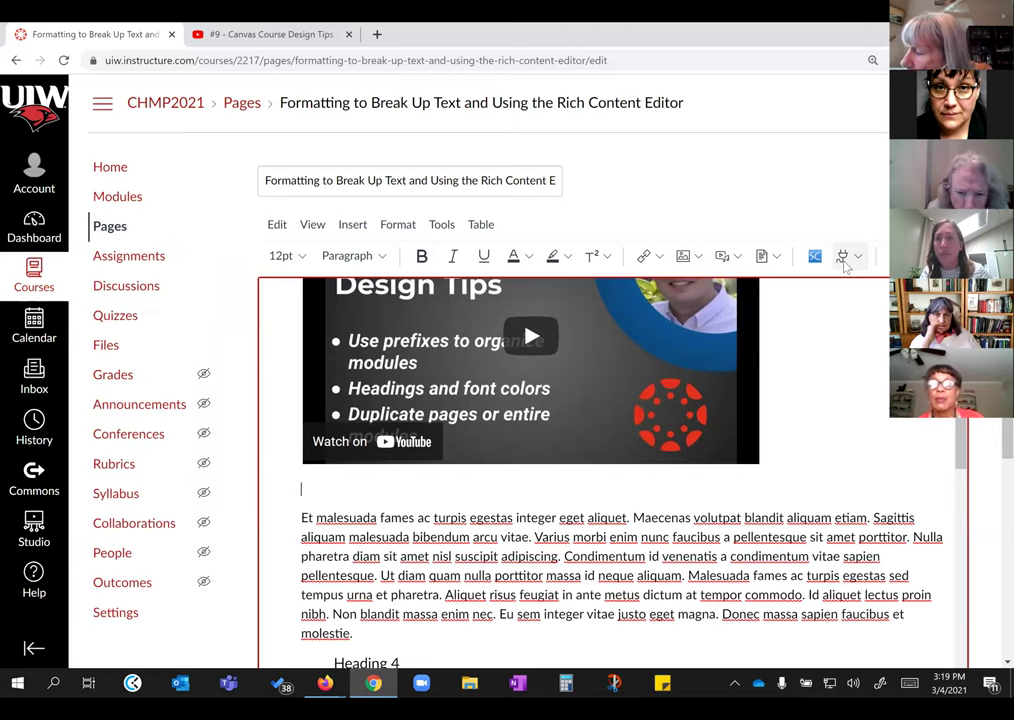
Step: Open the YouTube app from the editor's full list of apps
click(843, 258)
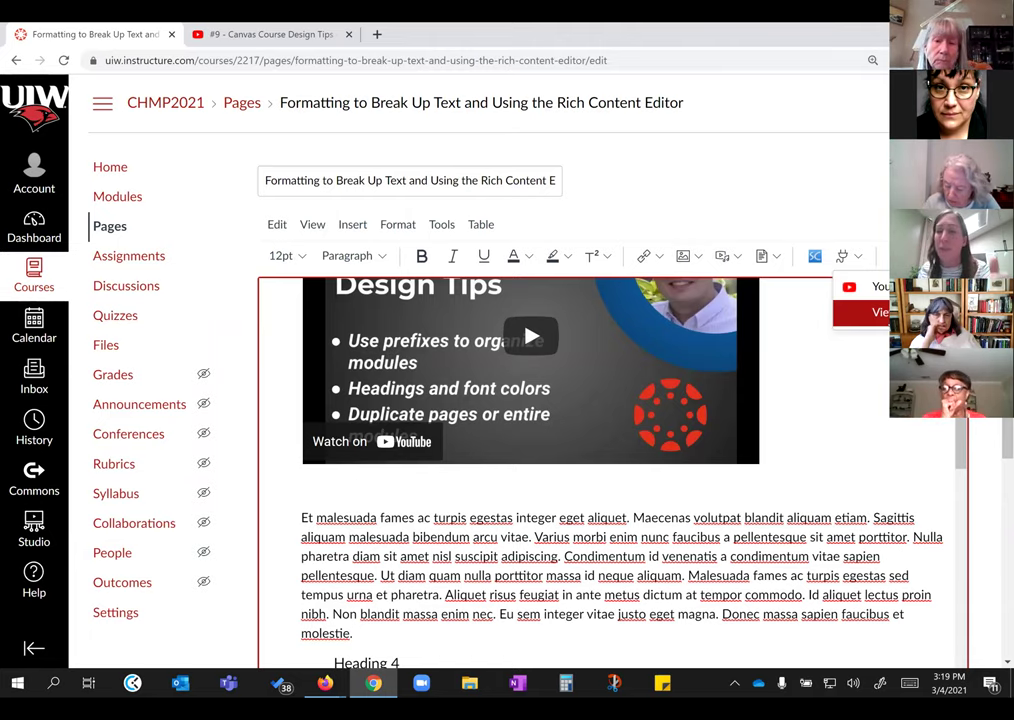
click(860, 312)
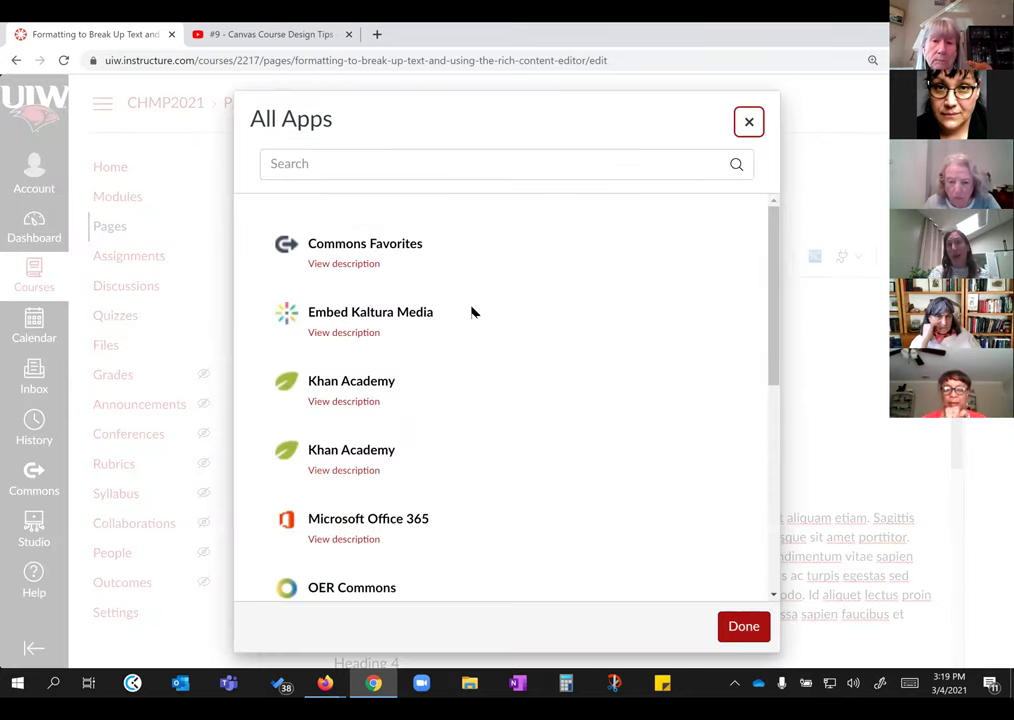
scroll(376, 324, down, 1)
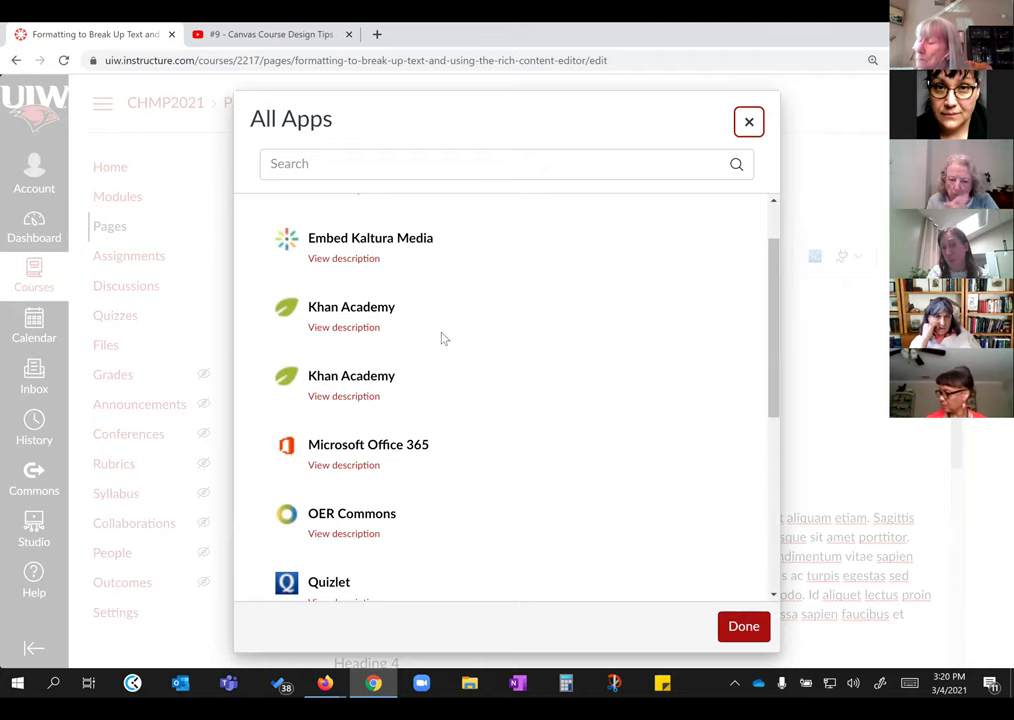
scroll(443, 338, down, 1)
scroll(312, 322, down, 1)
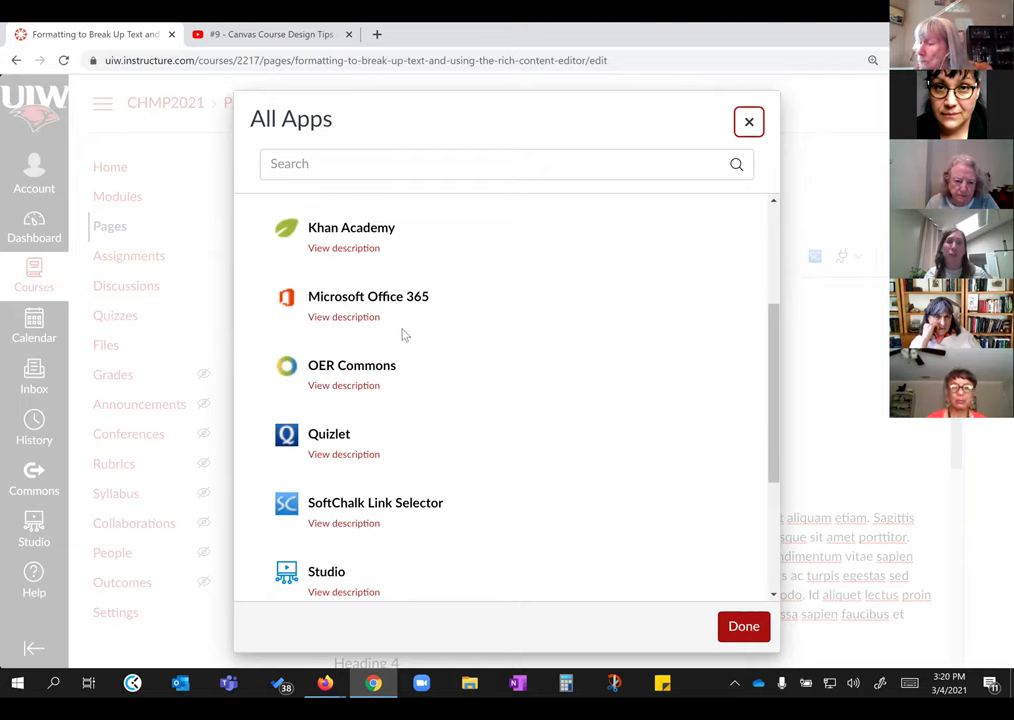
scroll(390, 376, down, 2)
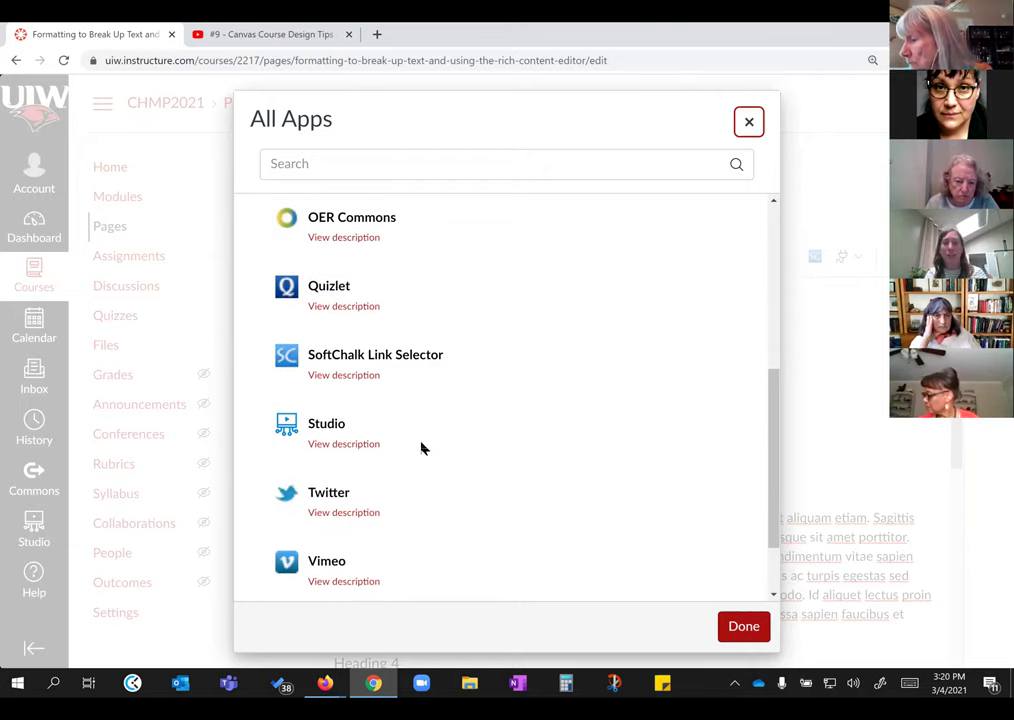
scroll(421, 448, down, 2)
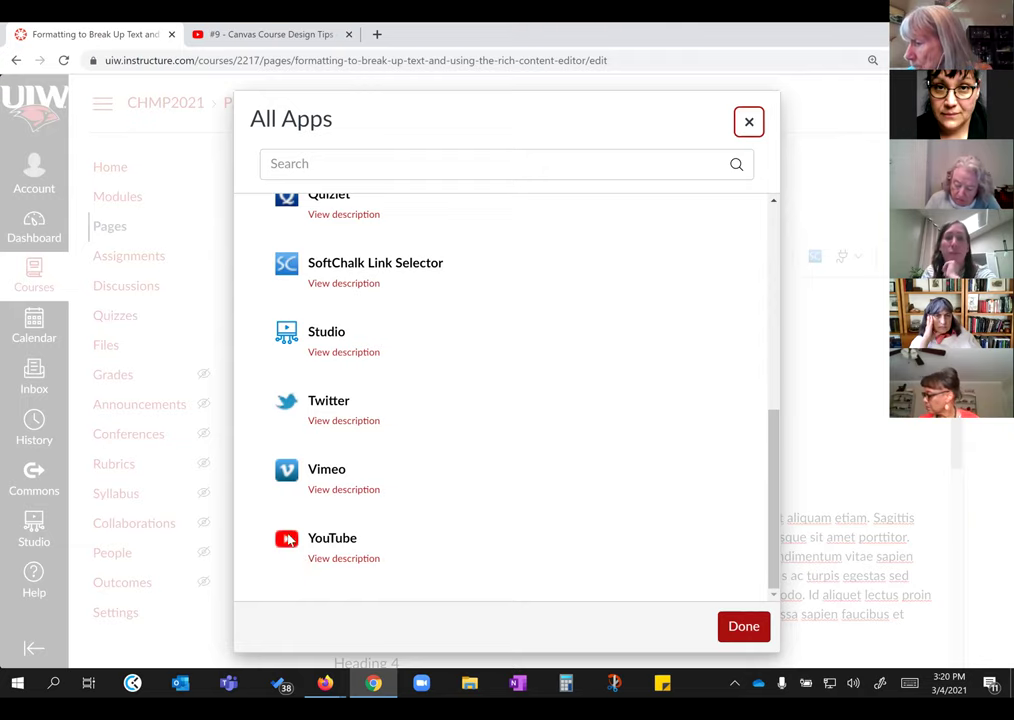
click(333, 538)
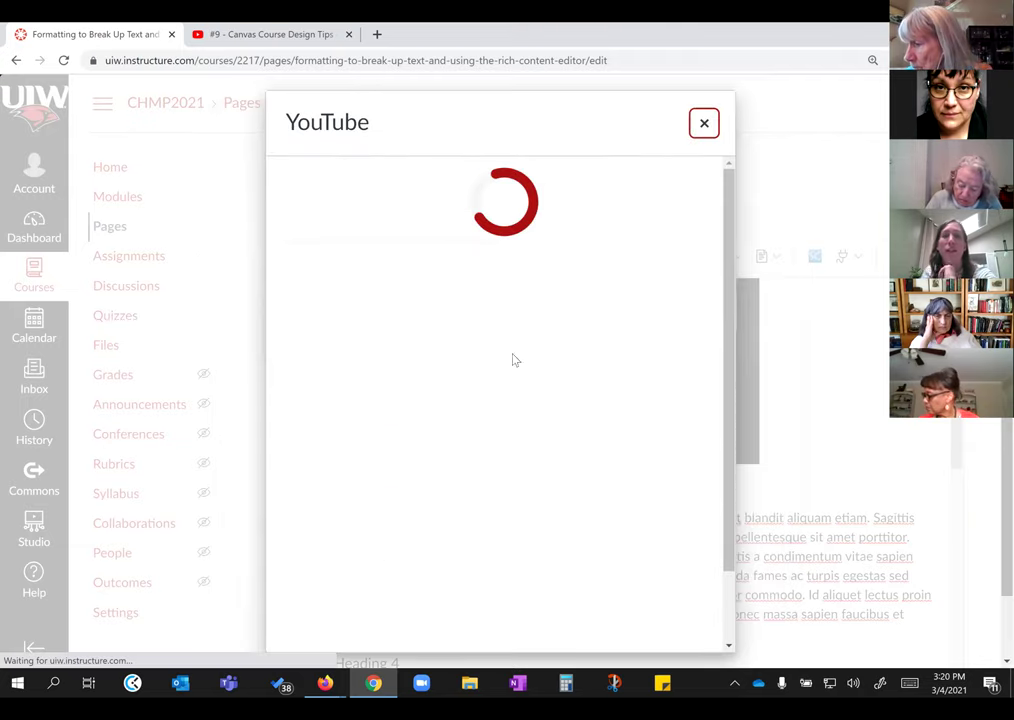
Step: Search the YouTube app for "course design"
click(540, 188)
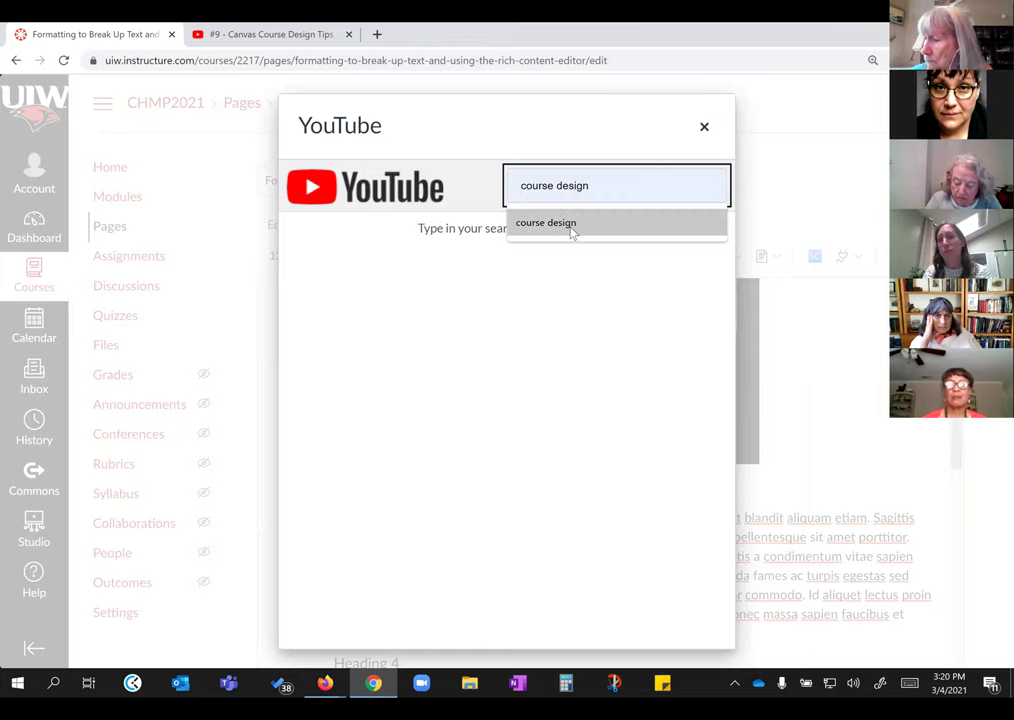
click(573, 224)
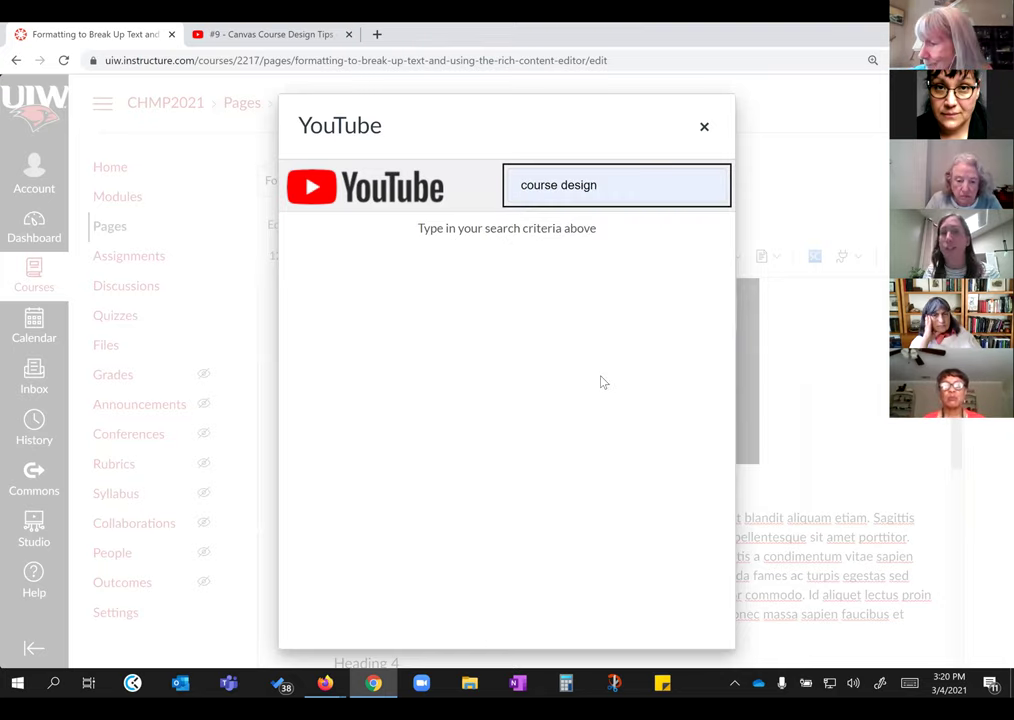
key(Return)
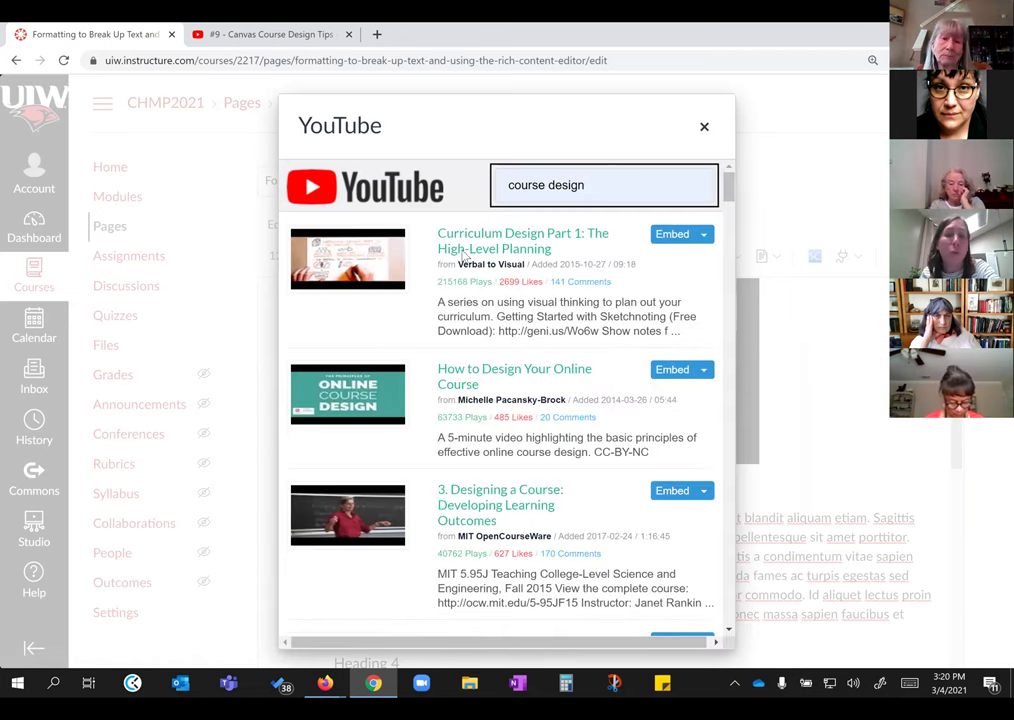
Step: Embed the "Course Design Essentials (Online) – Getting Started" video from the search results into the page
scroll(466, 455, down, 3)
scroll(466, 455, down, 5)
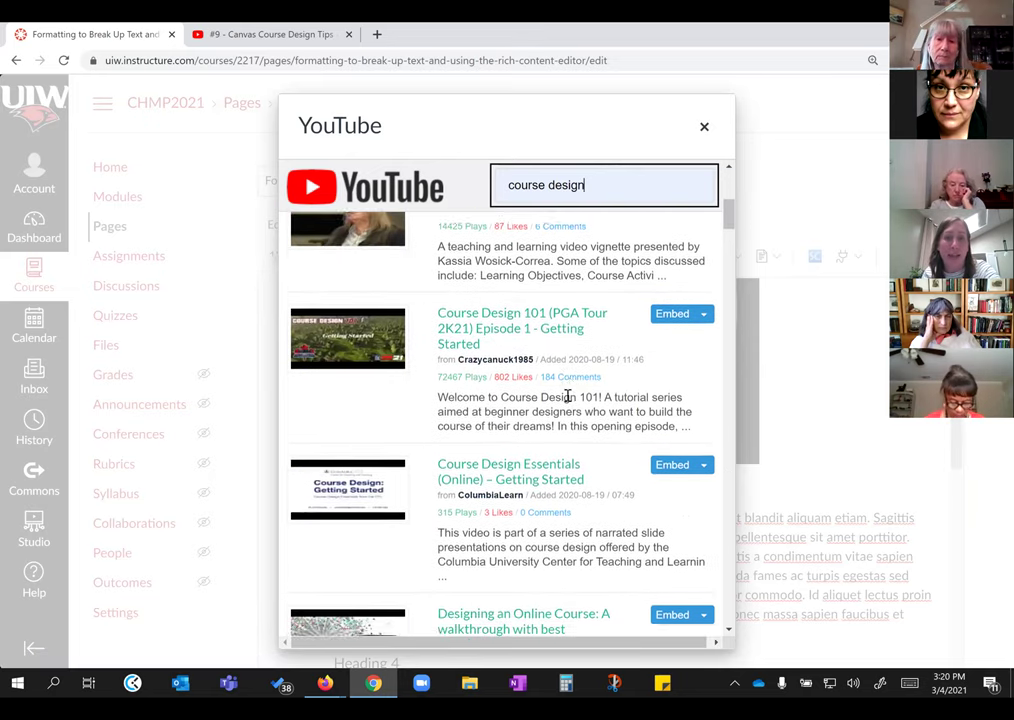
scroll(567, 397, down, 3)
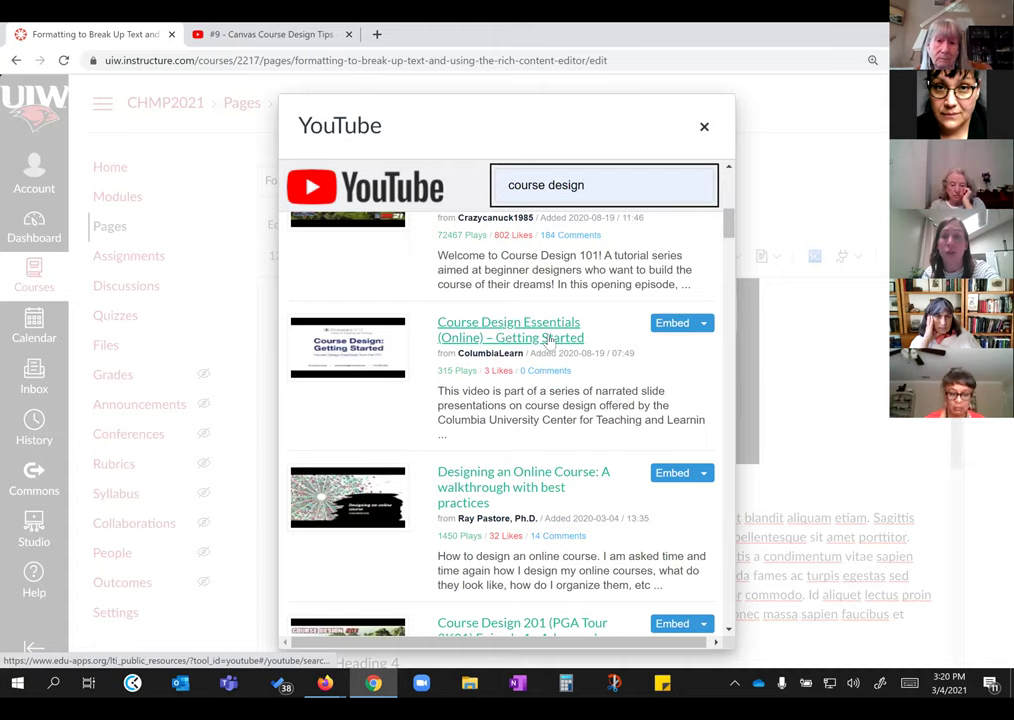
click(672, 324)
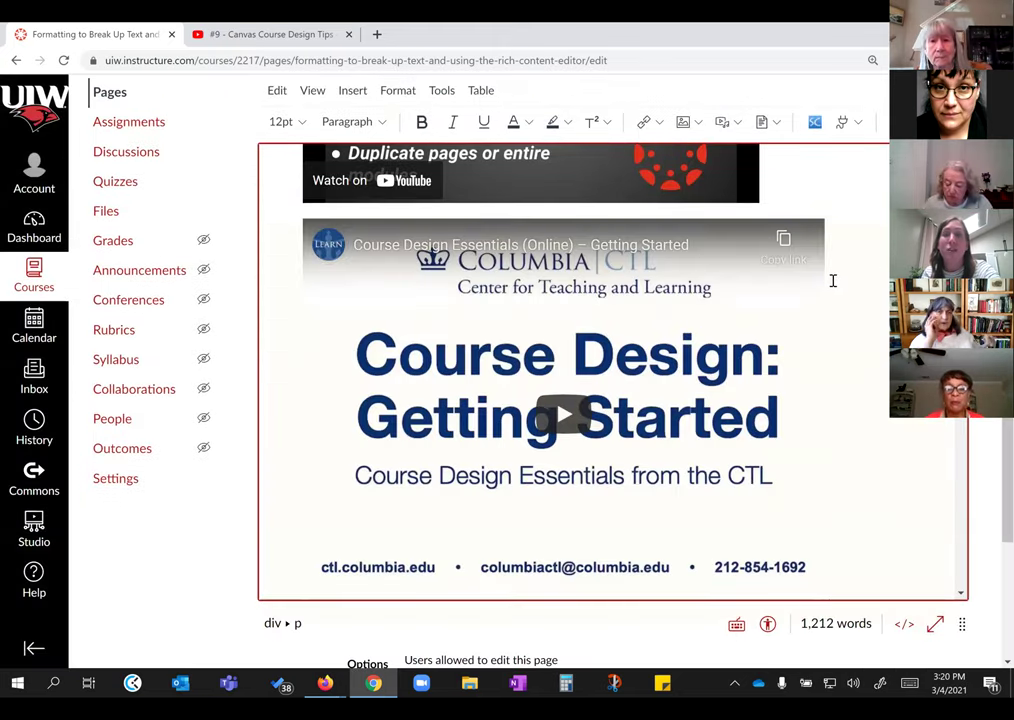
Step: Check the newly embedded video in the editor and save the page
scroll(800, 270, up, 1)
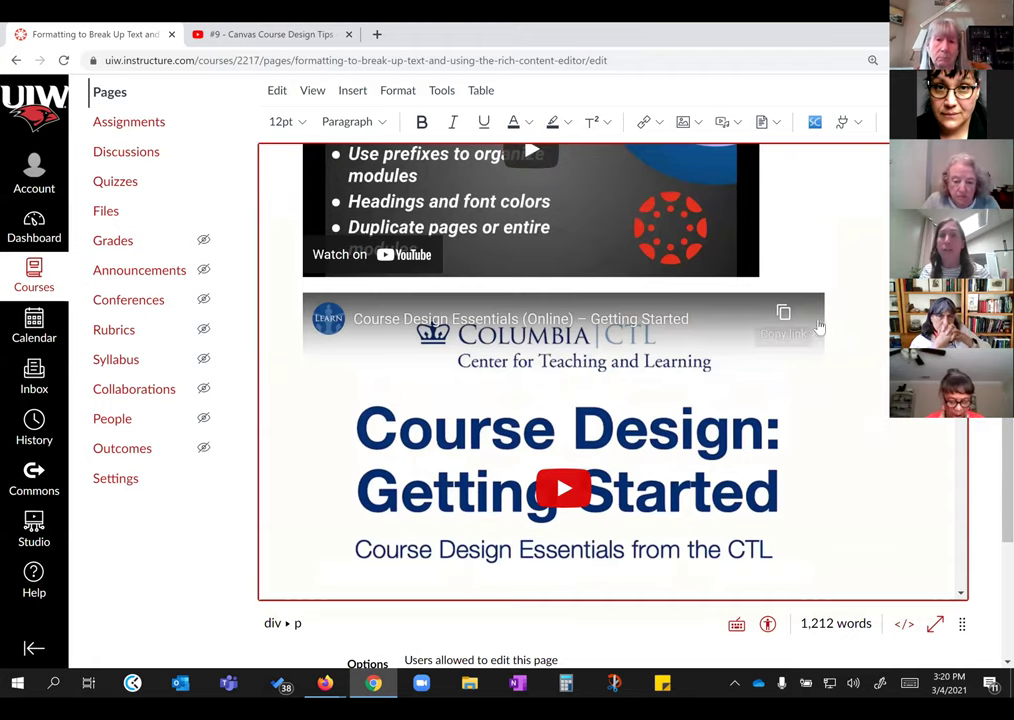
scroll(880, 385, down, 2)
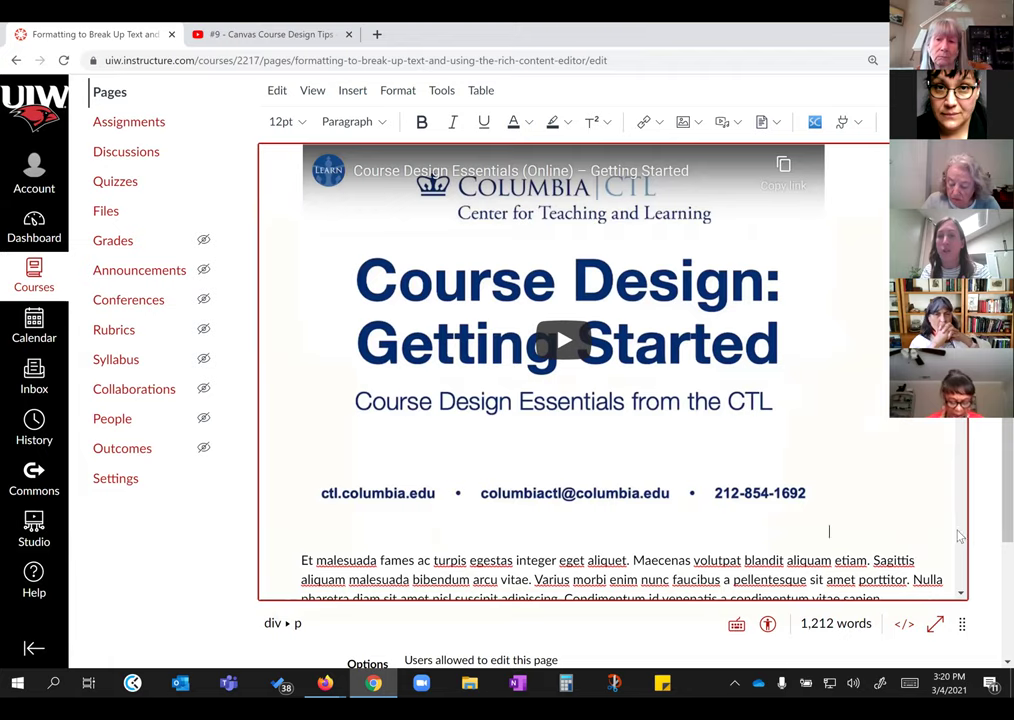
scroll(987, 534, down, 2)
click(960, 657)
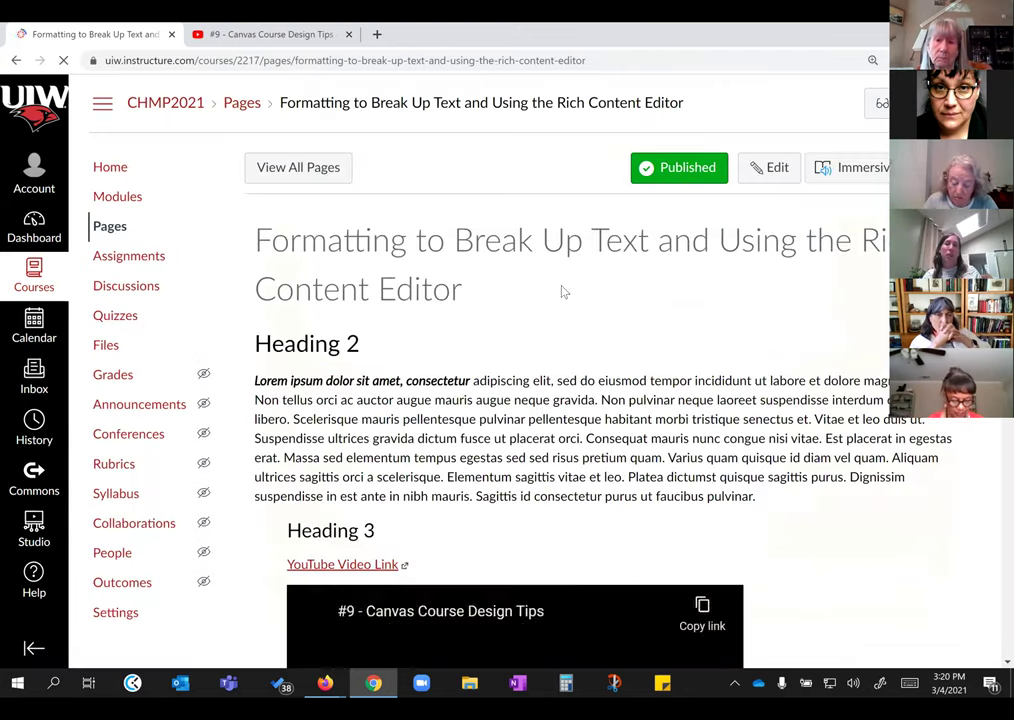
Step: Review the saved page, testing the "YouTube Video Link" and looking over both embedded videos
key(ctrl+minus)
scroll(385, 290, down, 2)
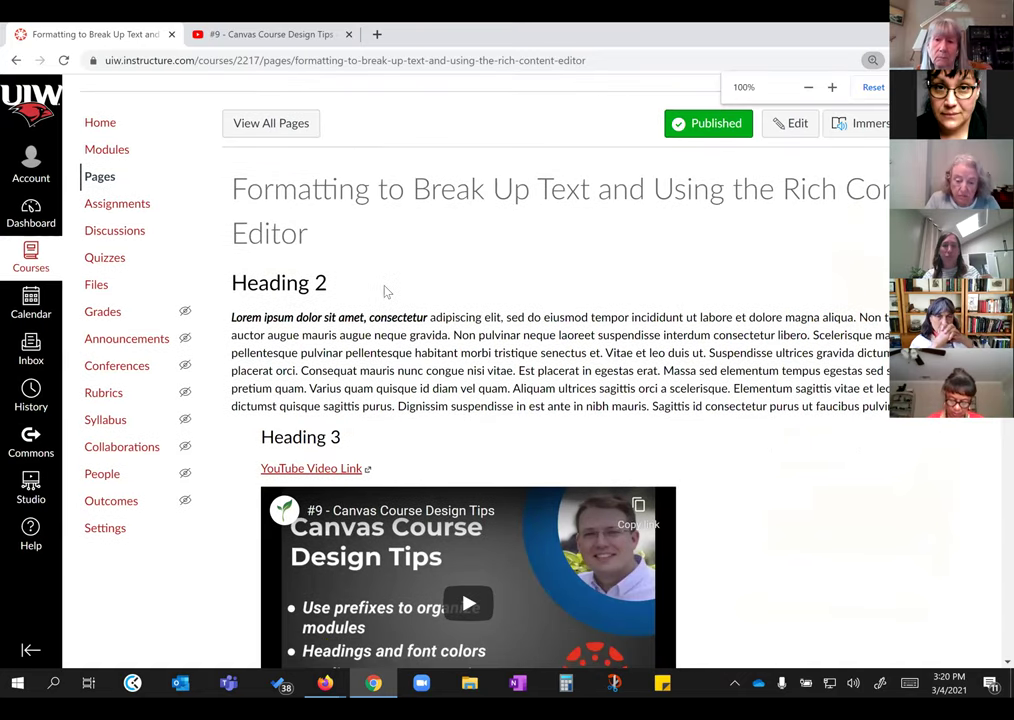
click(324, 357)
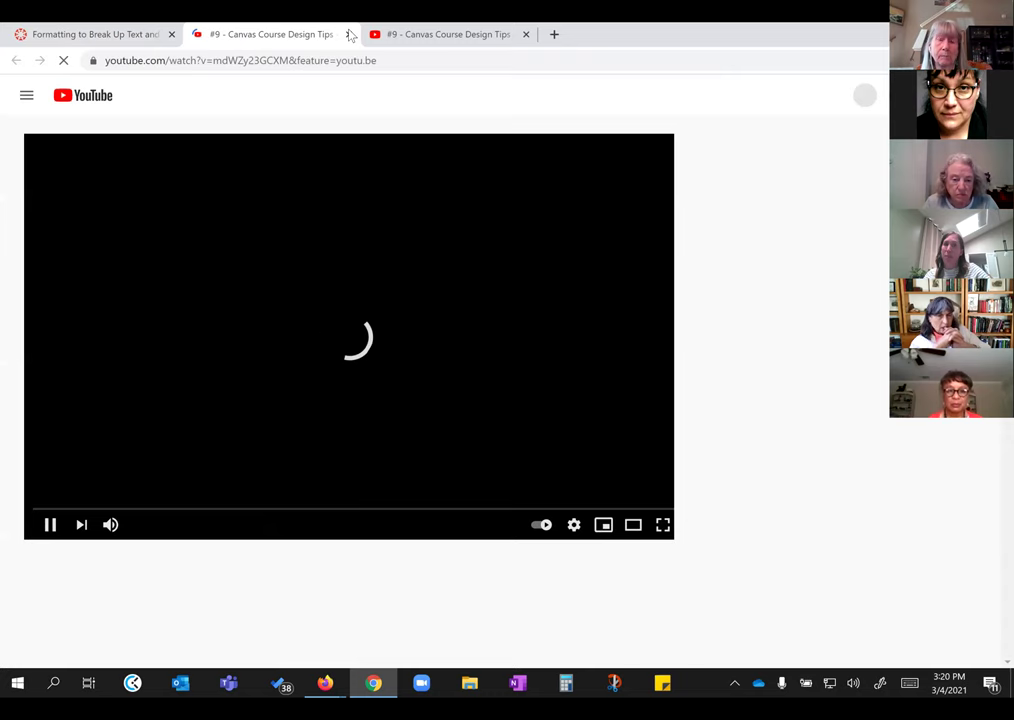
key(ctrl+w)
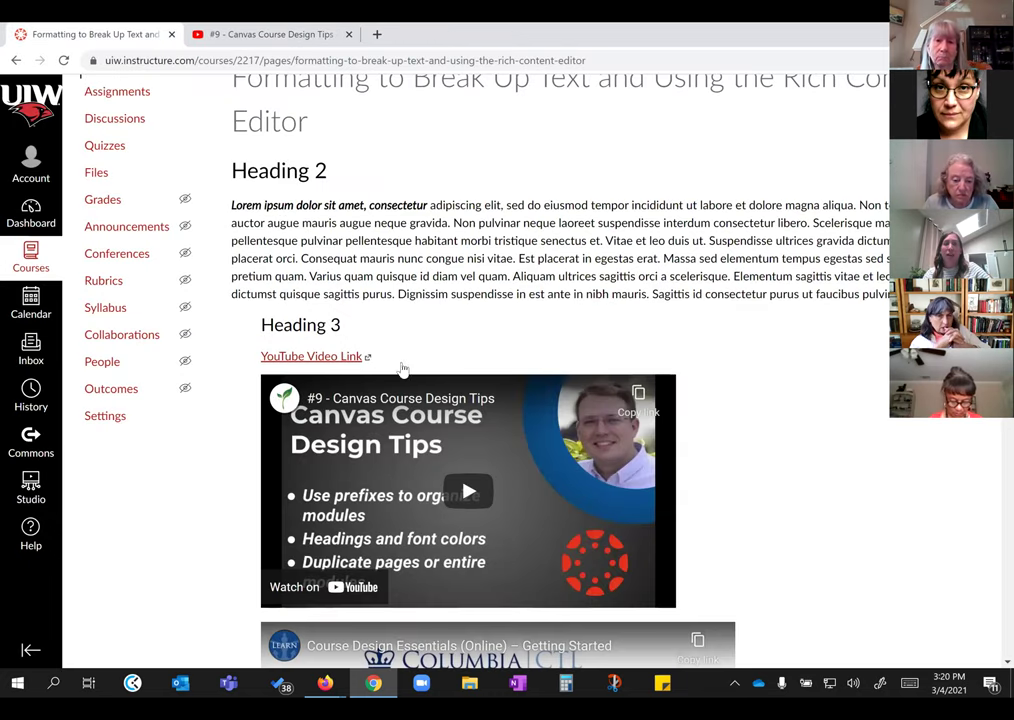
scroll(420, 420, down, 1)
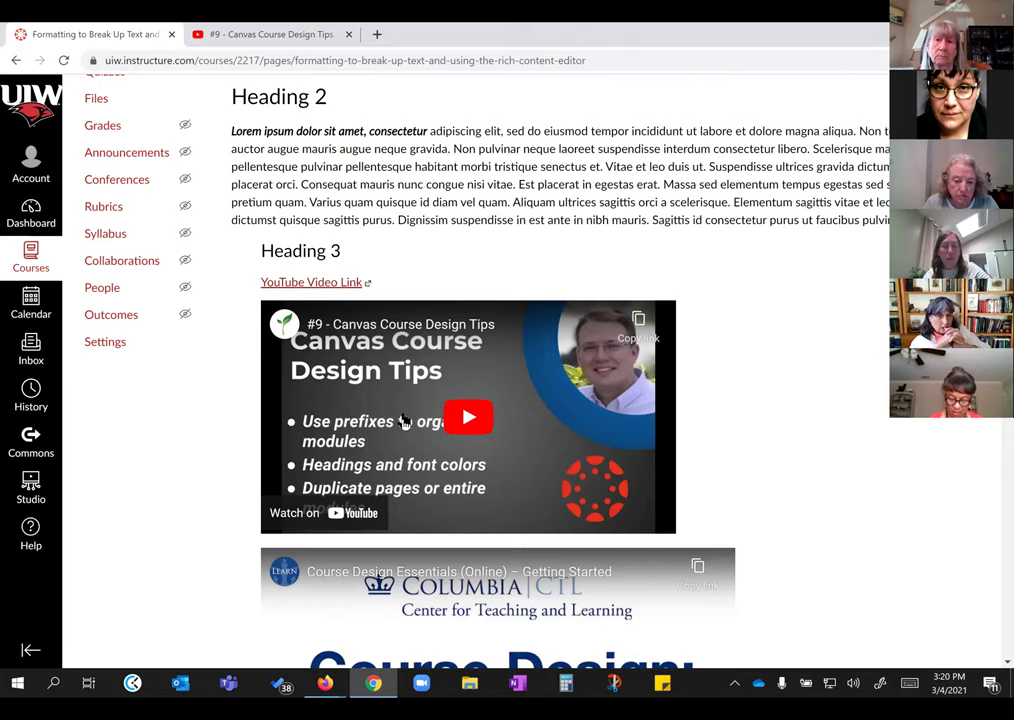
scroll(735, 378, down, 4)
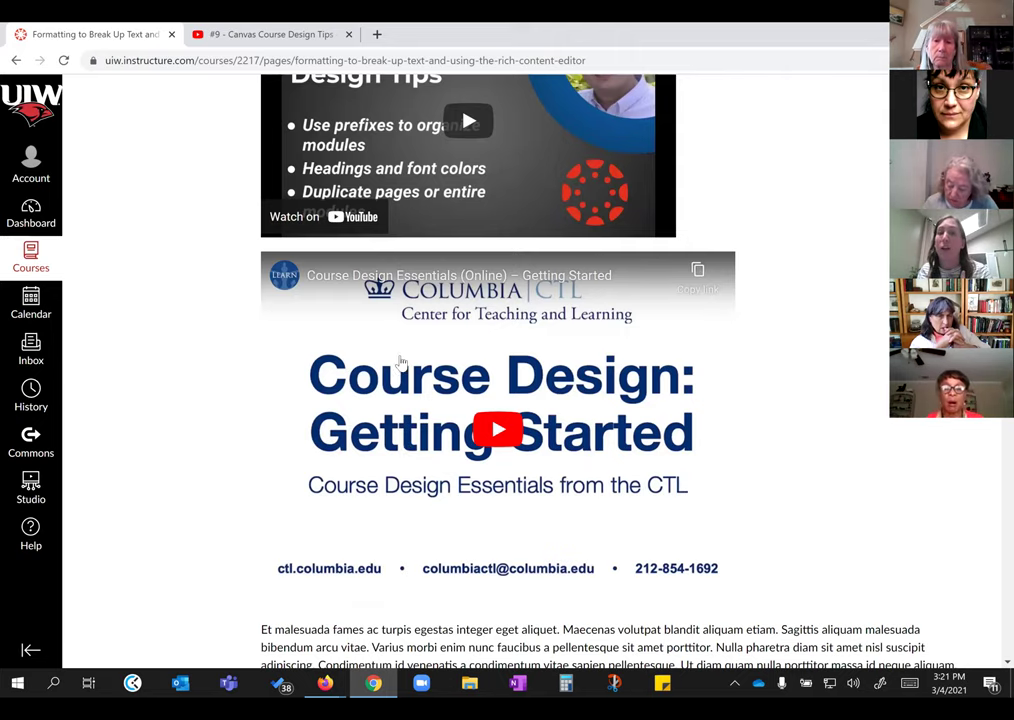
scroll(803, 405, down, 2)
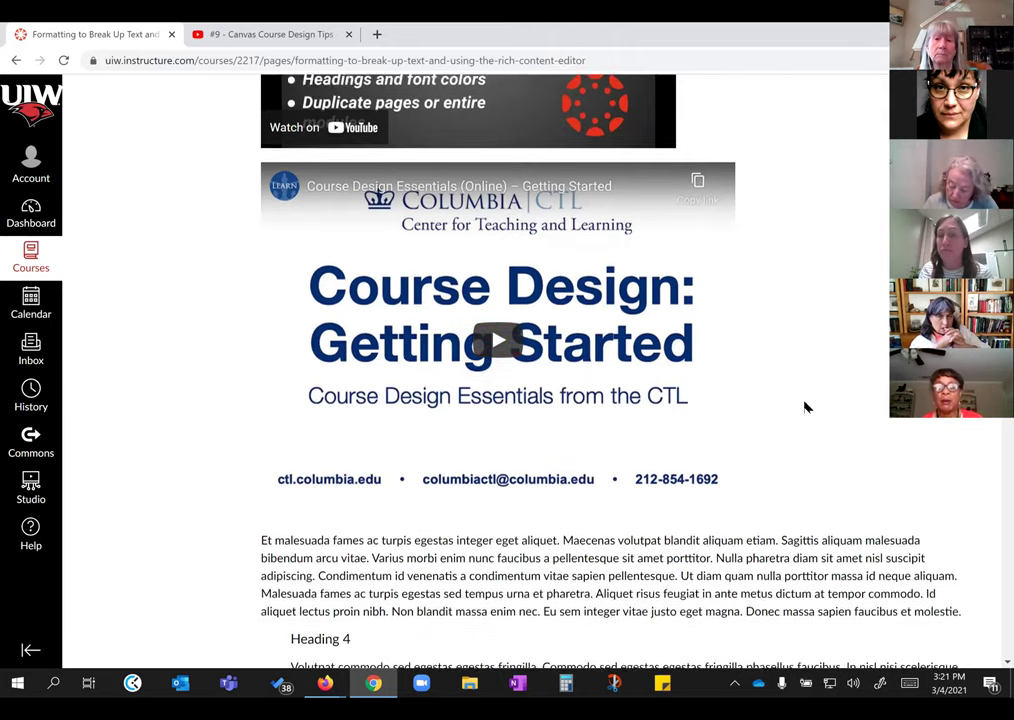
scroll(797, 395, up, 2)
scroll(797, 389, up, 5)
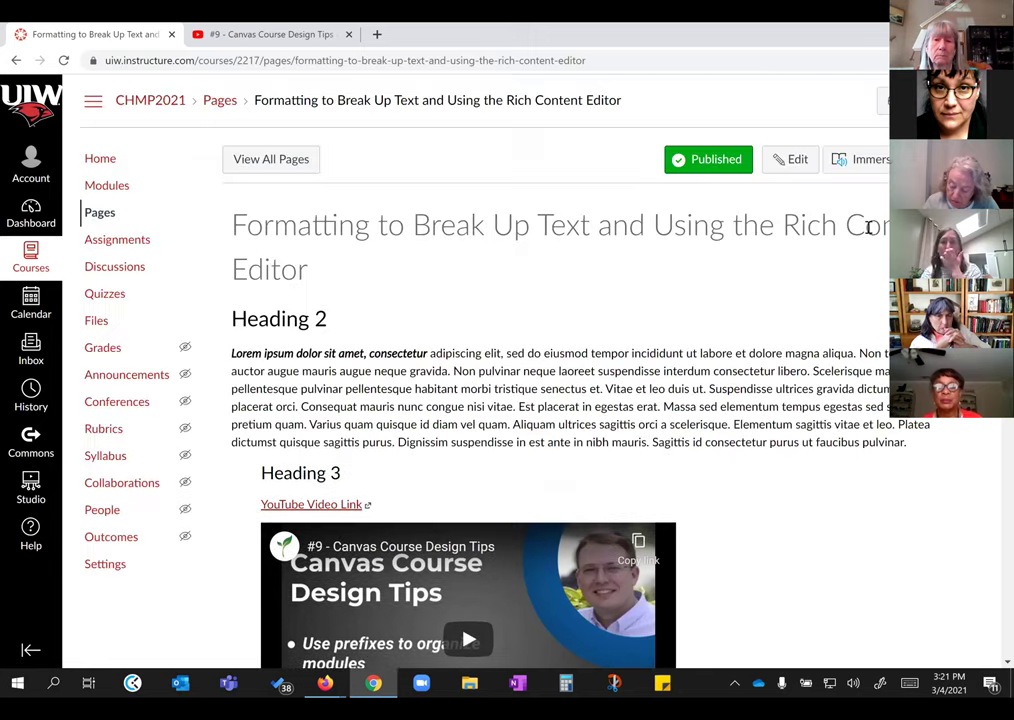
Step: Reopen the page for editing and add an empty Paragraph-style line above "Heading 2"
click(797, 162)
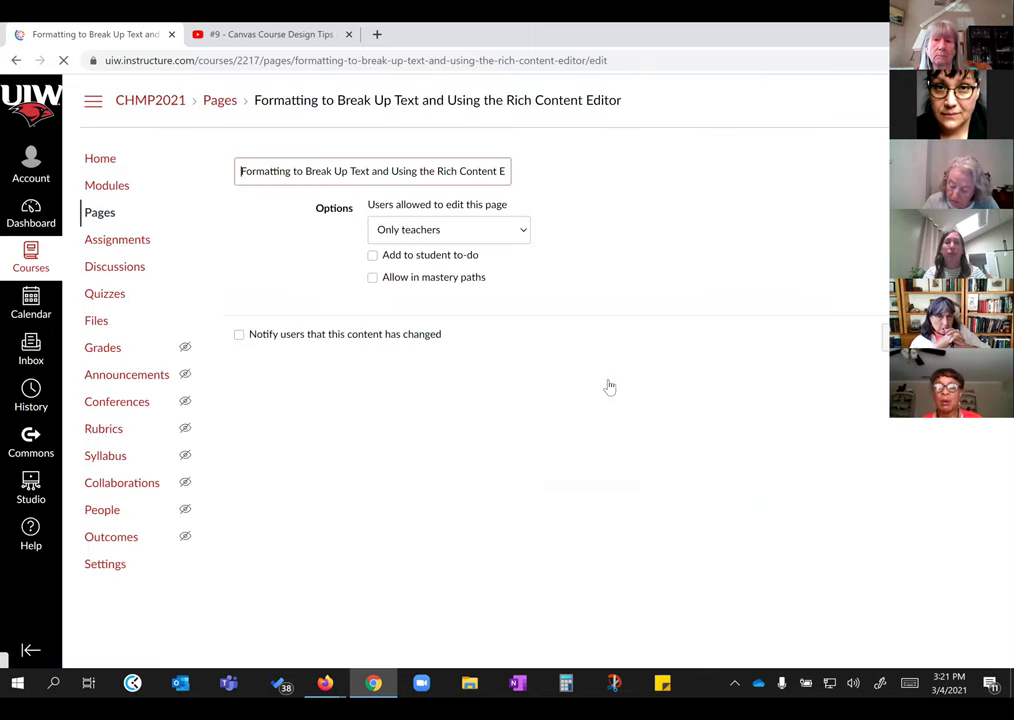
drag(957, 561, 964, 638)
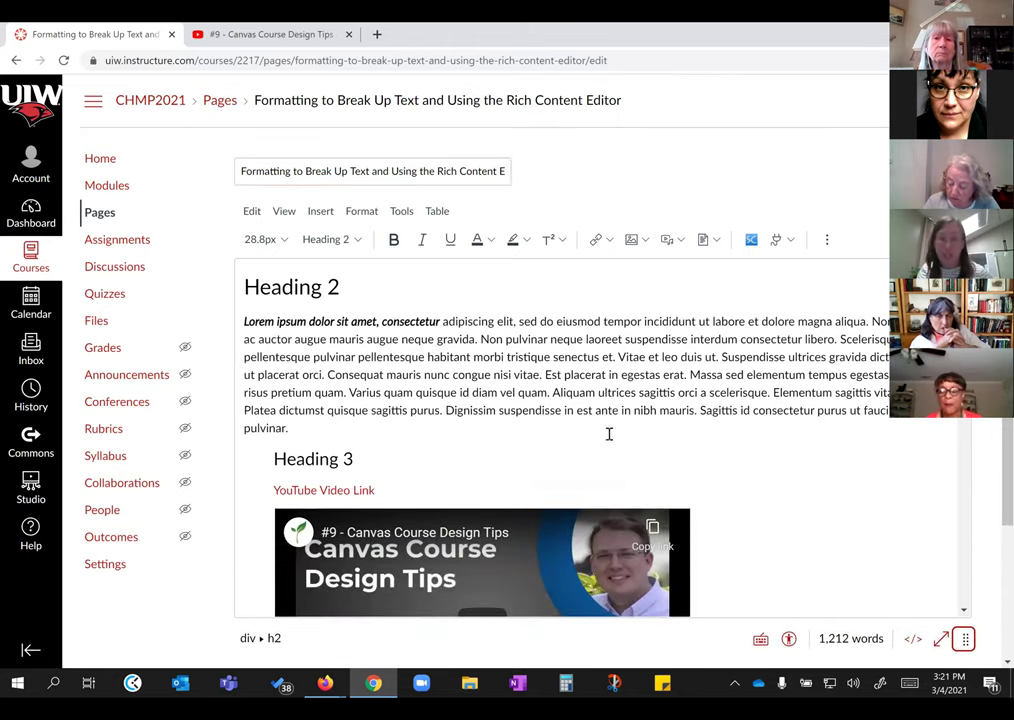
click(241, 287)
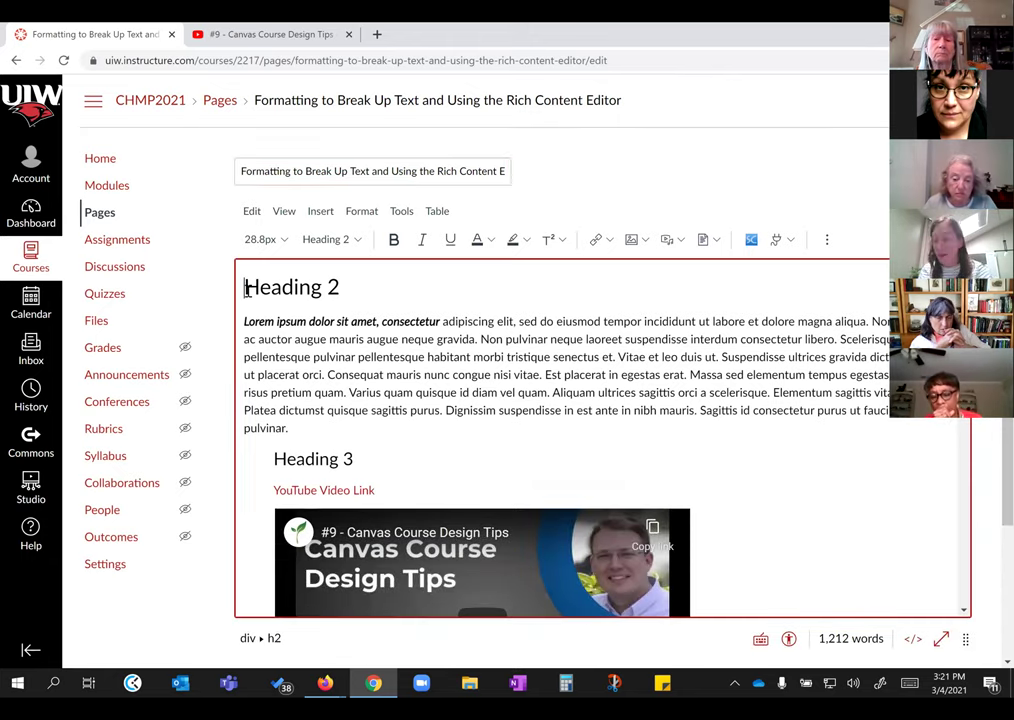
key(Return)
click(276, 286)
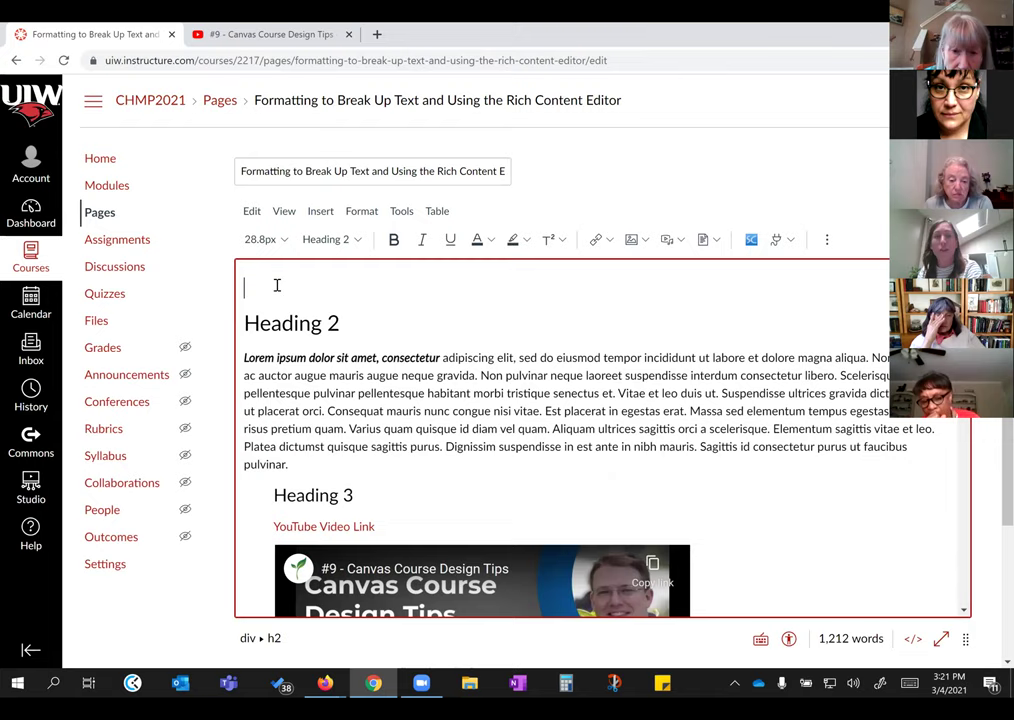
click(356, 240)
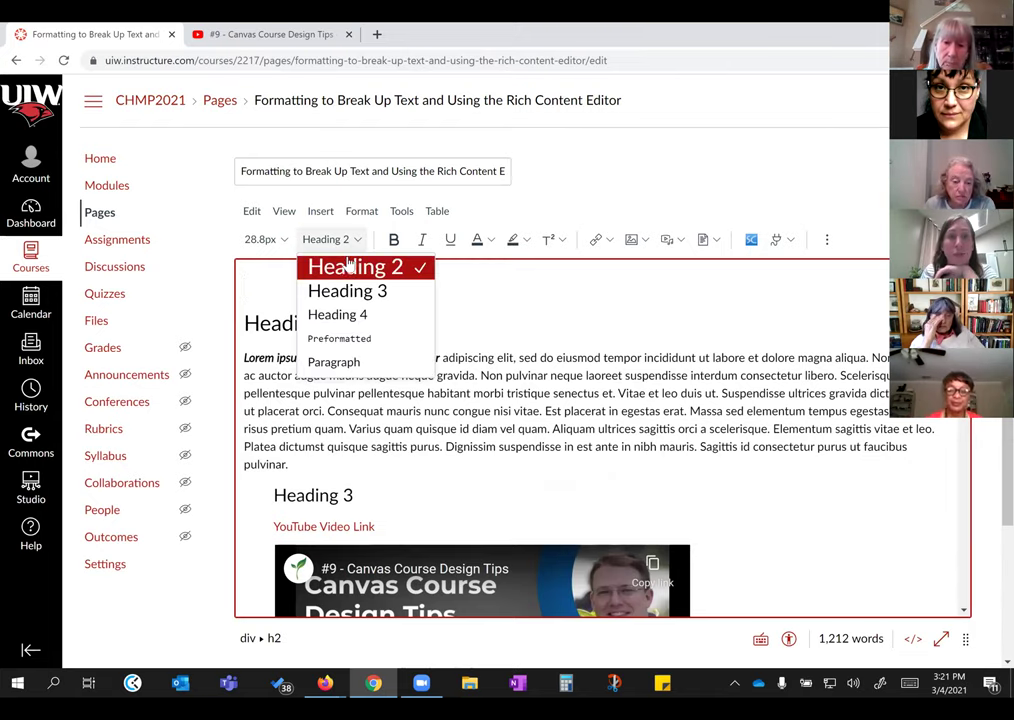
click(334, 363)
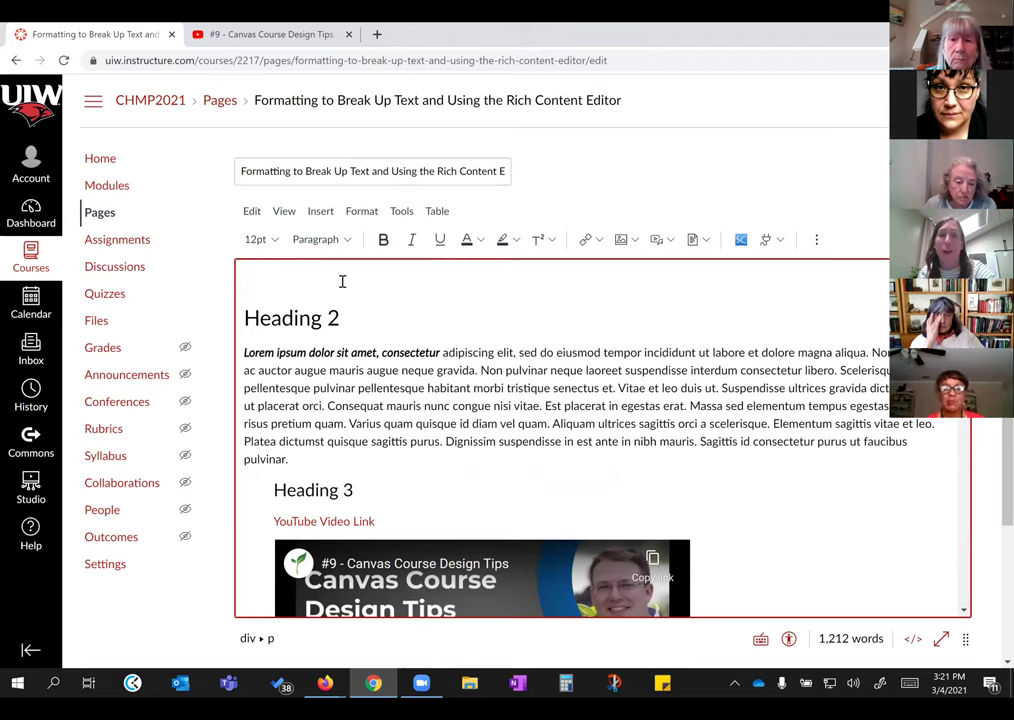
click(320, 211)
mouse_move(352, 272)
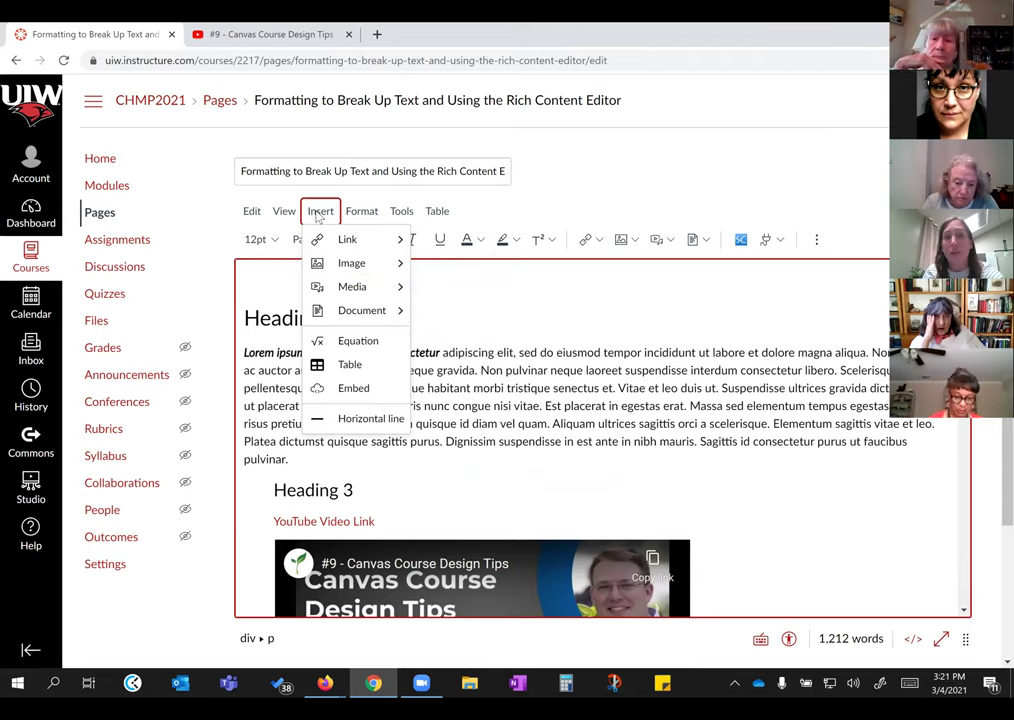
mouse_move(384, 265)
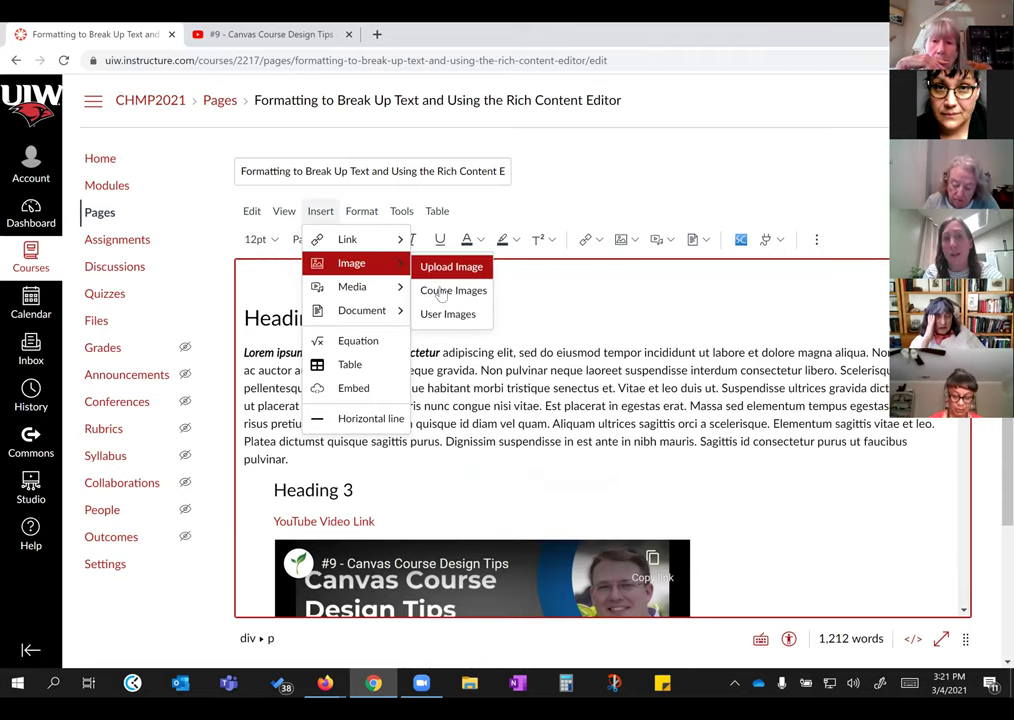
click(579, 308)
Step: Insert the course image of hanging light bulbs (module-overview) on the empty line above "Heading 2"
click(557, 290)
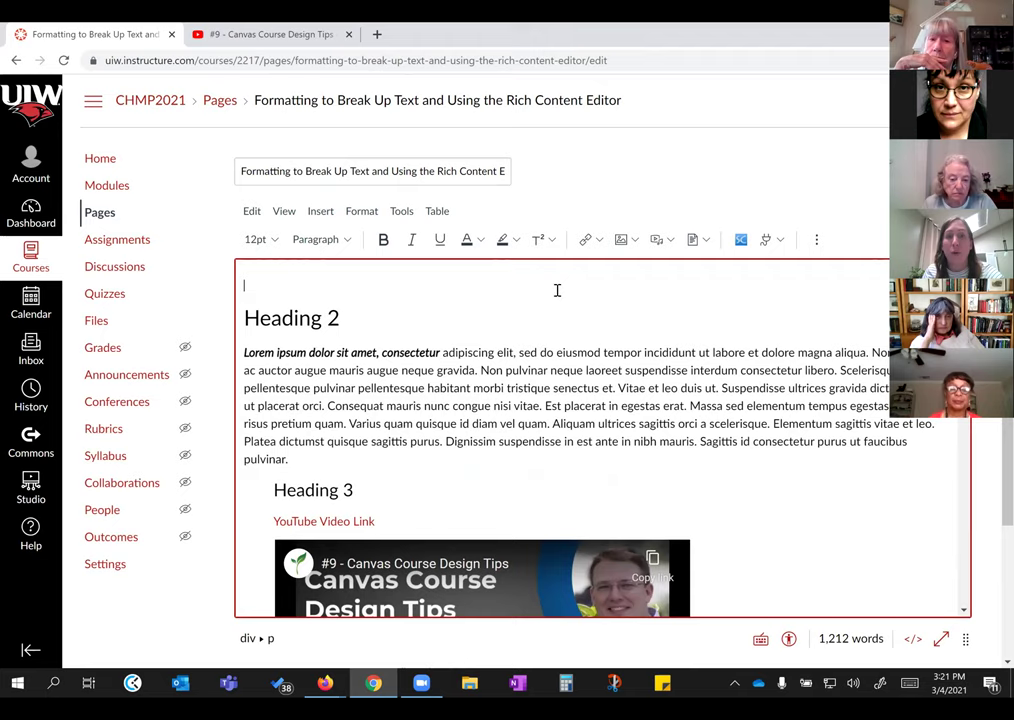
click(636, 242)
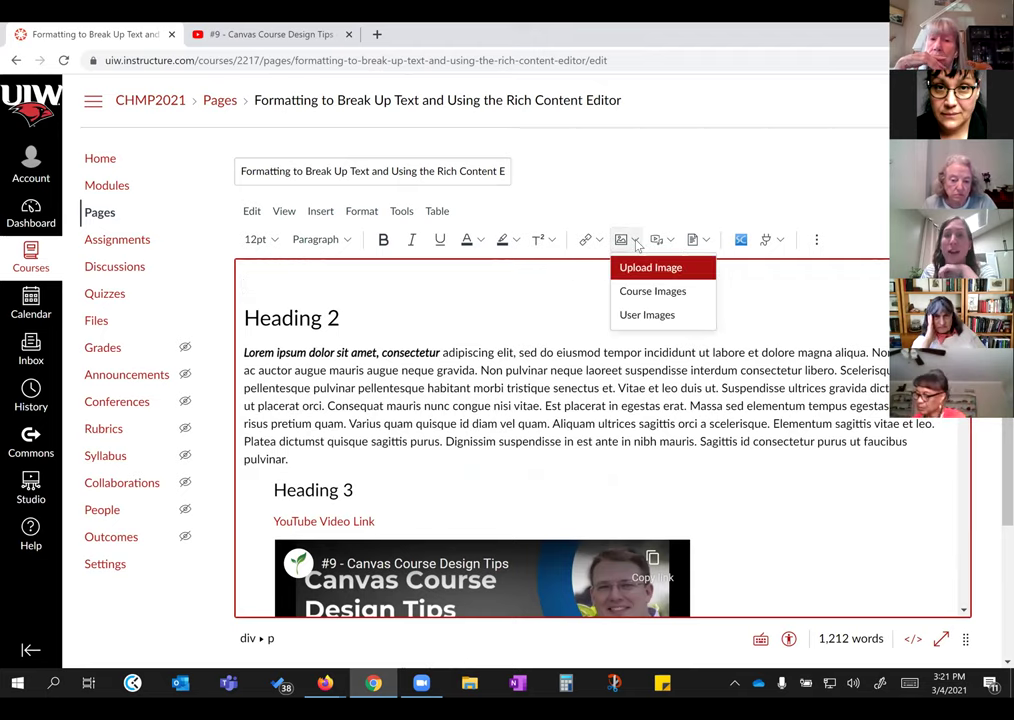
click(658, 294)
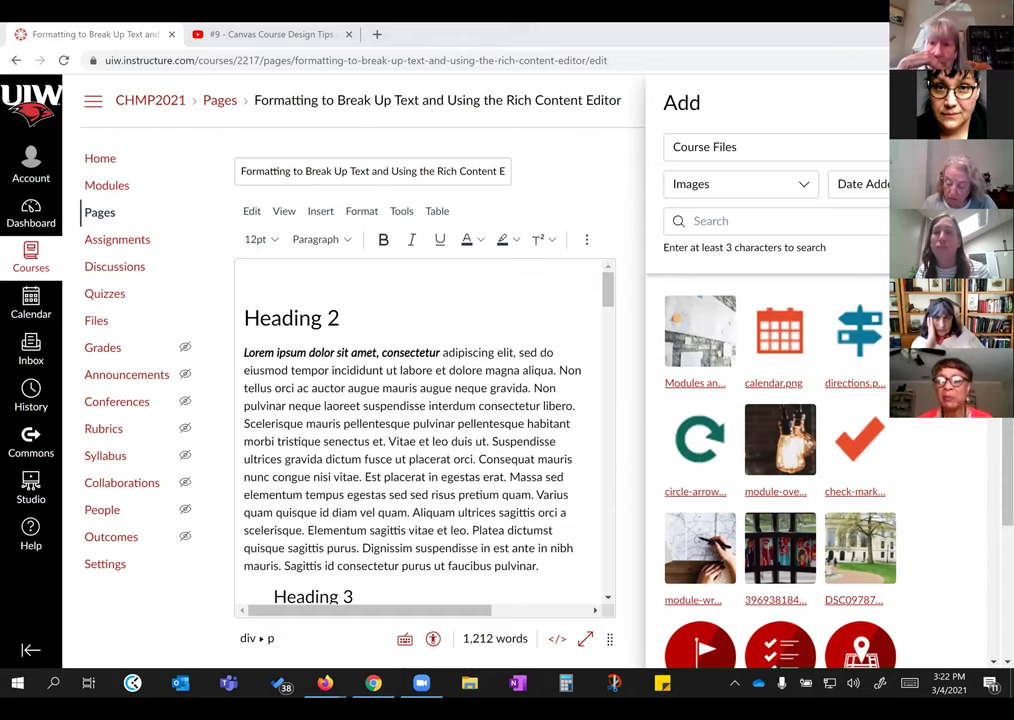
click(475, 287)
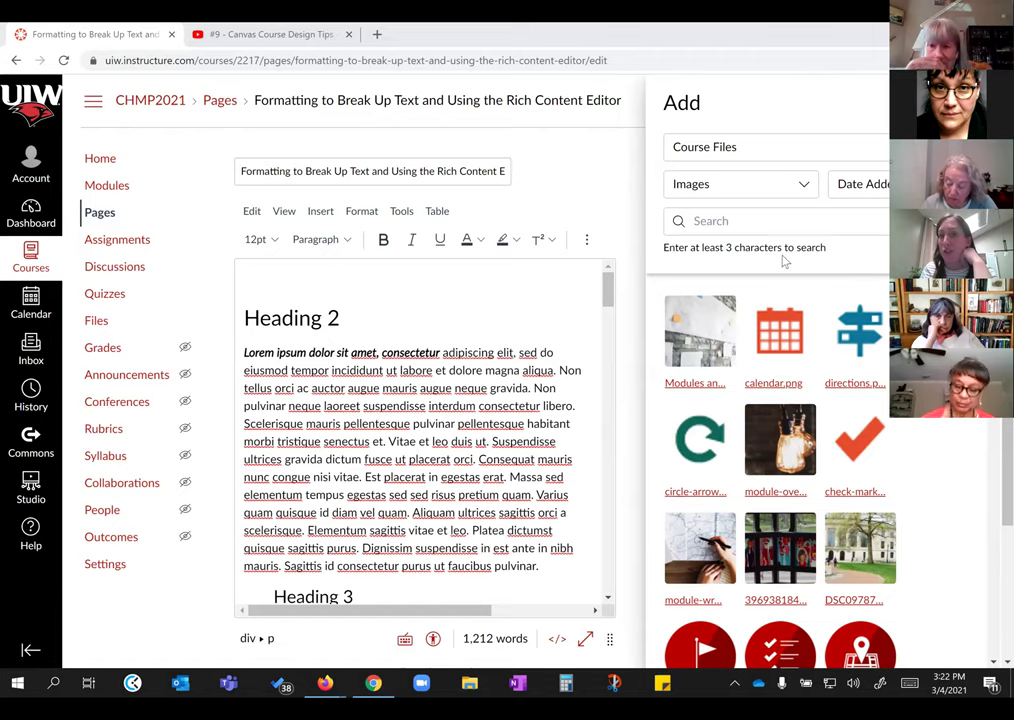
scroll(840, 360, down, 1)
scroll(860, 480, down, 1)
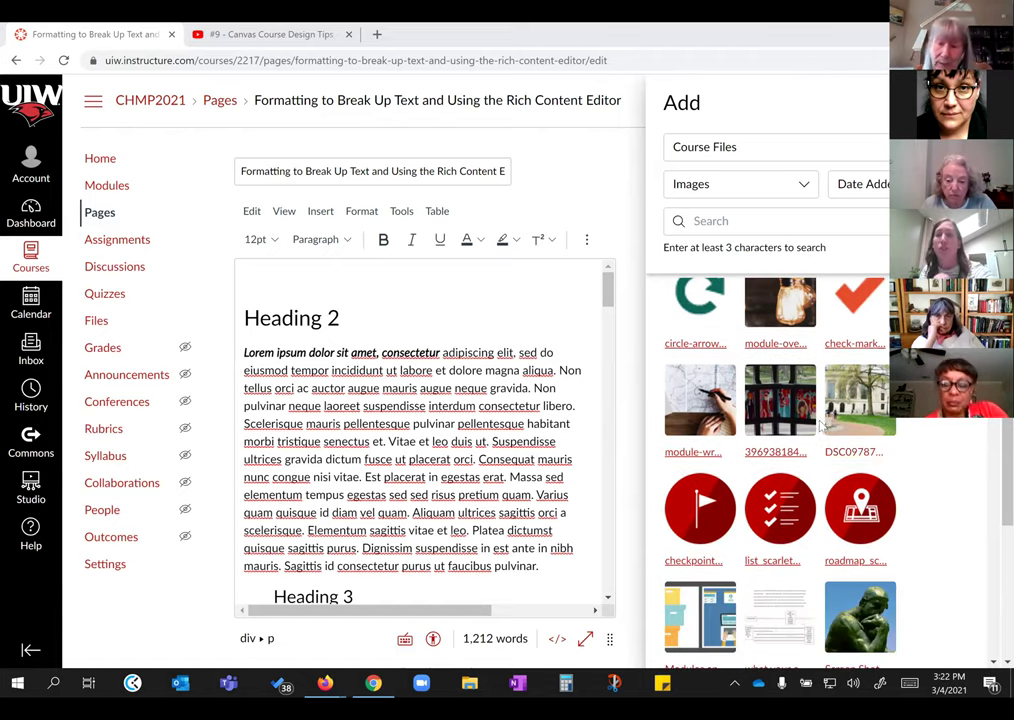
scroll(800, 511, down, 1)
scroll(805, 512, down, 1)
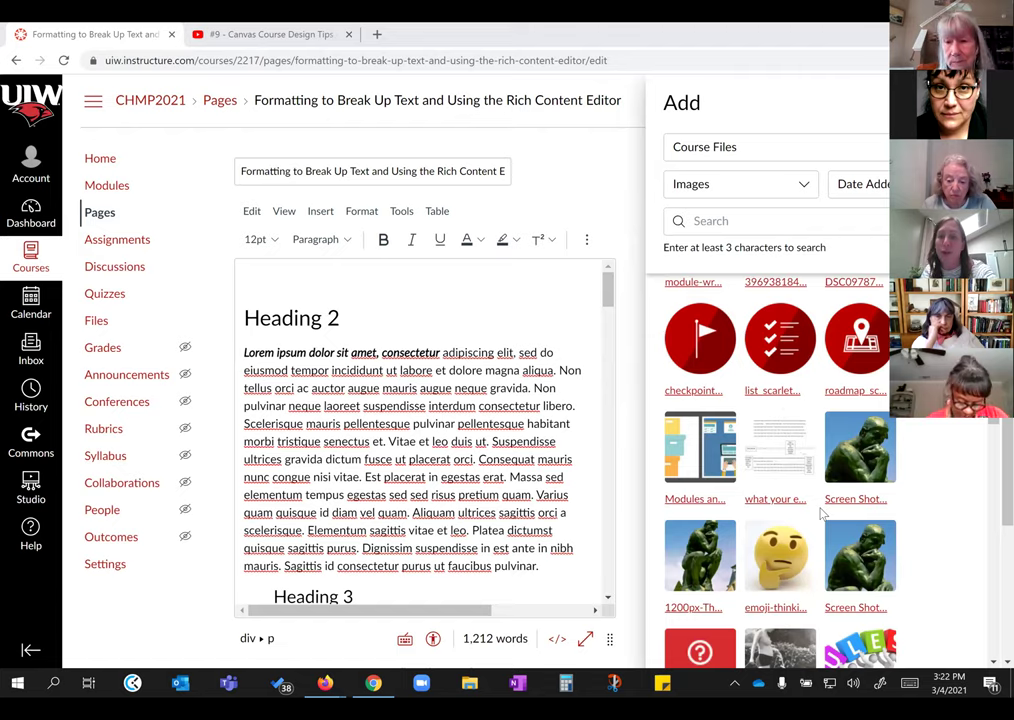
scroll(820, 513, down, 1)
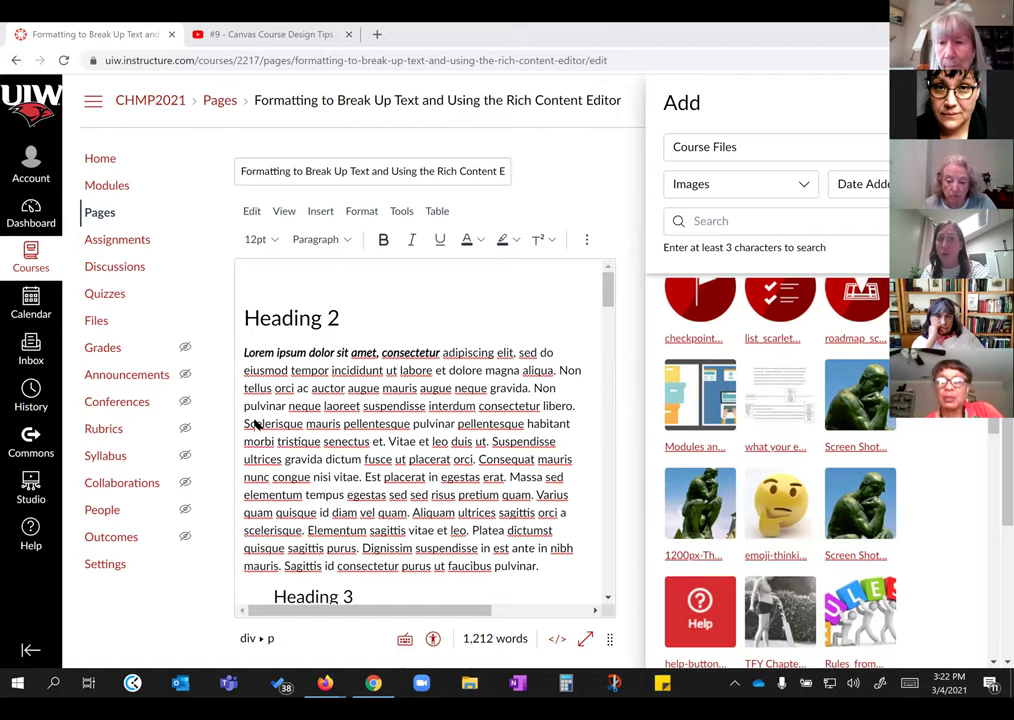
scroll(940, 470, up, 2)
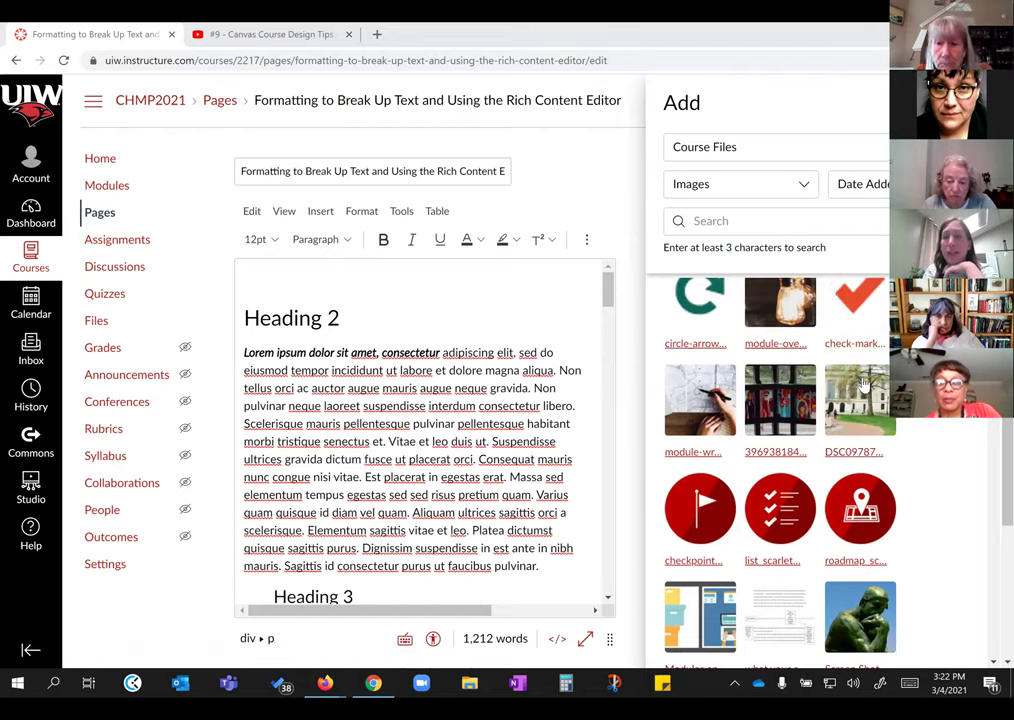
click(790, 312)
scroll(960, 590, down, 6)
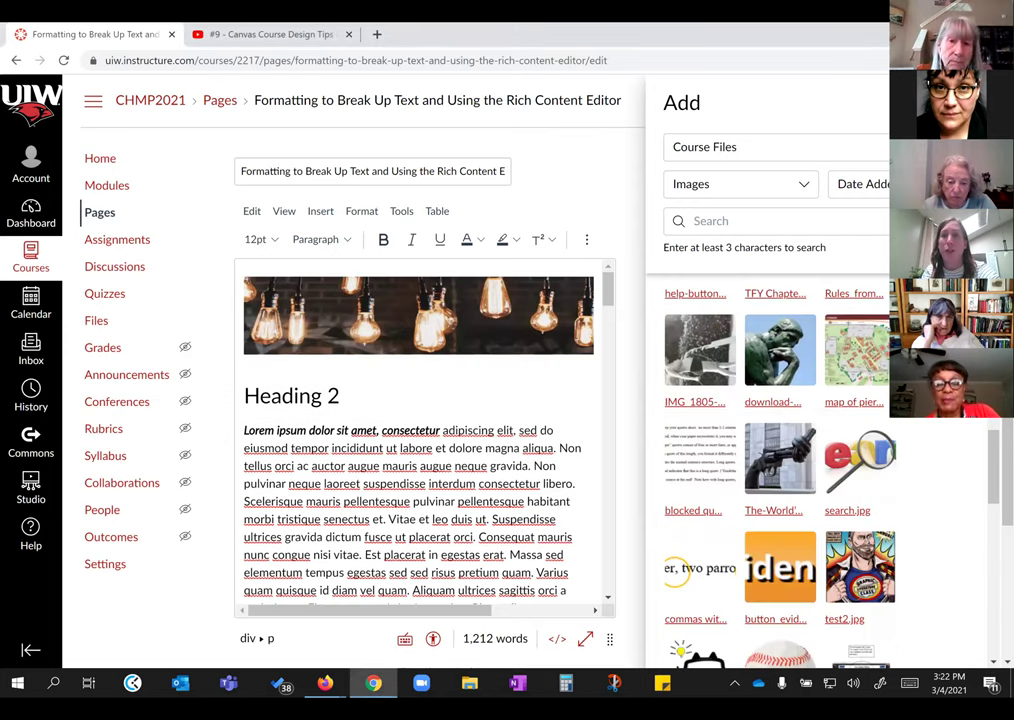
click(985, 102)
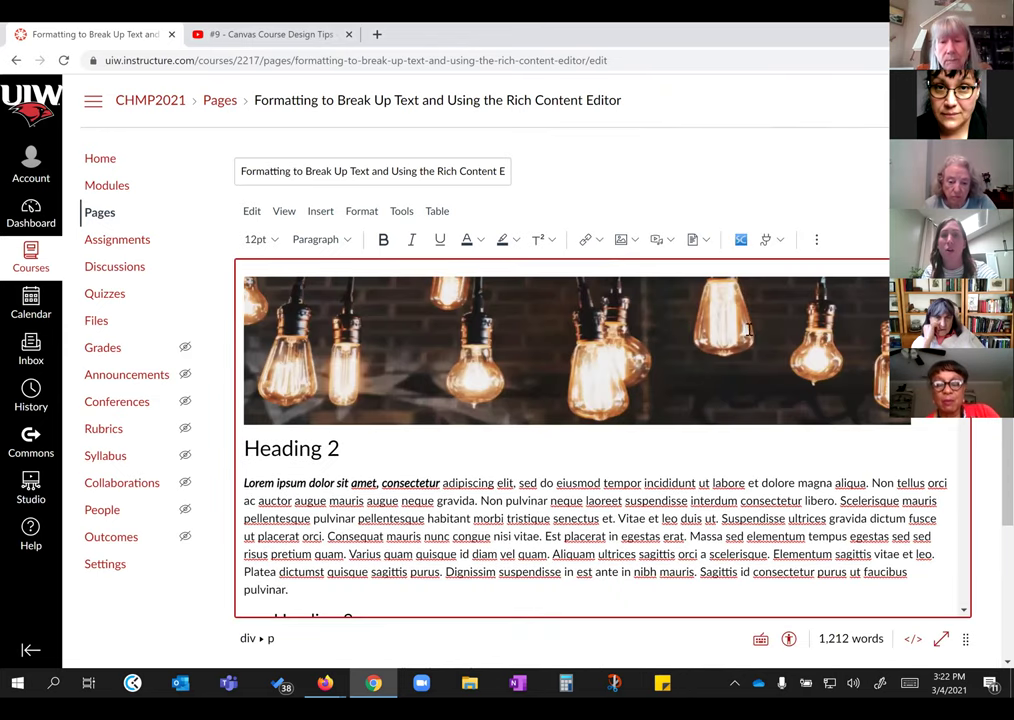
Step: Centre-align the light-bulb image above "Heading 2"
click(478, 290)
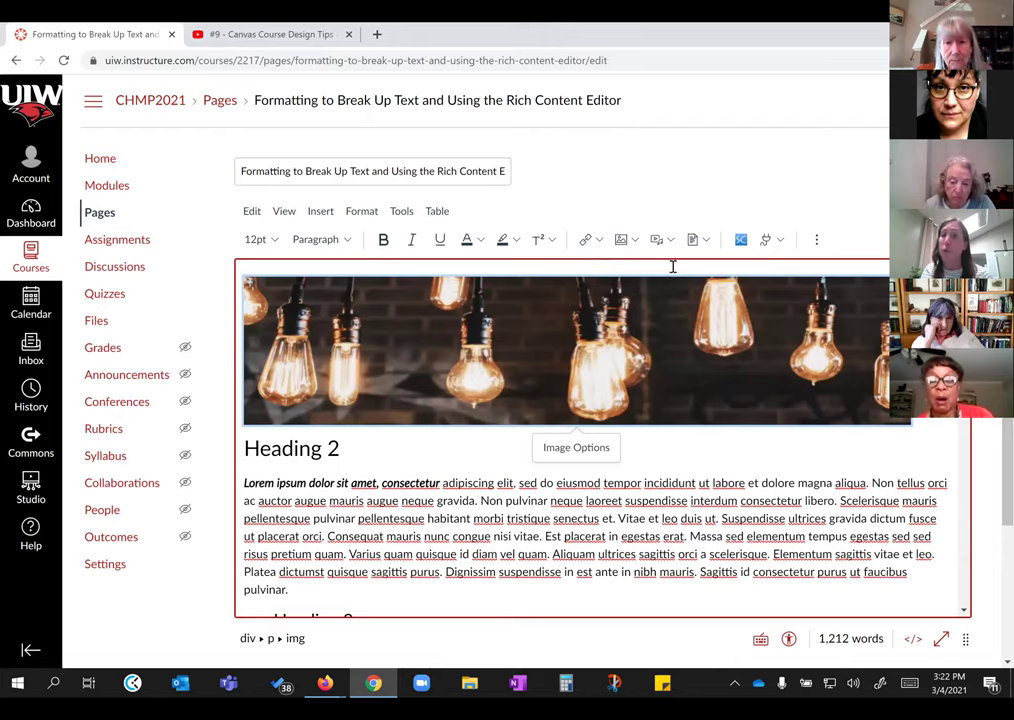
click(708, 241)
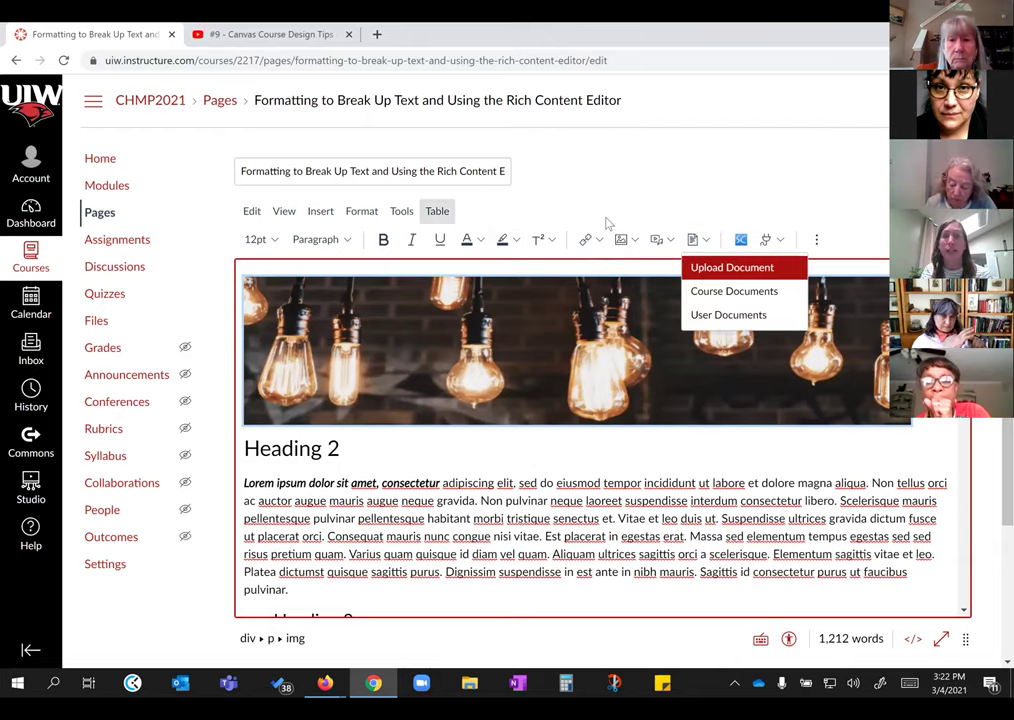
click(816, 240)
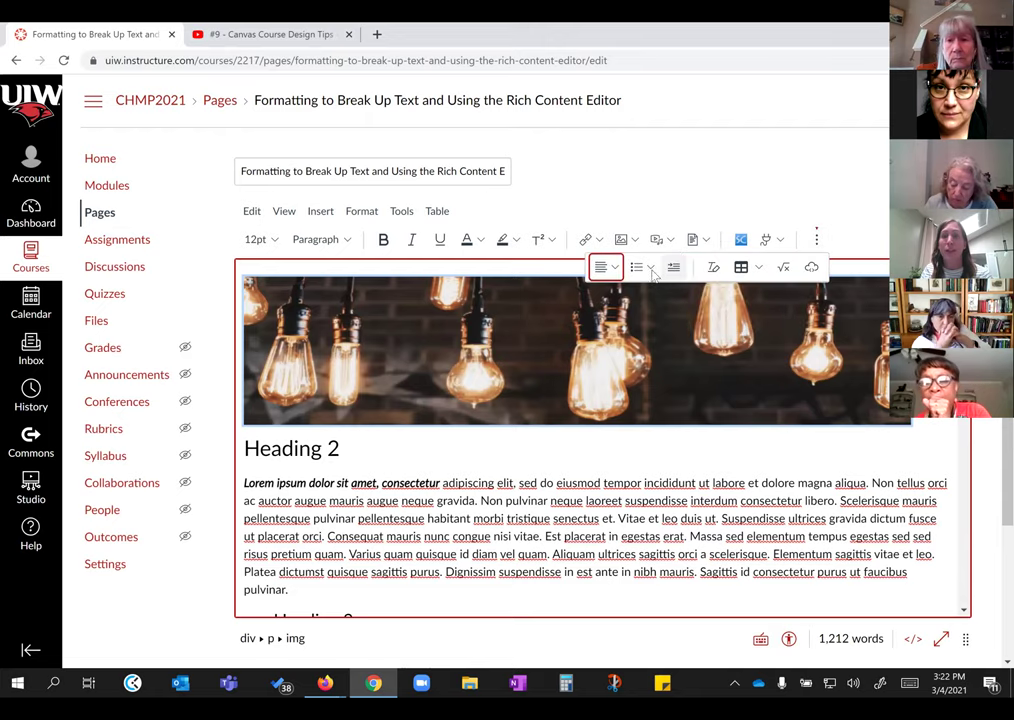
click(606, 267)
click(635, 297)
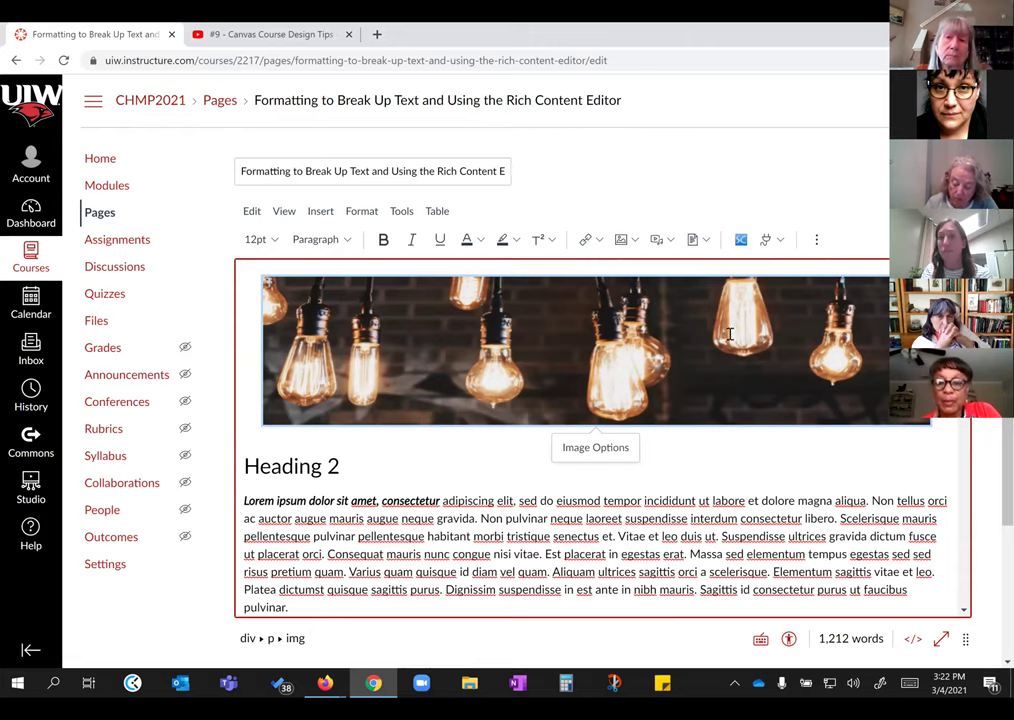
Step: Try the Small size for the light-bulb image
click(610, 446)
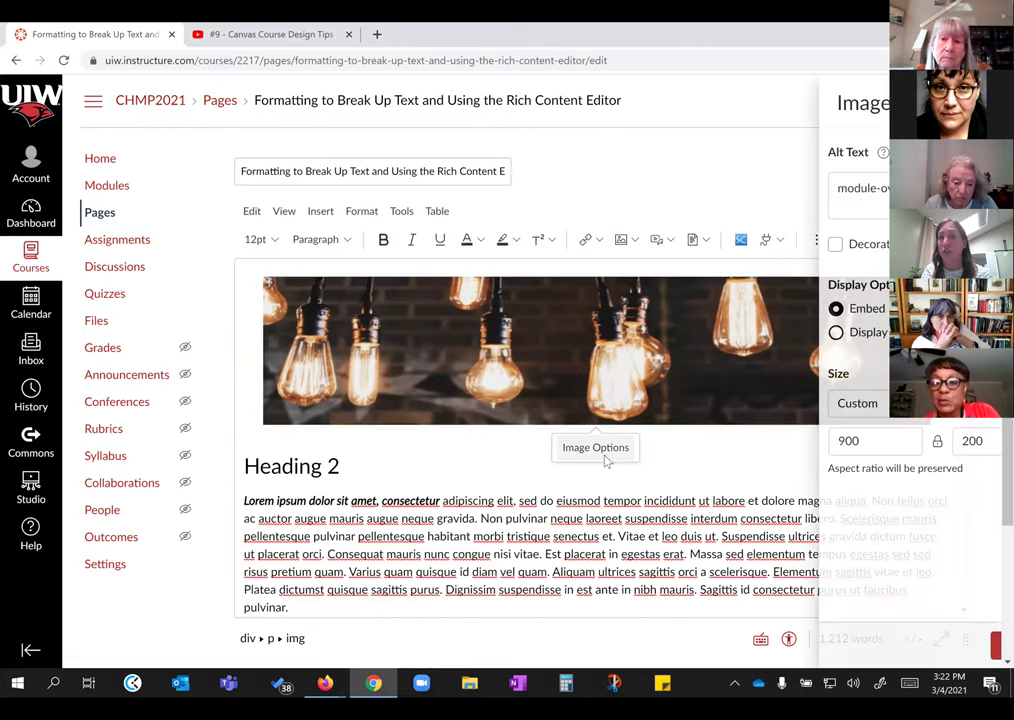
click(822, 408)
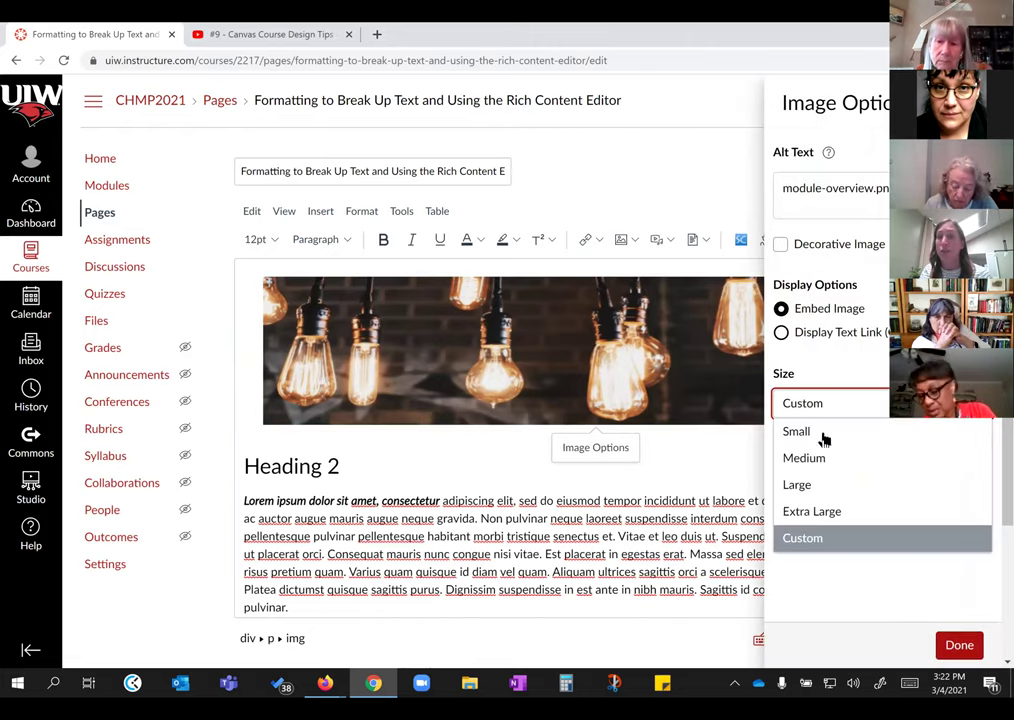
click(824, 434)
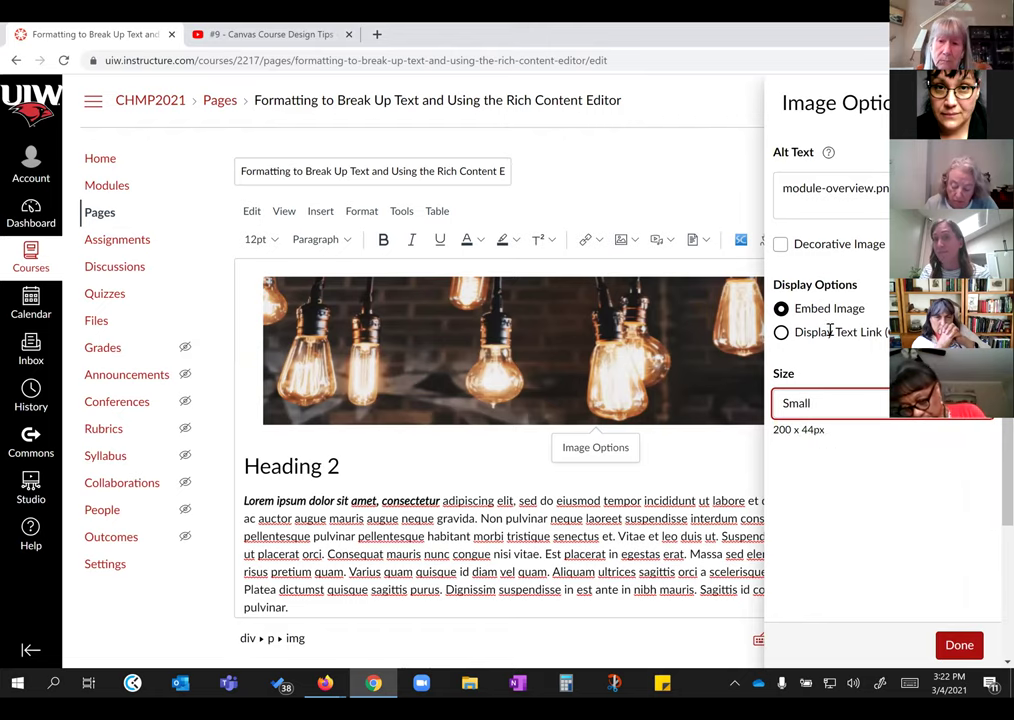
click(952, 643)
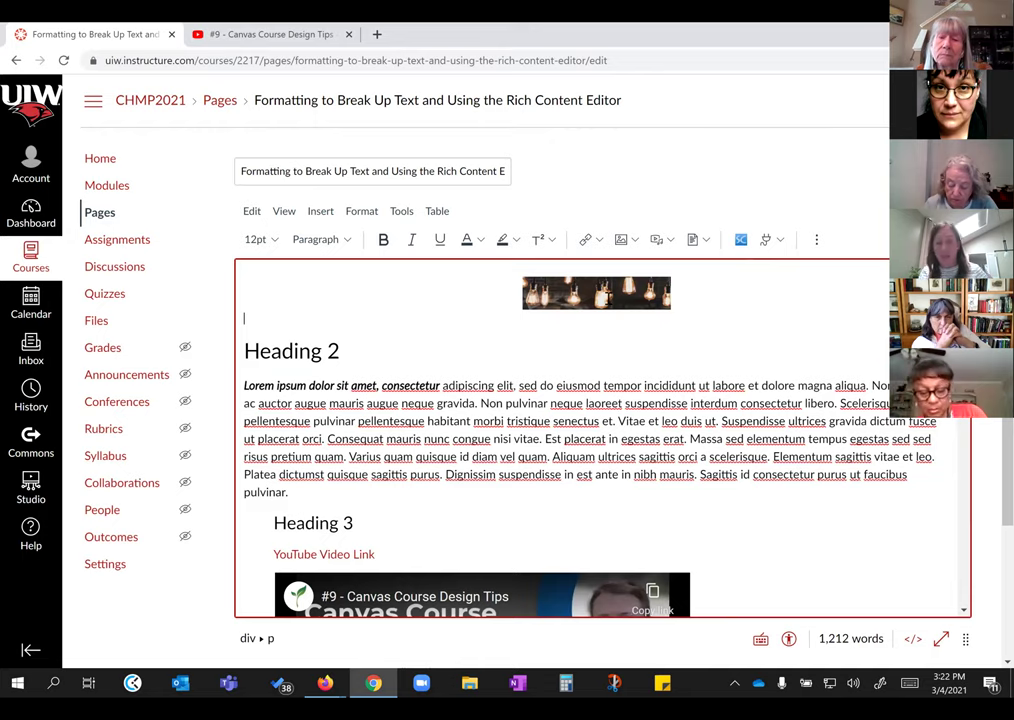
Step: Replace the full-size light-bulb image's alt text with "lights are hung from the ceiling", leaving it not marked as decorative
click(611, 300)
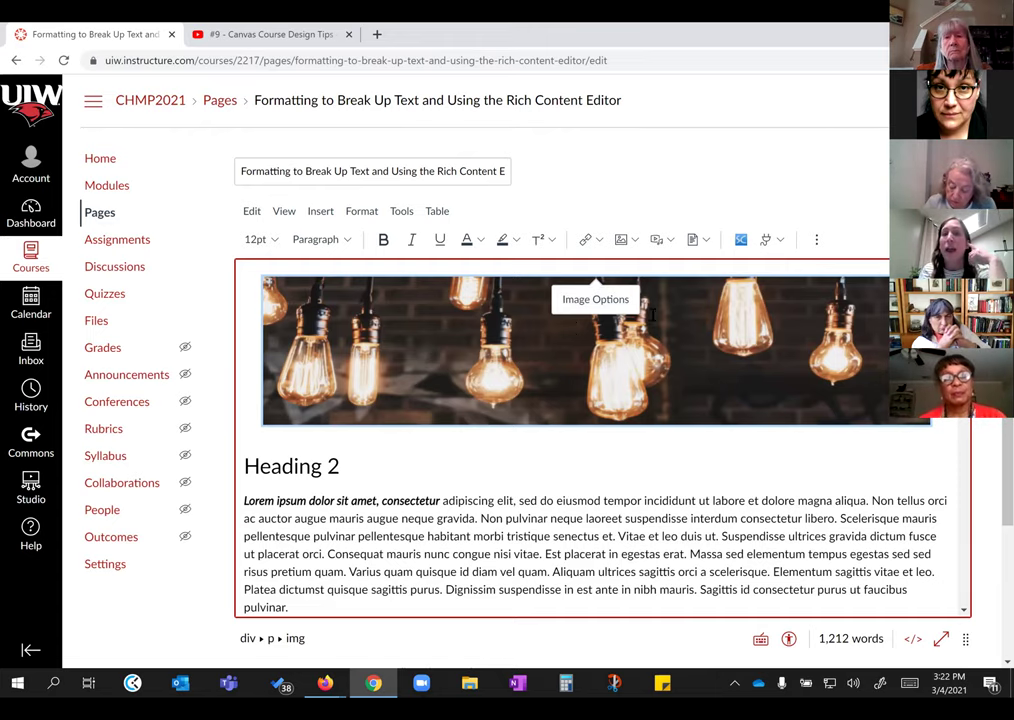
click(595, 299)
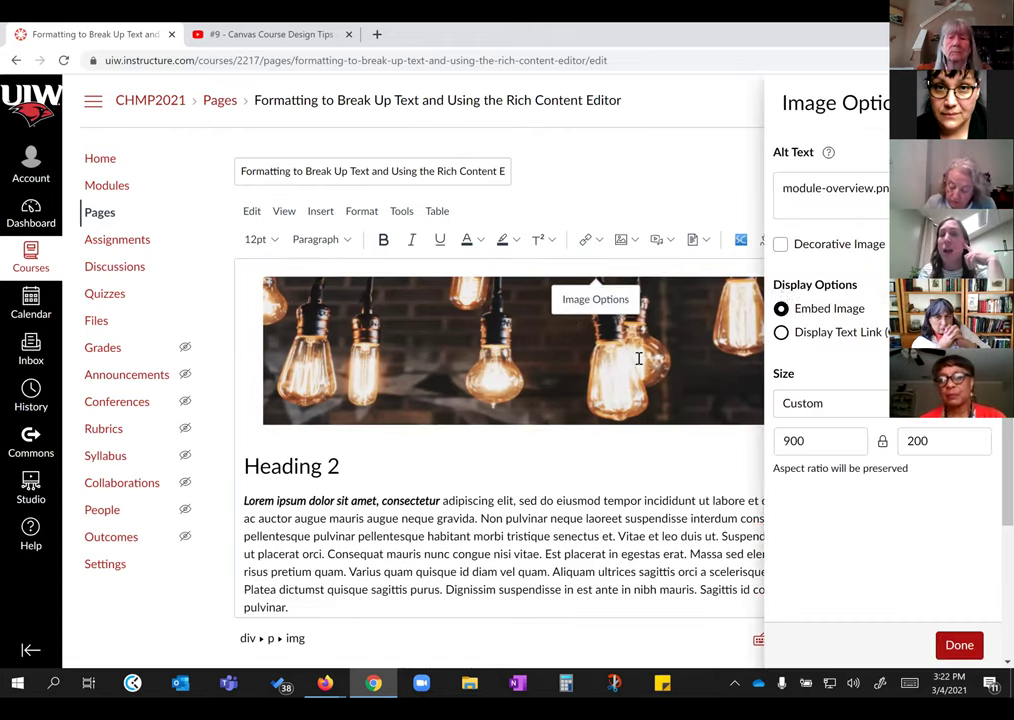
click(781, 245)
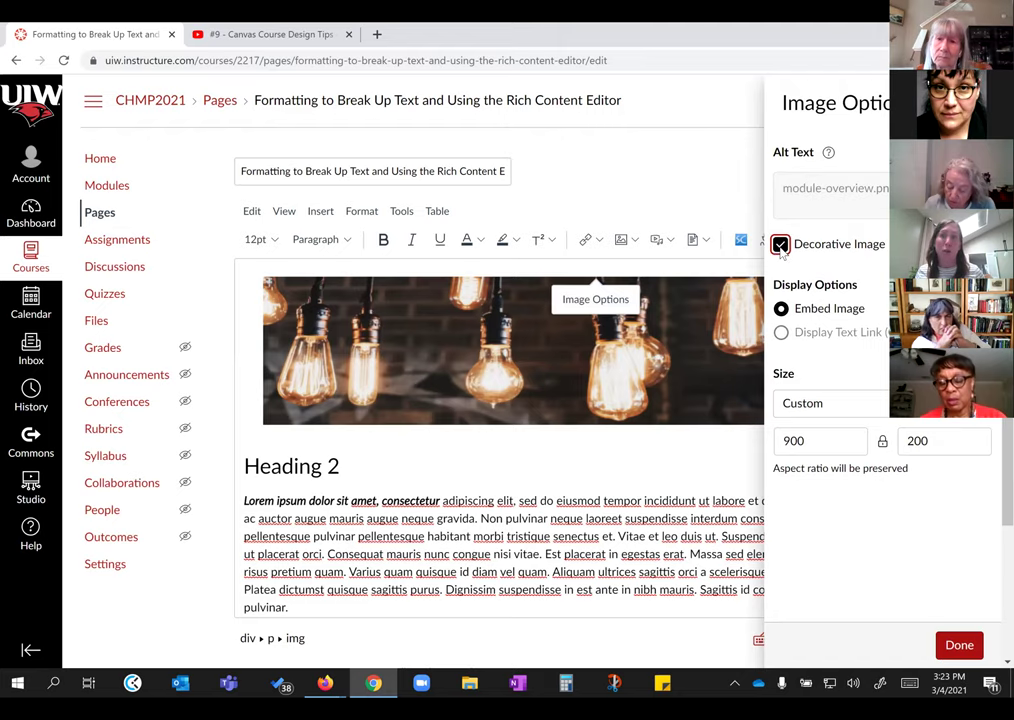
click(781, 245)
key(shift+Tab)
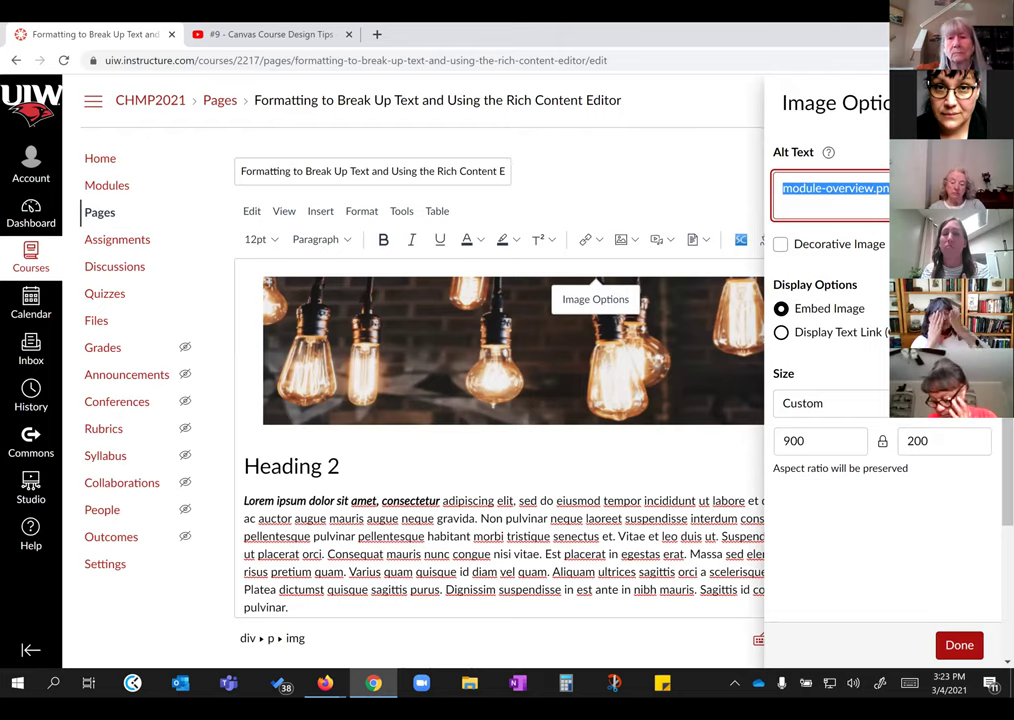
text(light)
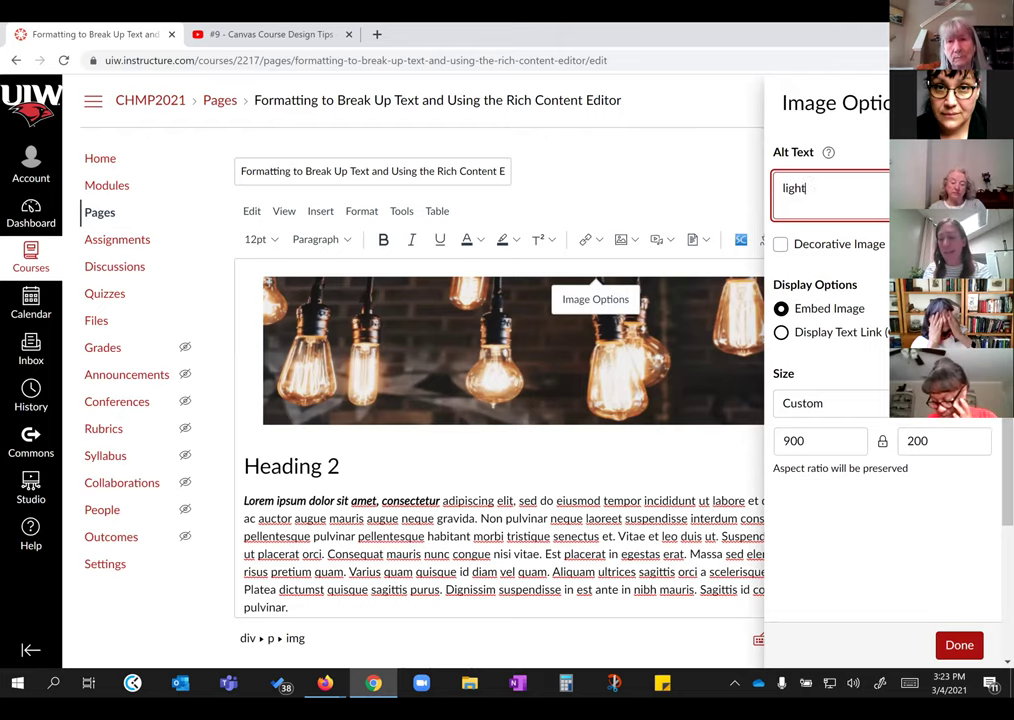
text(s are hung from)
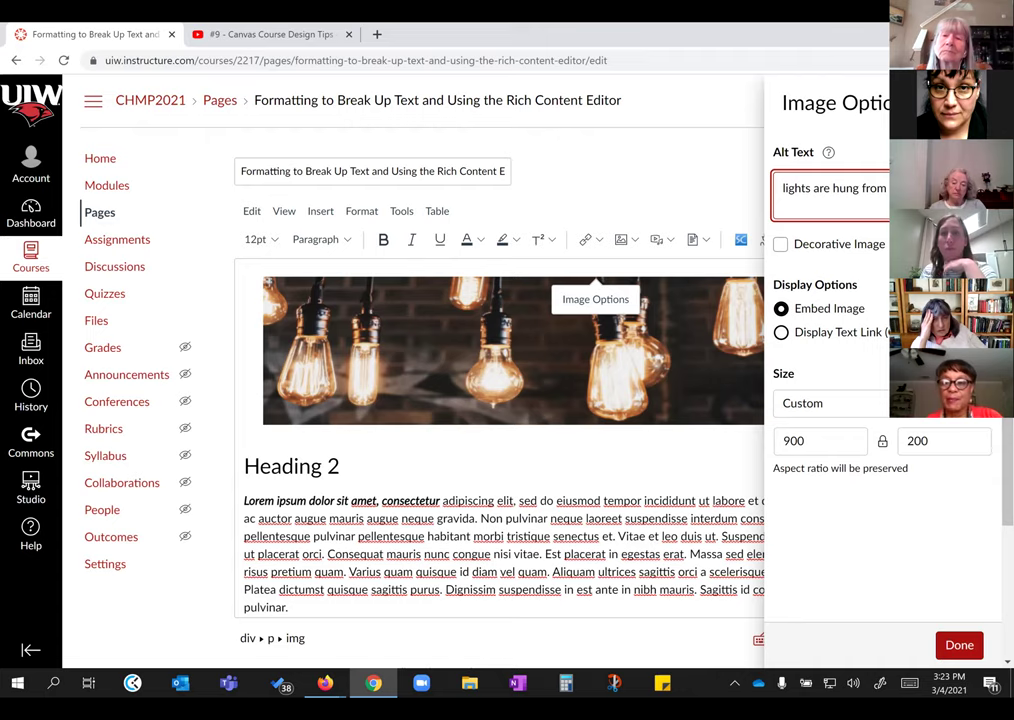
click(959, 645)
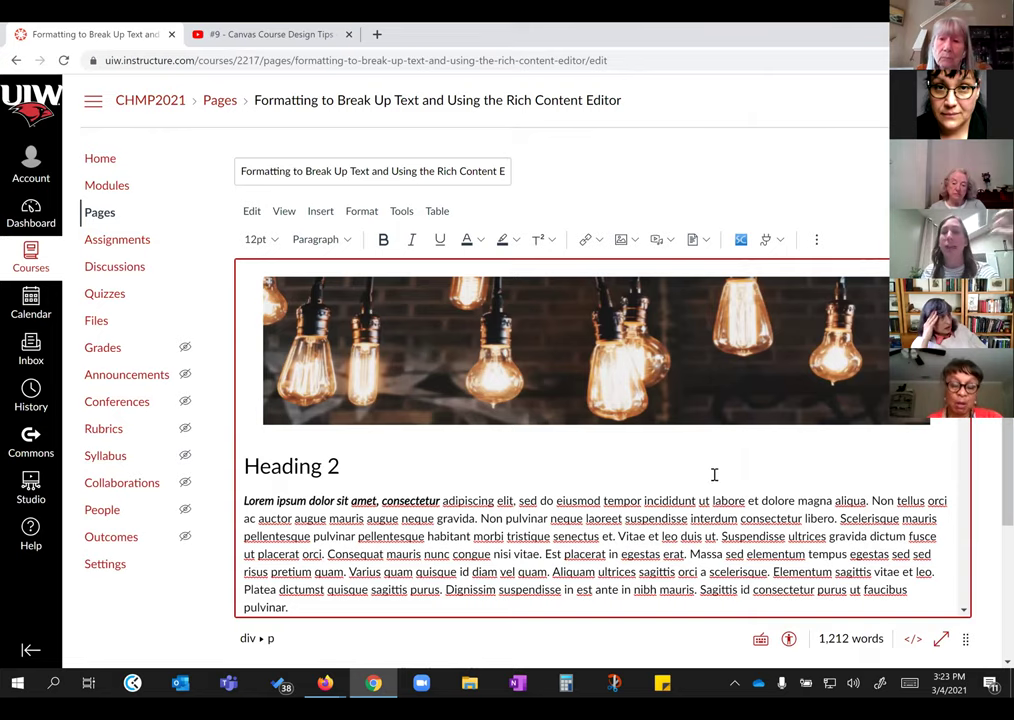
Step: Run the accessibility check on the page, close its results and view the page's raw HTML code
scroll(714, 481, down, 3)
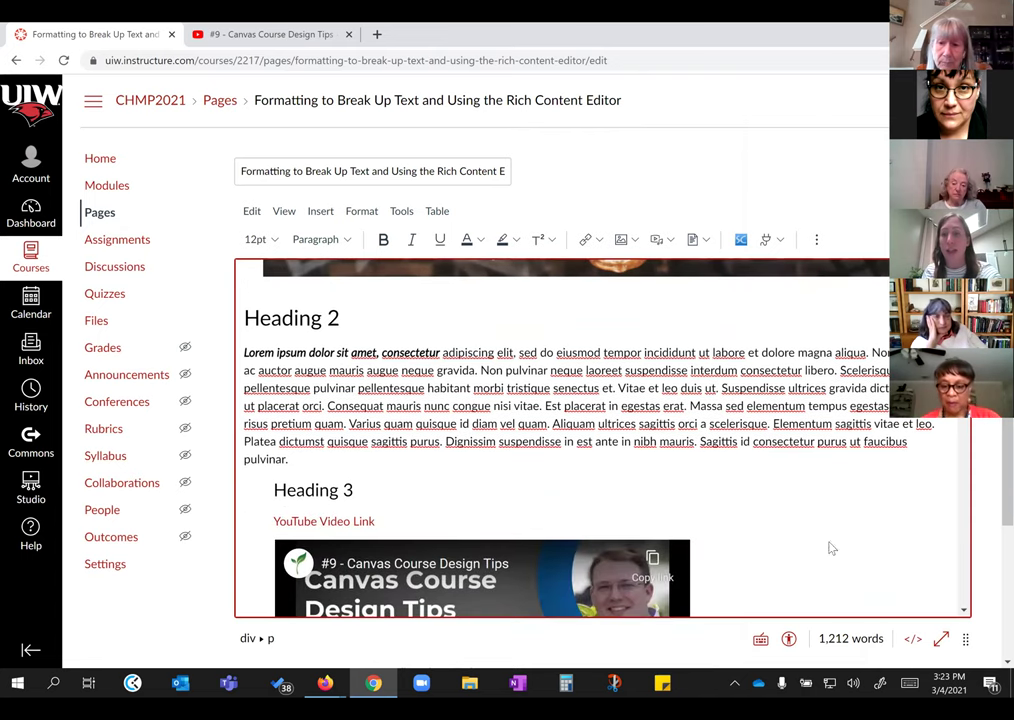
scroll(829, 548, down, 3)
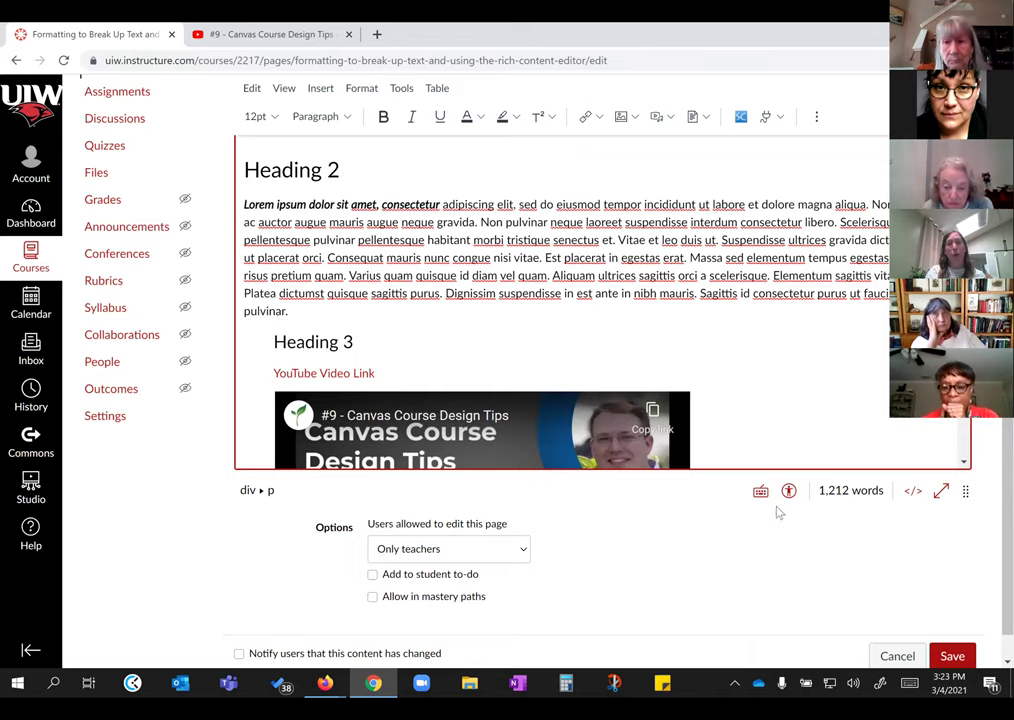
scroll(403, 243, up, 3)
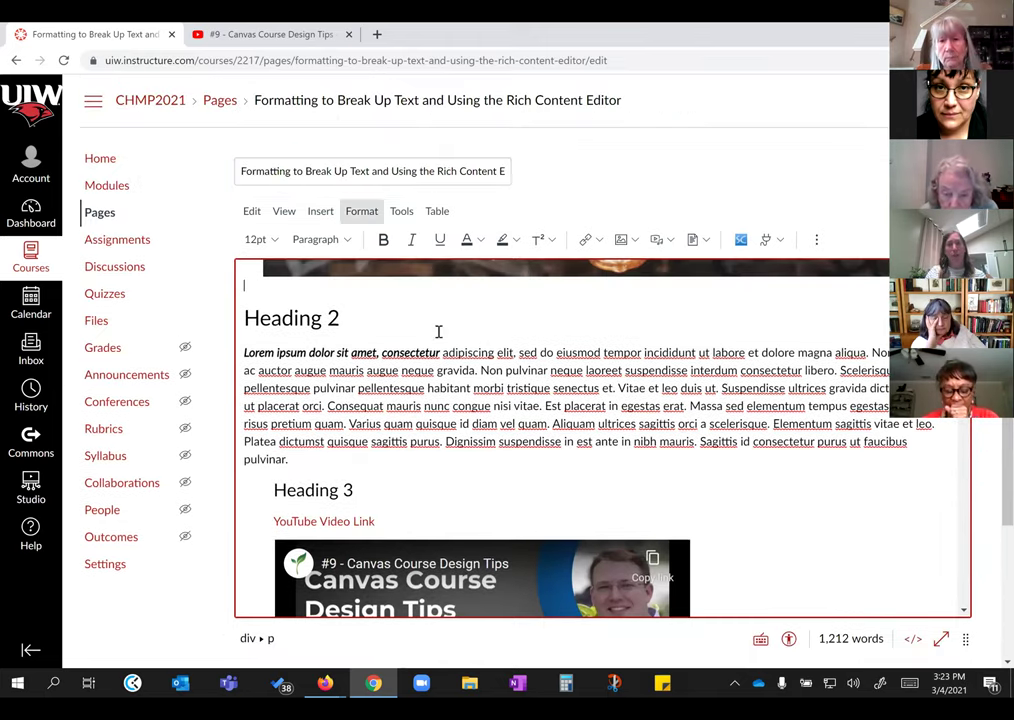
scroll(740, 387, down, 3)
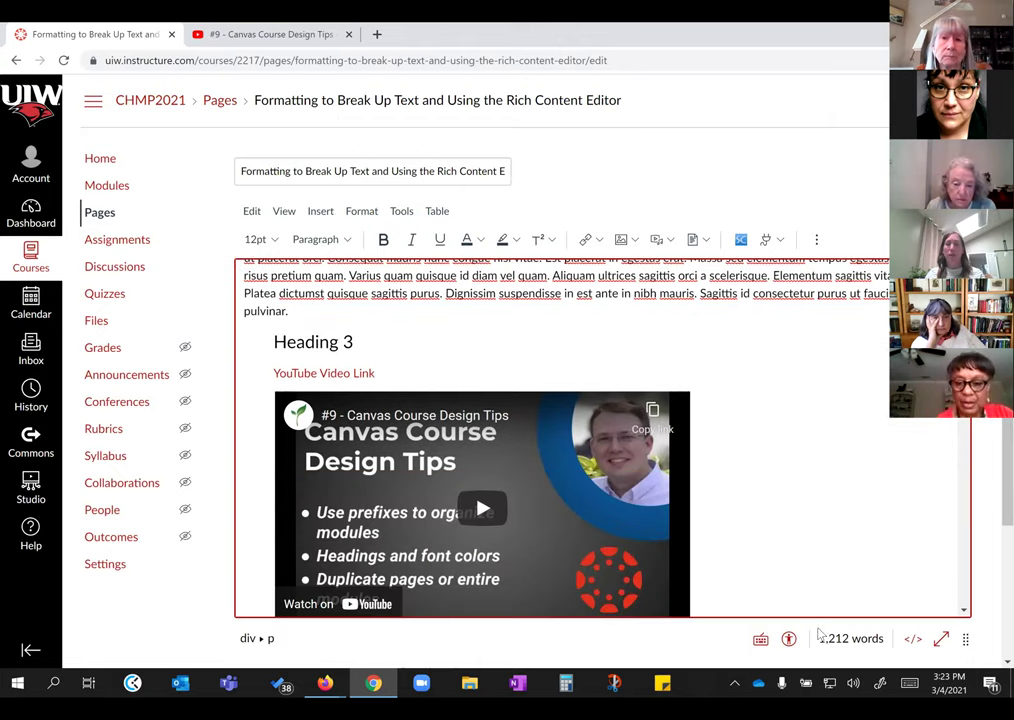
scroll(815, 600, down, 3)
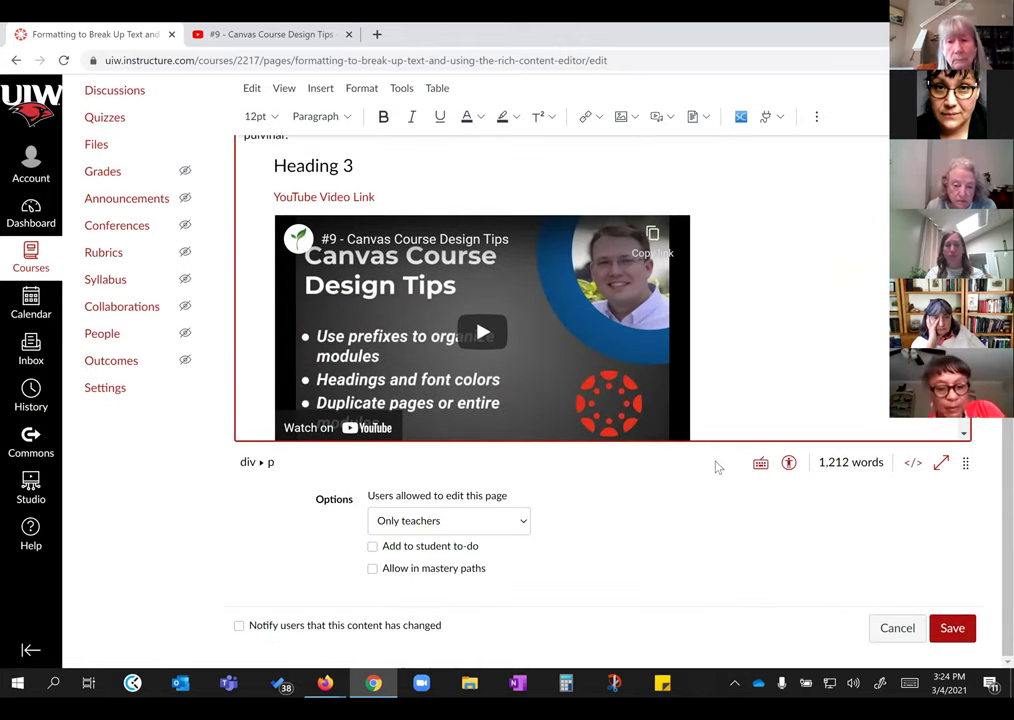
click(788, 463)
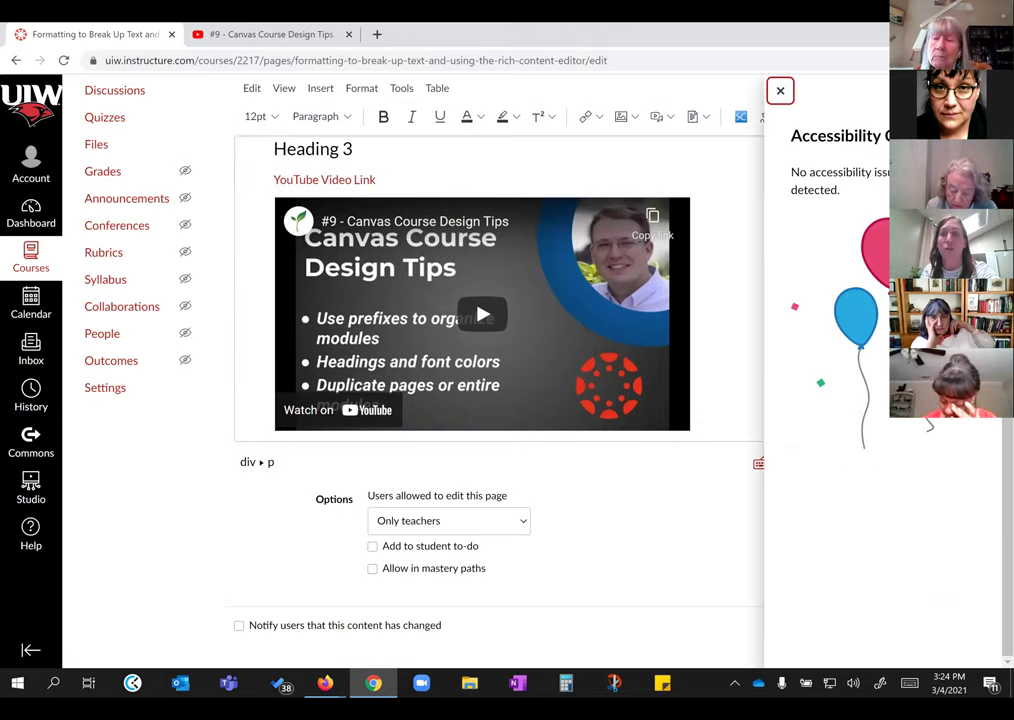
click(780, 91)
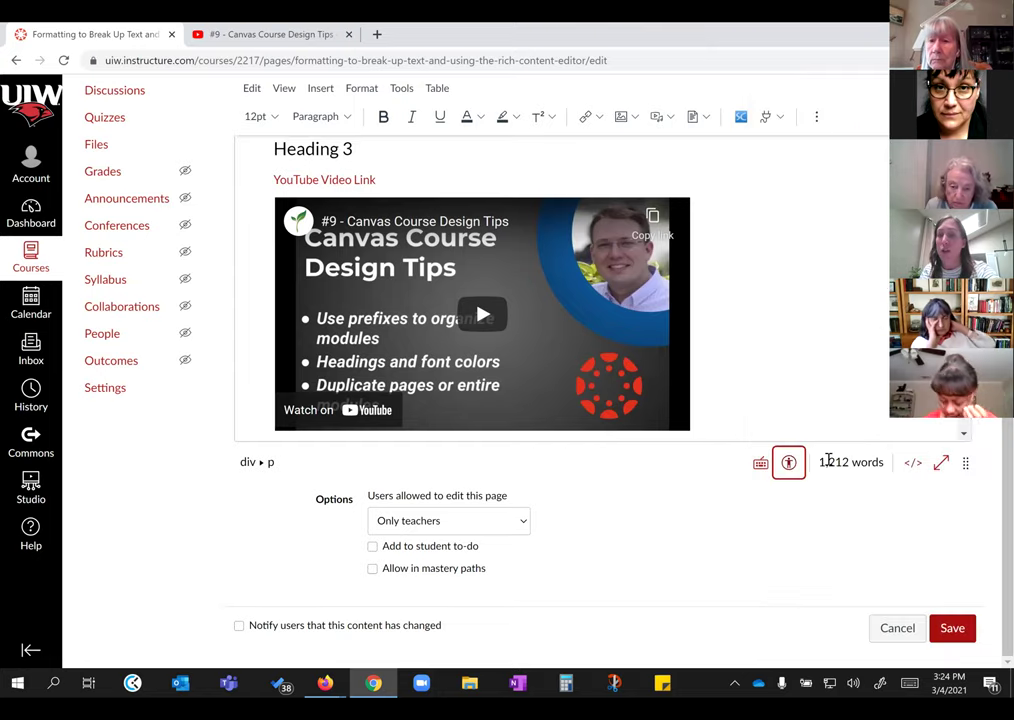
click(913, 464)
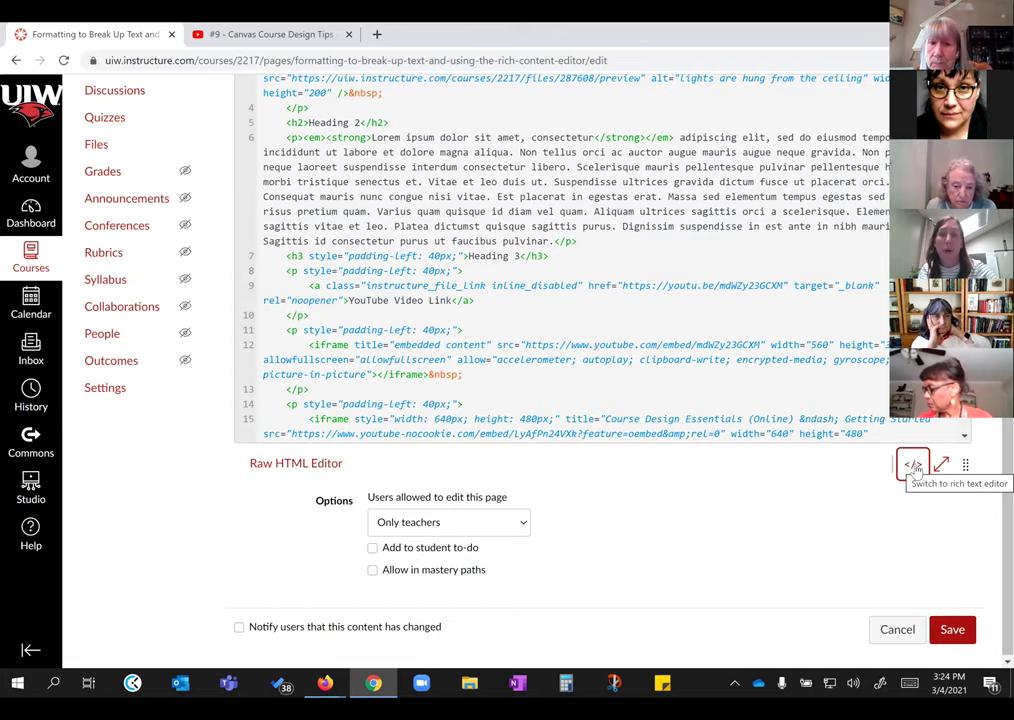
Step: Set the light-bulb image's width to 100% in the page's HTML code and return to the rich text view
scroll(403, 181, up, 1)
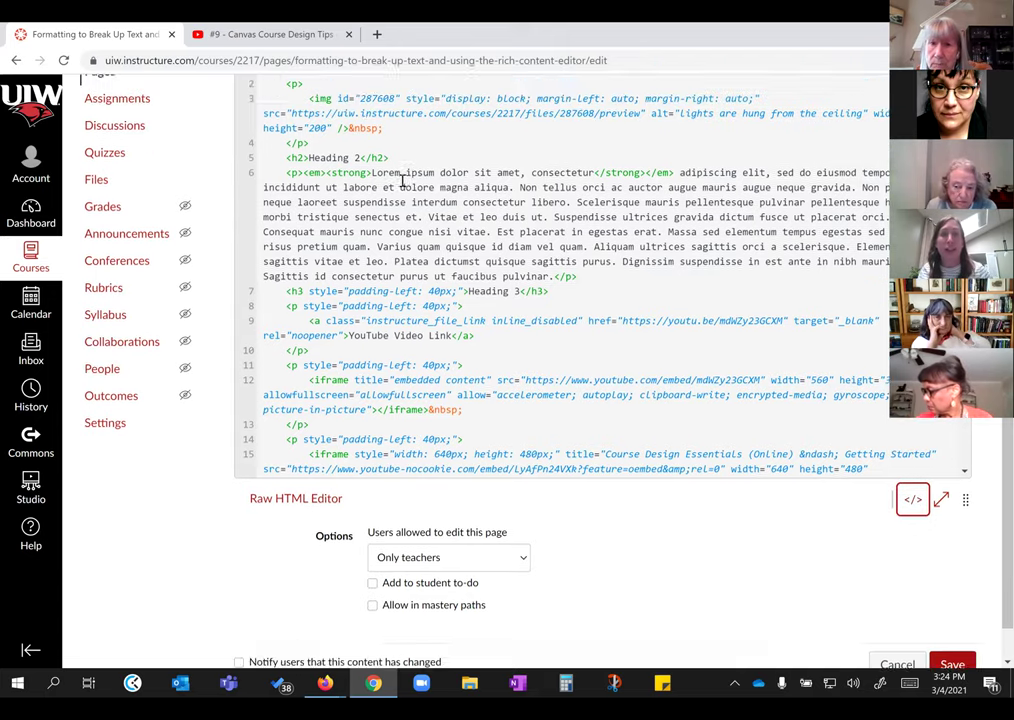
scroll(403, 181, up, 1)
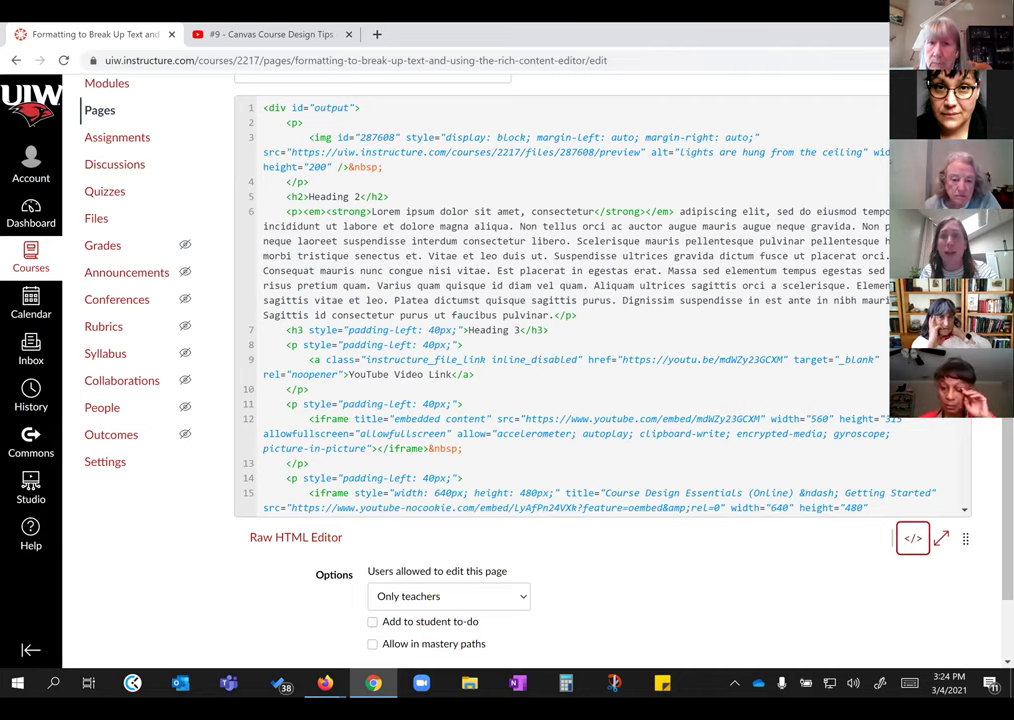
click(723, 426)
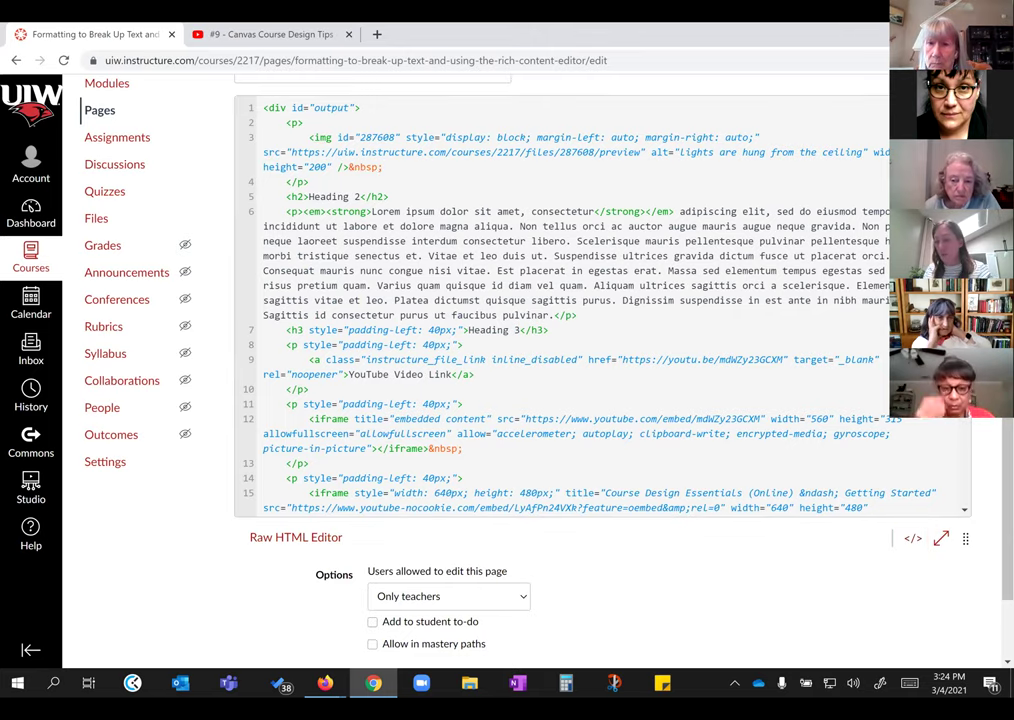
text(100%)
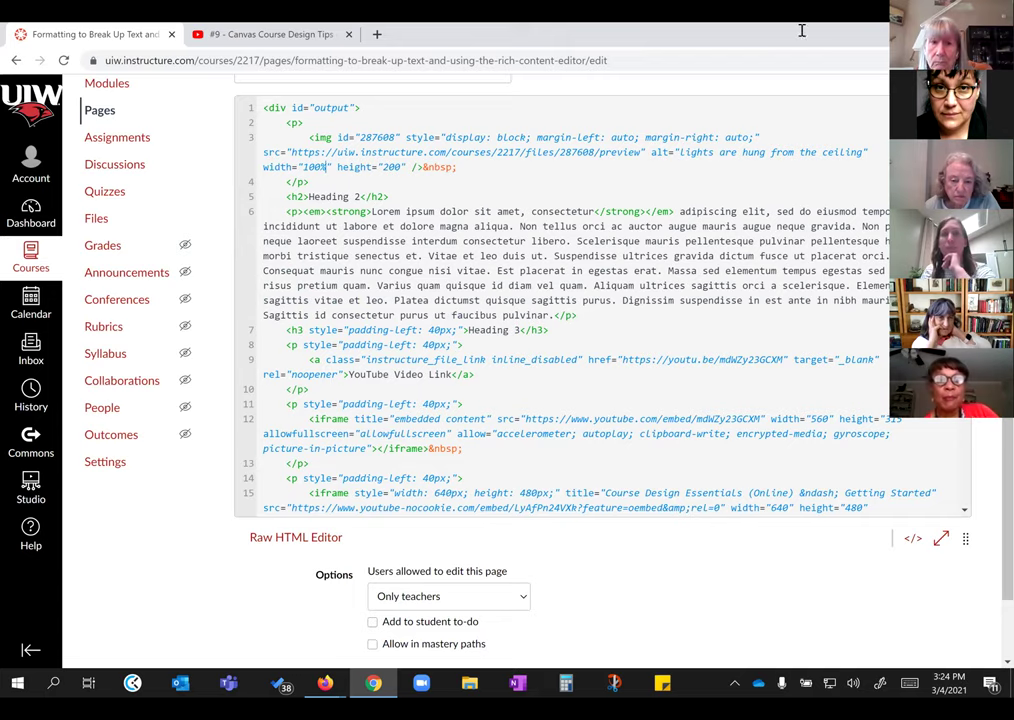
click(913, 538)
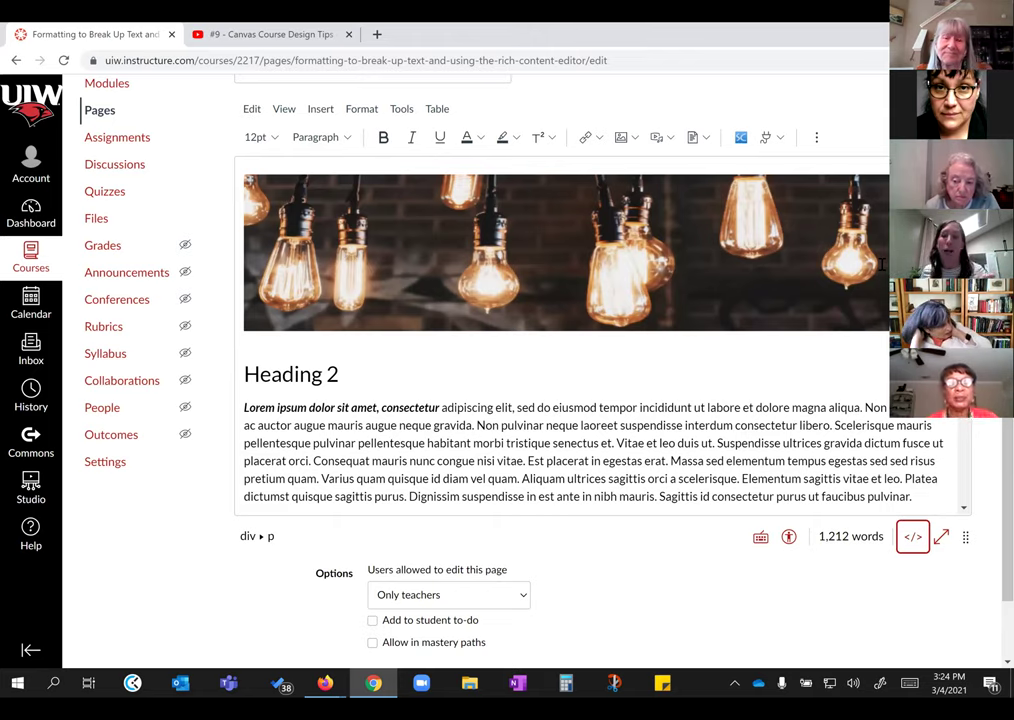
Step: Review the page from the banner image to the embedded videos in the full-screen editor, then return to the normal editor view
click(941, 536)
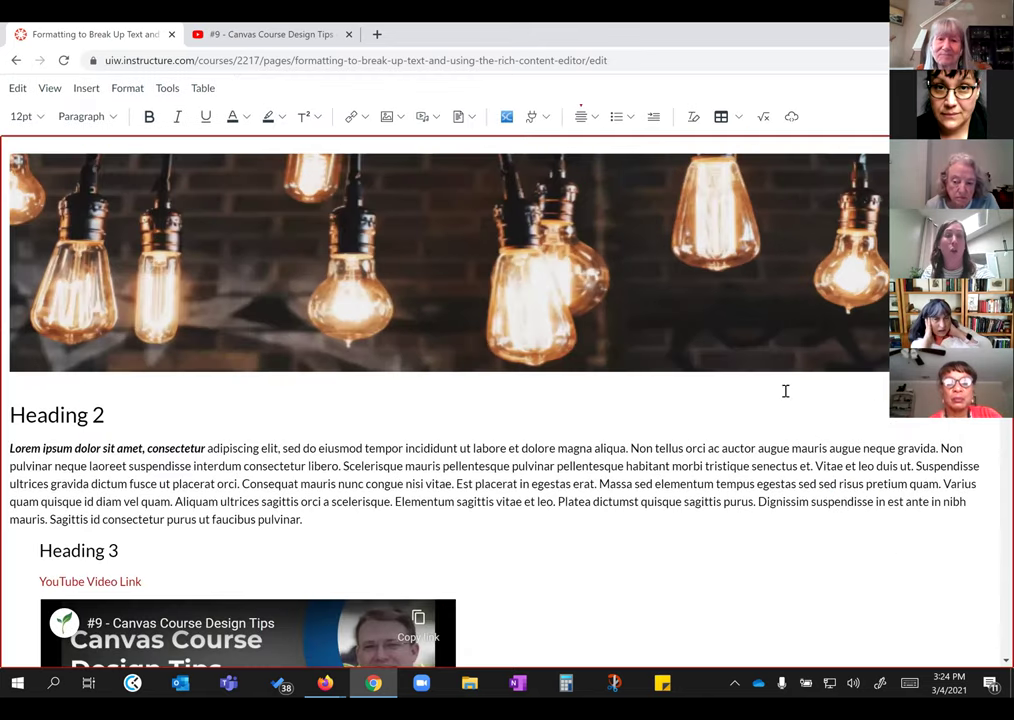
scroll(791, 468, down, 3)
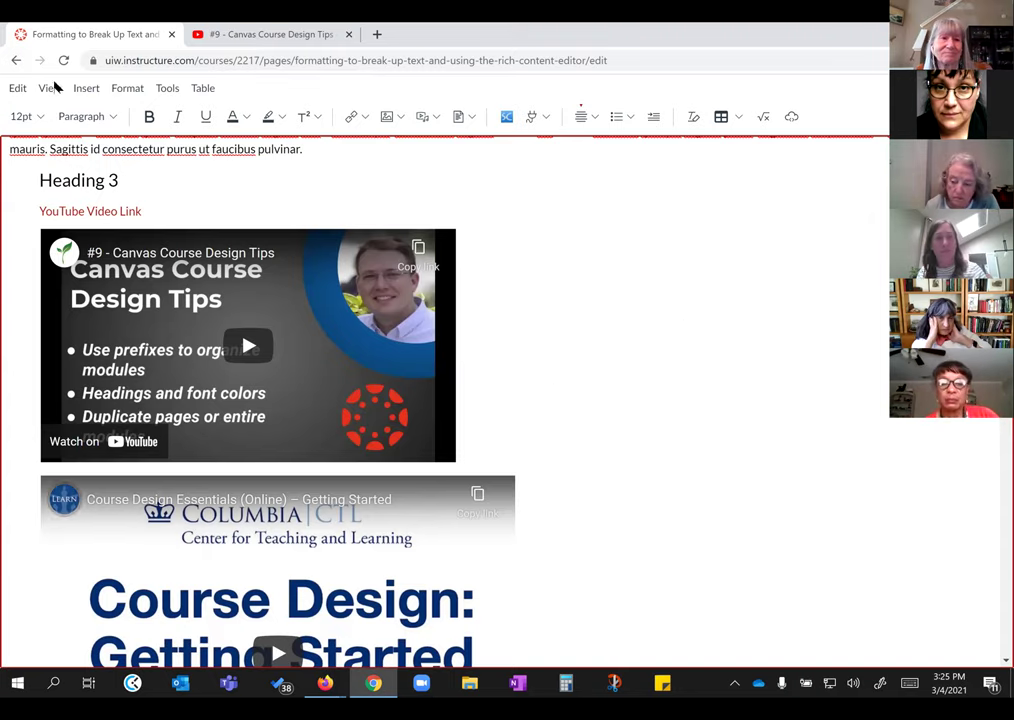
click(433, 182)
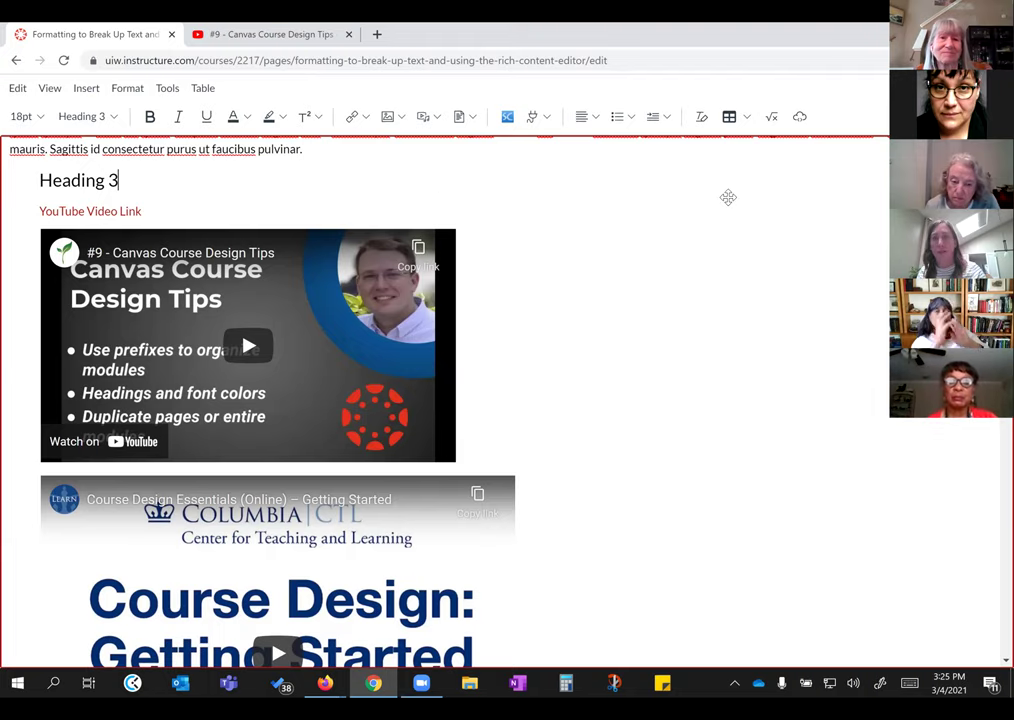
click(713, 295)
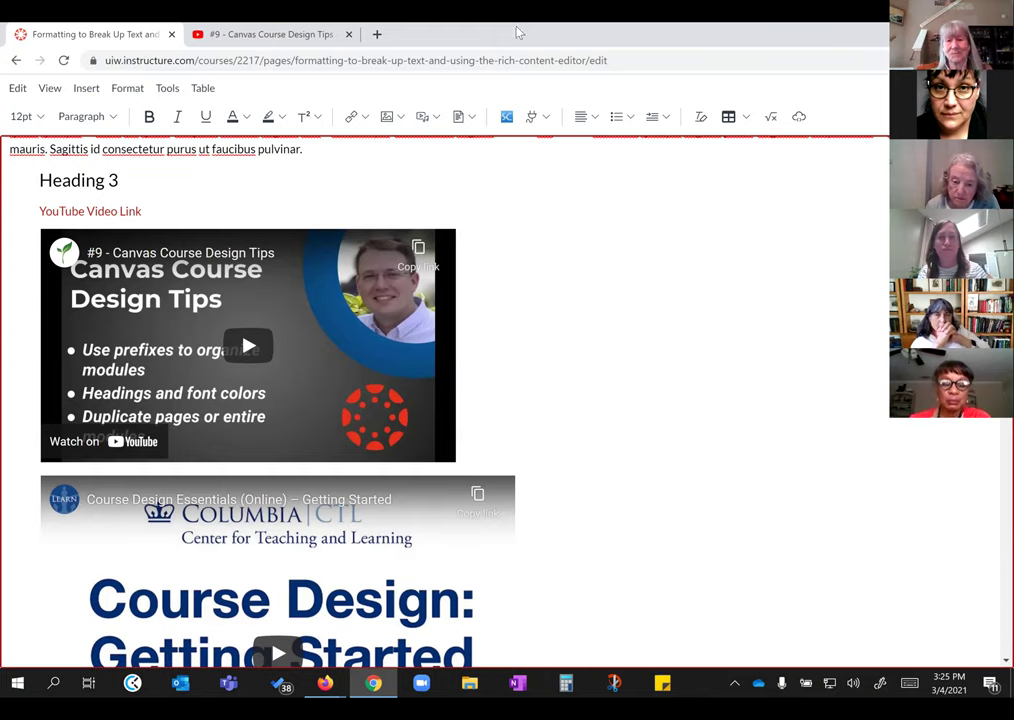
click(17, 62)
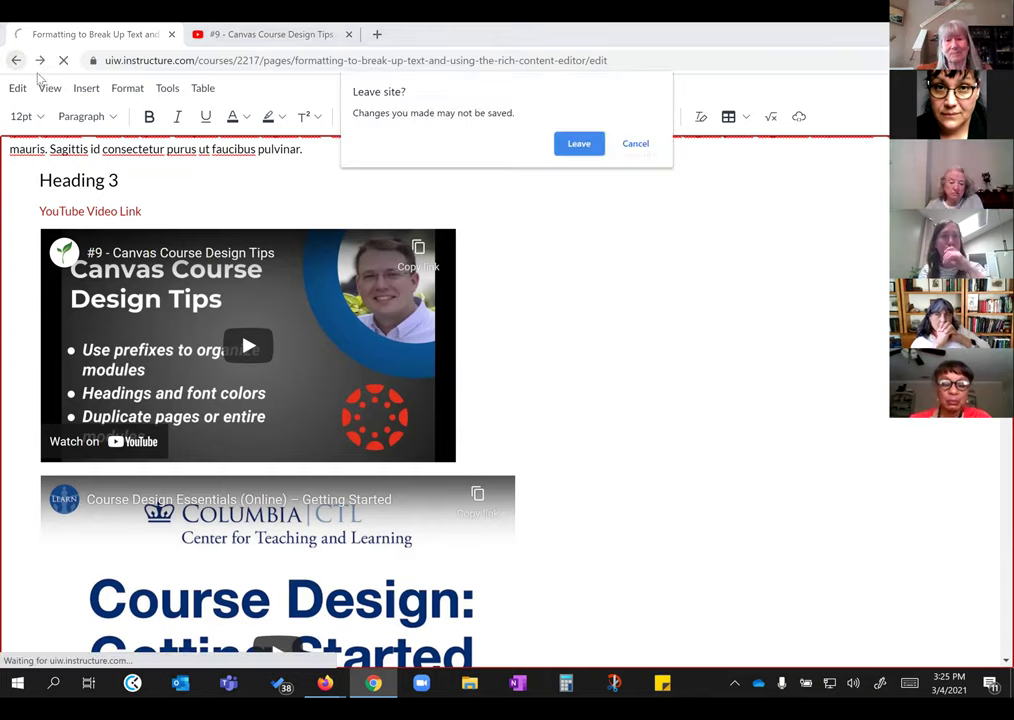
click(613, 144)
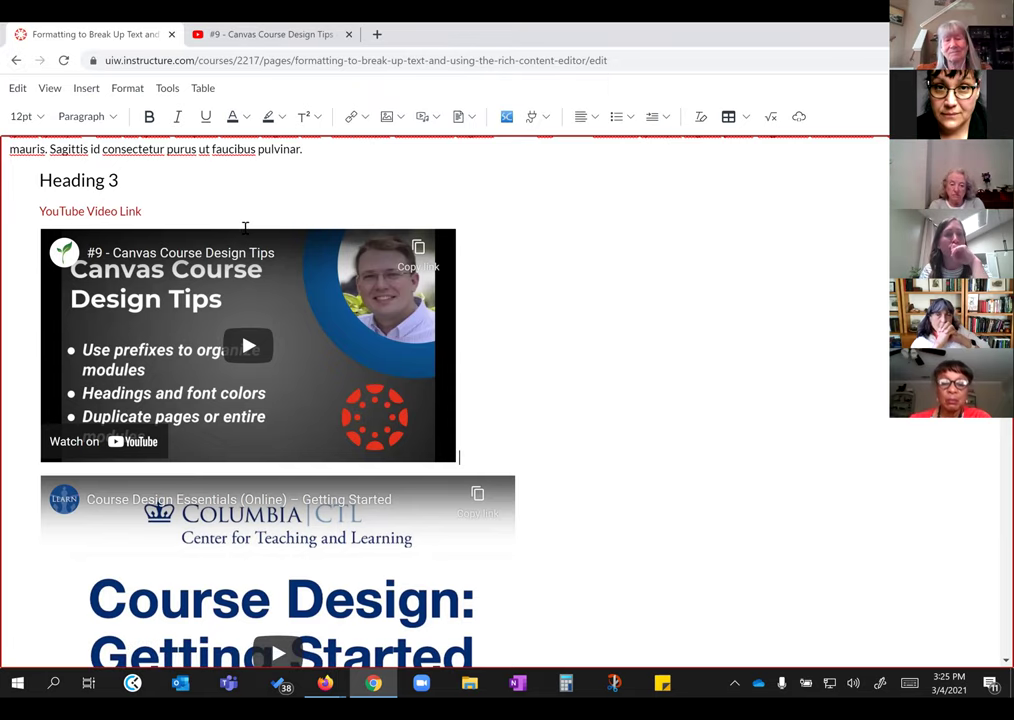
scroll(250, 270, up, 4)
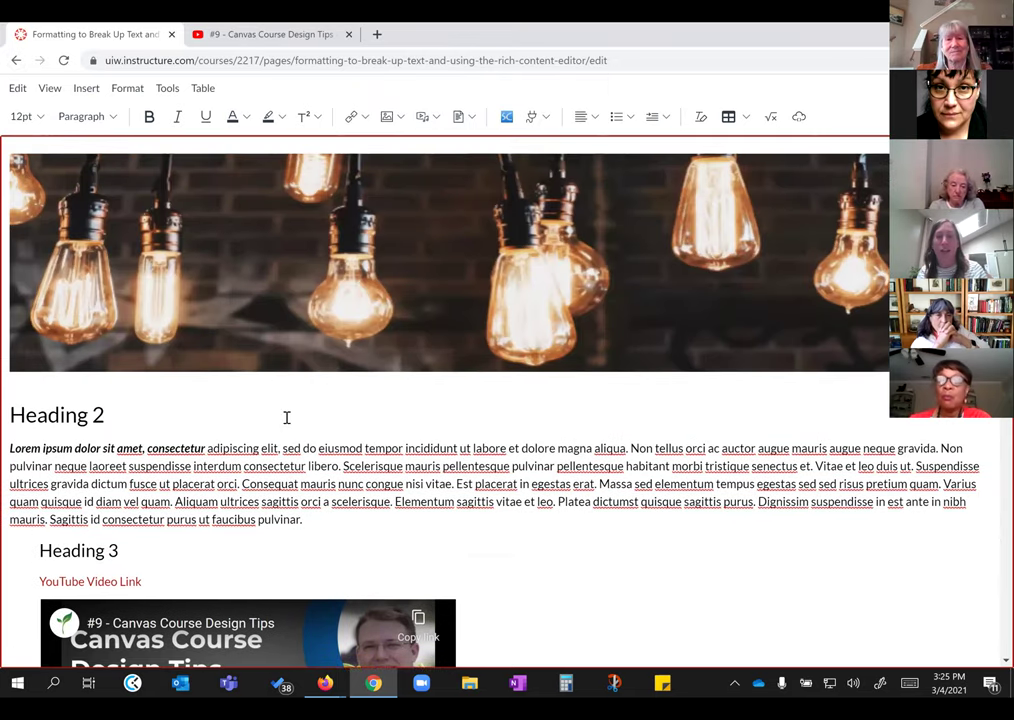
key(Escape)
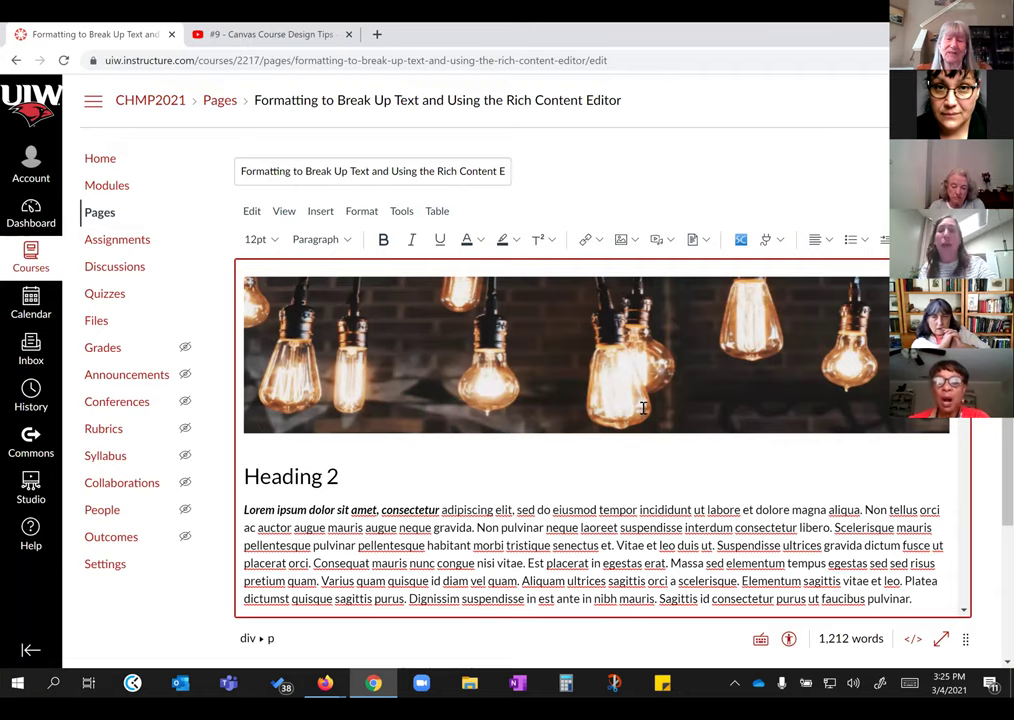
Step: Make the page's editing area taller
scroll(647, 442, down, 1)
scroll(647, 442, down, 2)
scroll(946, 539, down, 3)
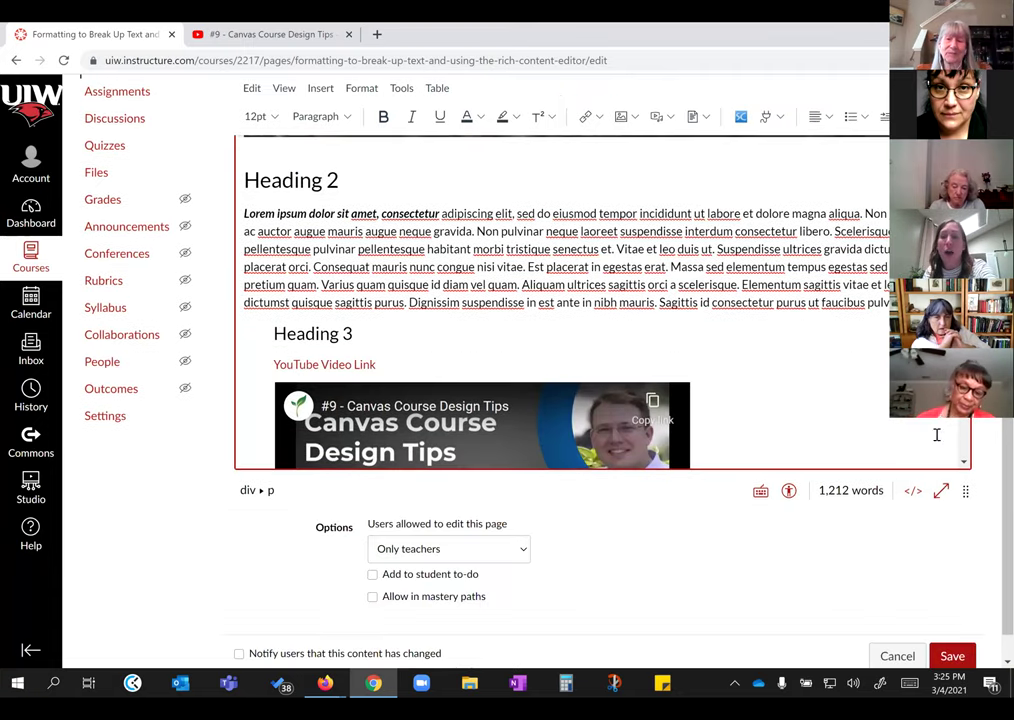
drag(965, 467, 964, 541)
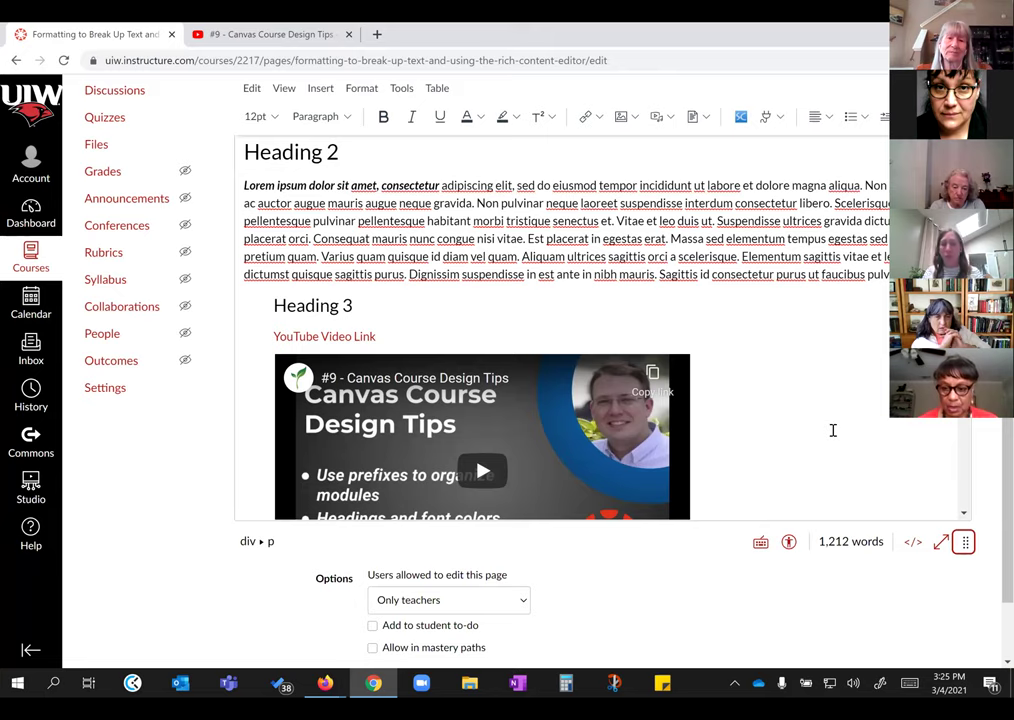
Step: Keep page editing limited to Only teachers, enable notifying users that the content has changed, and save the page
scroll(697, 582, down, 2)
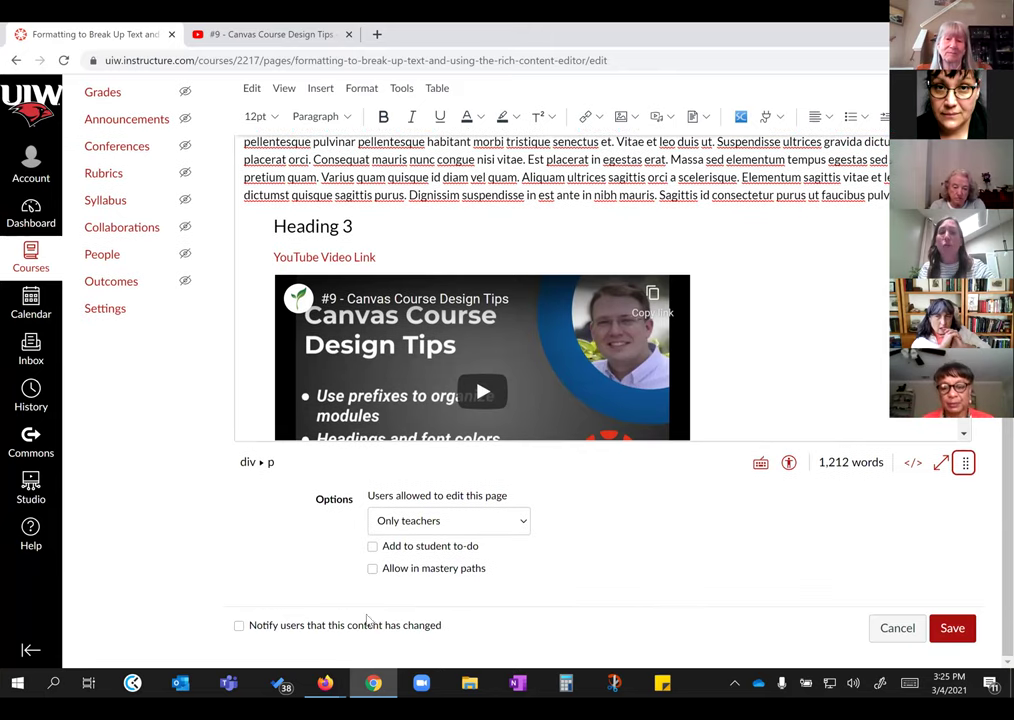
click(525, 523)
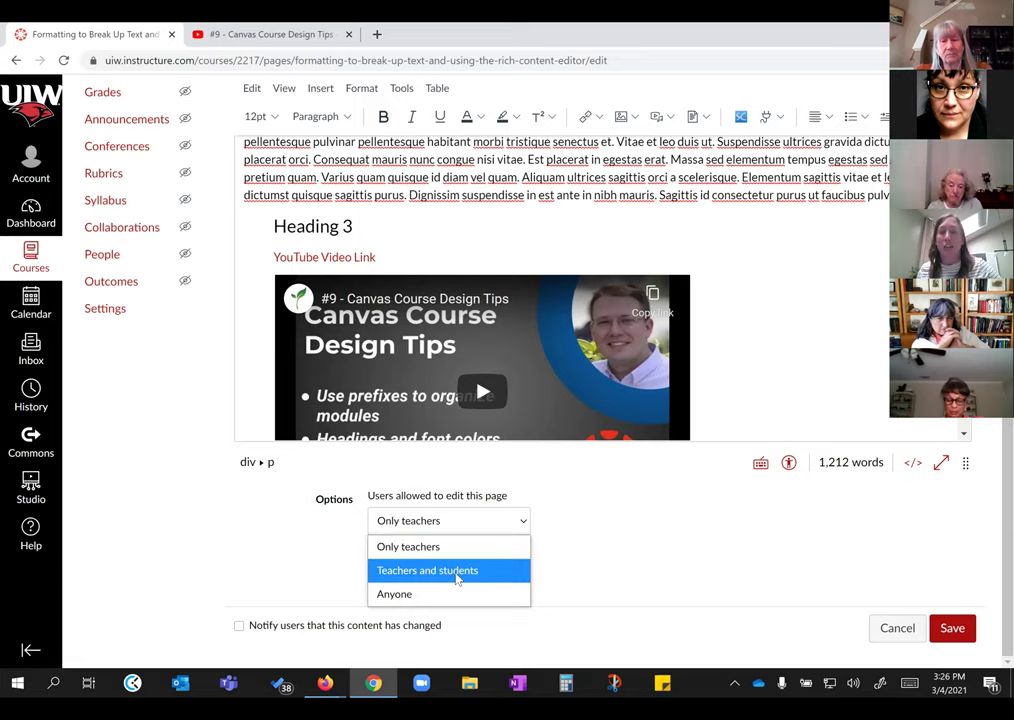
click(652, 538)
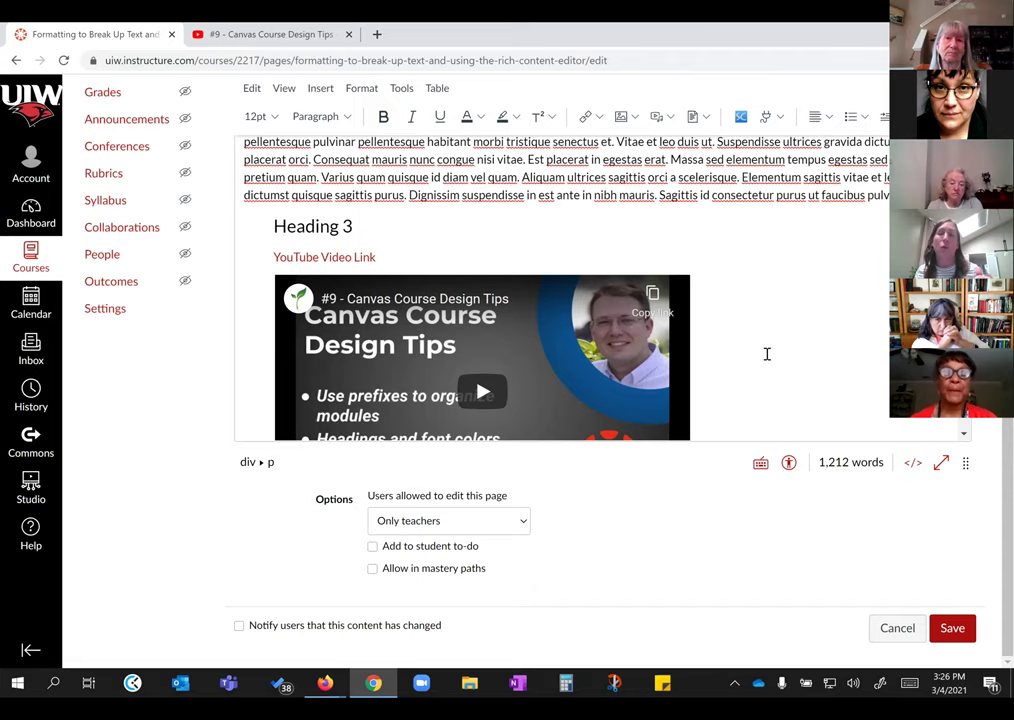
click(239, 627)
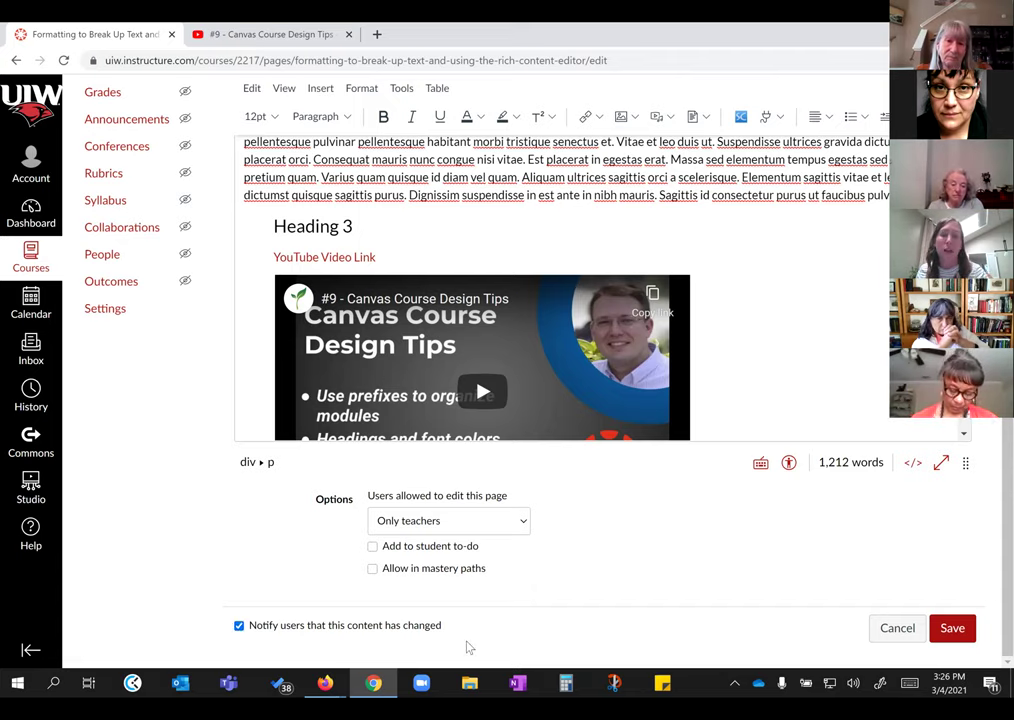
click(954, 636)
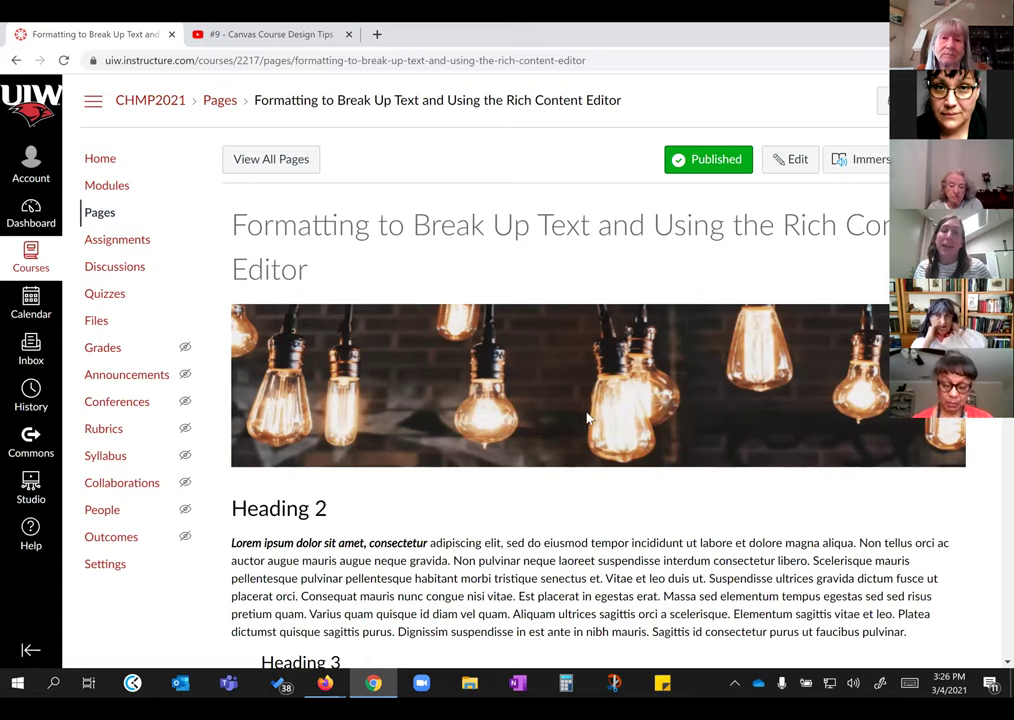
Step: Look over the saved formatting page and return to the list of all course pages
scroll(762, 355, down, 3)
scroll(688, 342, down, 2)
scroll(688, 342, up, 5)
click(291, 167)
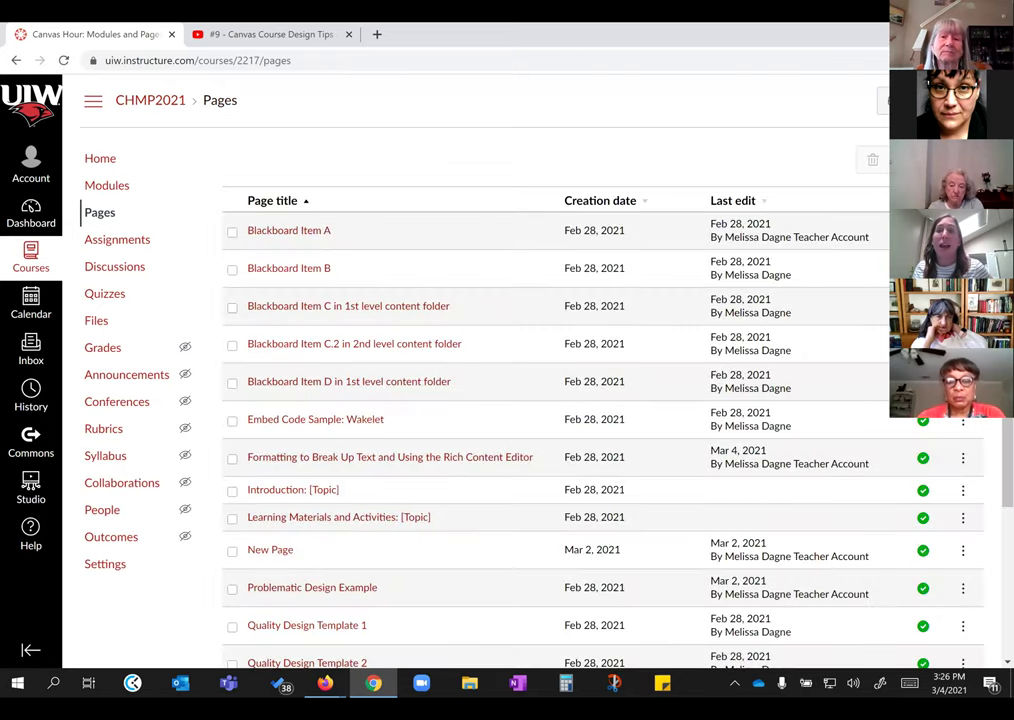
click(884, 100)
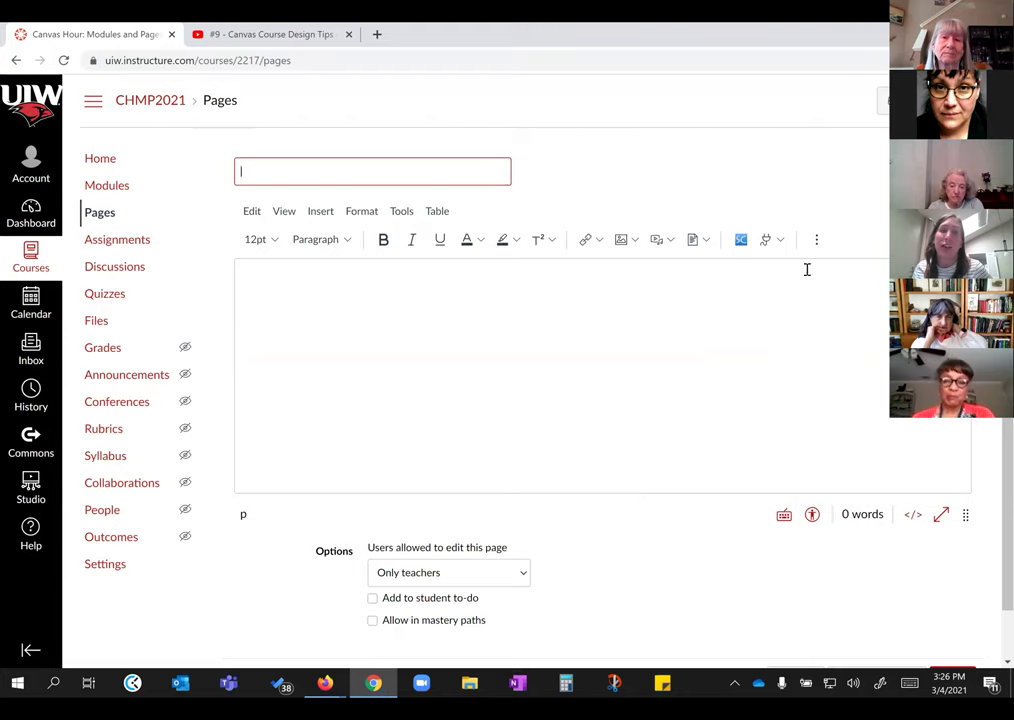
scroll(634, 446, down, 1)
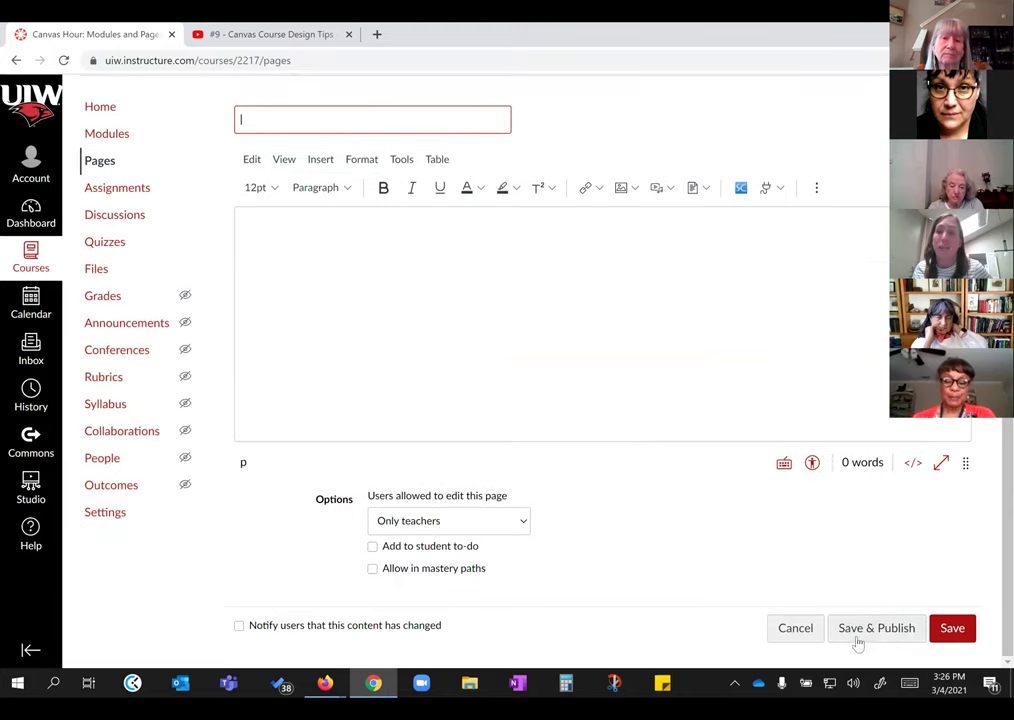
click(803, 627)
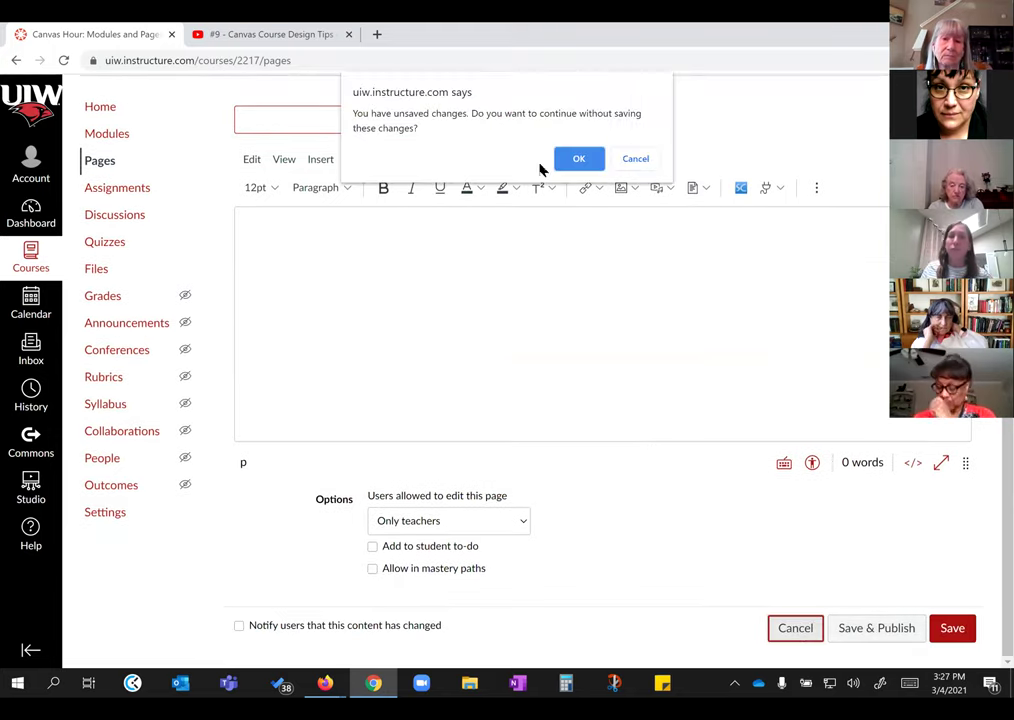
click(580, 160)
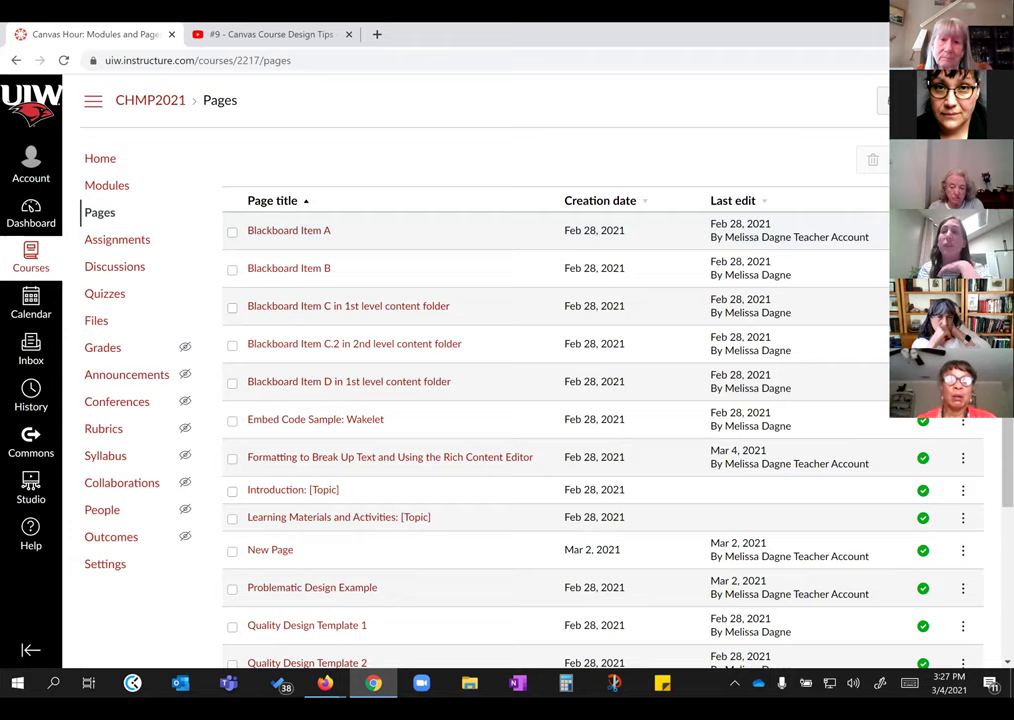
click(963, 230)
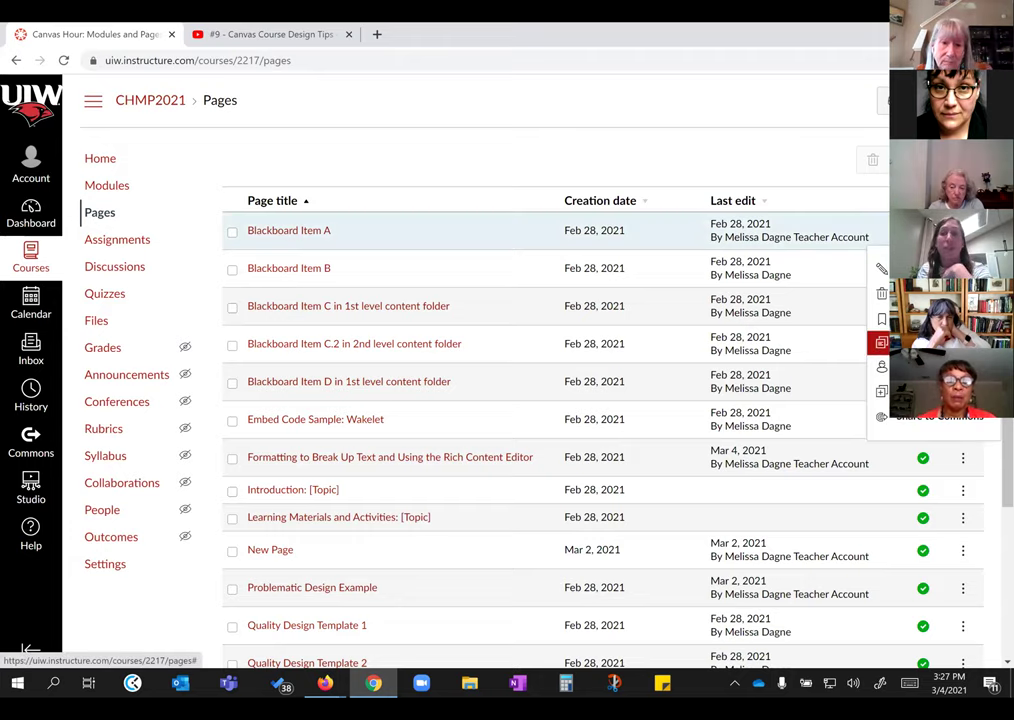
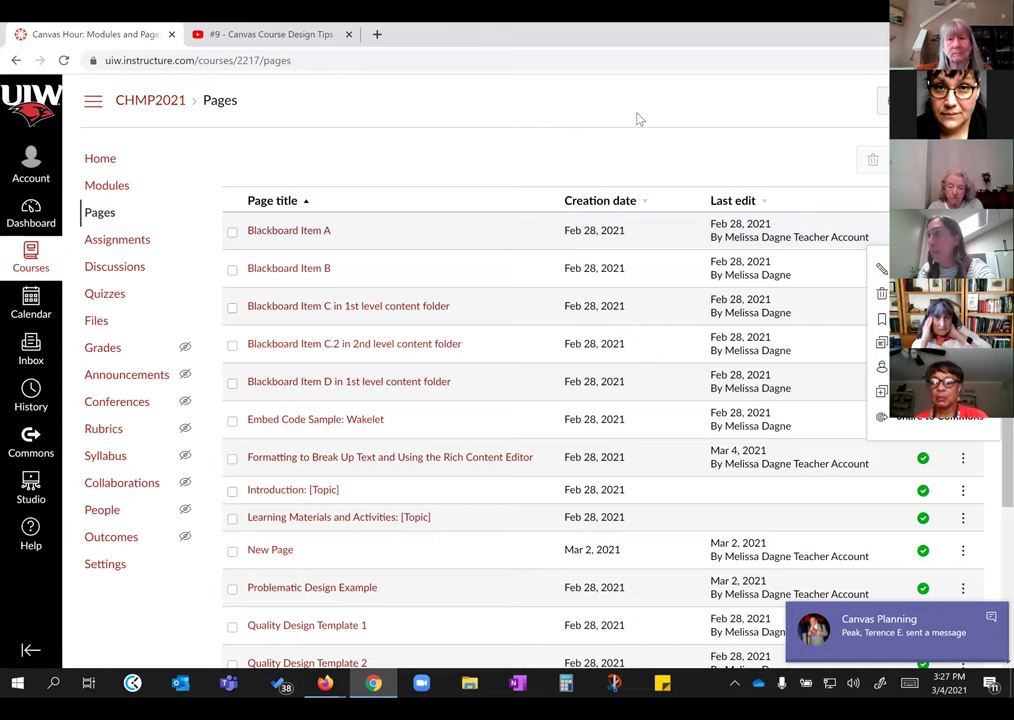
click(783, 149)
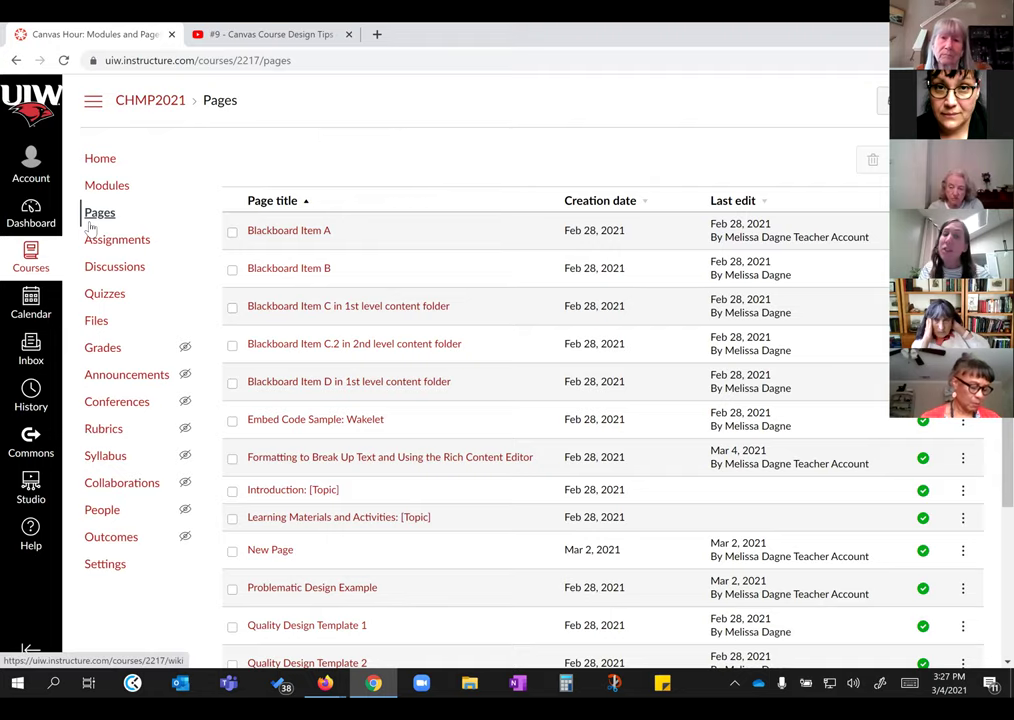
Step: Create a page titled "New Page" with the body text "Hello!" and save it without publishing
click(873, 165)
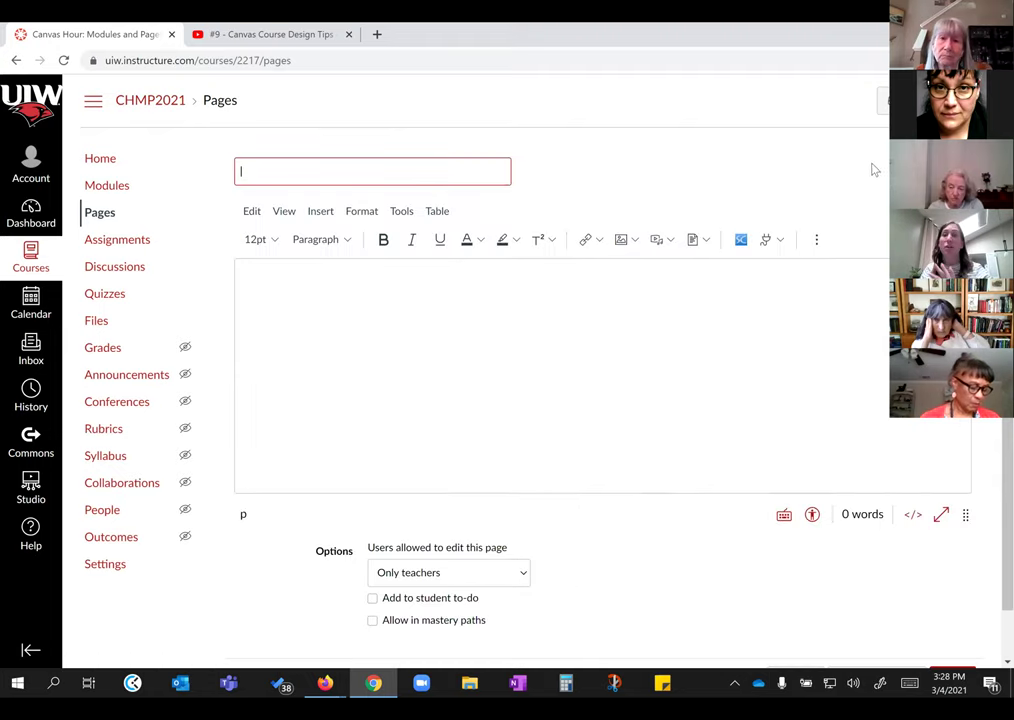
text(New Page)
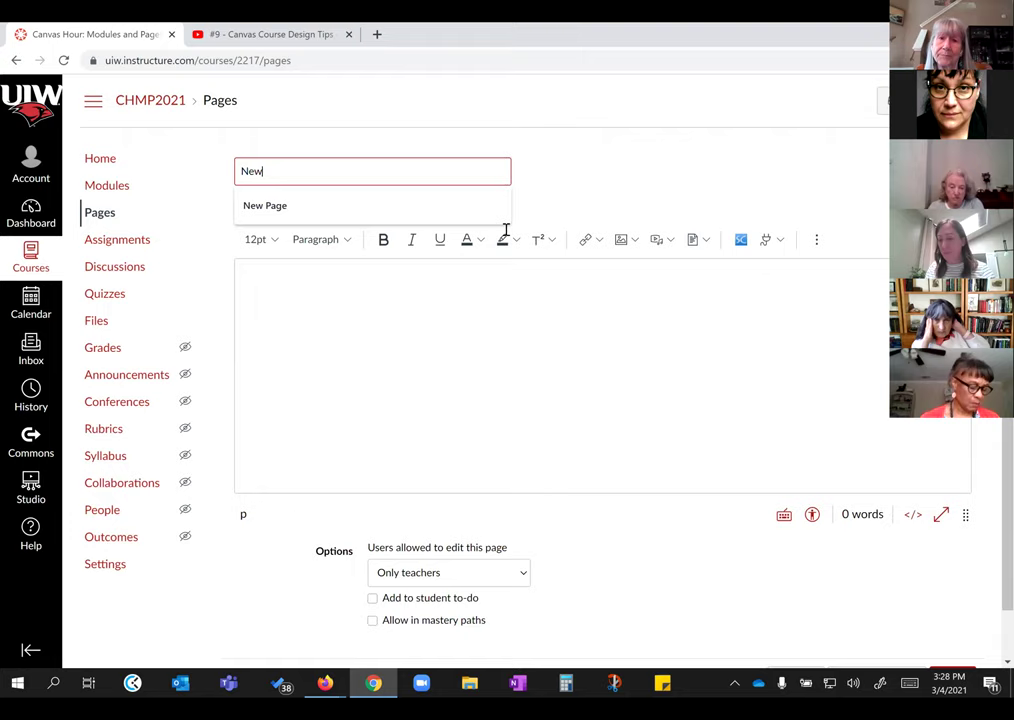
click(538, 296)
text(HEllo)
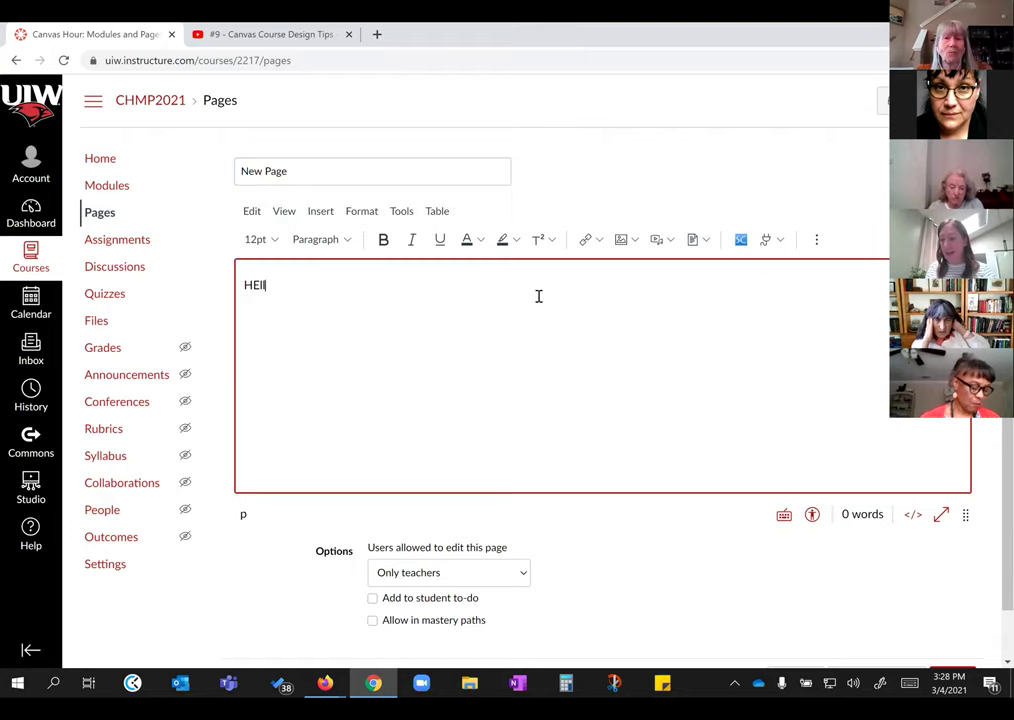
key(BackSpace)
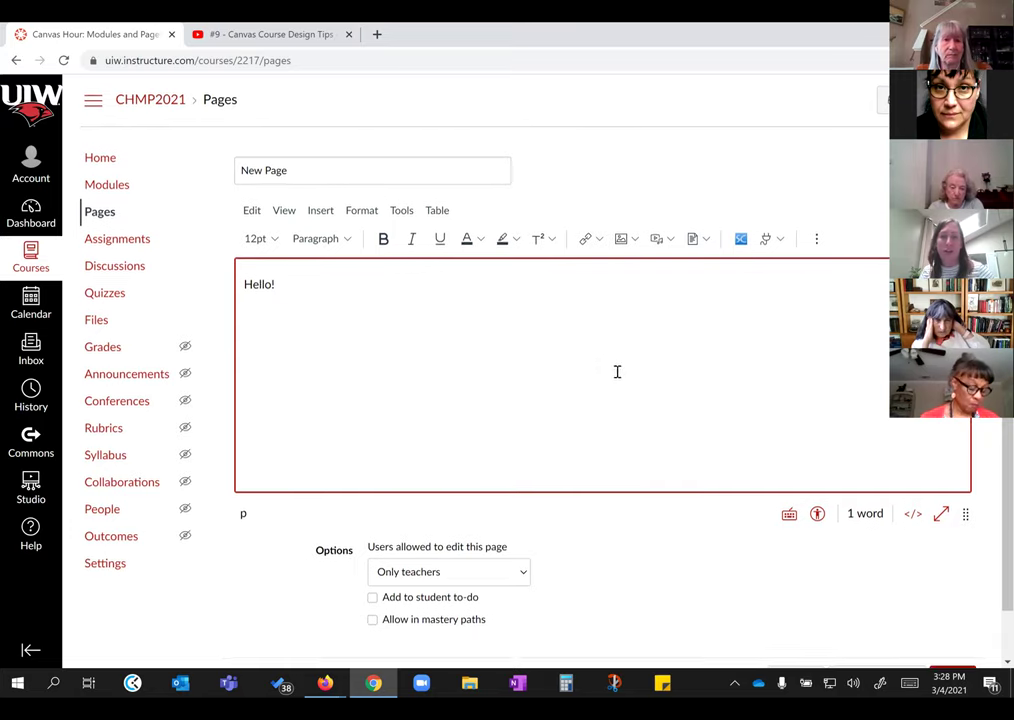
scroll(700, 430, down, 1)
click(950, 628)
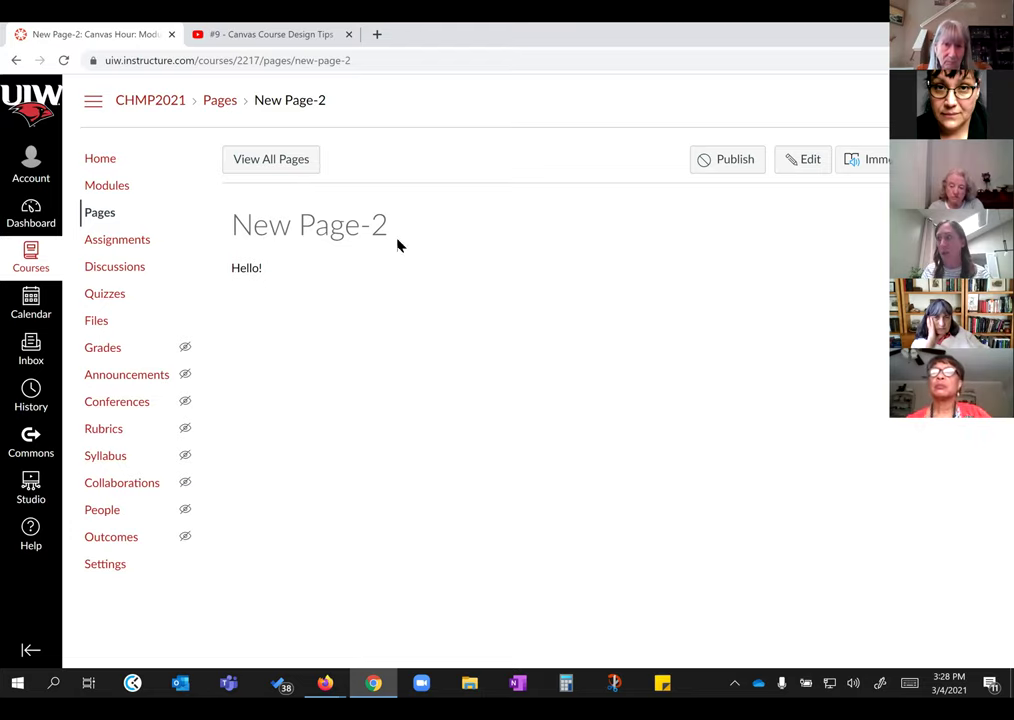
Step: Add the existing course pages "New Page" and "New Page-2" together to the "Let's Build a Module!" module without indentation
click(106, 188)
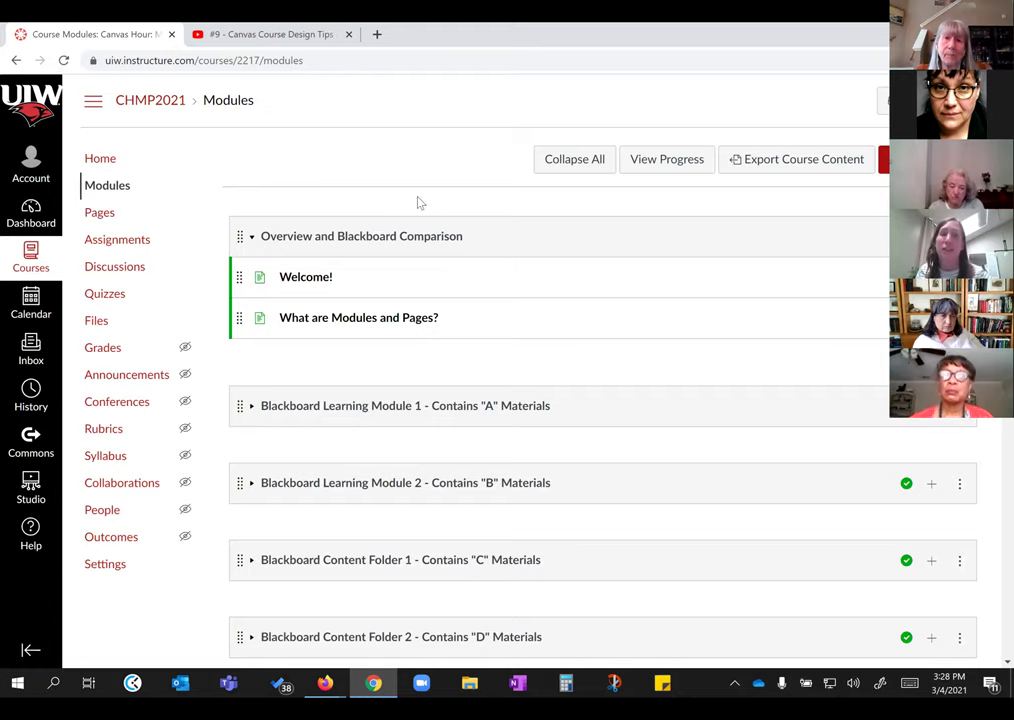
scroll(420, 203, down, 8)
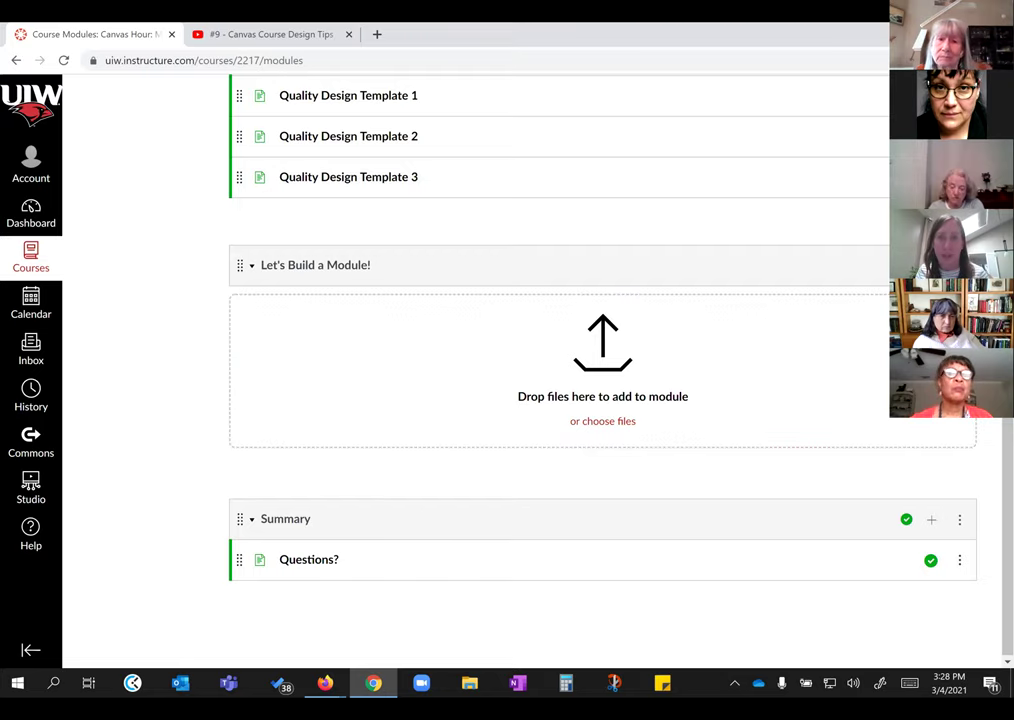
click(931, 265)
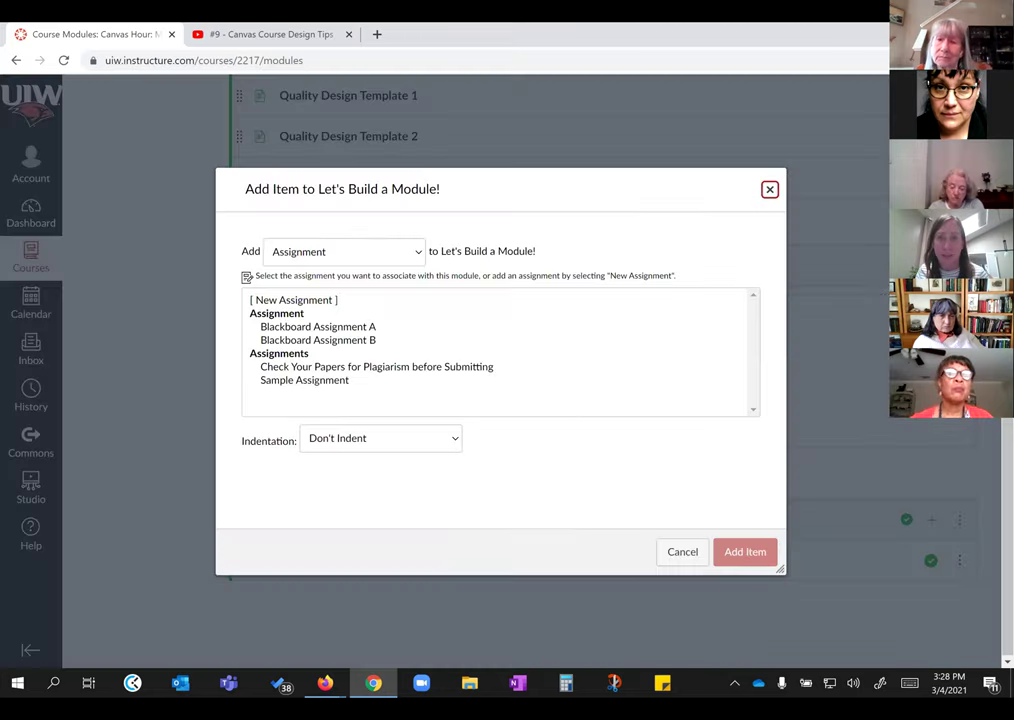
click(405, 252)
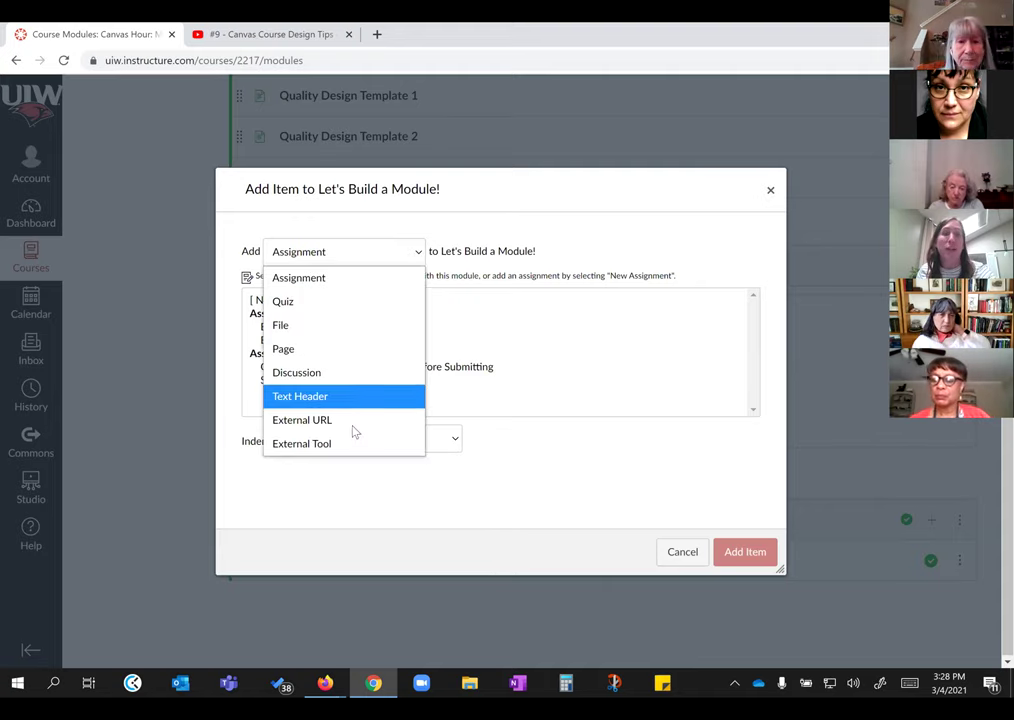
click(320, 349)
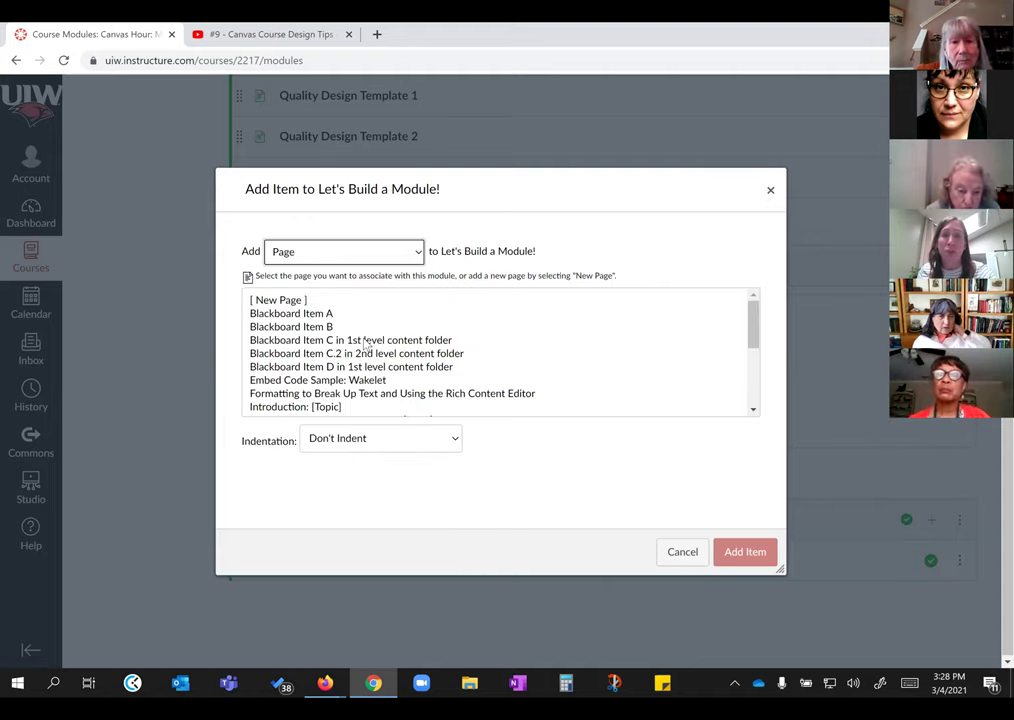
scroll(370, 330, down, 3)
scroll(305, 322, up, 2)
click(290, 360)
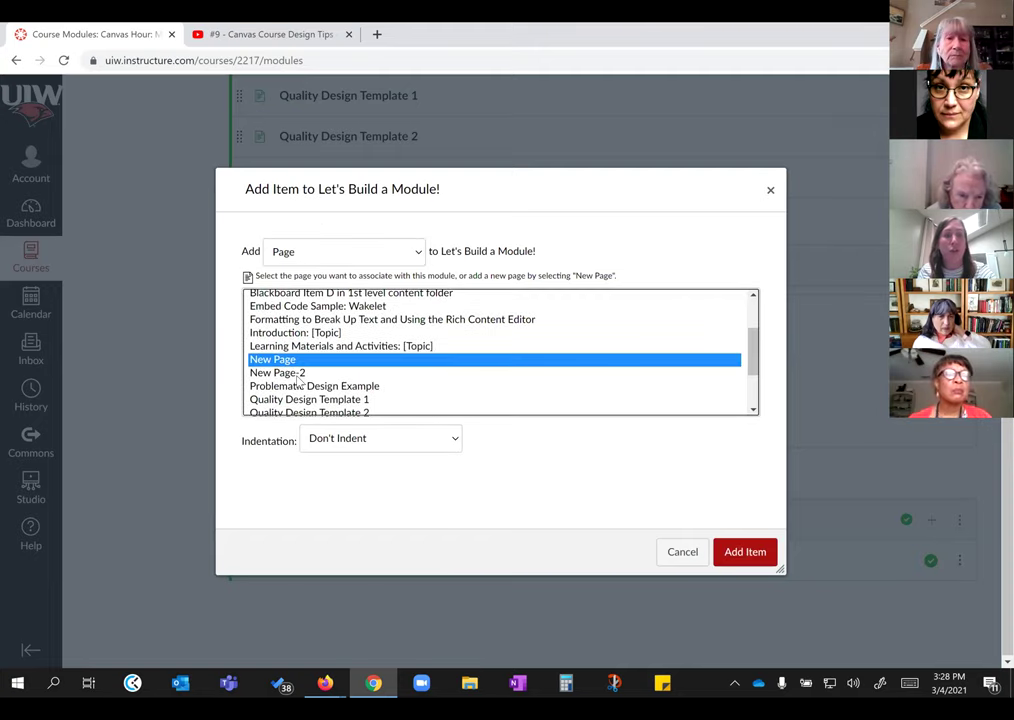
click(295, 373)
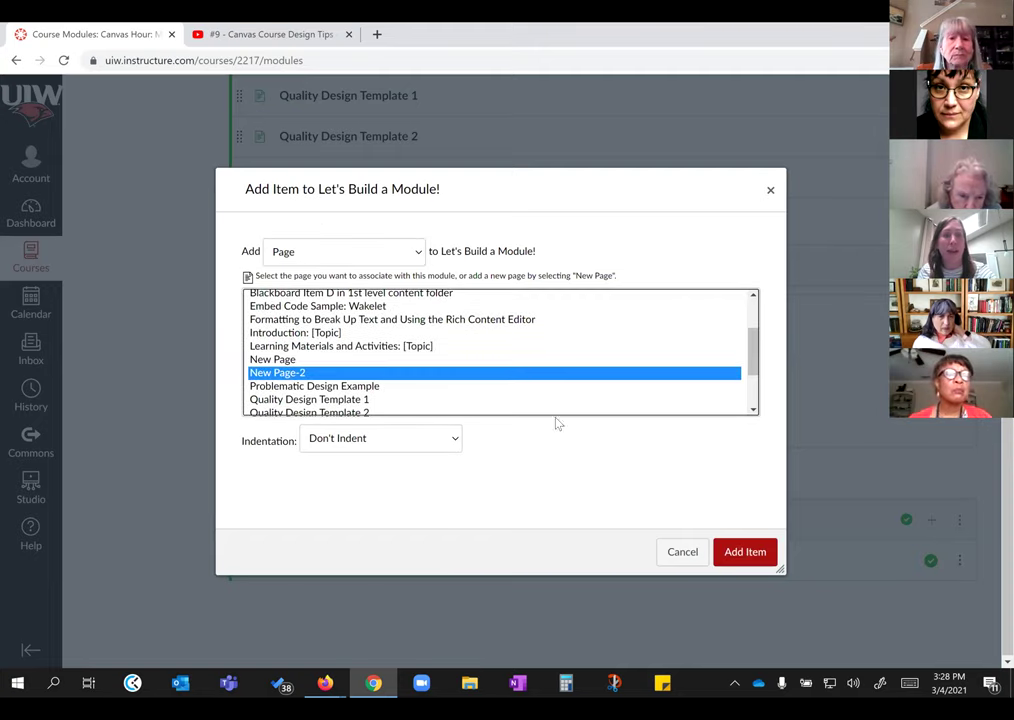
ctrl+click(290, 359)
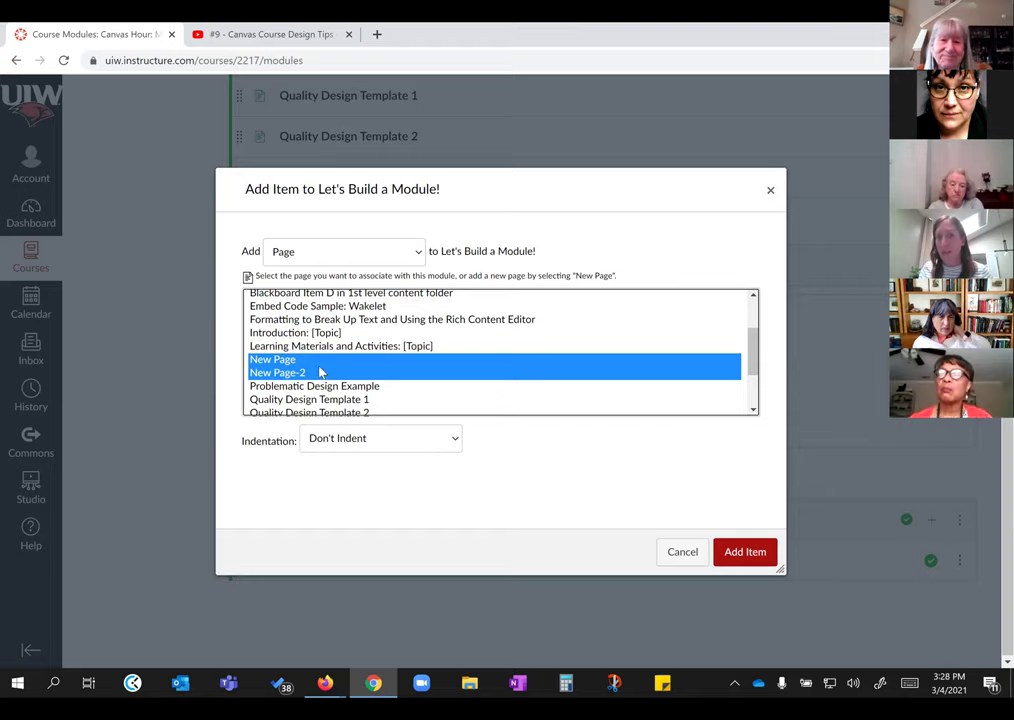
click(762, 562)
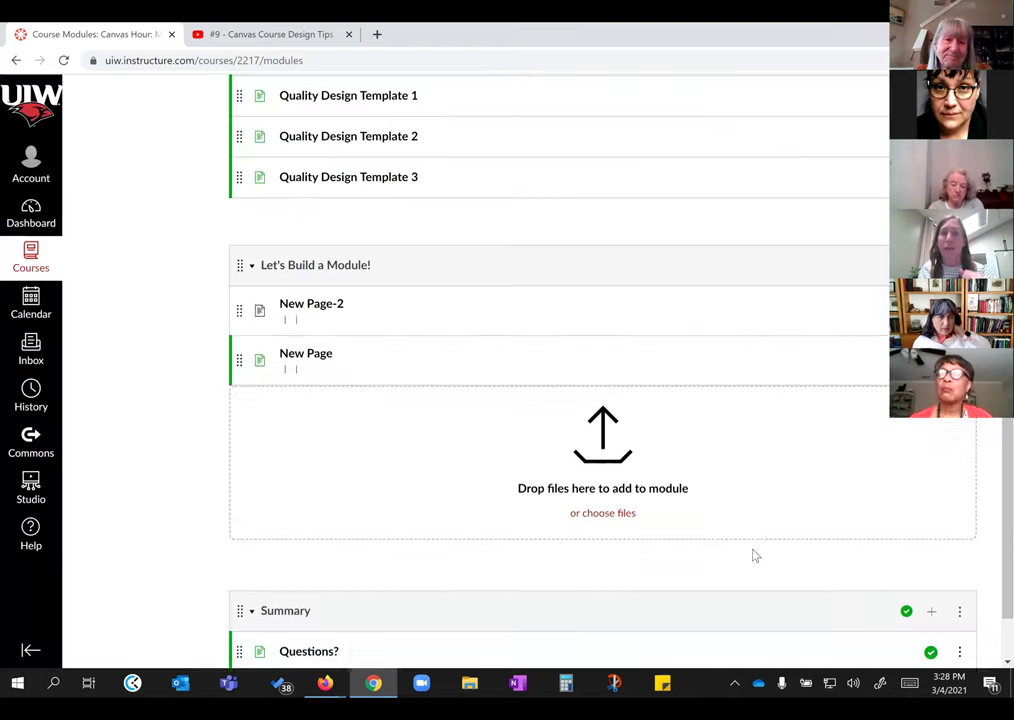
Step: Open the "New Page" item of the "Let's Build a Module!" module in a new browser tab
right_click(299, 350)
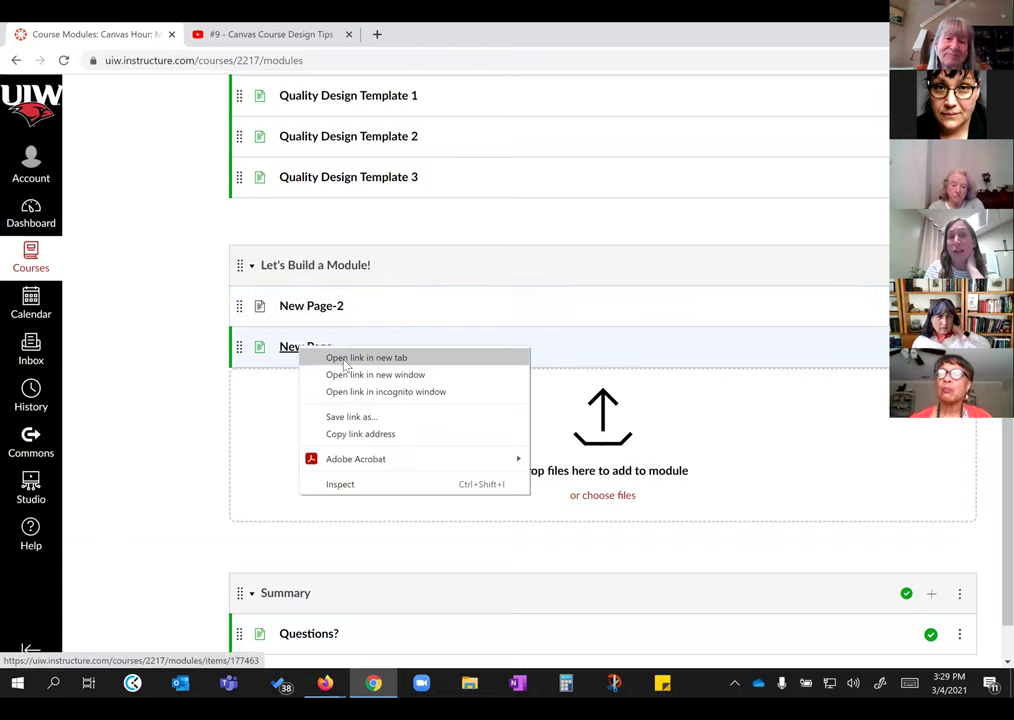
Step: Open New Page from the Let's Build a Module! module in a separate browser tab, view it and return to the module list
click(345, 358)
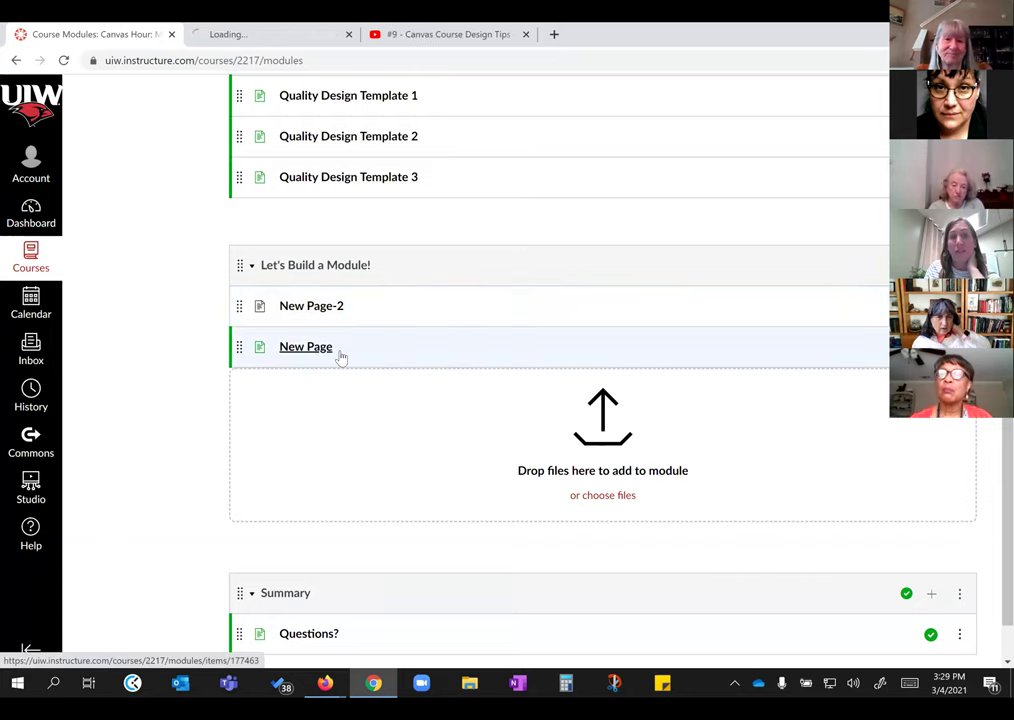
click(283, 36)
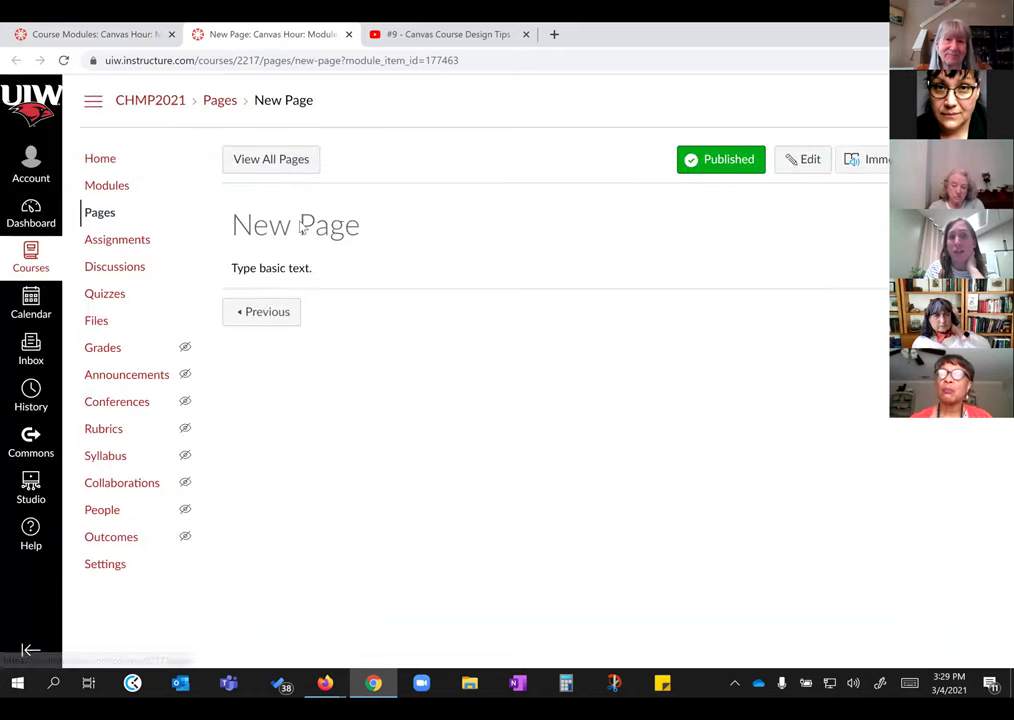
click(82, 42)
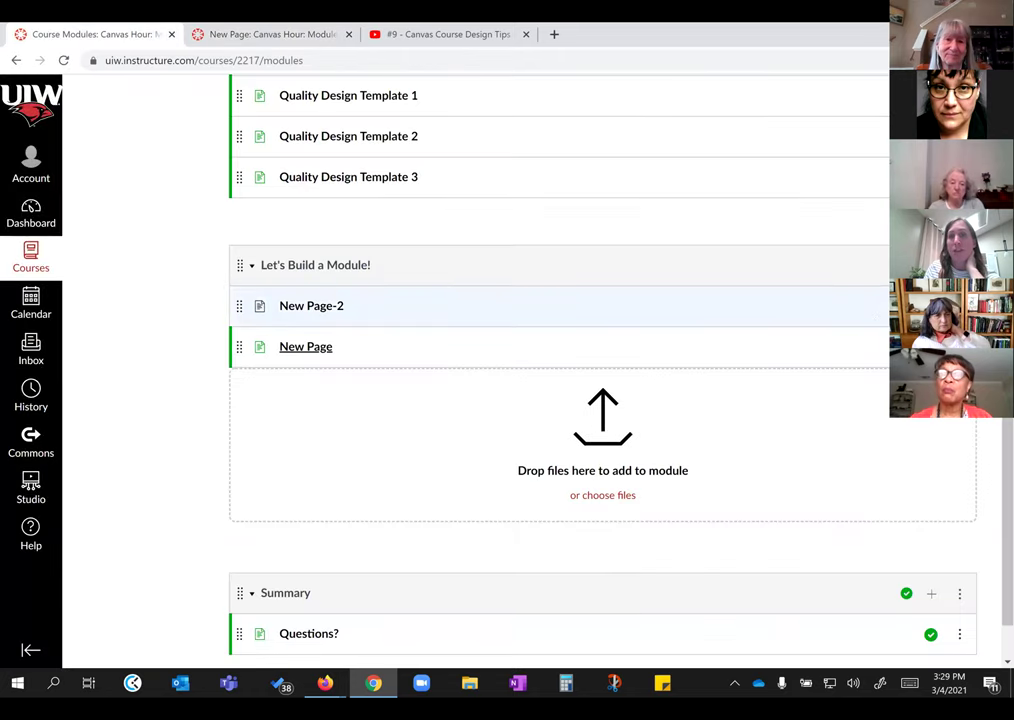
Step: Open New Page-2 from the same module in its own browser tab, view its content and return to the module list
right_click(317, 317)
right_click(323, 308)
click(349, 318)
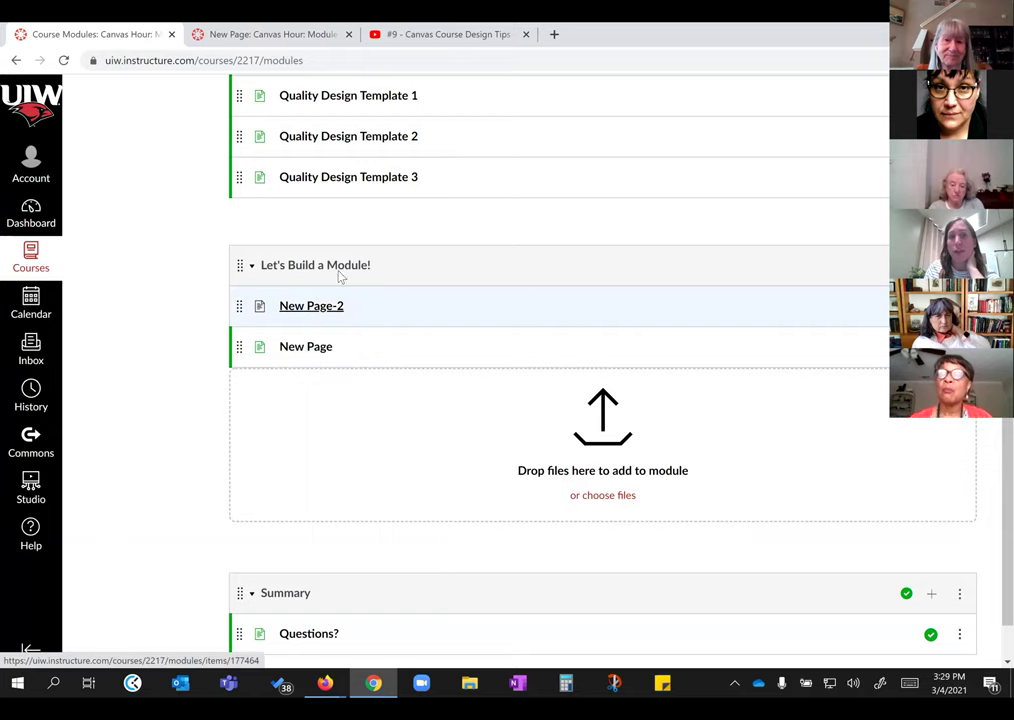
click(403, 35)
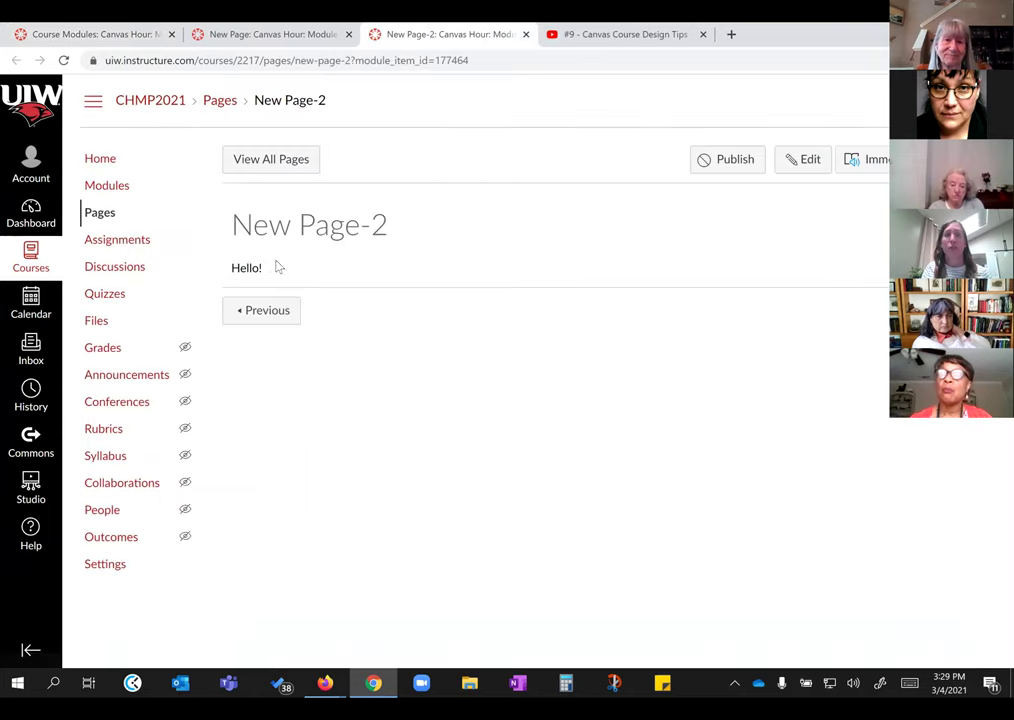
click(258, 38)
click(100, 34)
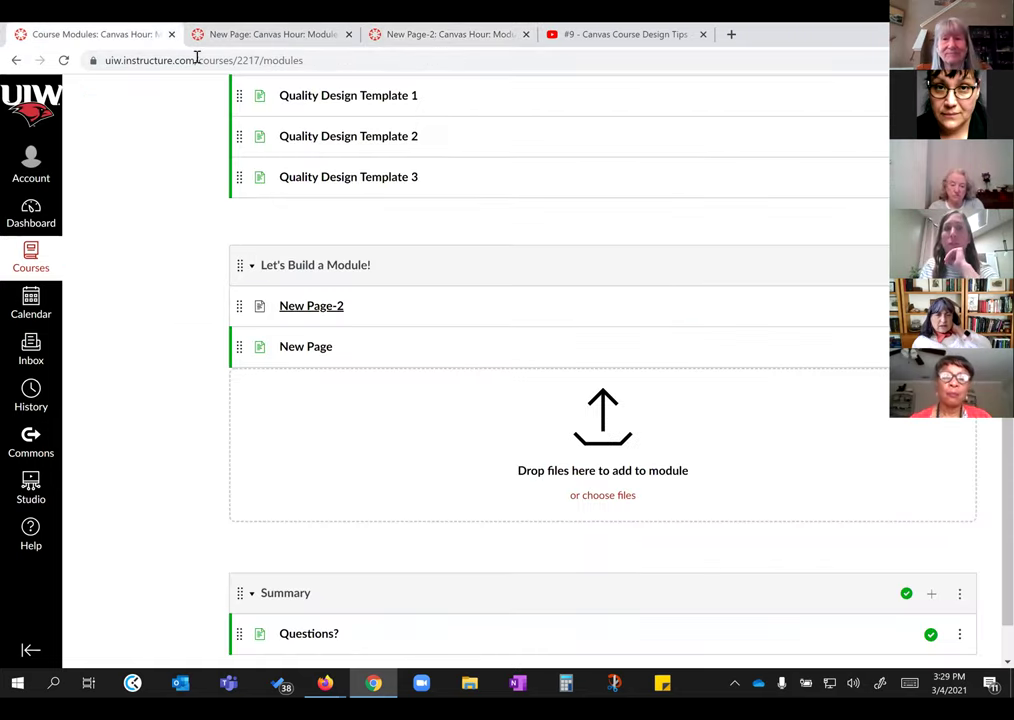
Step: Check the opened New Page once more and go back to the course modules
scroll(815, 441, up, 4)
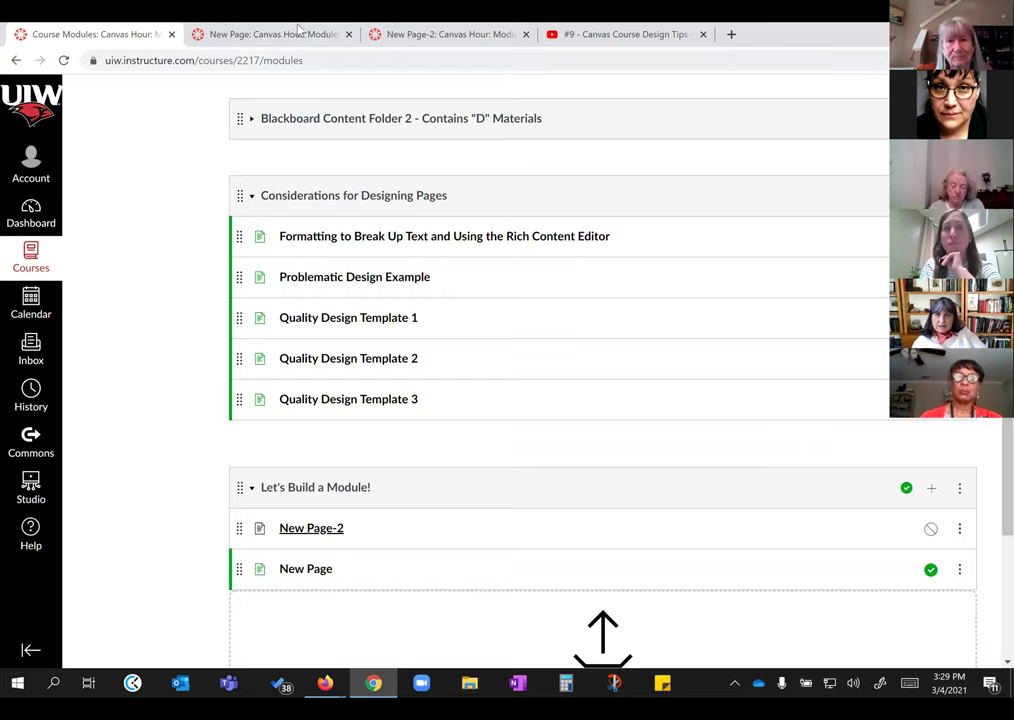
click(249, 36)
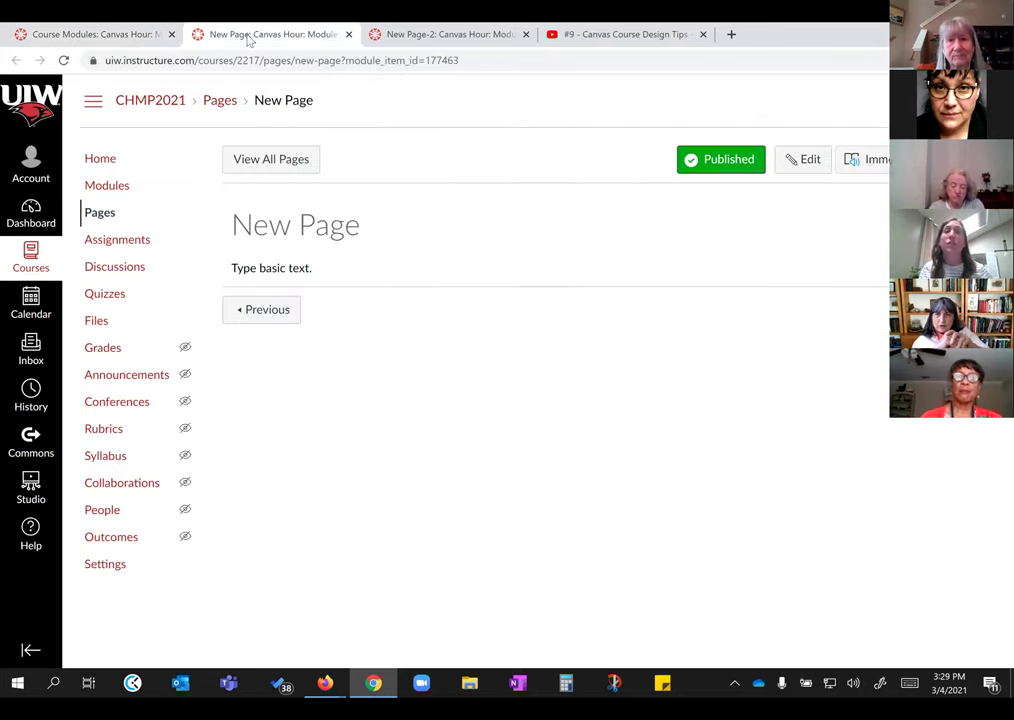
click(92, 34)
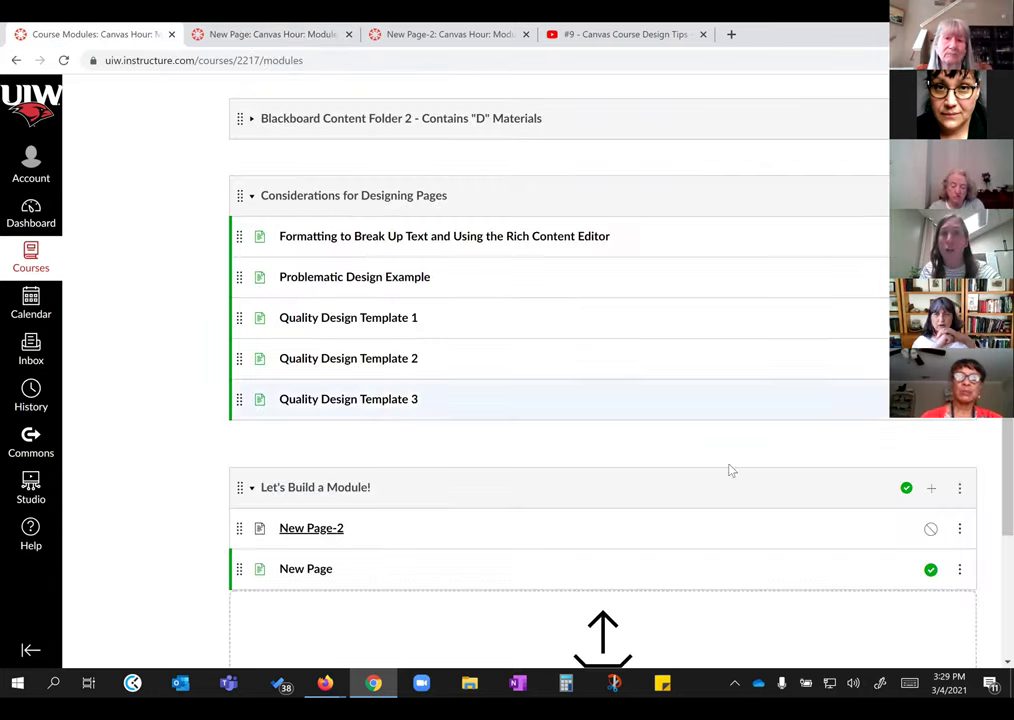
Step: Remove New Page-2 from the Let's Build a Module! module and confirm the removal
click(959, 528)
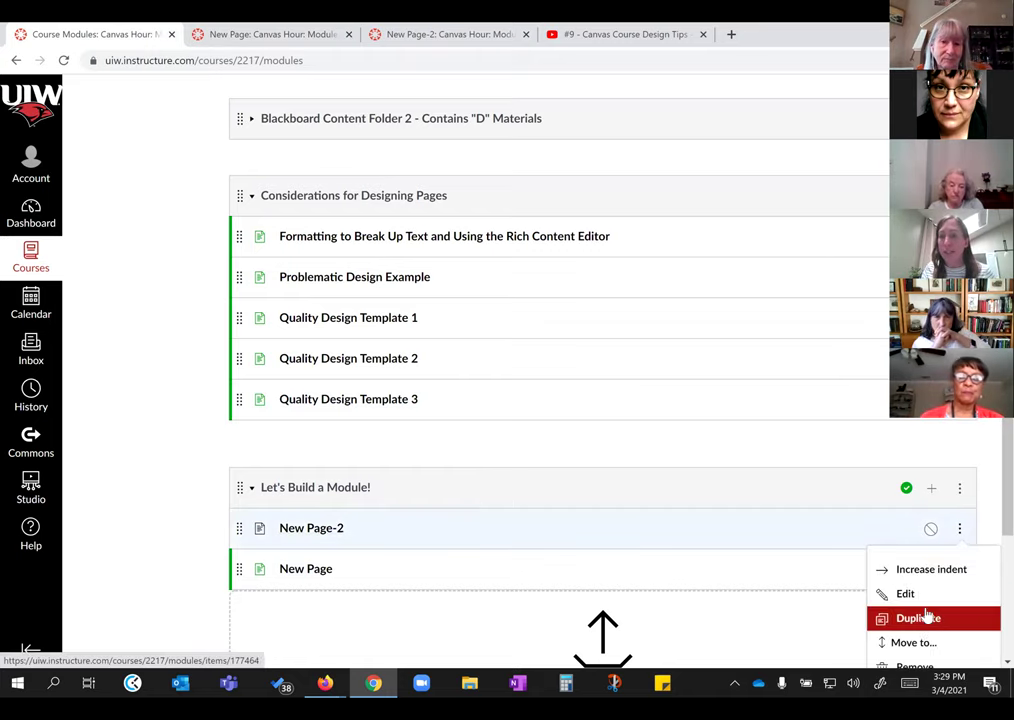
scroll(925, 615, down, 1)
scroll(925, 466, down, 1)
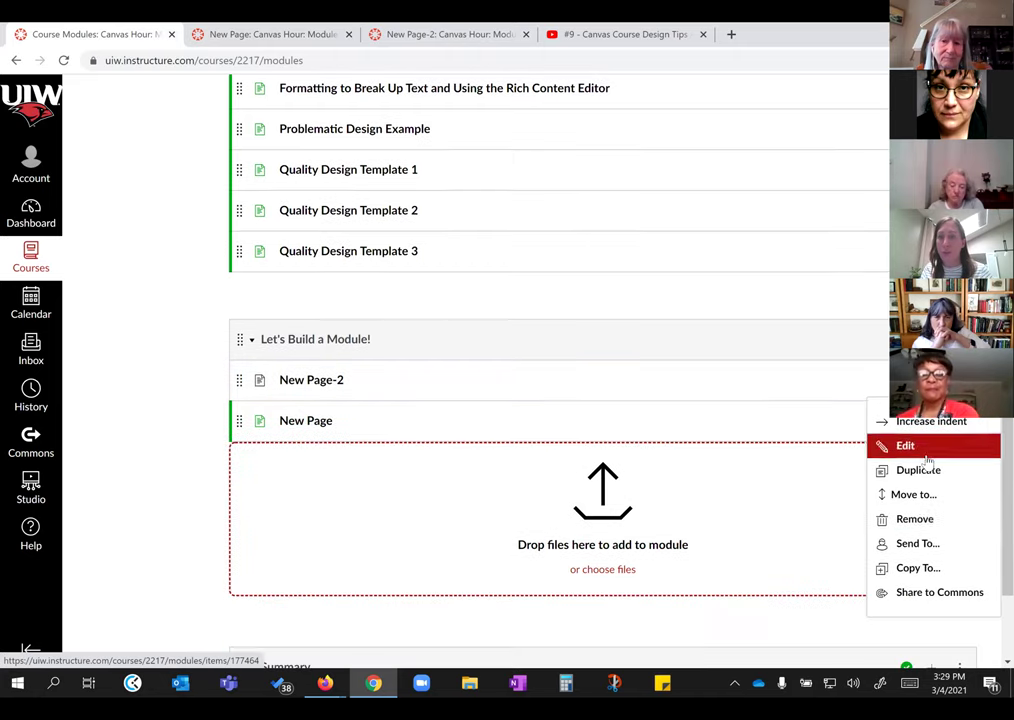
click(890, 520)
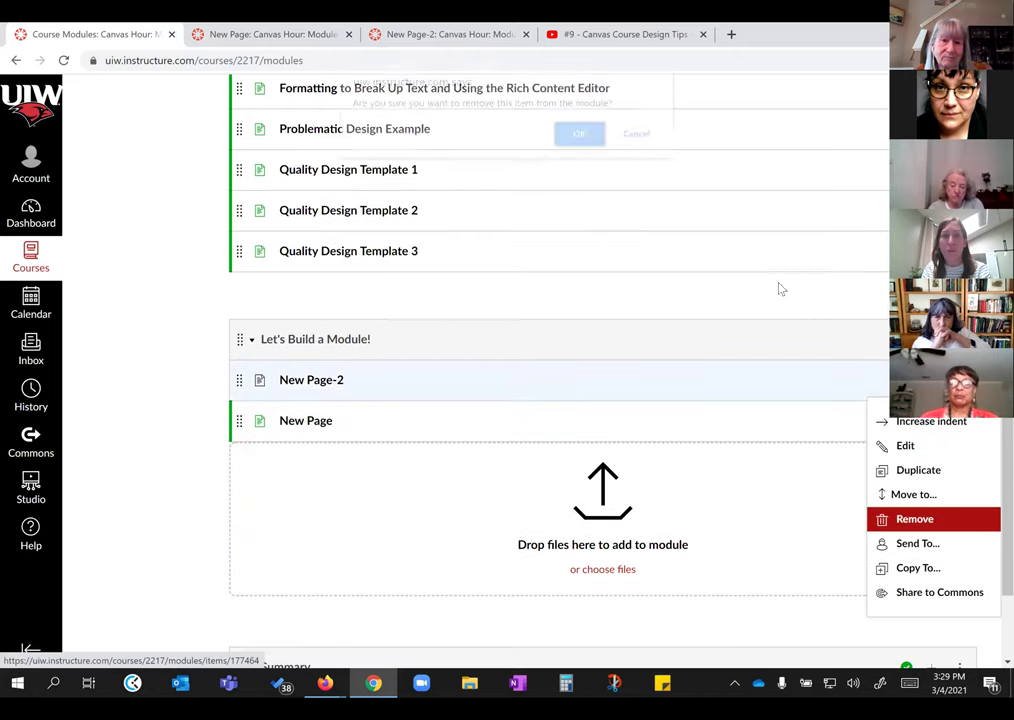
key(Return)
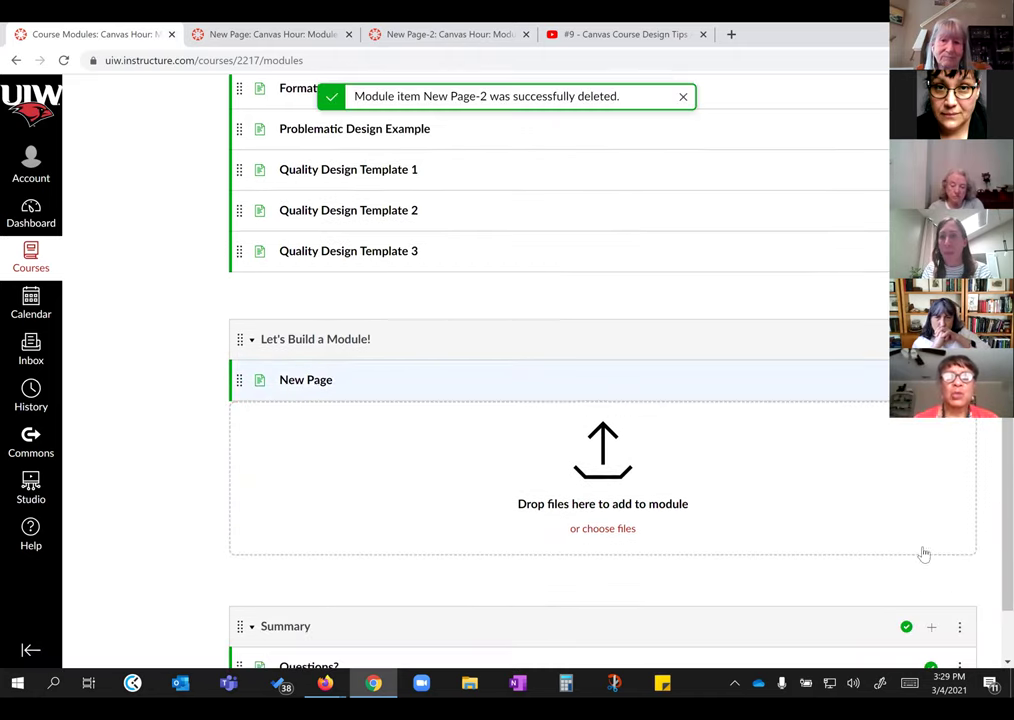
Step: Remove New Page from the Let's Build a Module! module and confirm the removal
key(Down)
key(Down)
key(Down)
key(Down)
key(Down)
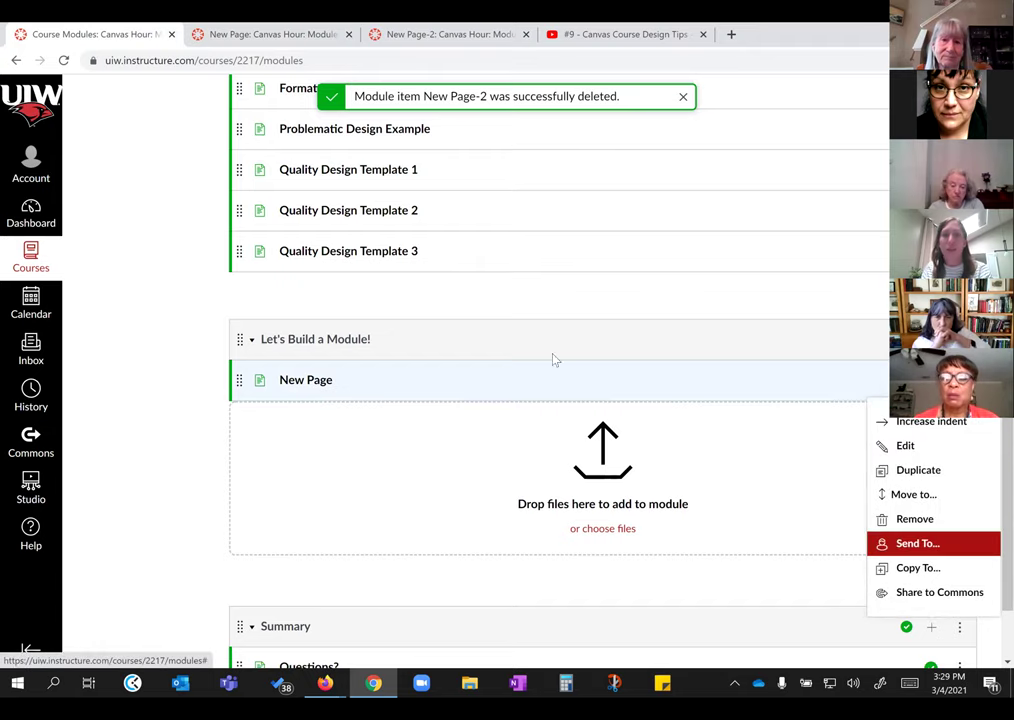
key(Up)
key(Return)
key(Return)
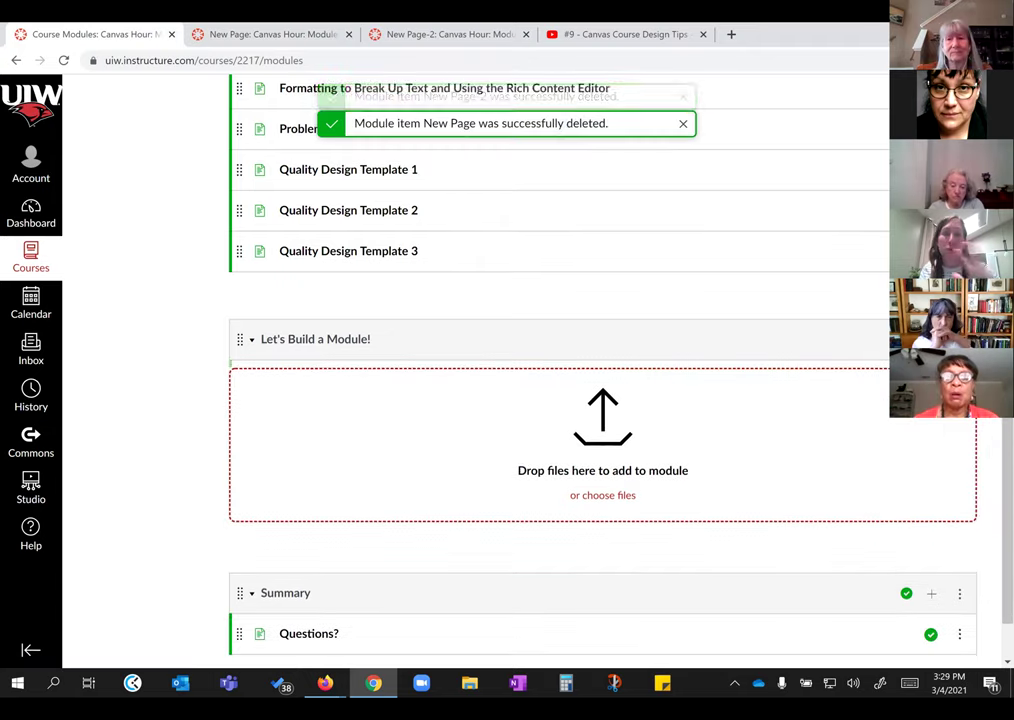
Step: Add the existing pages Introduction: [Topic], Learning Materials and Activities: [Topic] and Review: [Topic] to the Let's Build a Module! module together
key(Return)
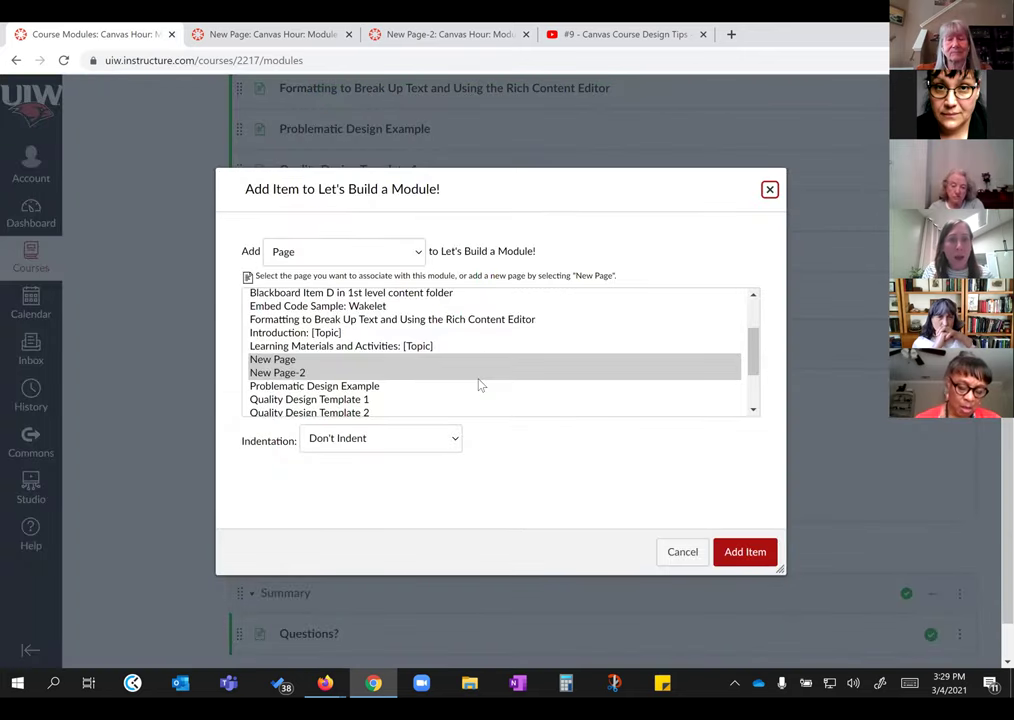
scroll(470, 382, up, 2)
click(335, 407)
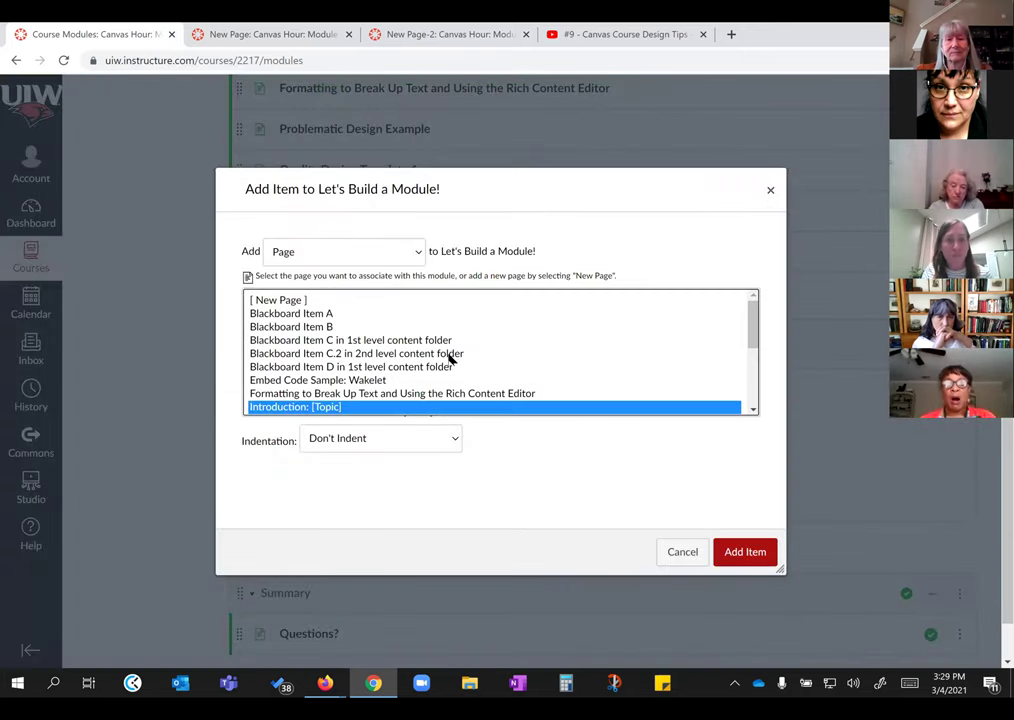
scroll(473, 351, down, 3)
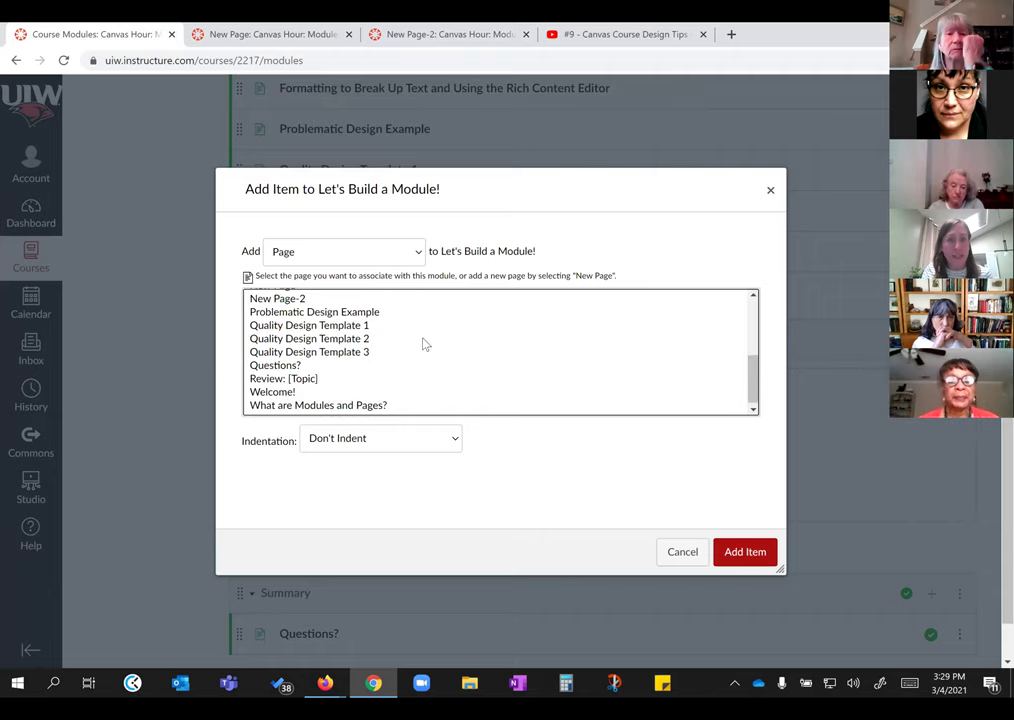
scroll(424, 342, up, 2)
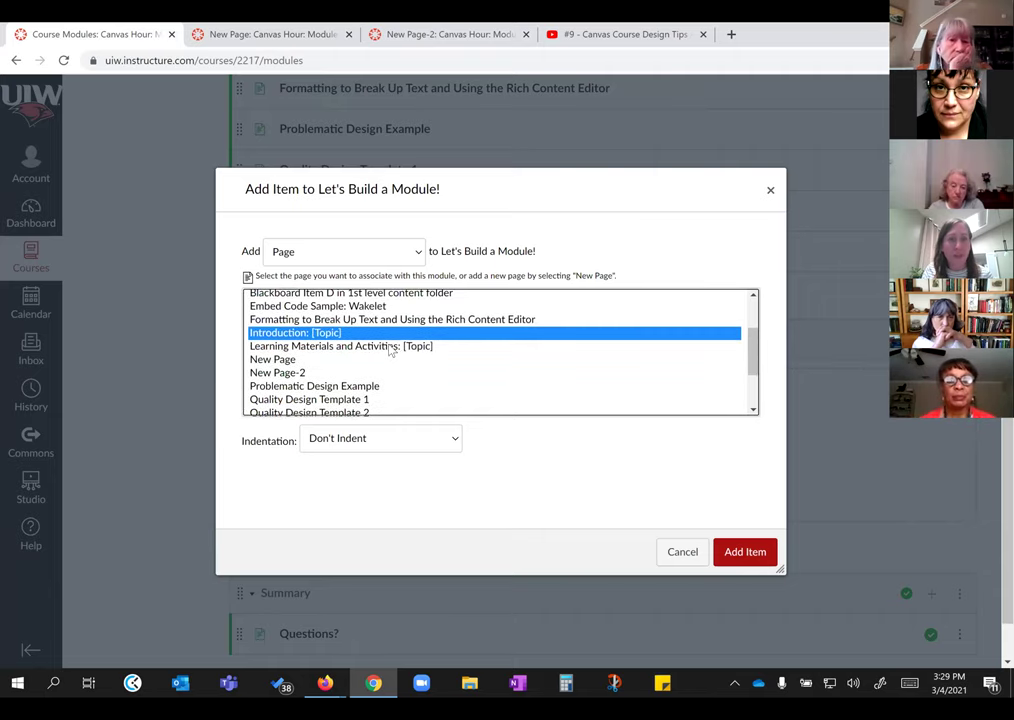
ctrl+click(400, 346)
scroll(481, 358, down, 3)
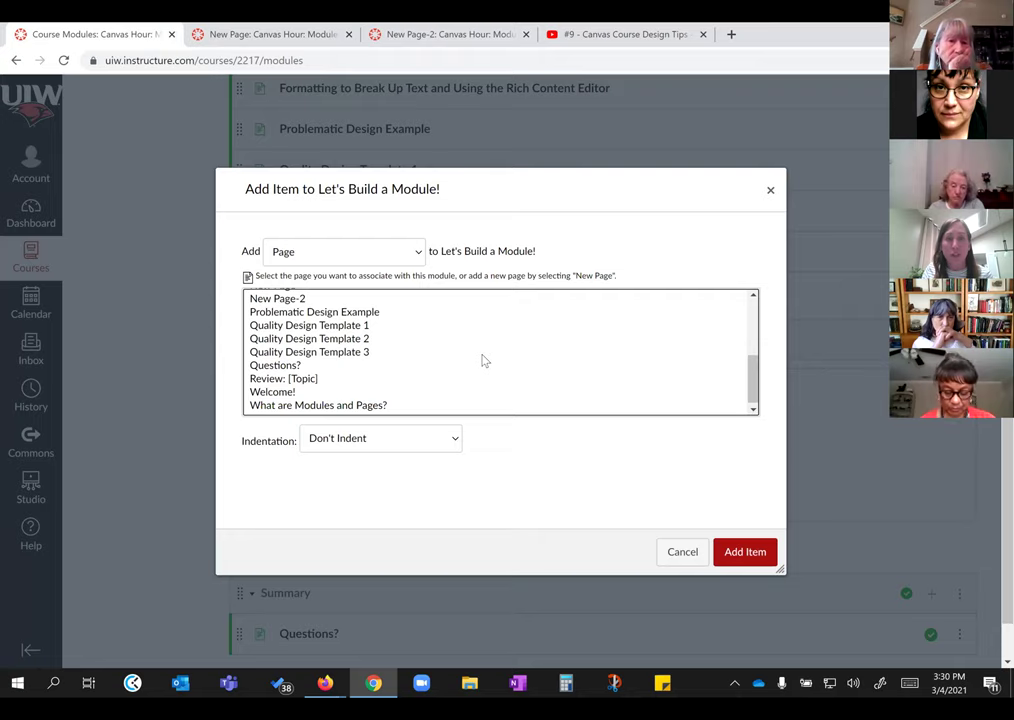
ctrl+click(413, 376)
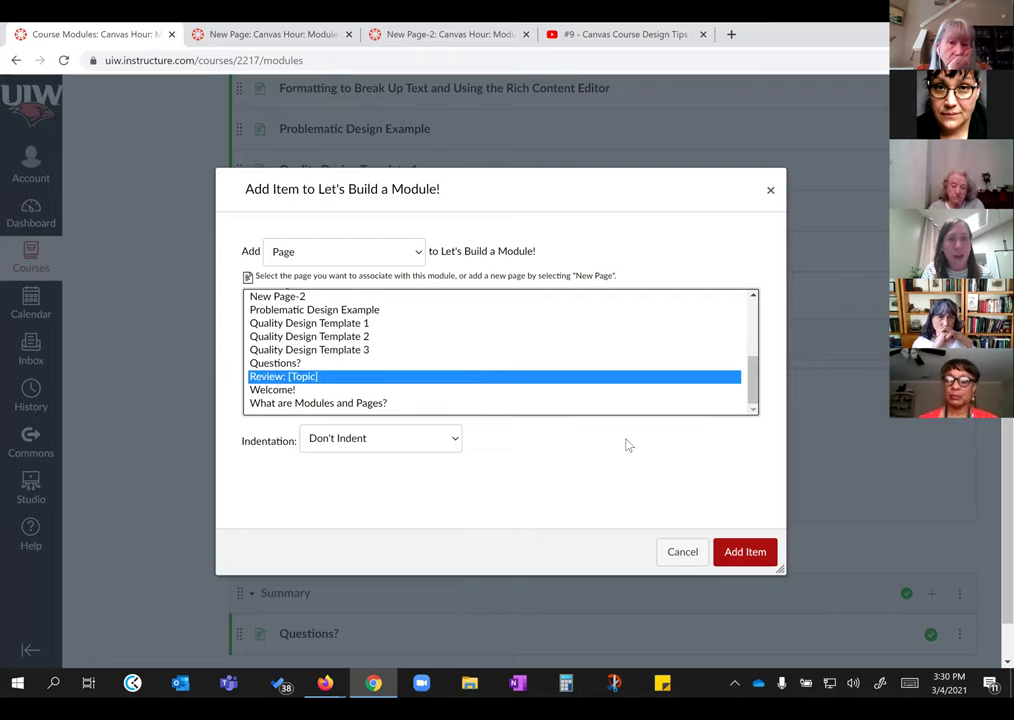
click(742, 554)
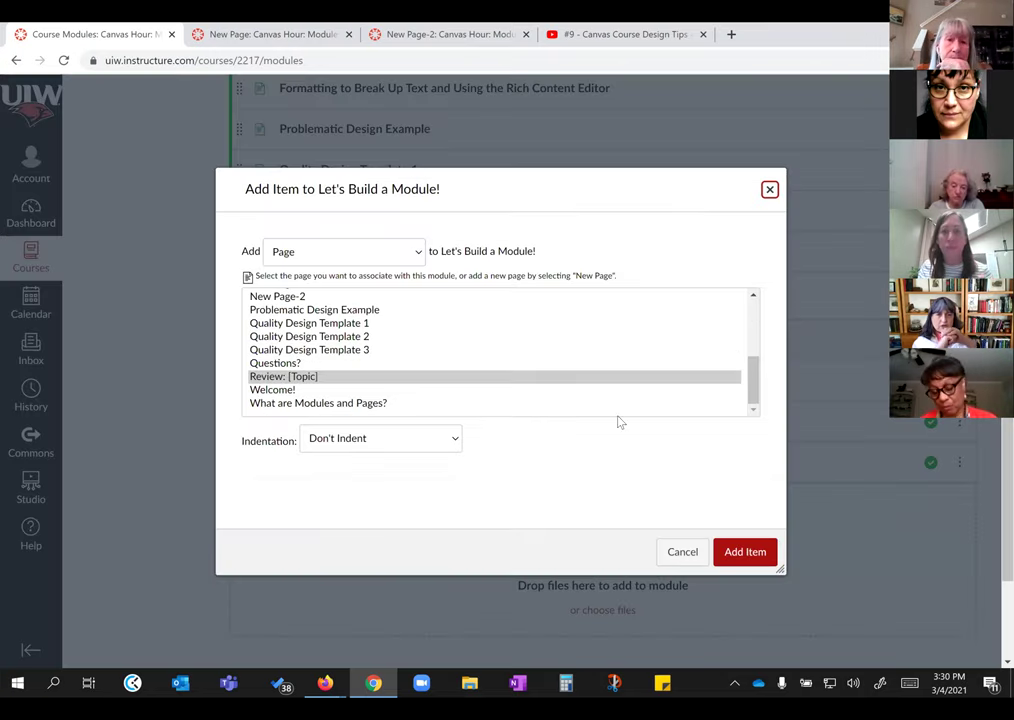
click(677, 553)
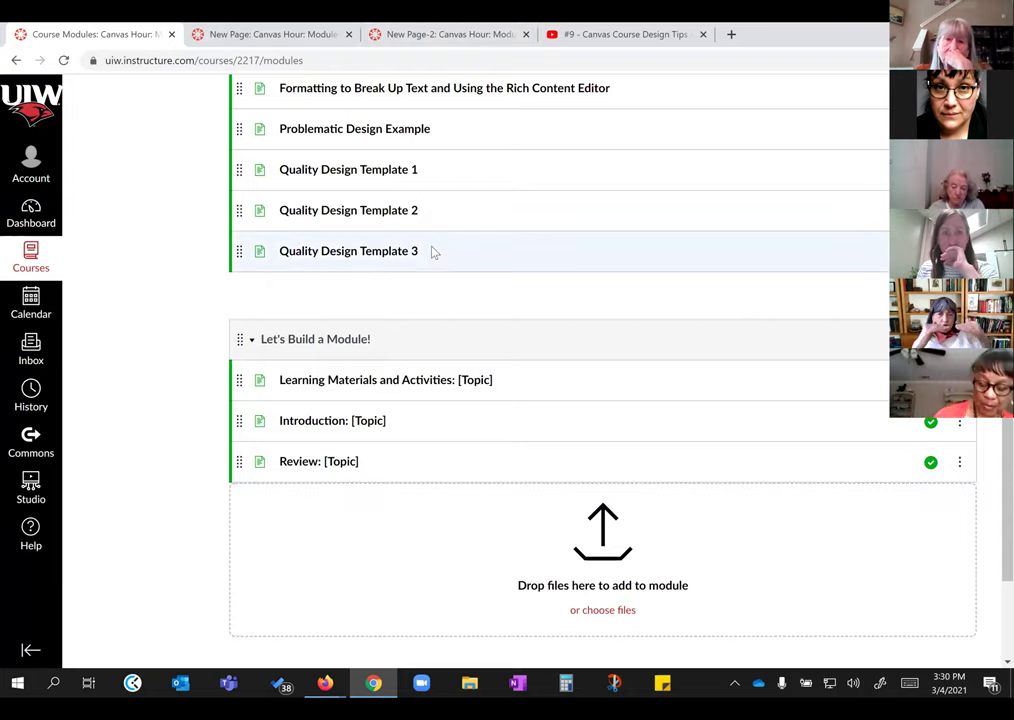
Step: Start adding another item to the Let's Build a Module! module and set its type to File
scroll(660, 312, down, 1)
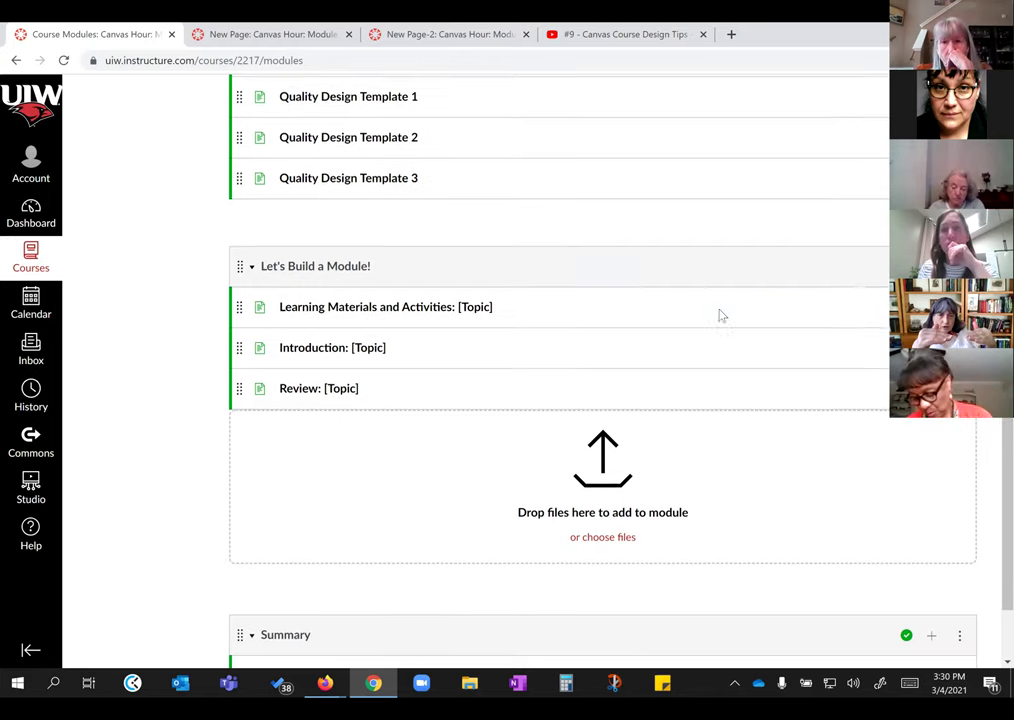
scroll(175, 300, up, 2)
scroll(170, 290, up, 1)
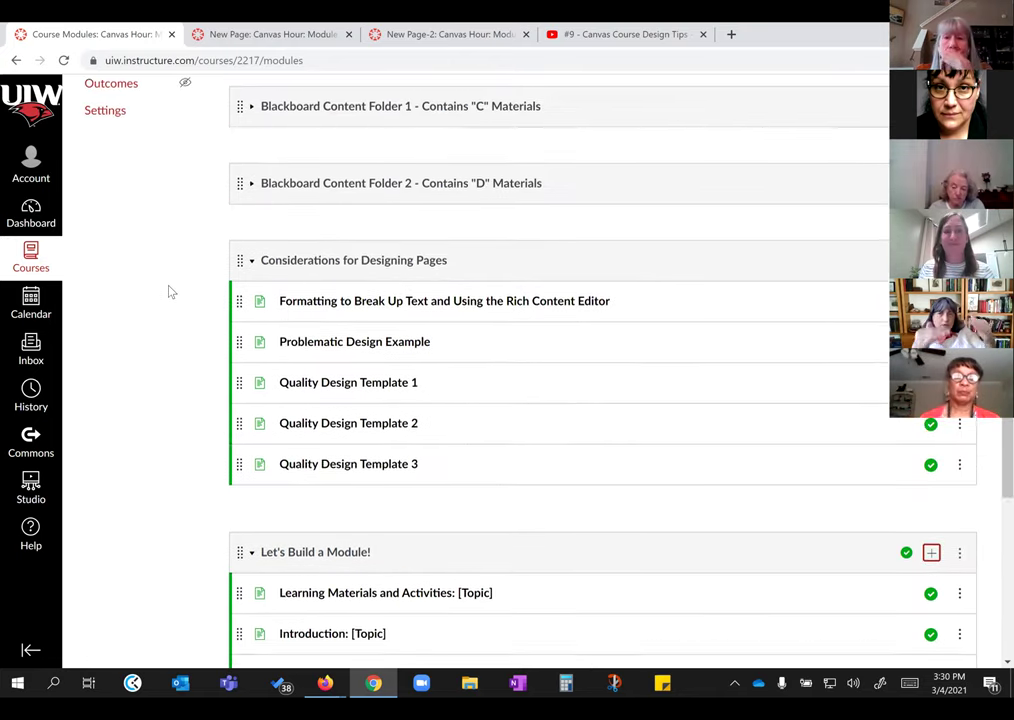
scroll(828, 396, down, 2)
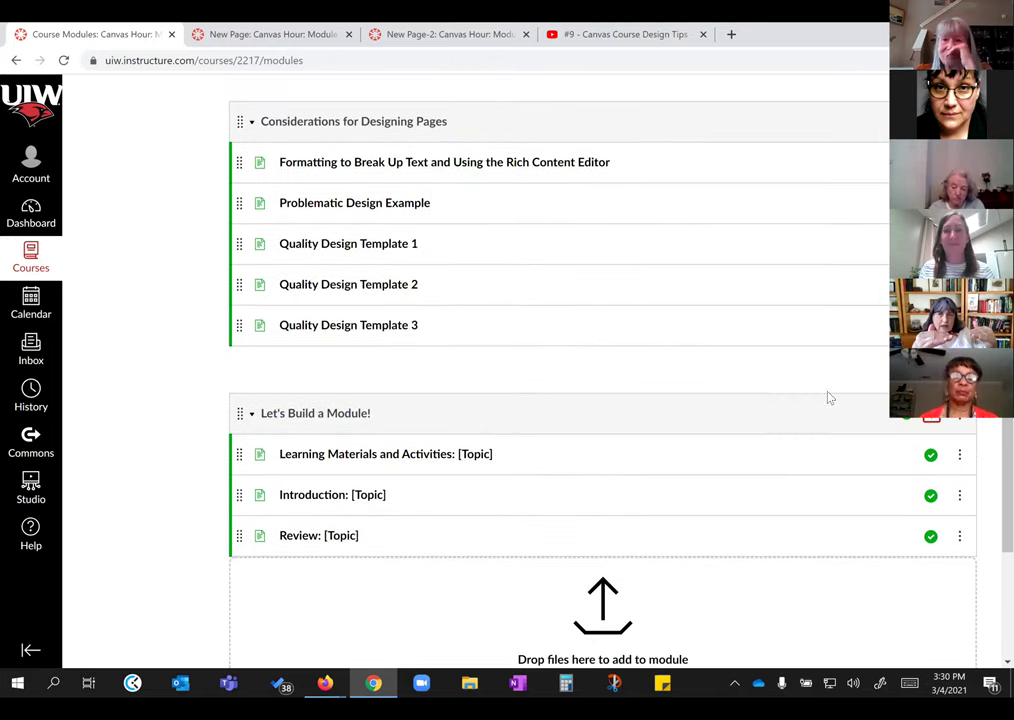
click(929, 416)
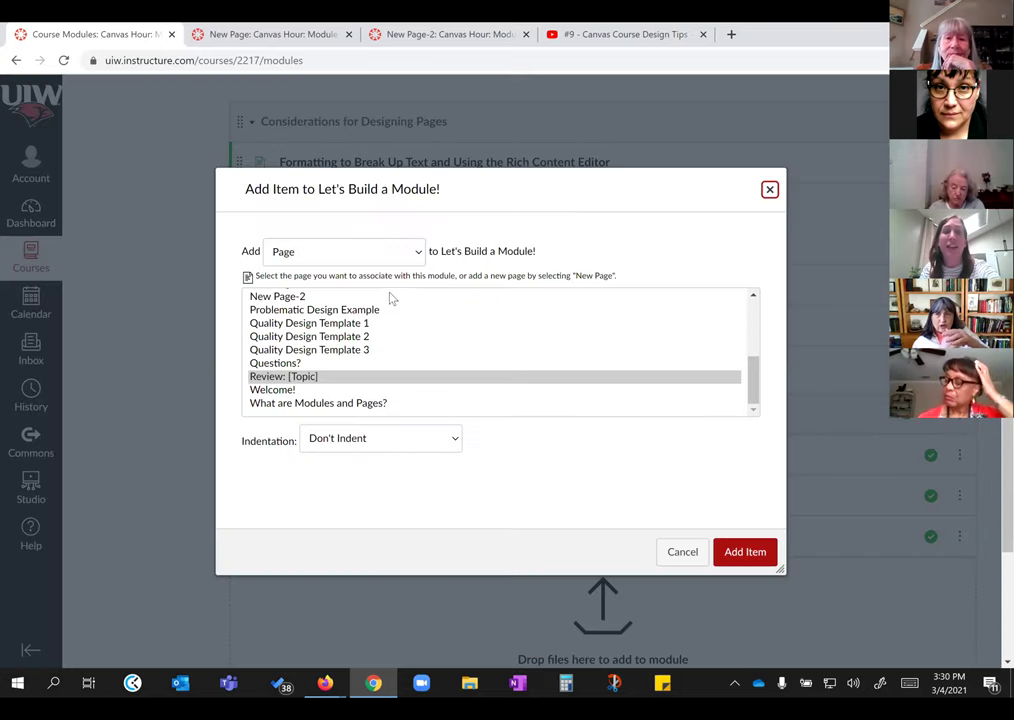
click(417, 257)
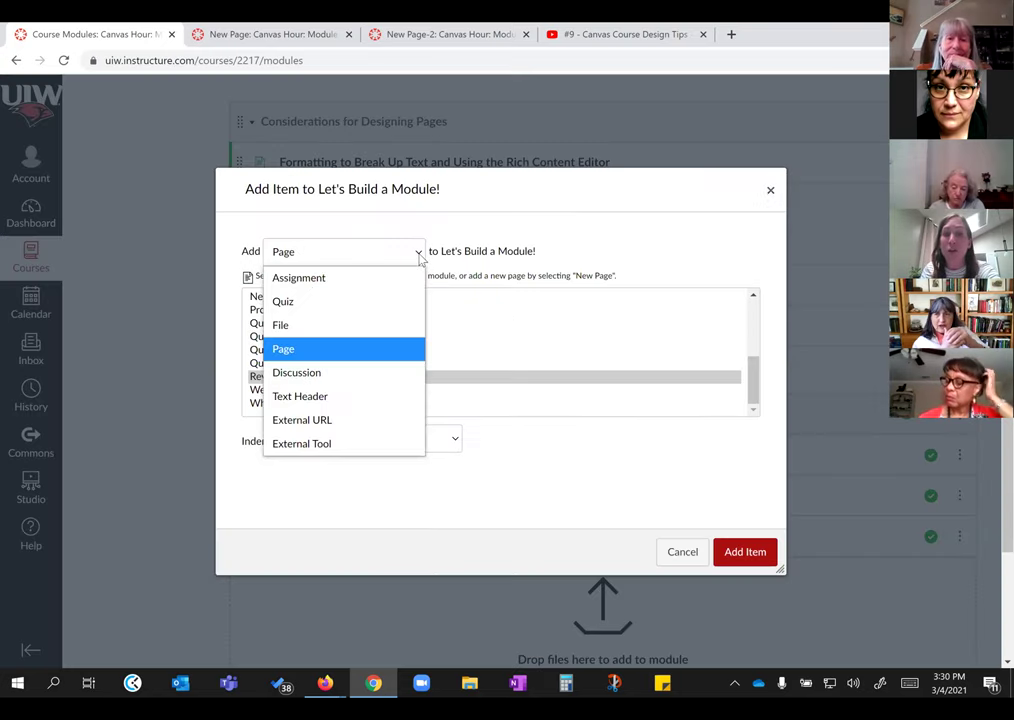
click(325, 328)
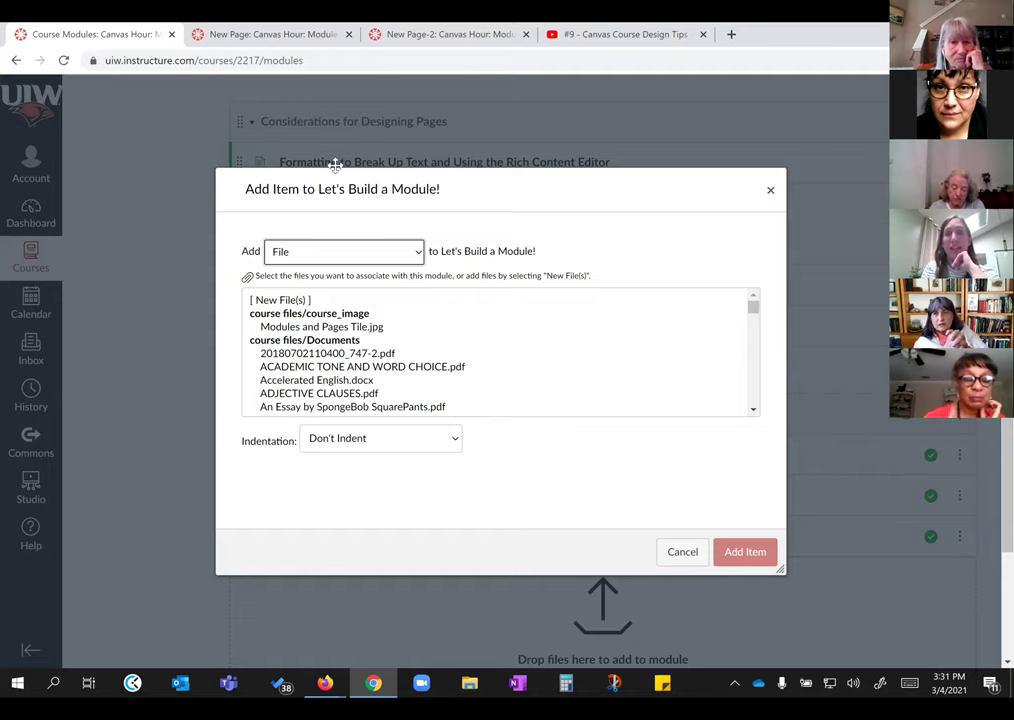
Step: Upload Accelerated English from the Downloads folder as a new file in course files and add it to the Let's Build a Module! module
scroll(362, 350, down, 3)
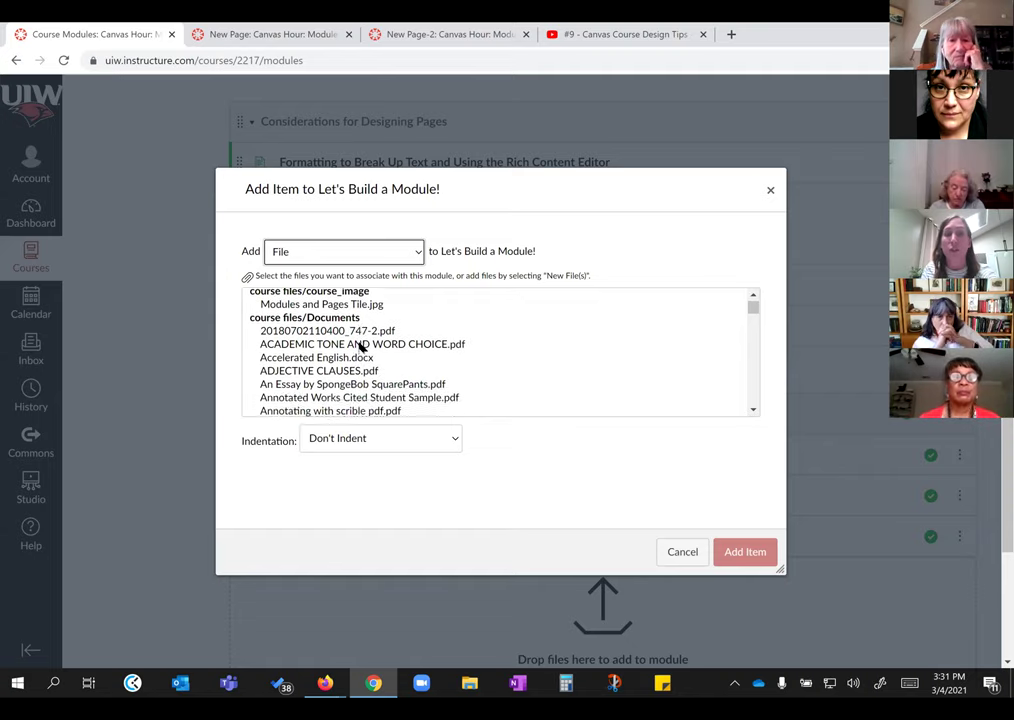
scroll(320, 345, up, 3)
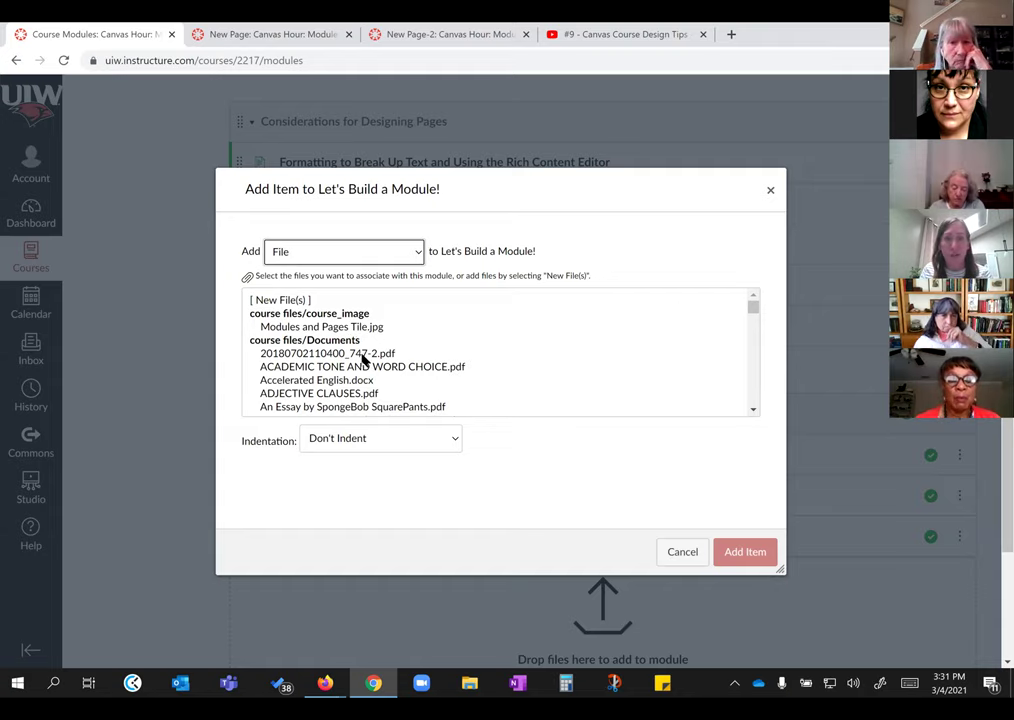
scroll(367, 365, down, 5)
scroll(370, 372, up, 5)
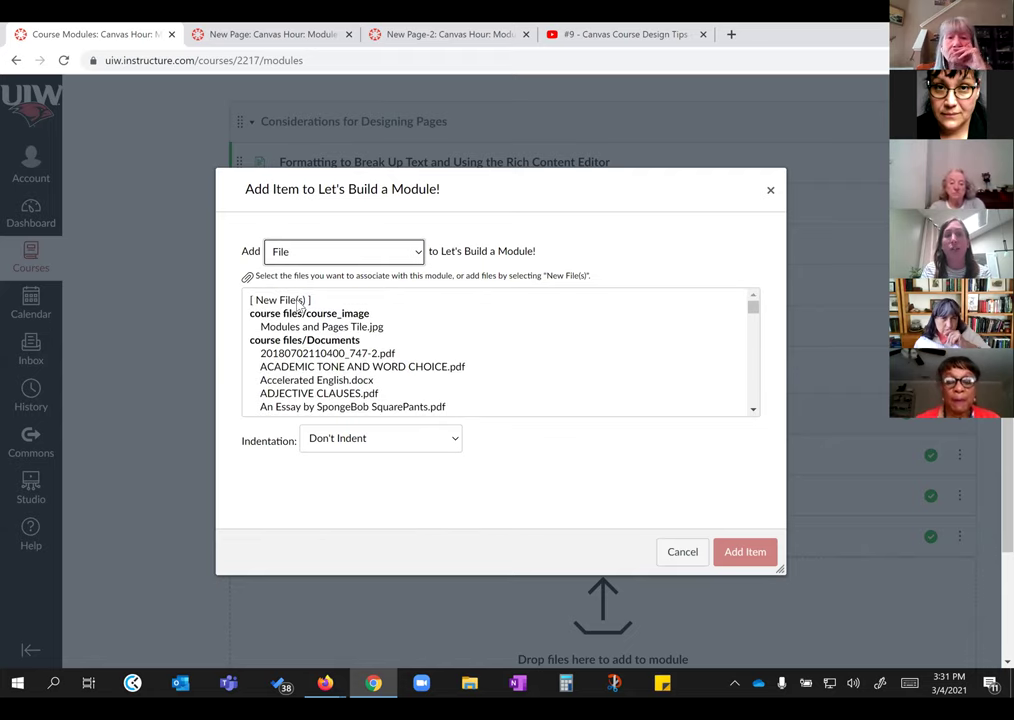
click(298, 302)
click(322, 443)
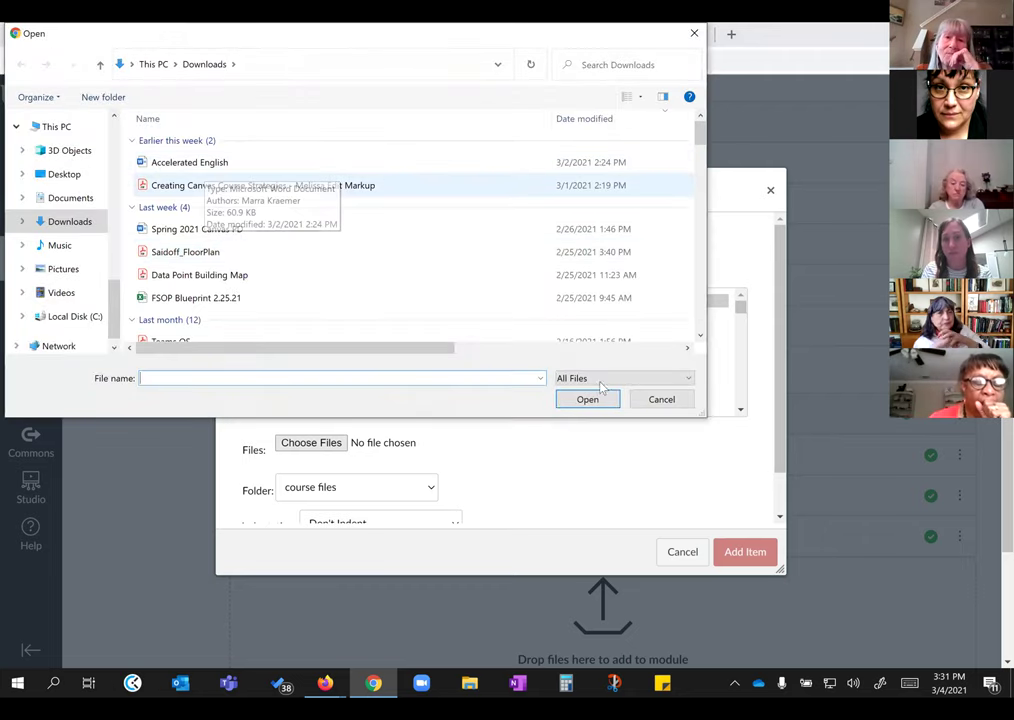
key(Escape)
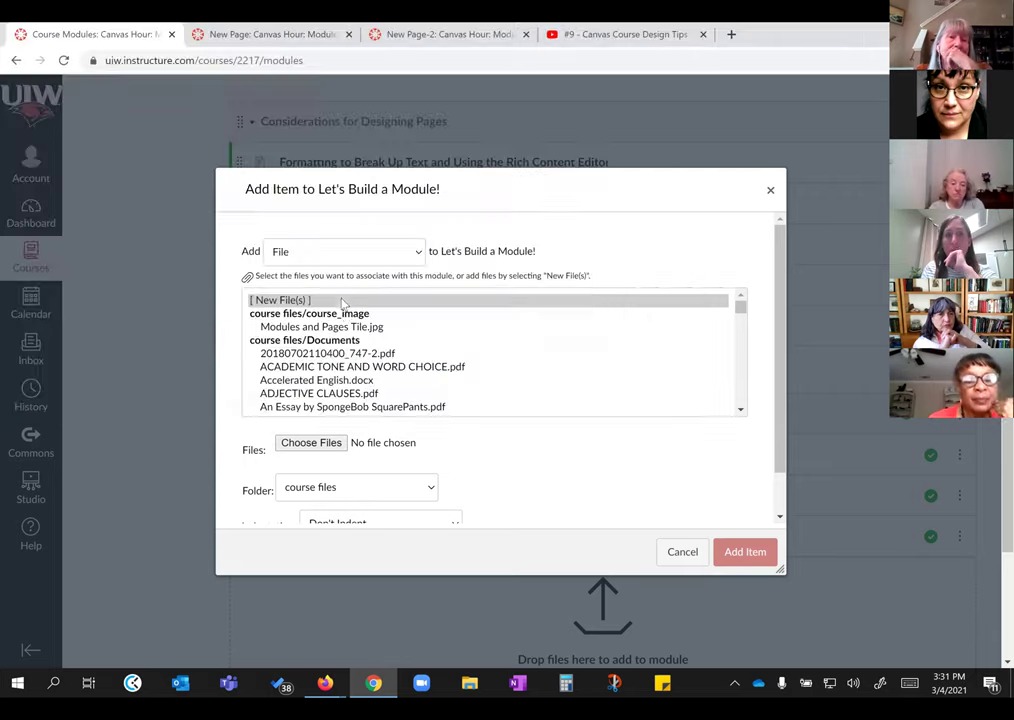
click(313, 445)
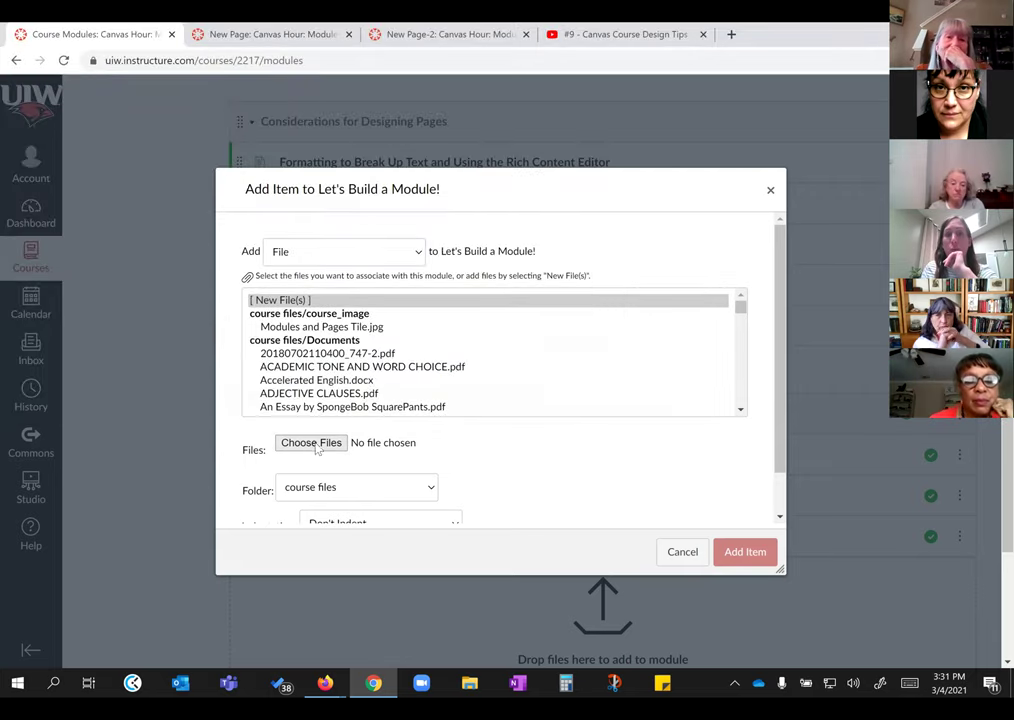
click(182, 166)
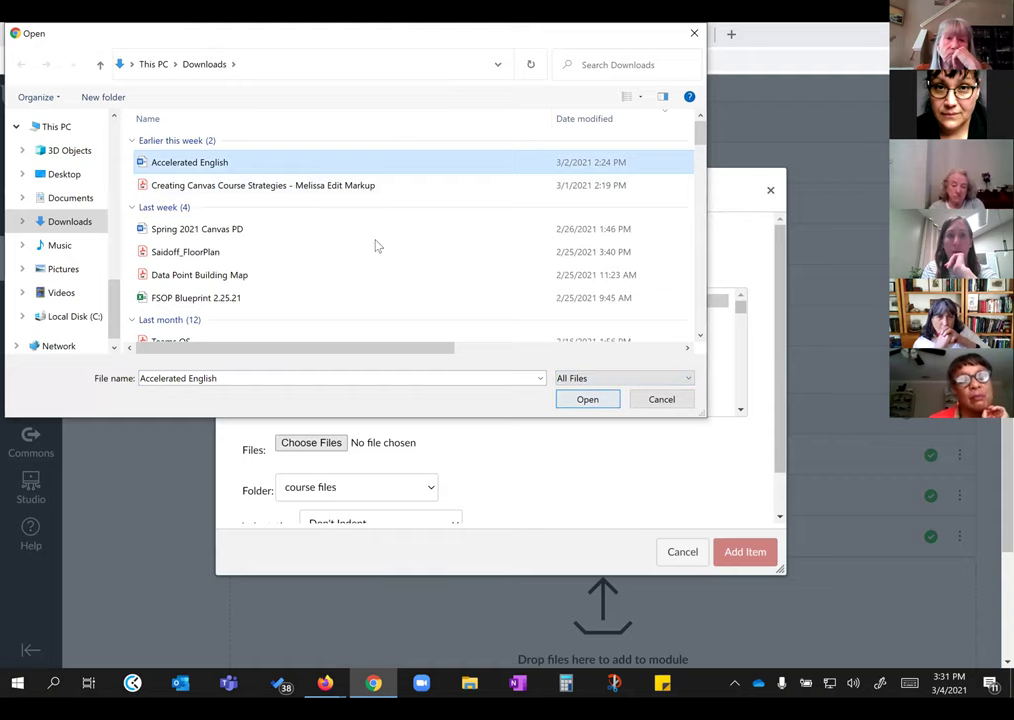
click(588, 401)
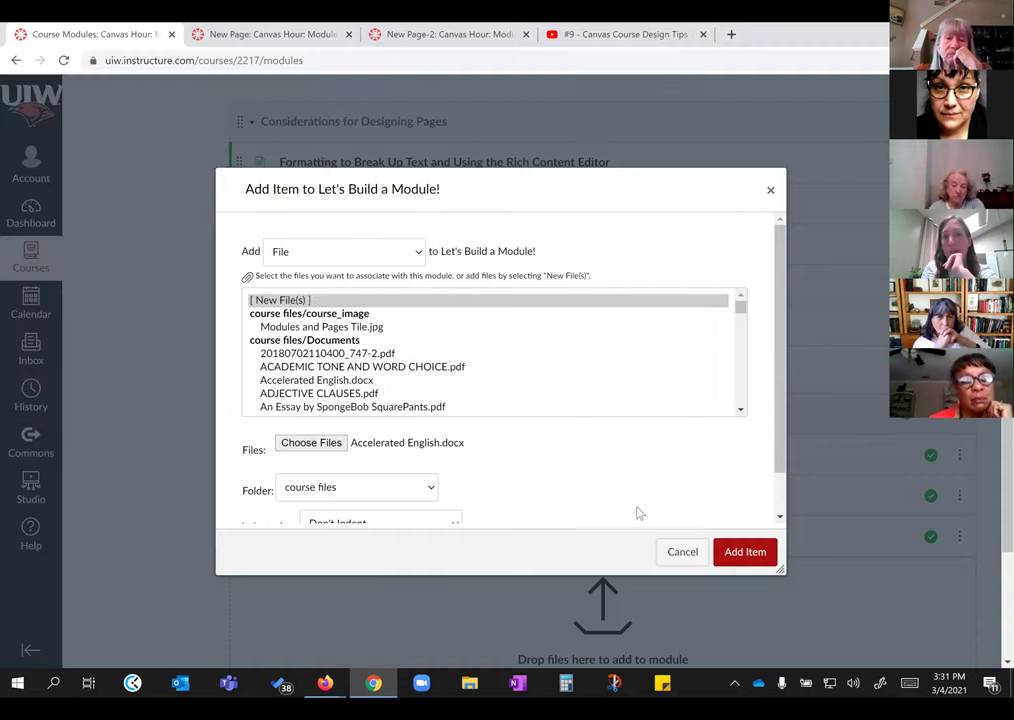
click(746, 553)
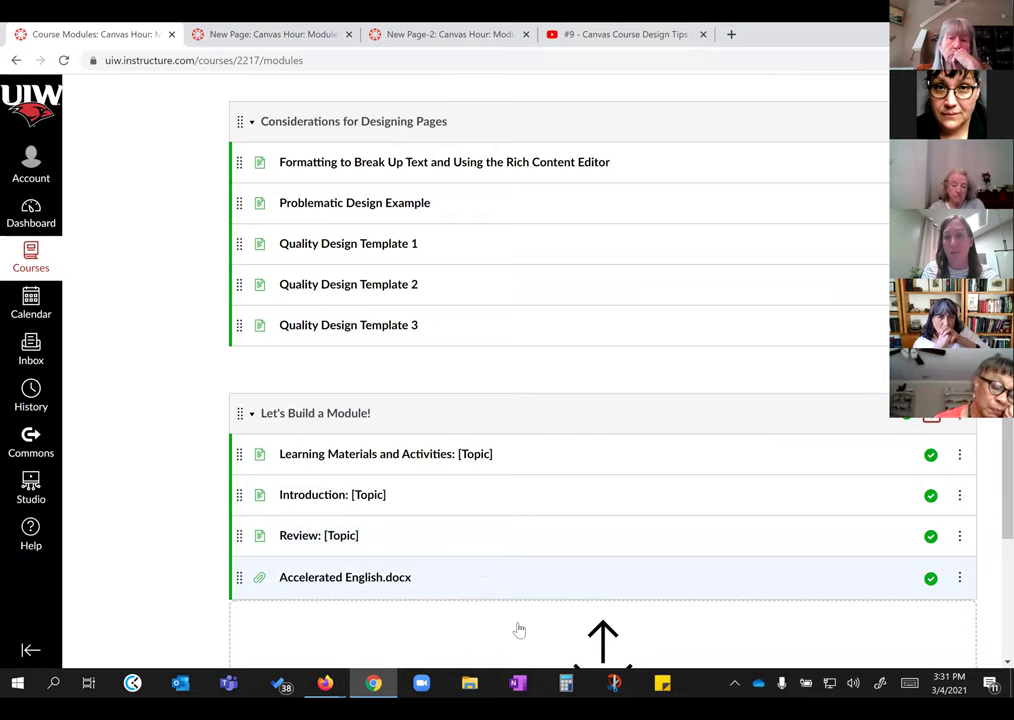
Step: Open the Formatting to Break Up Text and Using the Rich Content Editor page for editing in a new browser tab and enlarge the editing area
scroll(510, 615, down, 1)
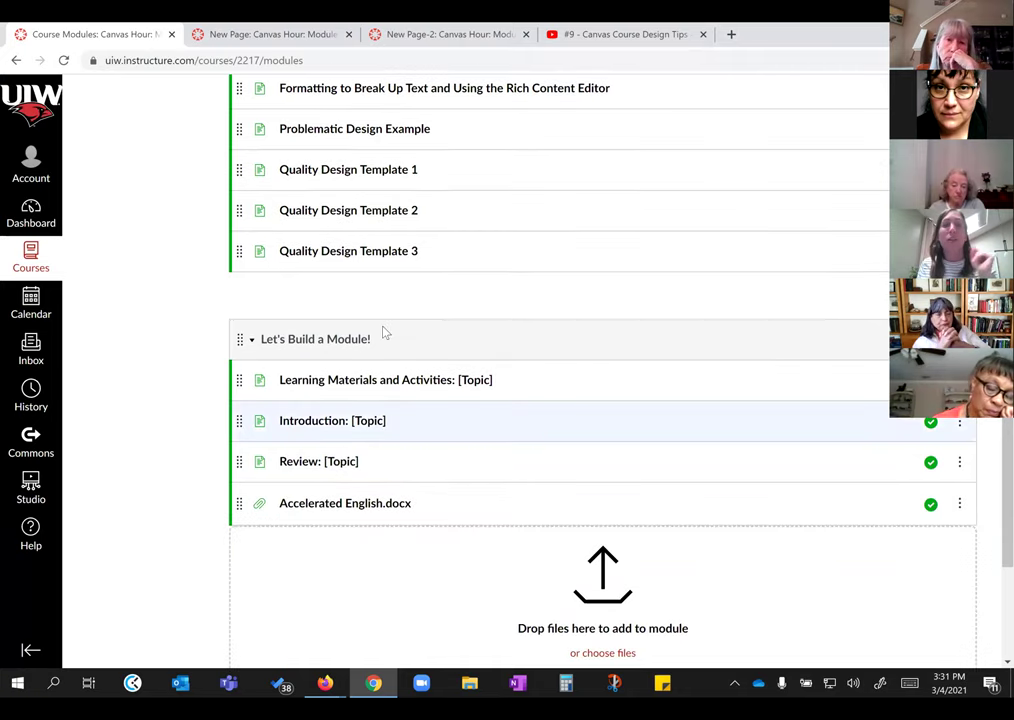
scroll(350, 270, up, 3)
right_click(341, 243)
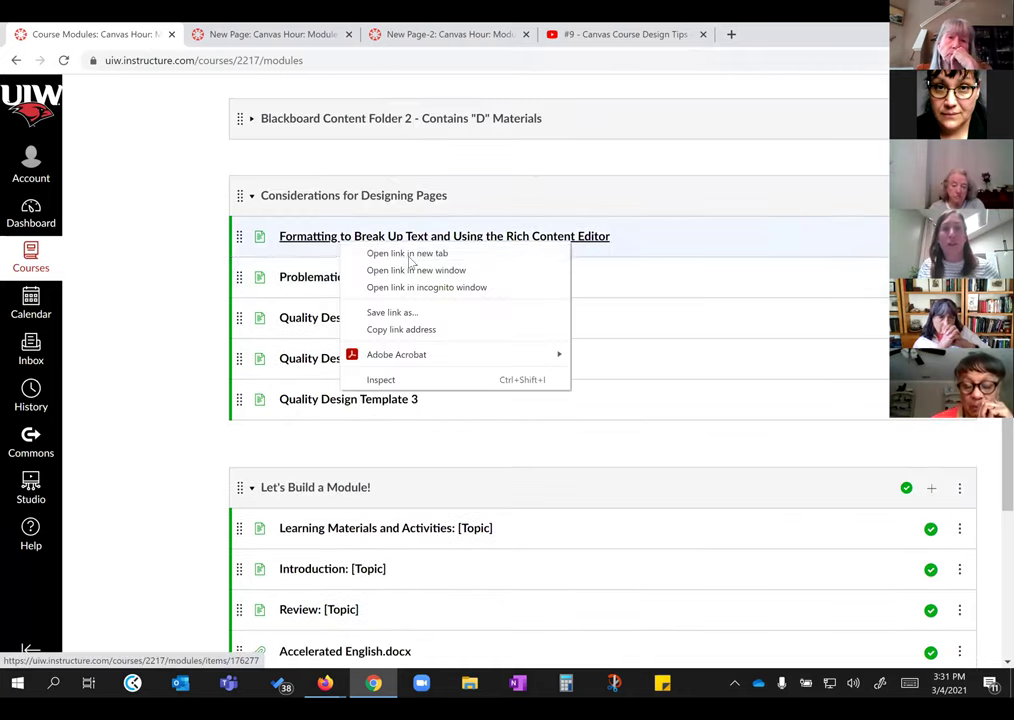
click(411, 254)
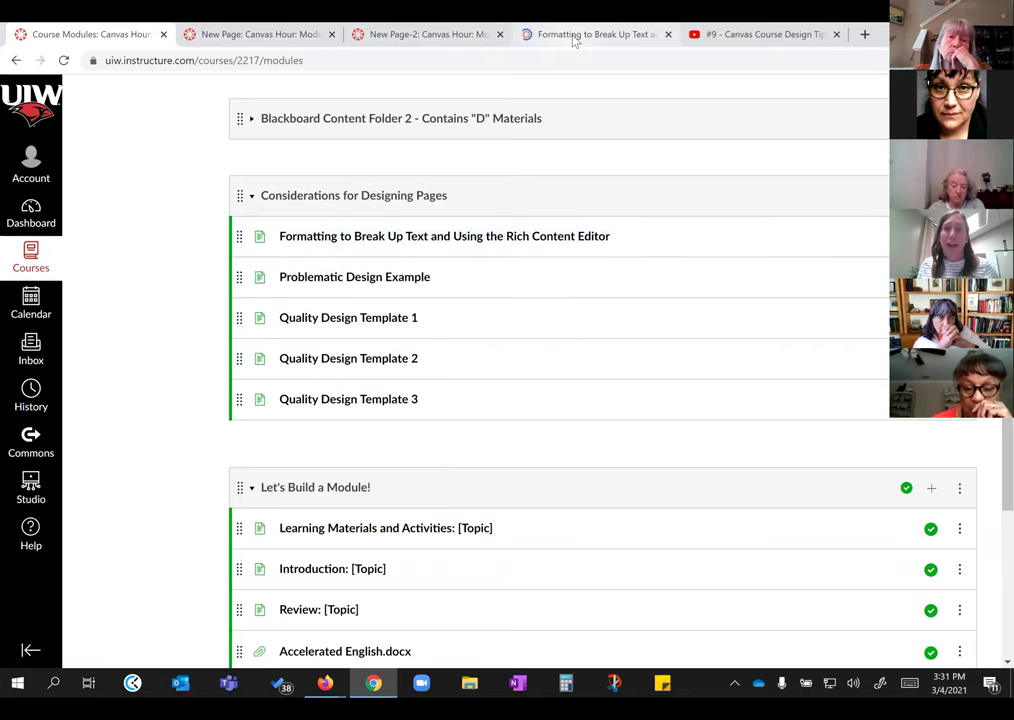
click(598, 36)
click(793, 163)
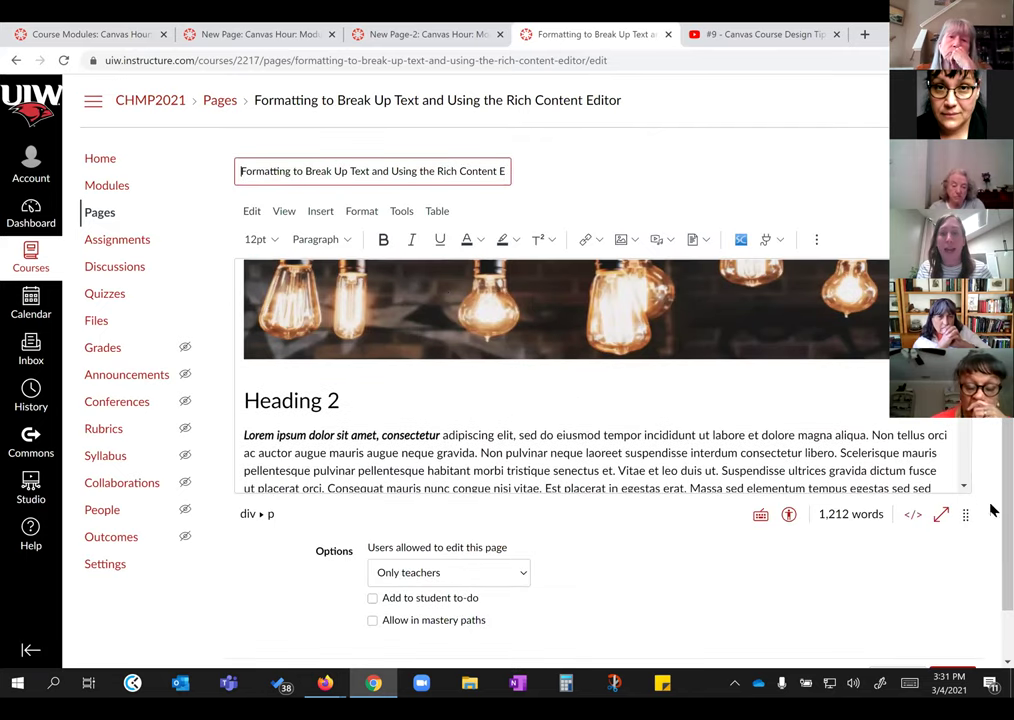
drag(966, 514, 964, 644)
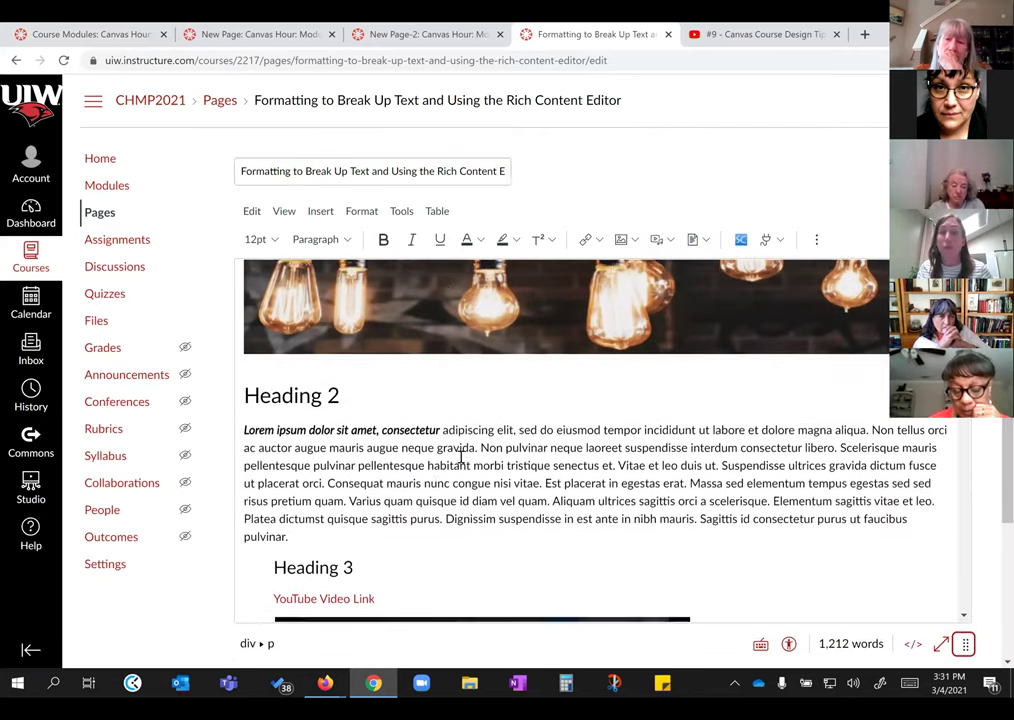
Step: Link the words "ipsum dolor sit amet" under Heading 2 to the course file Accelerated English.docx
scroll(460, 453, down, 1)
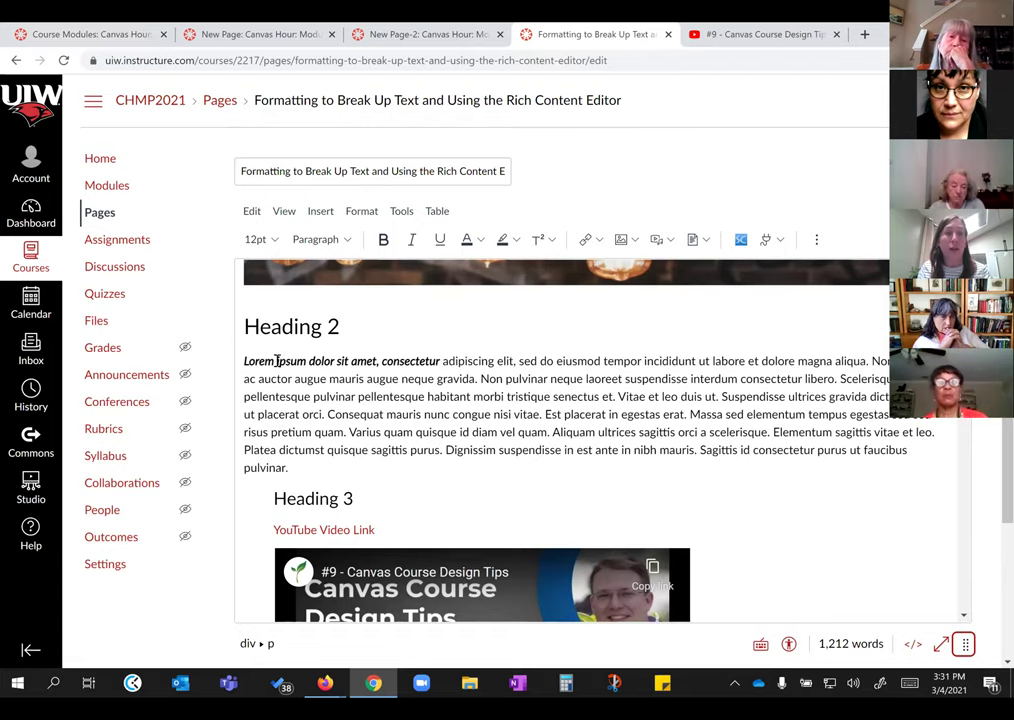
drag(272, 363, 376, 360)
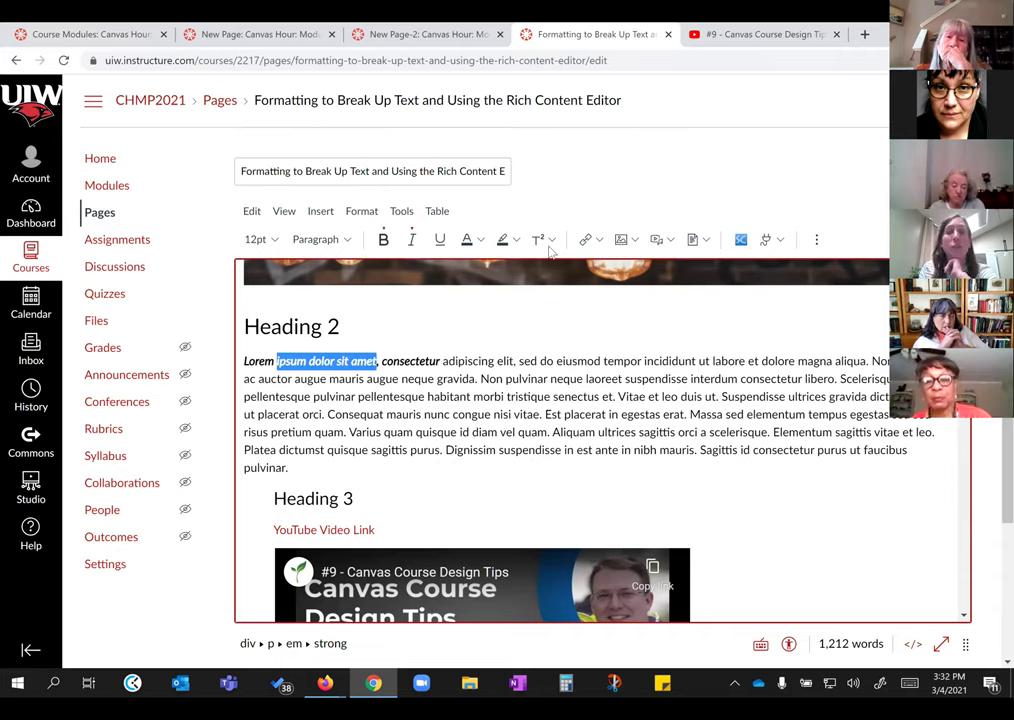
click(601, 241)
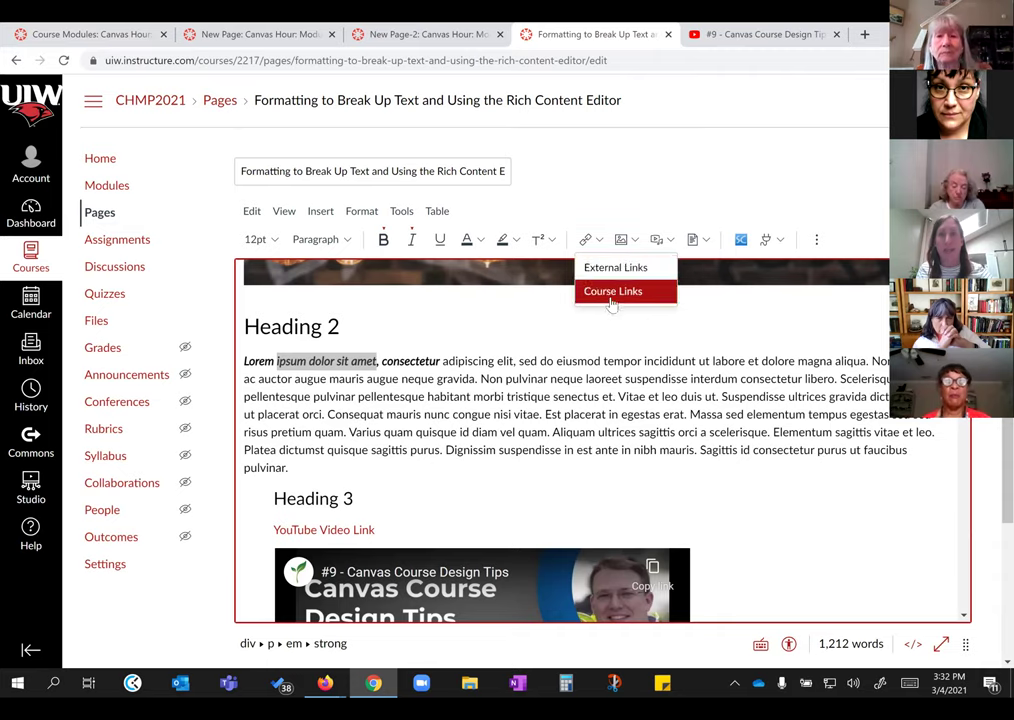
click(620, 292)
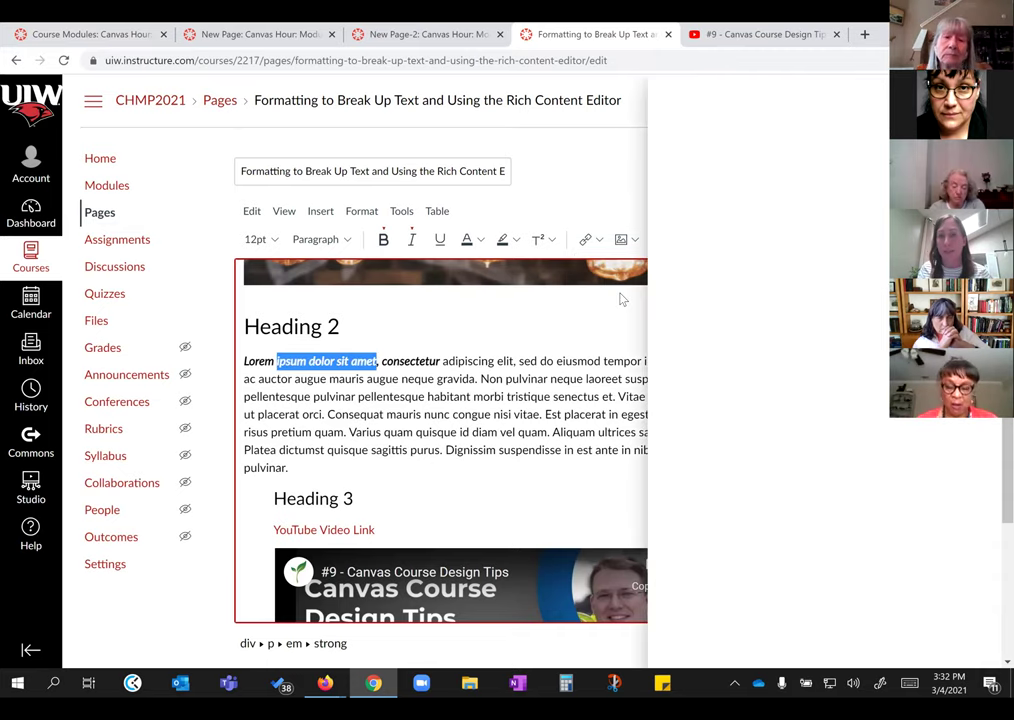
click(710, 150)
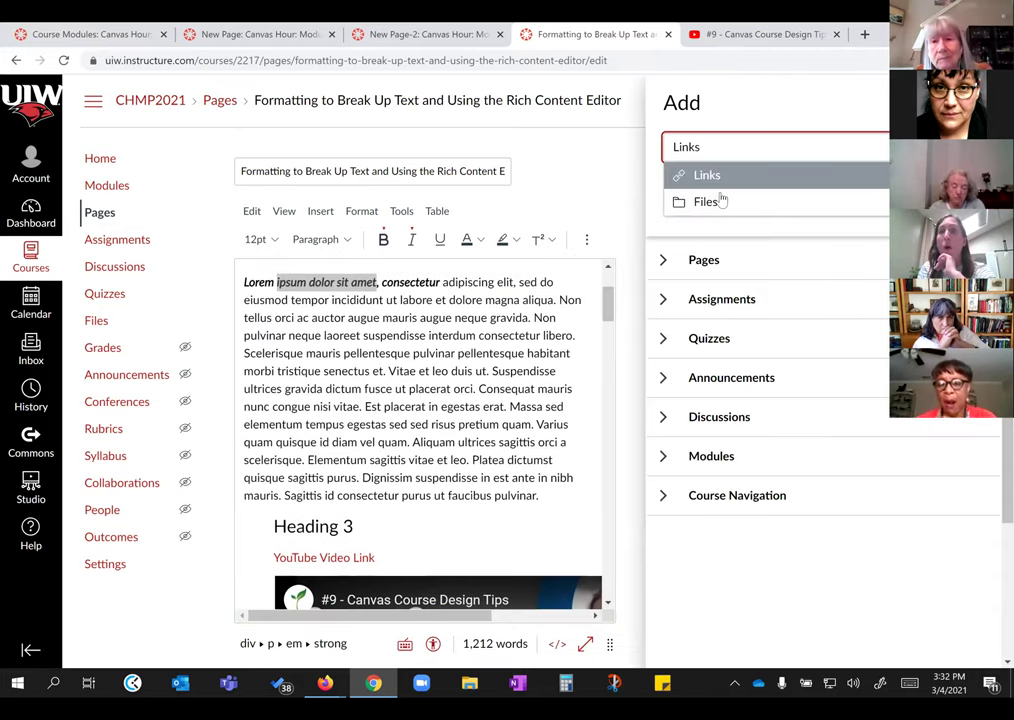
click(720, 204)
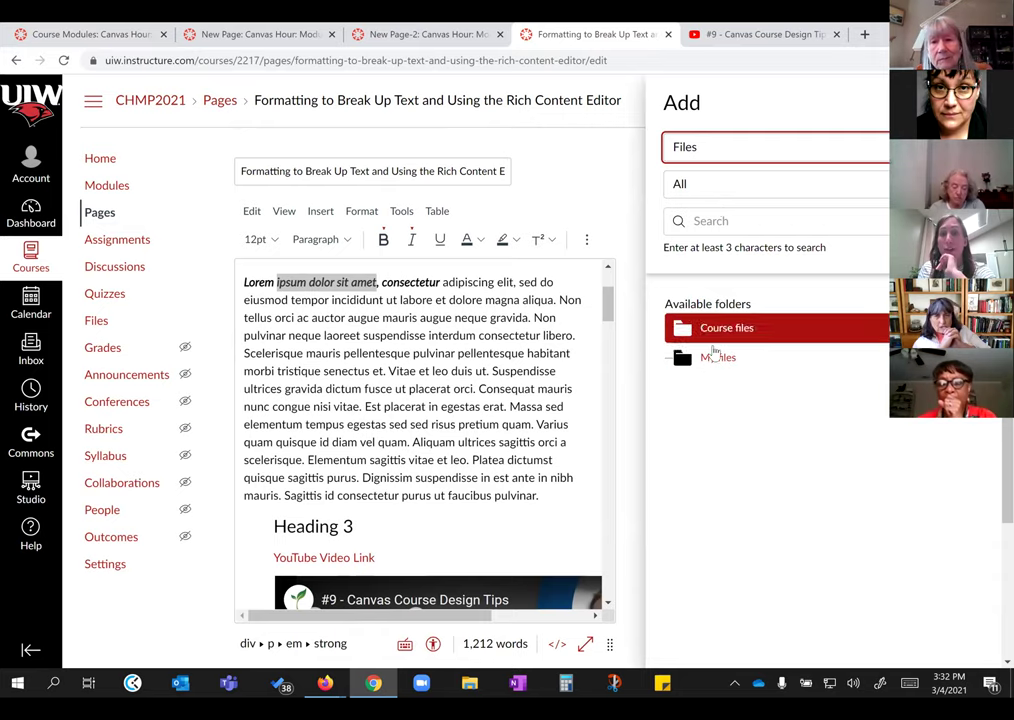
click(724, 329)
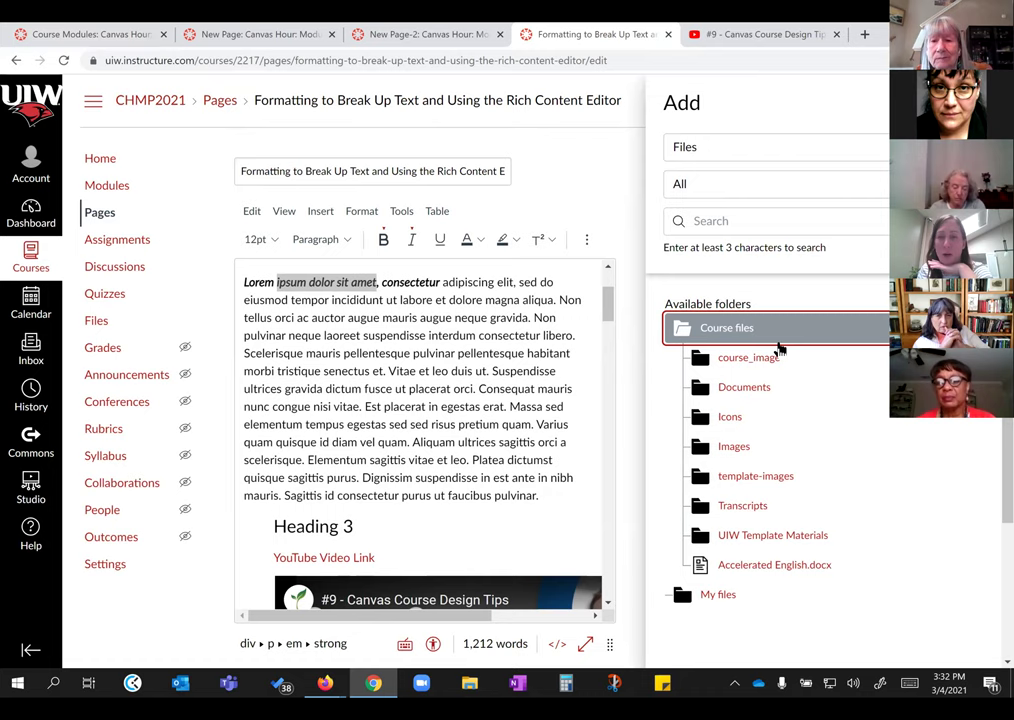
scroll(788, 626, down, 1)
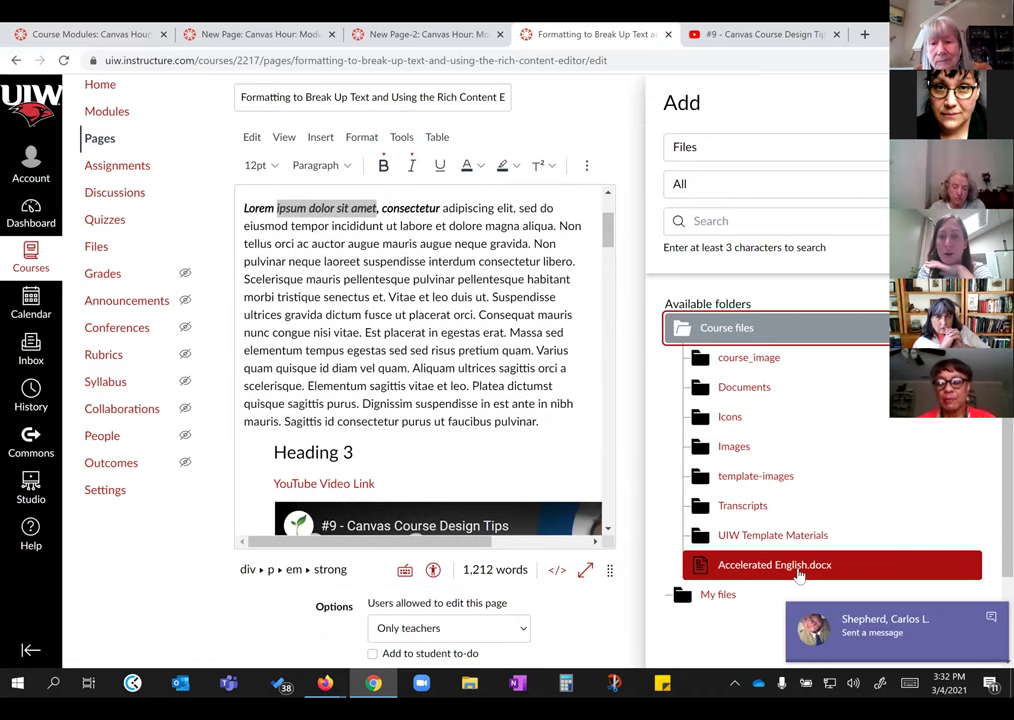
click(798, 567)
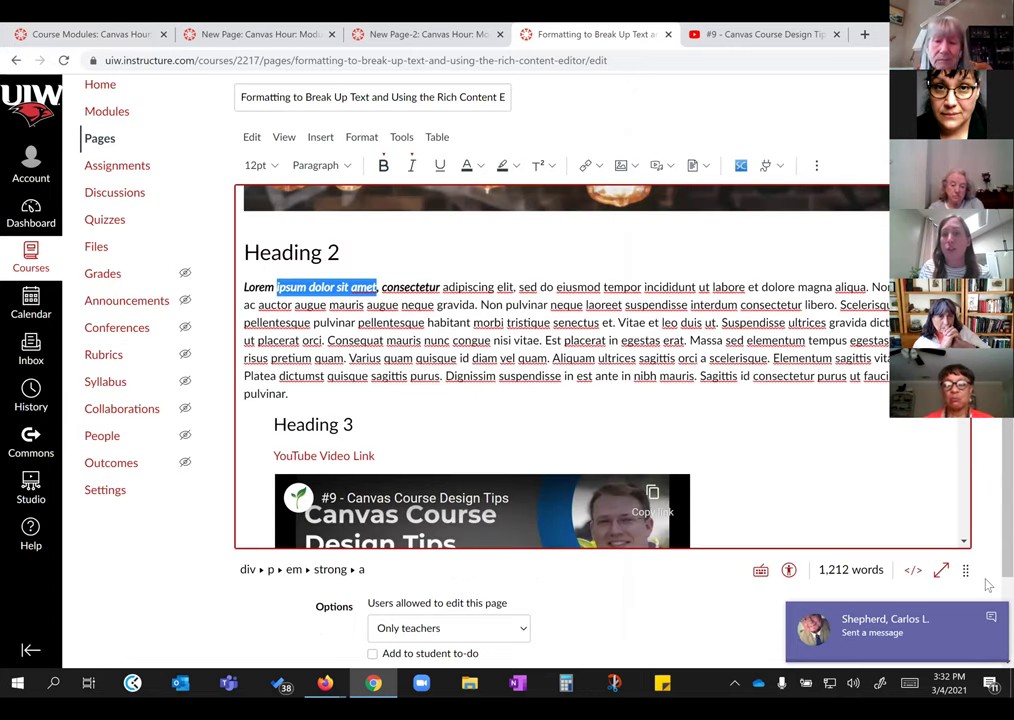
Step: Save the changes to the Formatting to Break Up Text and Using the Rich Content Editor page
scroll(974, 589, down, 2)
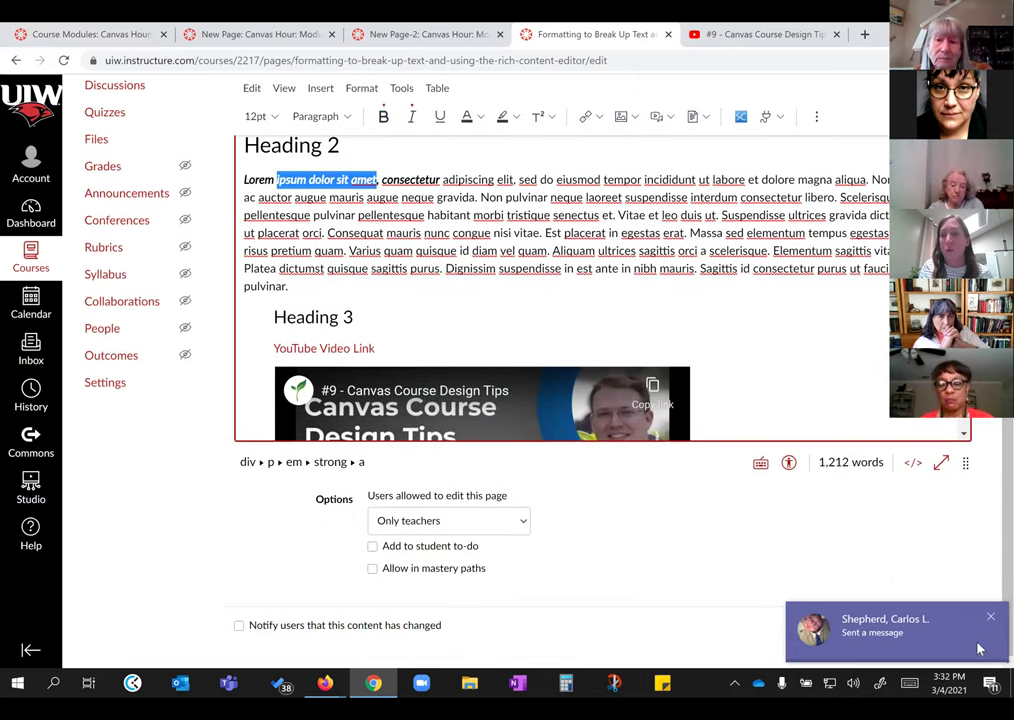
click(817, 506)
key(Return)
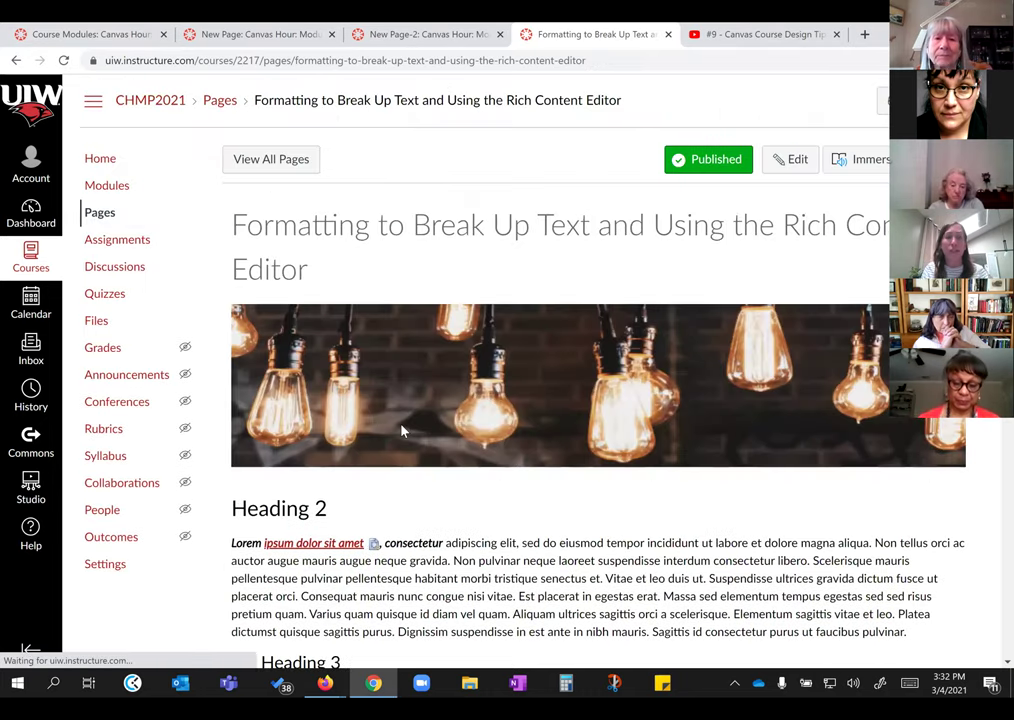
Step: Check the linked file under Heading 2 by expanding and minimizing its inline preview on the saved page
scroll(380, 470, down, 1)
click(376, 472)
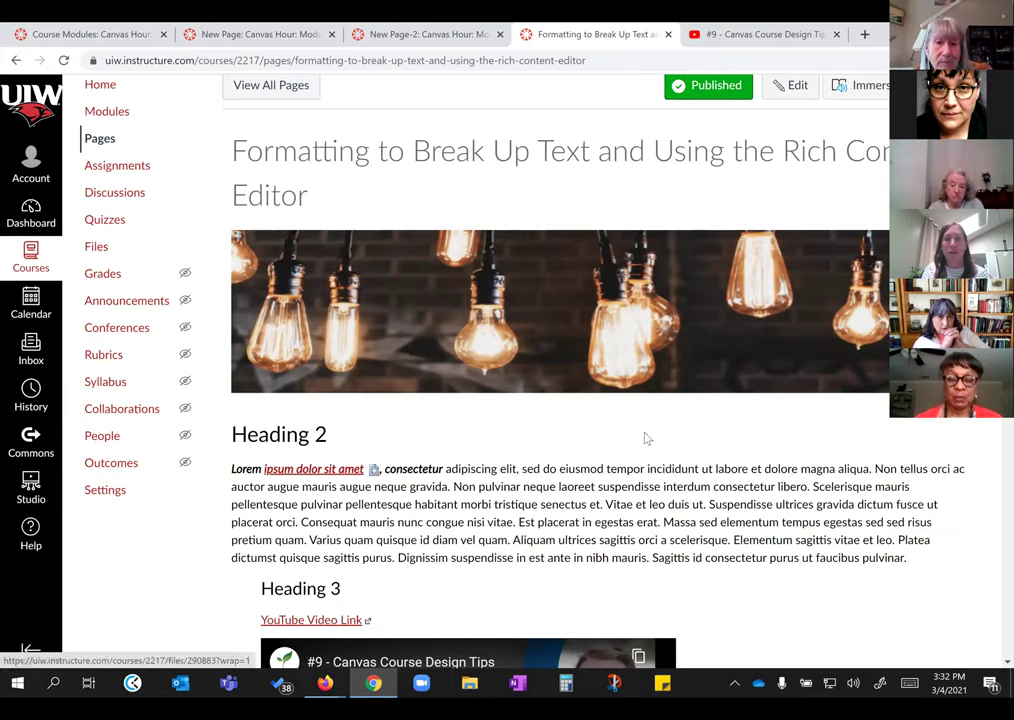
scroll(820, 291, down, 3)
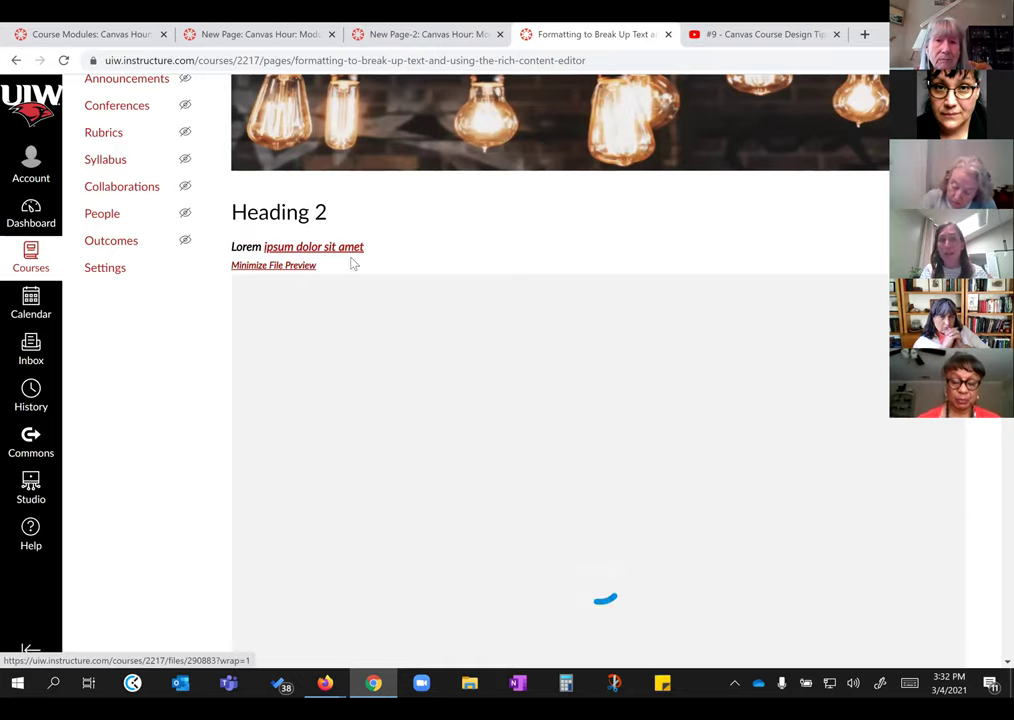
scroll(702, 290, down, 1)
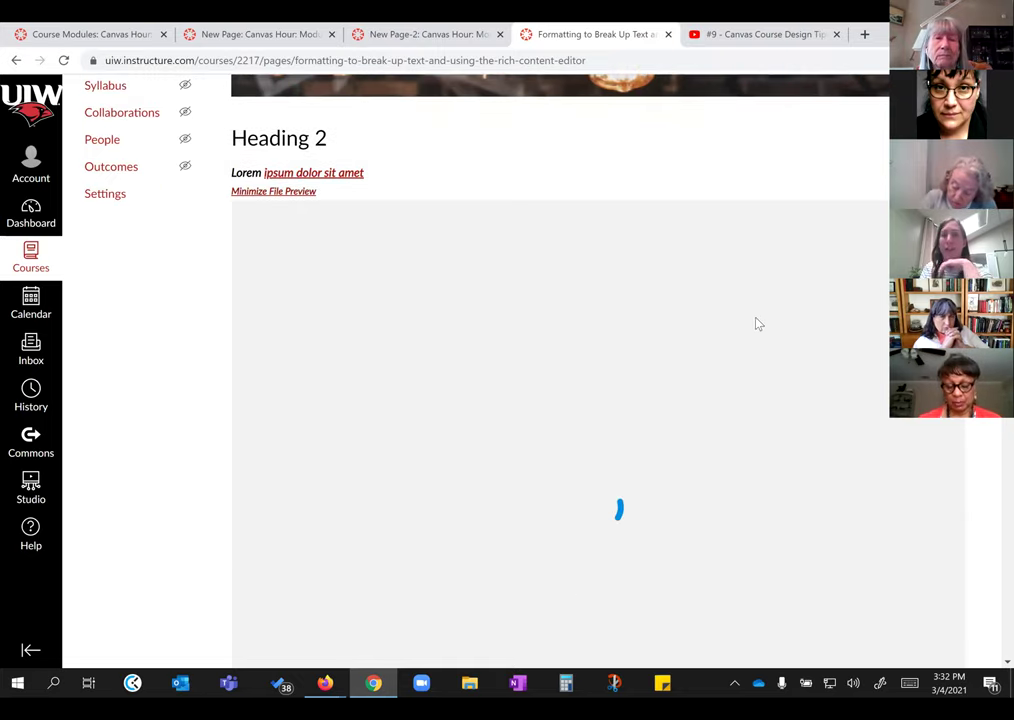
scroll(755, 318, down, 1)
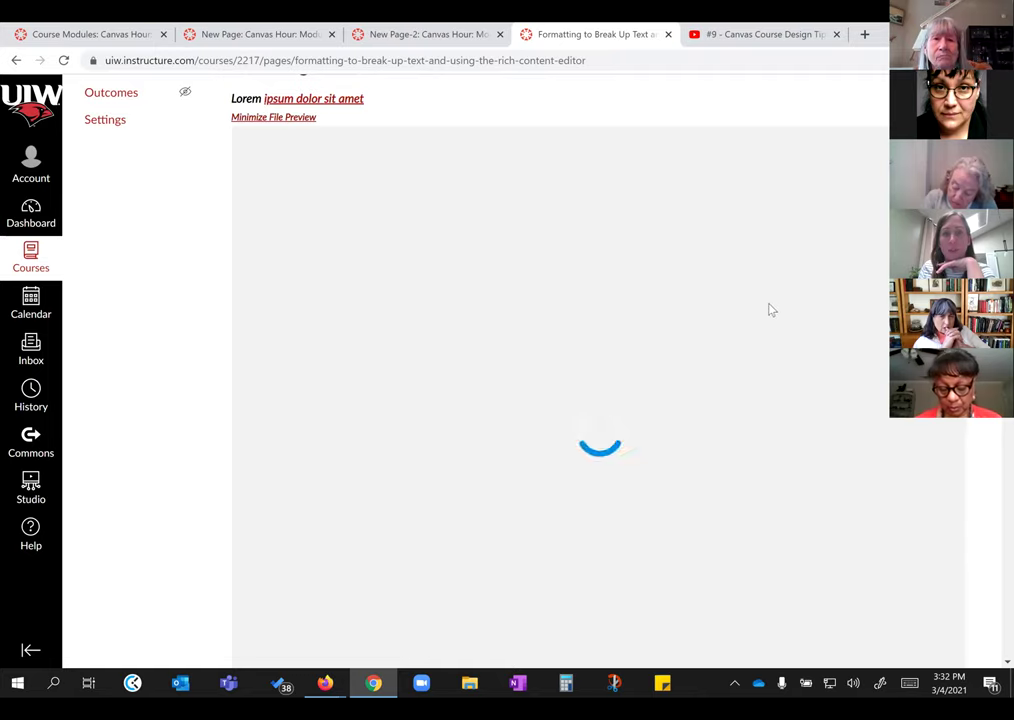
click(294, 118)
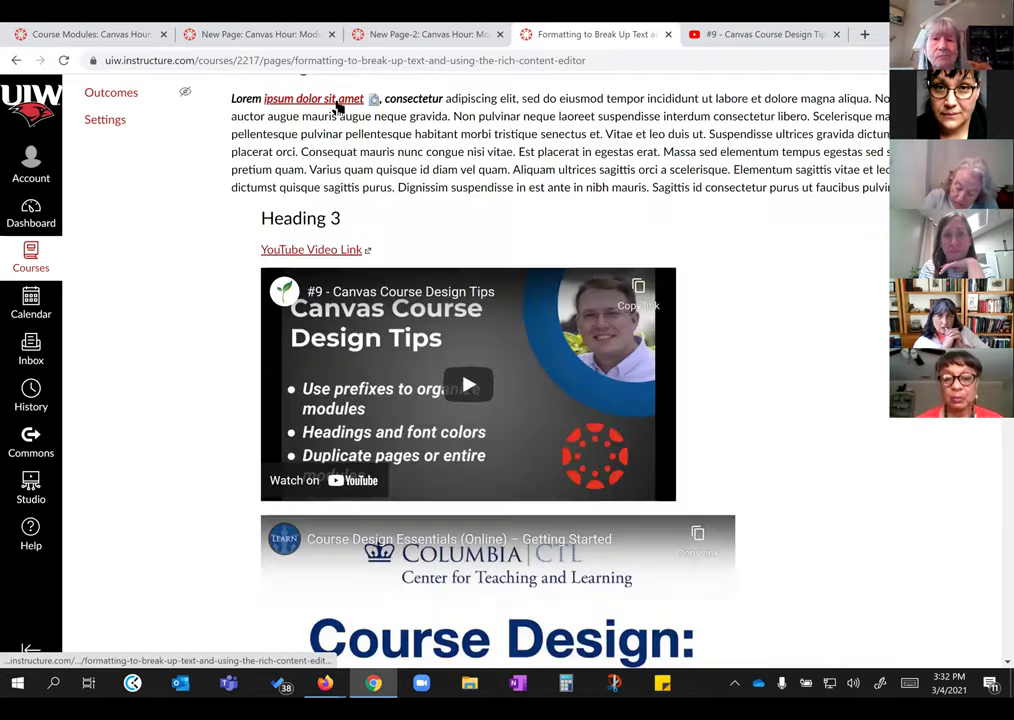
click(308, 106)
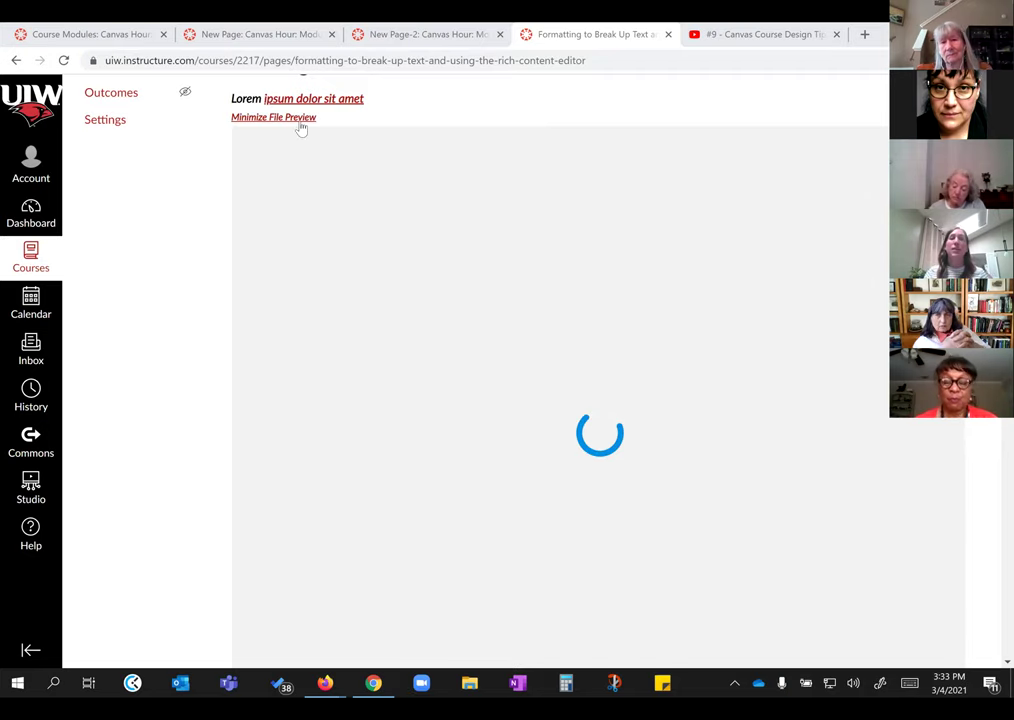
click(303, 119)
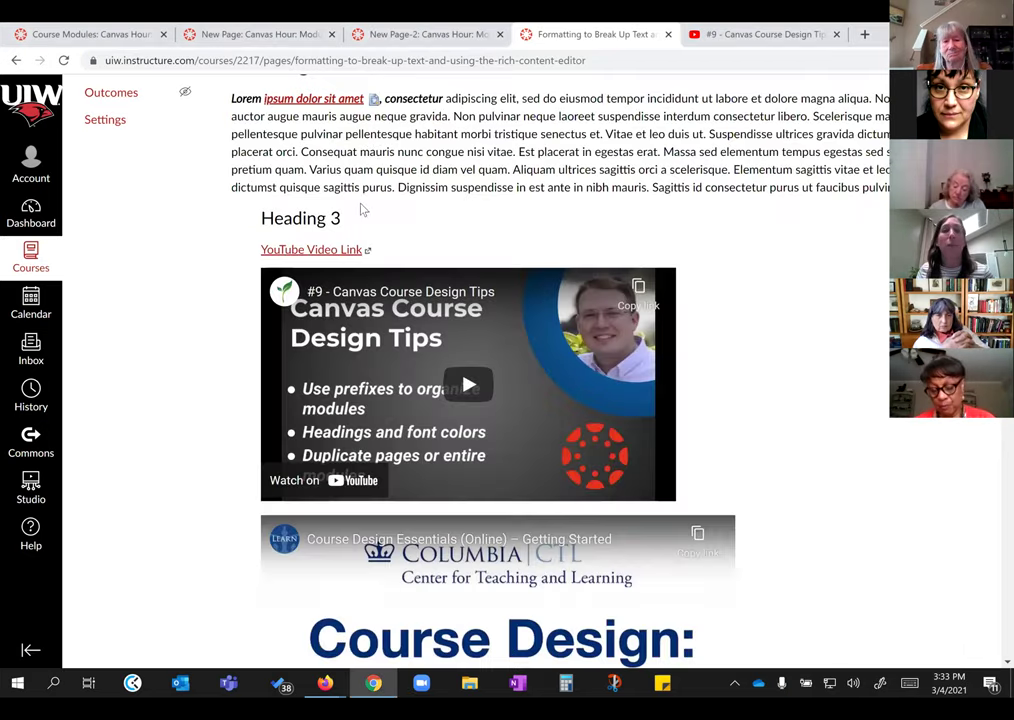
click(370, 100)
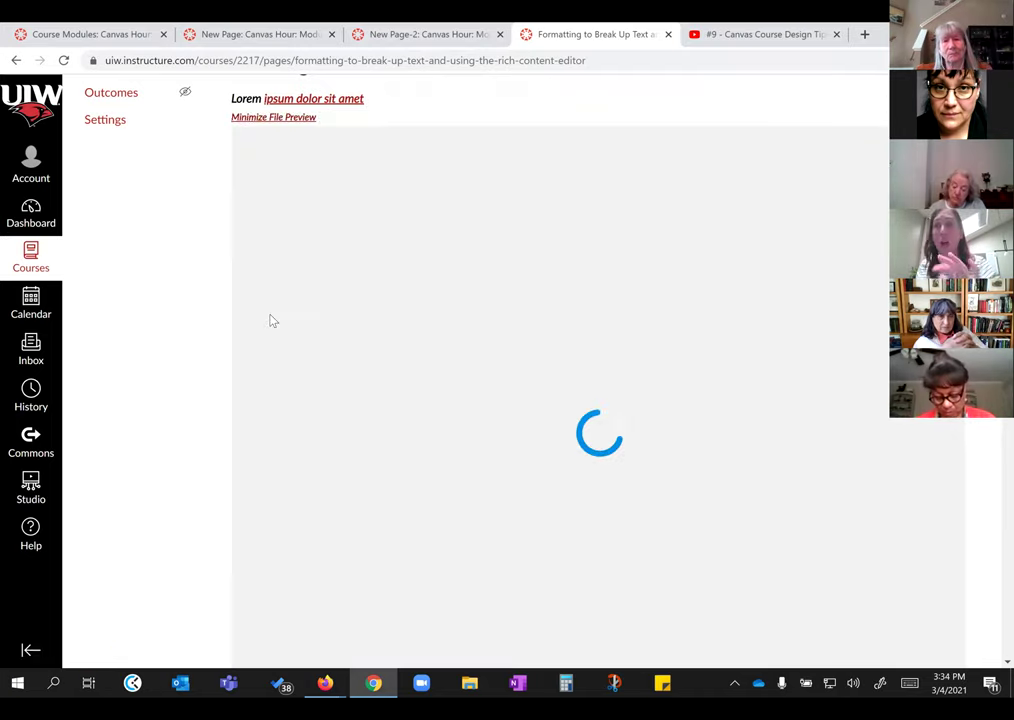
click(289, 117)
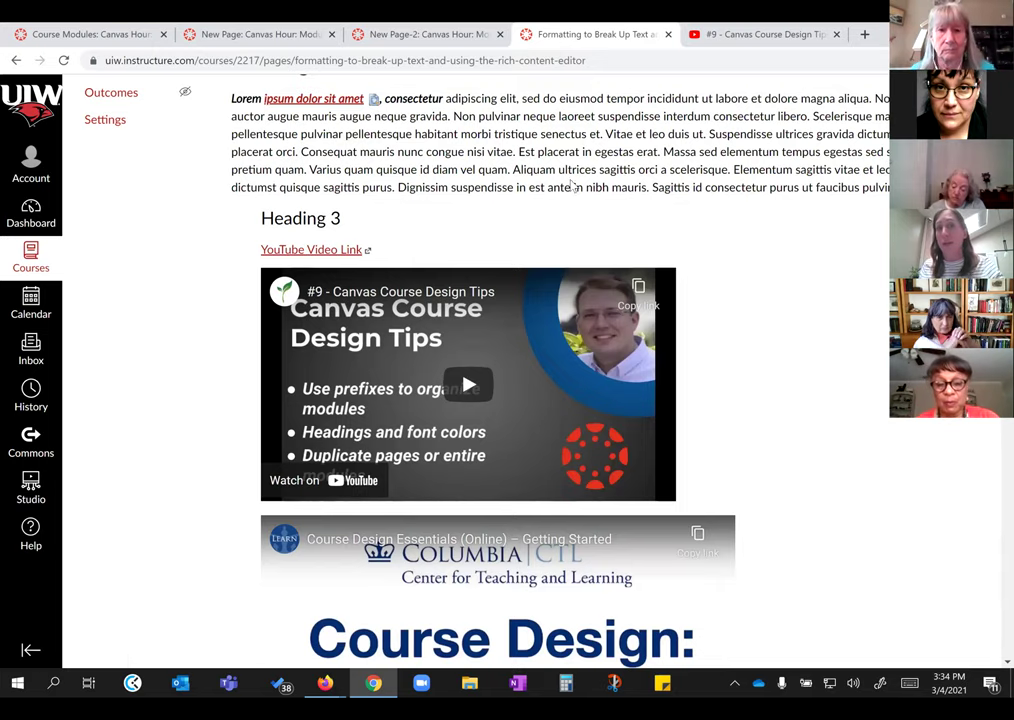
Step: Open Accelerated English.docx from the Let's Build a Module! module and look through its document preview
click(75, 30)
scroll(564, 475, down, 4)
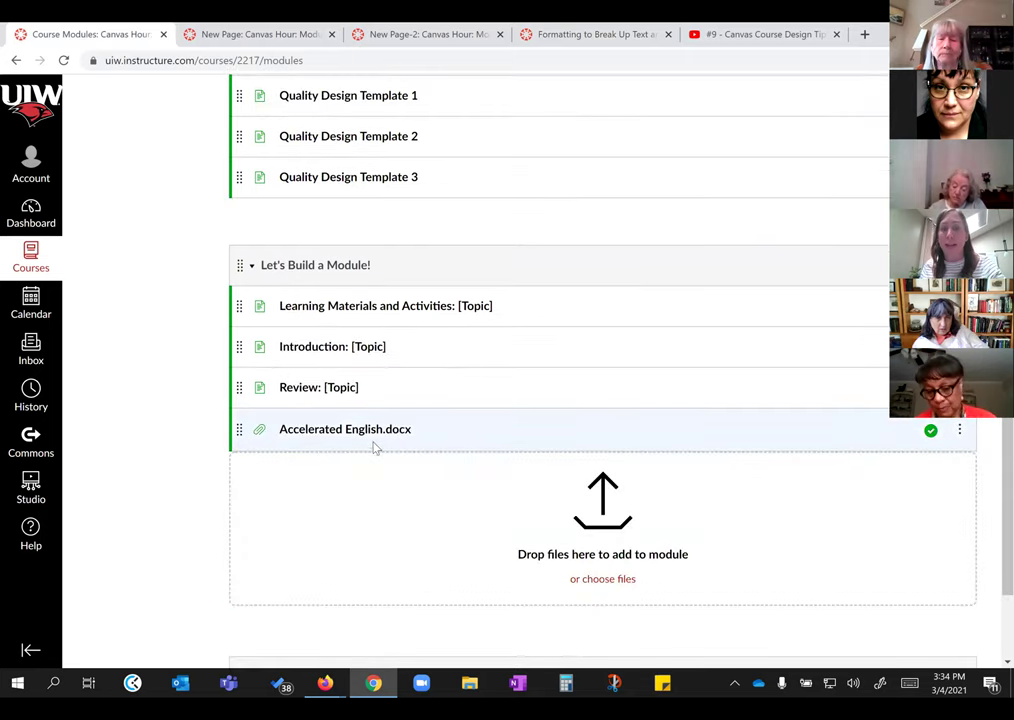
click(366, 431)
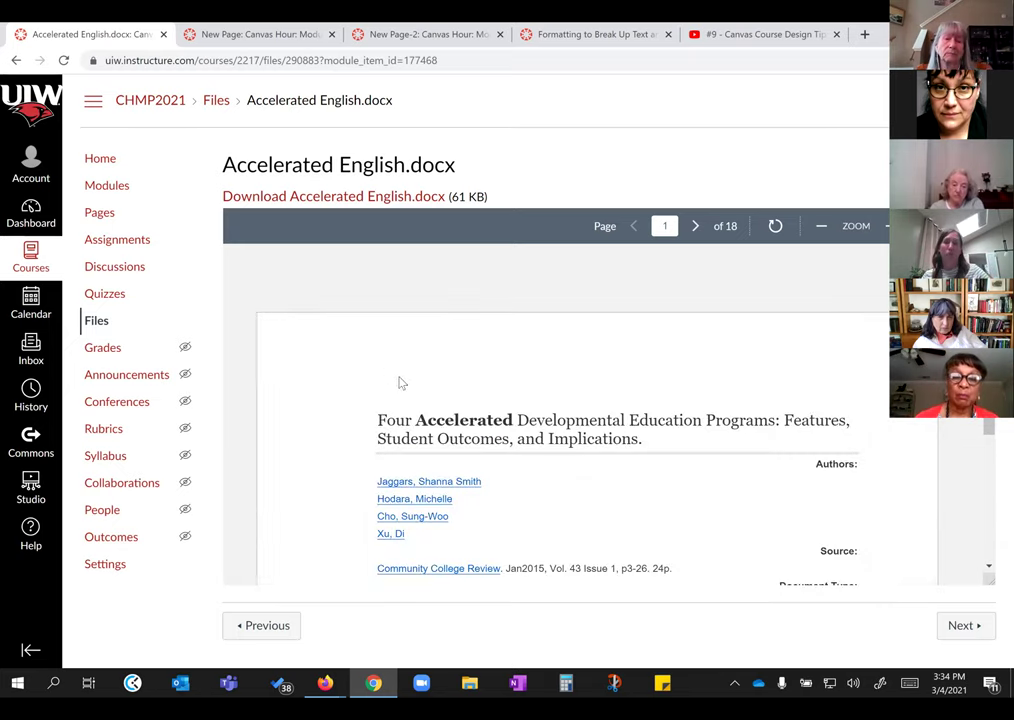
scroll(715, 433, down, 3)
scroll(715, 433, down, 5)
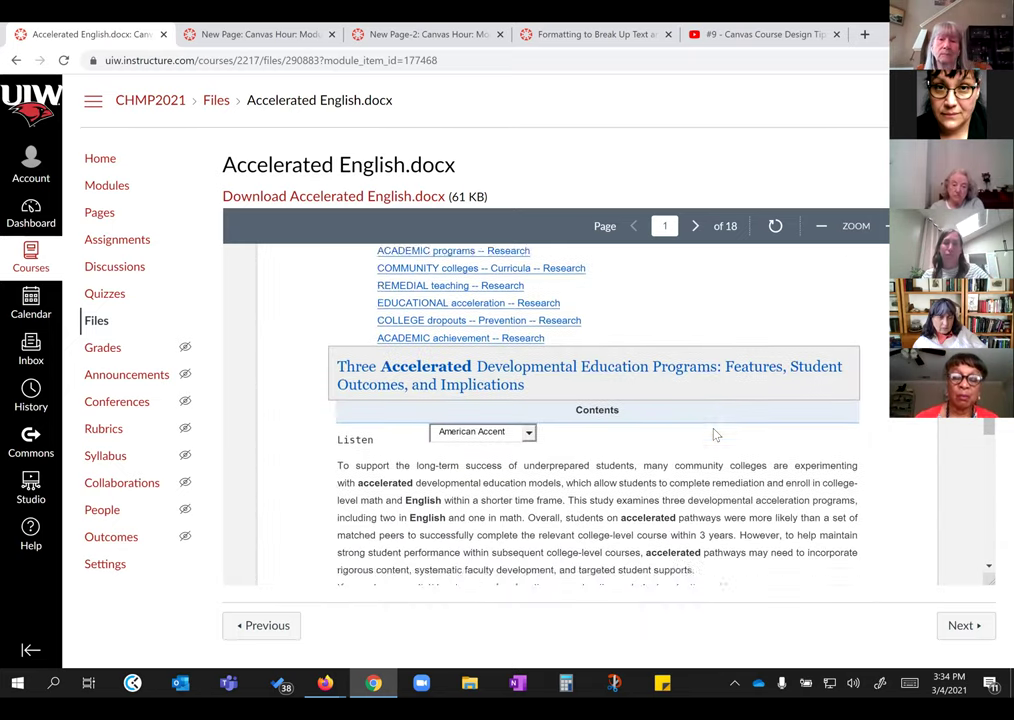
scroll(755, 479, up, 3)
scroll(760, 476, up, 4)
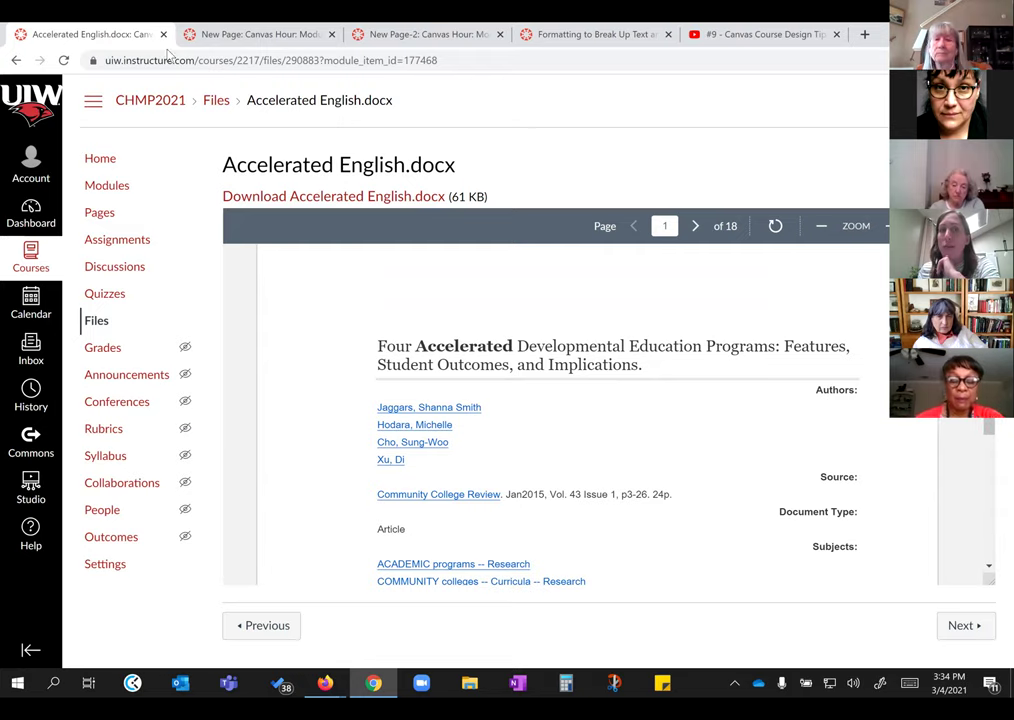
Step: Open a blank new page from the course's page list and leave it without saving
click(101, 215)
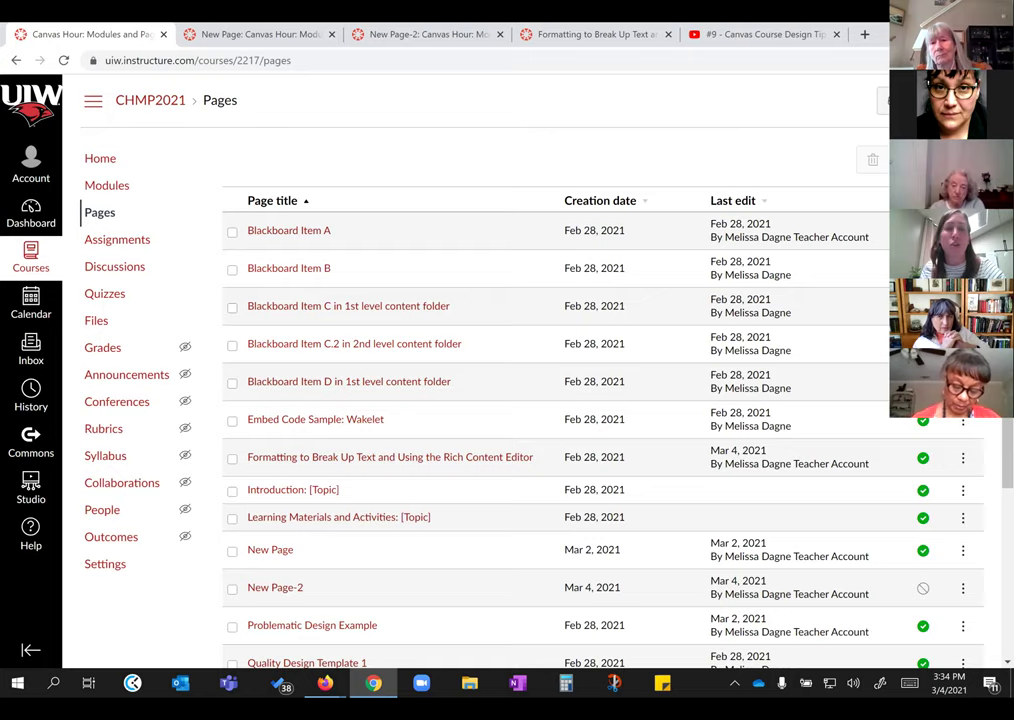
click(950, 100)
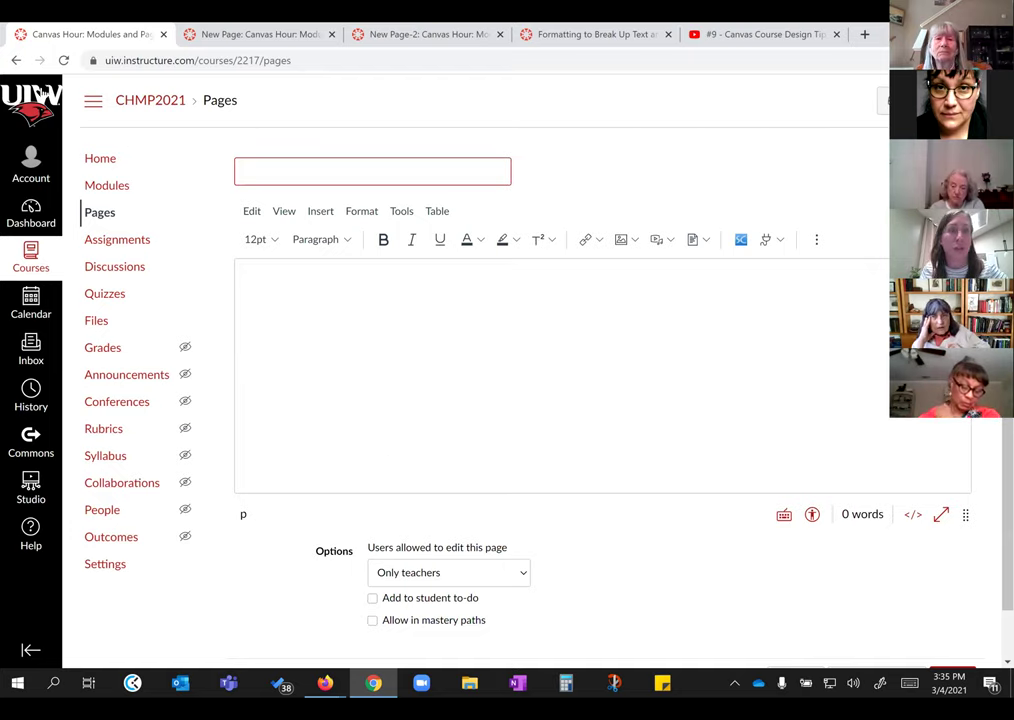
key(alt+Left)
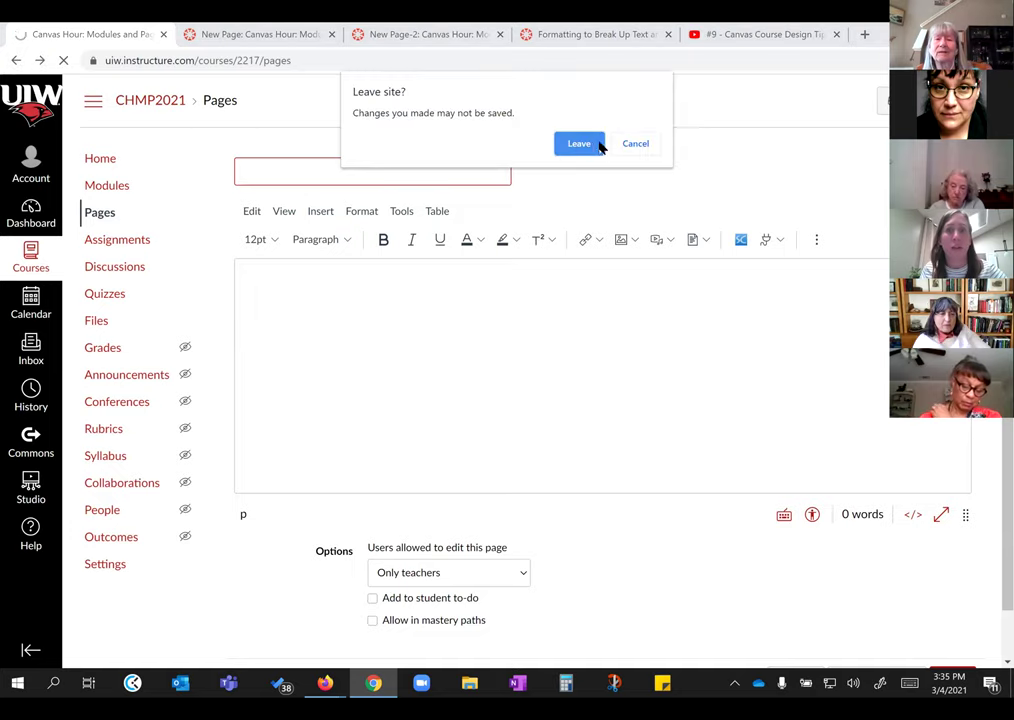
click(580, 144)
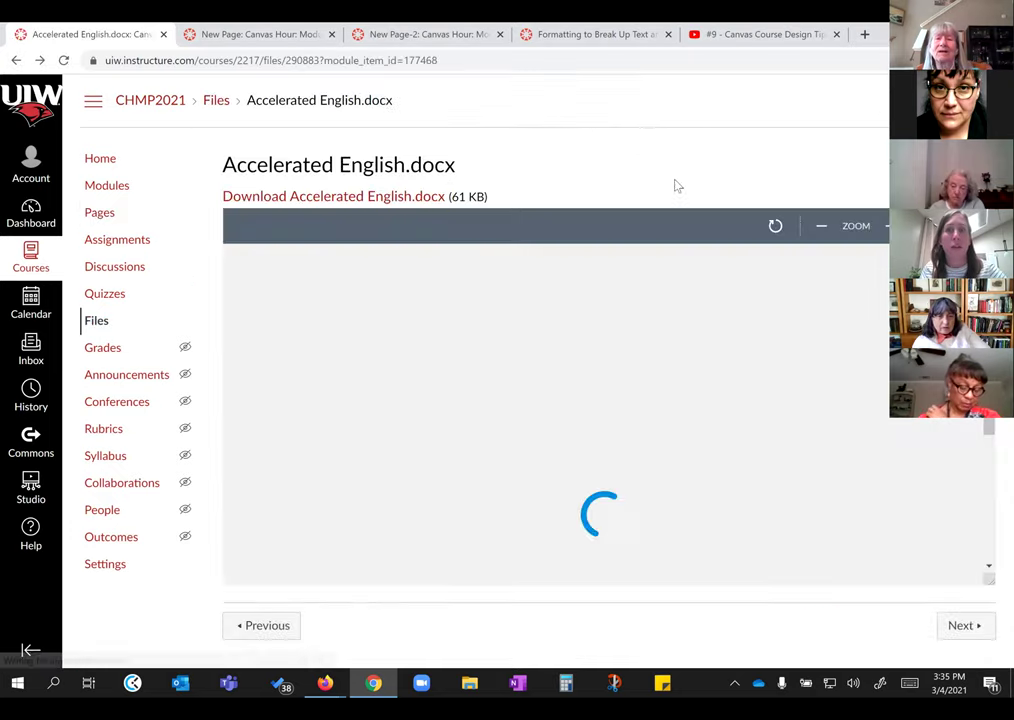
click(100, 213)
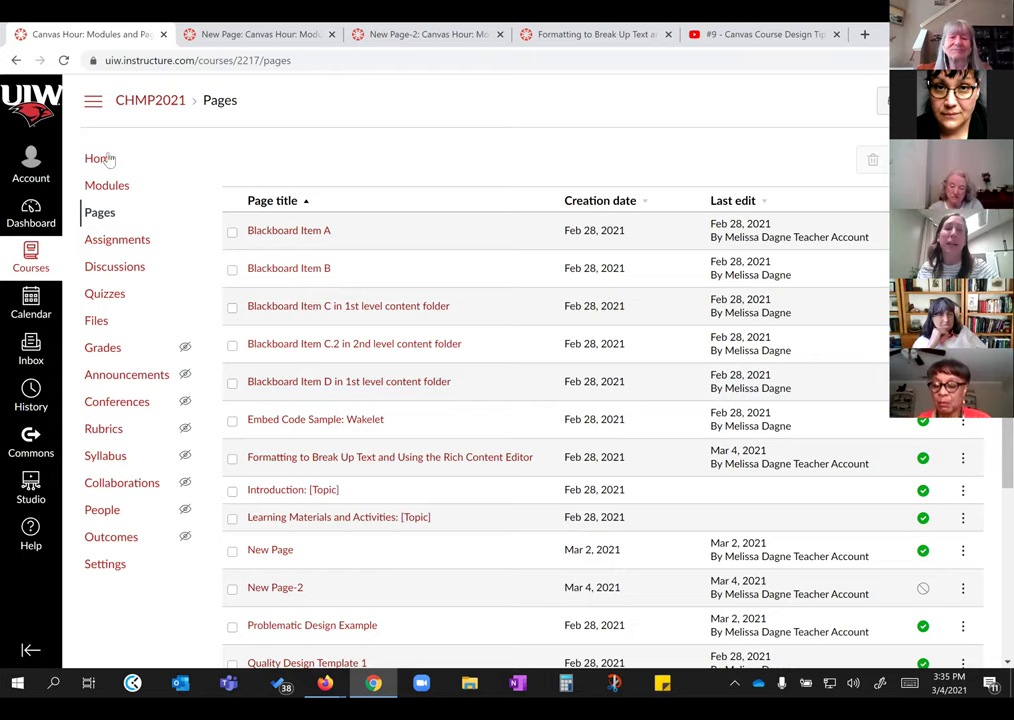
Step: Start a new module in the course's module list and name it Module 1
click(103, 186)
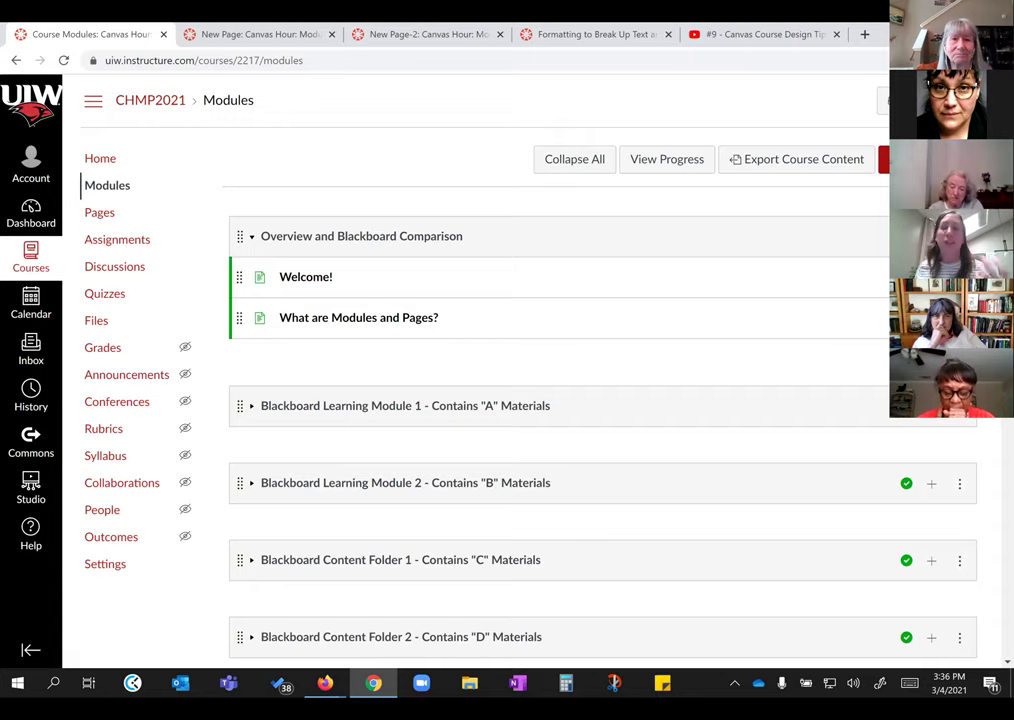
click(884, 159)
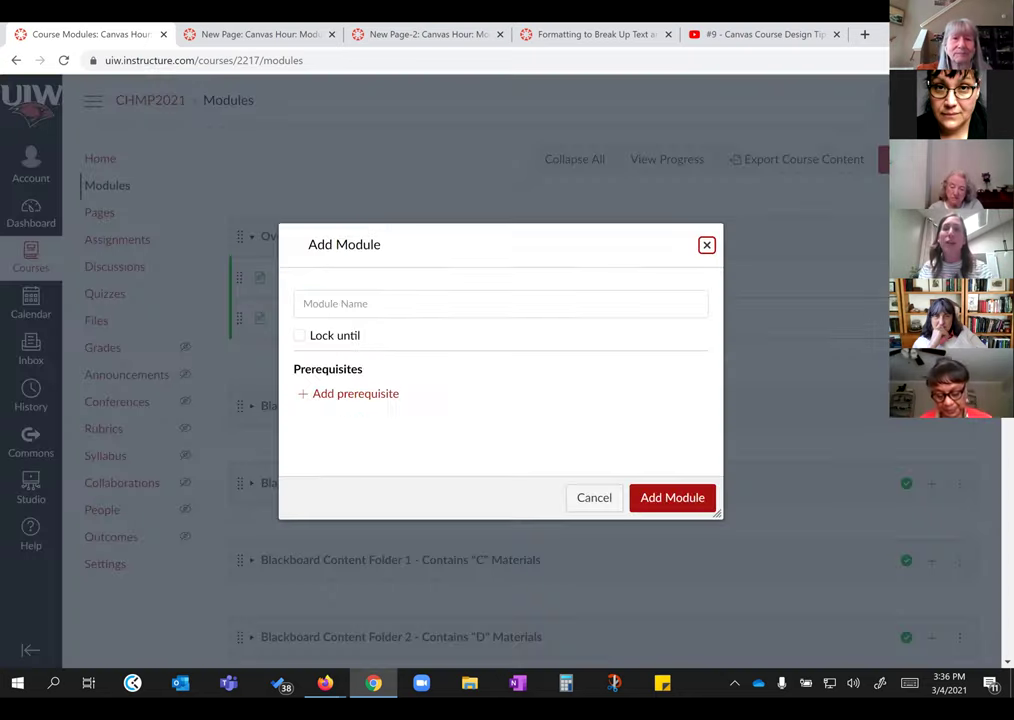
click(490, 295)
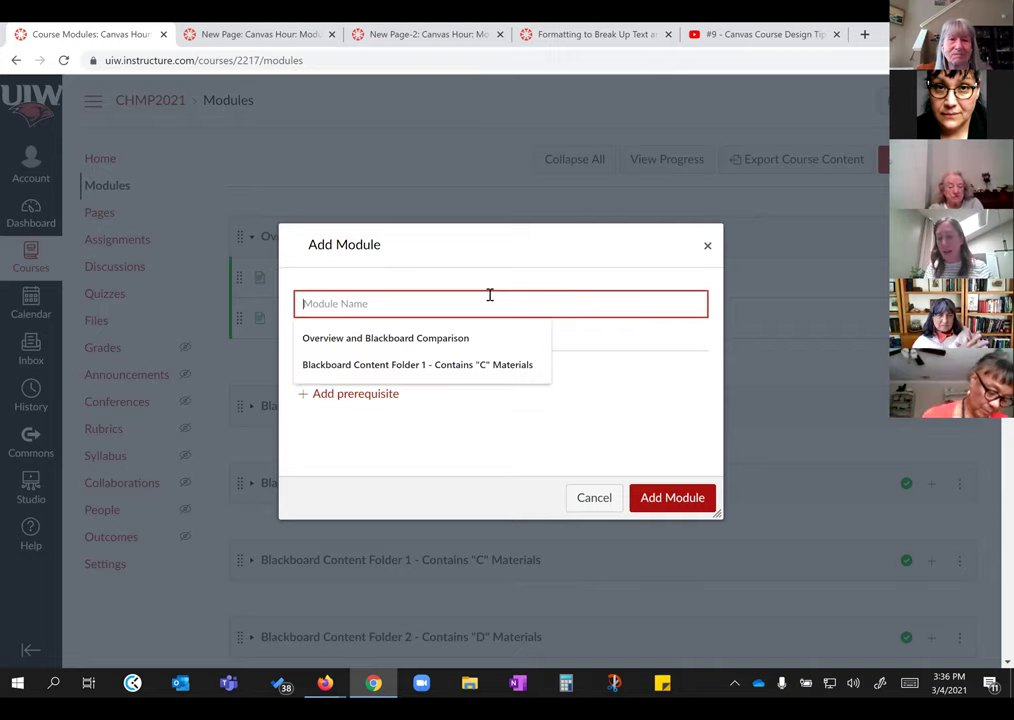
text(Module 1)
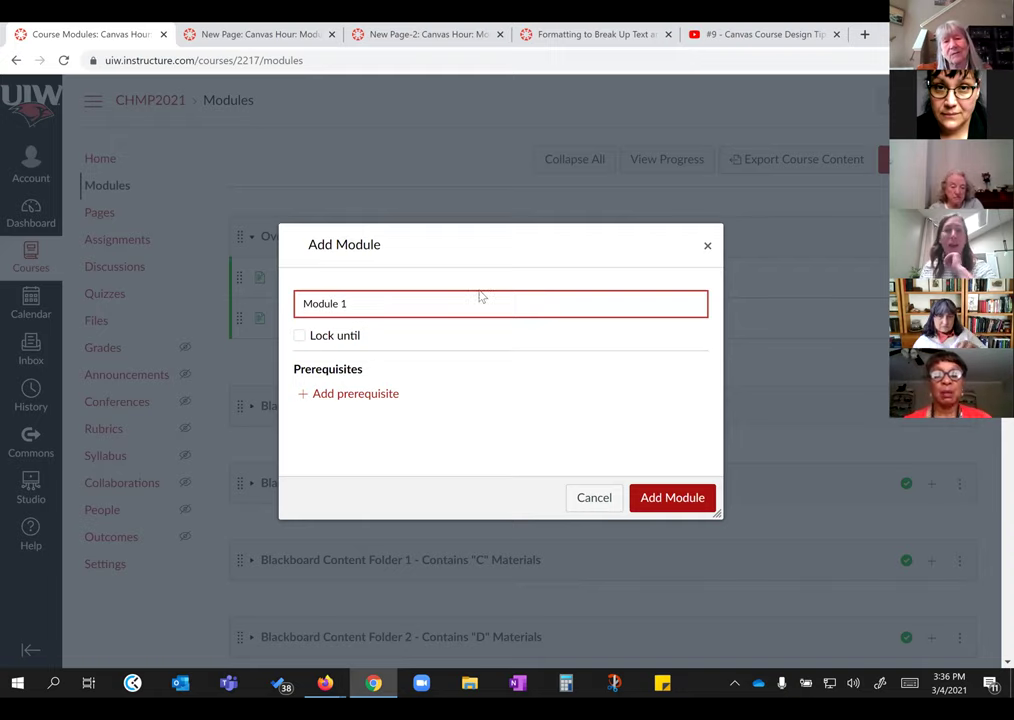
Step: Lock Module 1 until Mar 11, 2021, leaving the unlock time blank
right_click(300, 338)
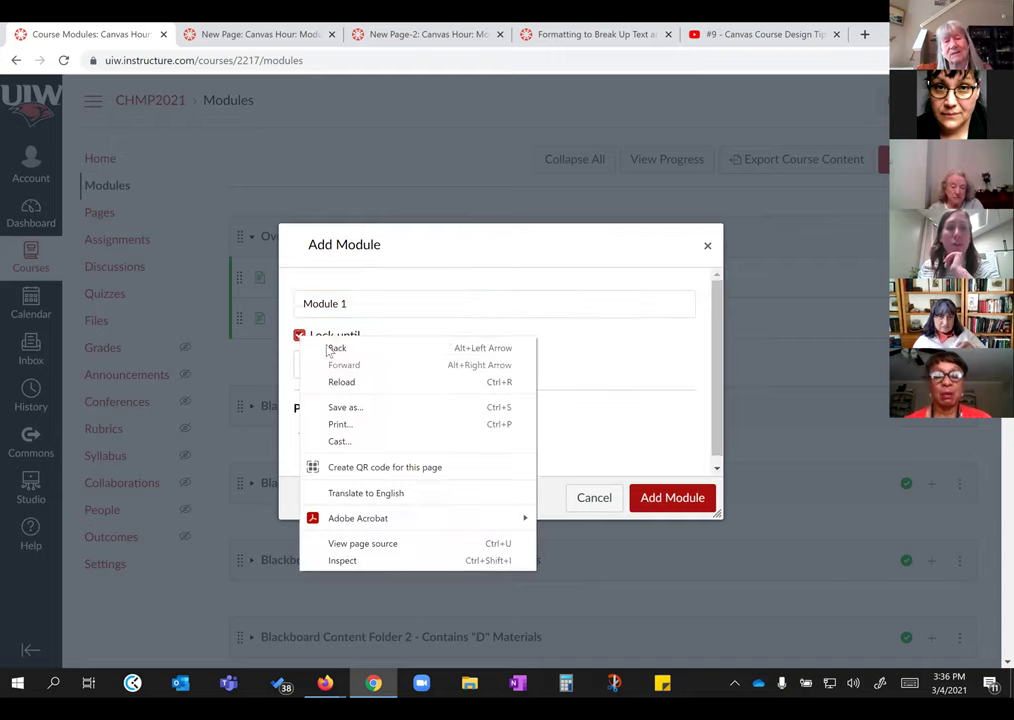
click(301, 338)
click(300, 337)
key(space)
key(Tab)
key(Tab)
key(Return)
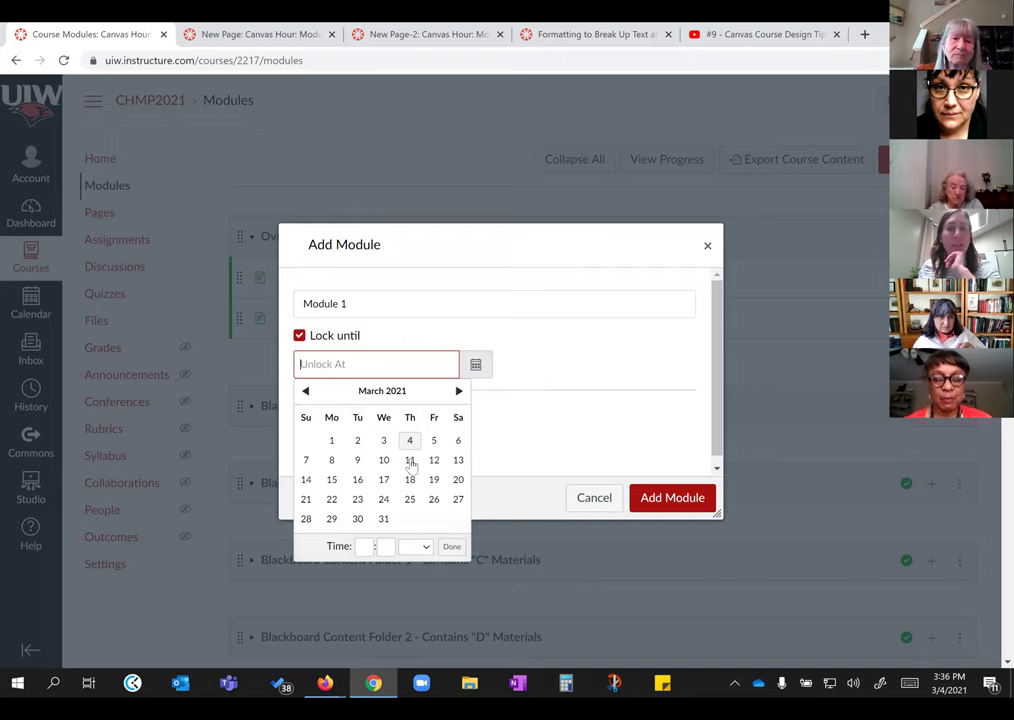
click(409, 460)
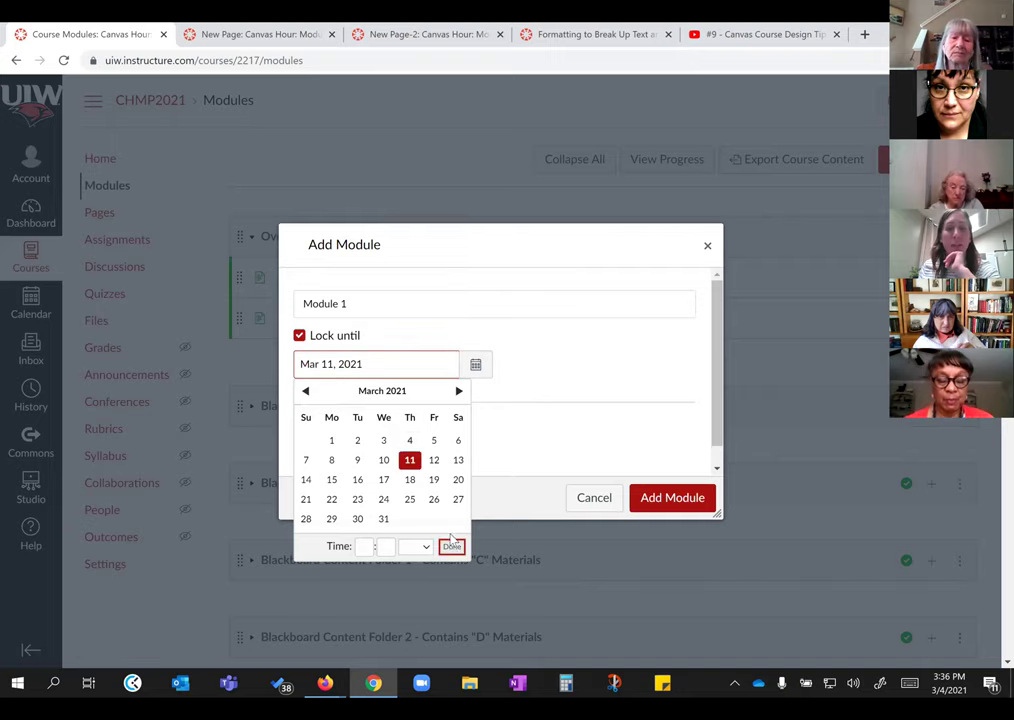
click(452, 548)
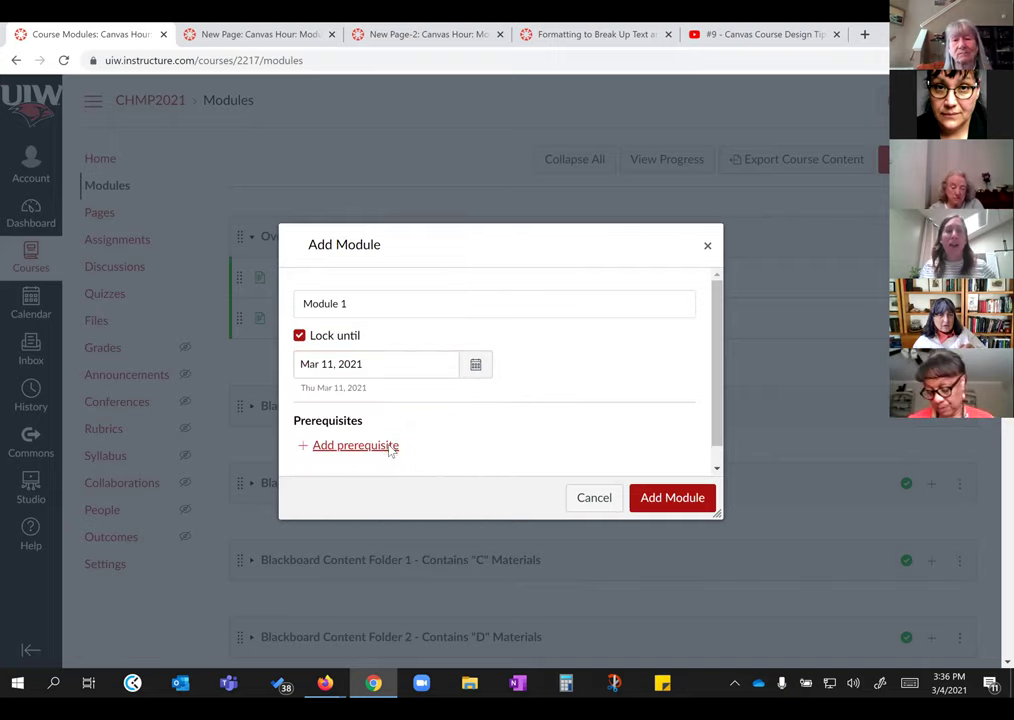
Step: Set Considerations for Designing Pages as the prerequisite for Module 1 and add the module to the course
click(394, 447)
click(410, 456)
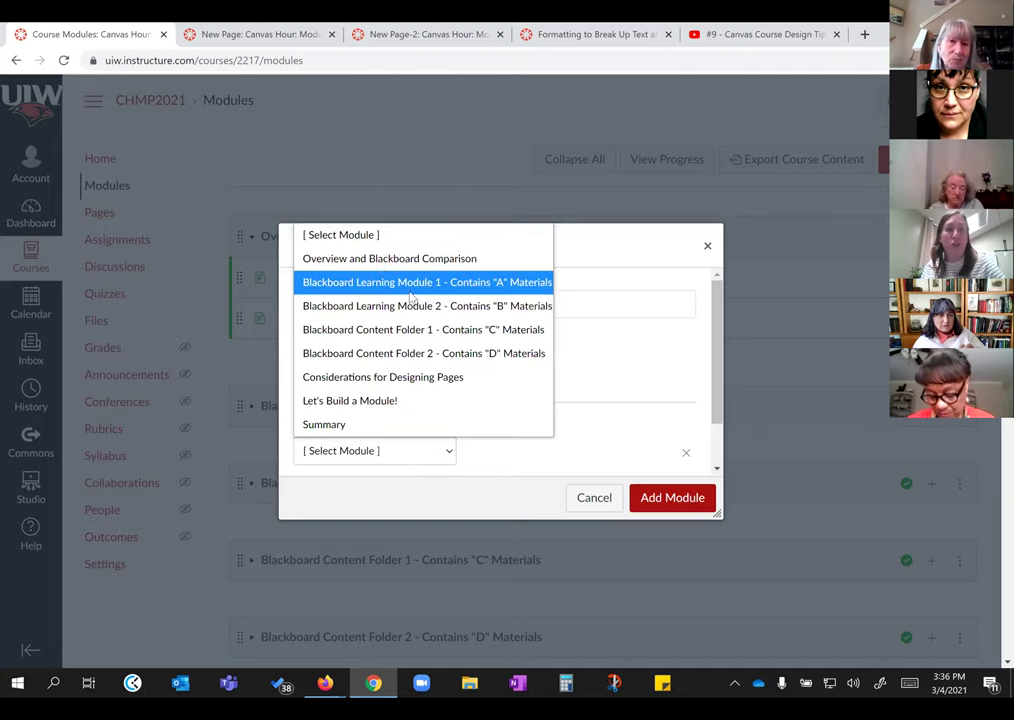
click(385, 378)
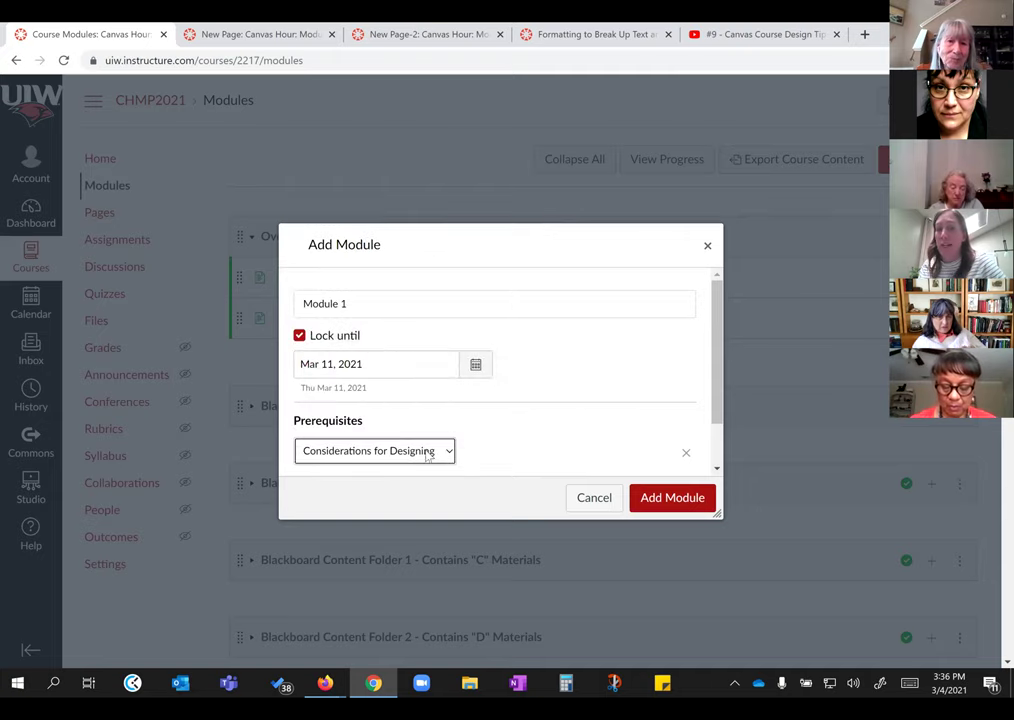
scroll(561, 425, down, 1)
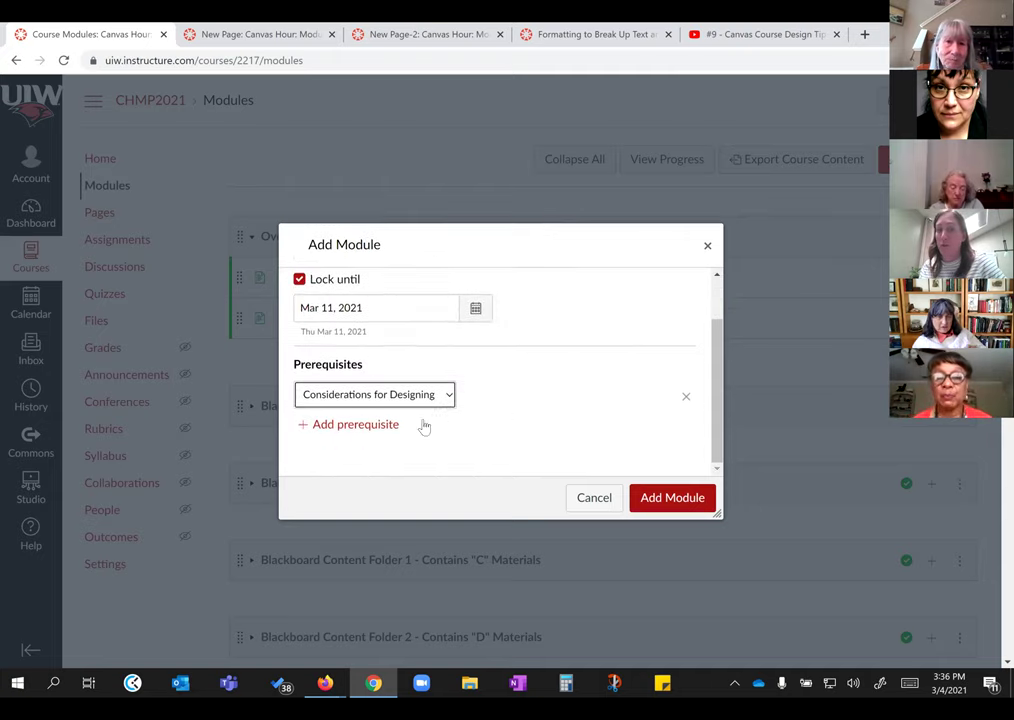
click(673, 498)
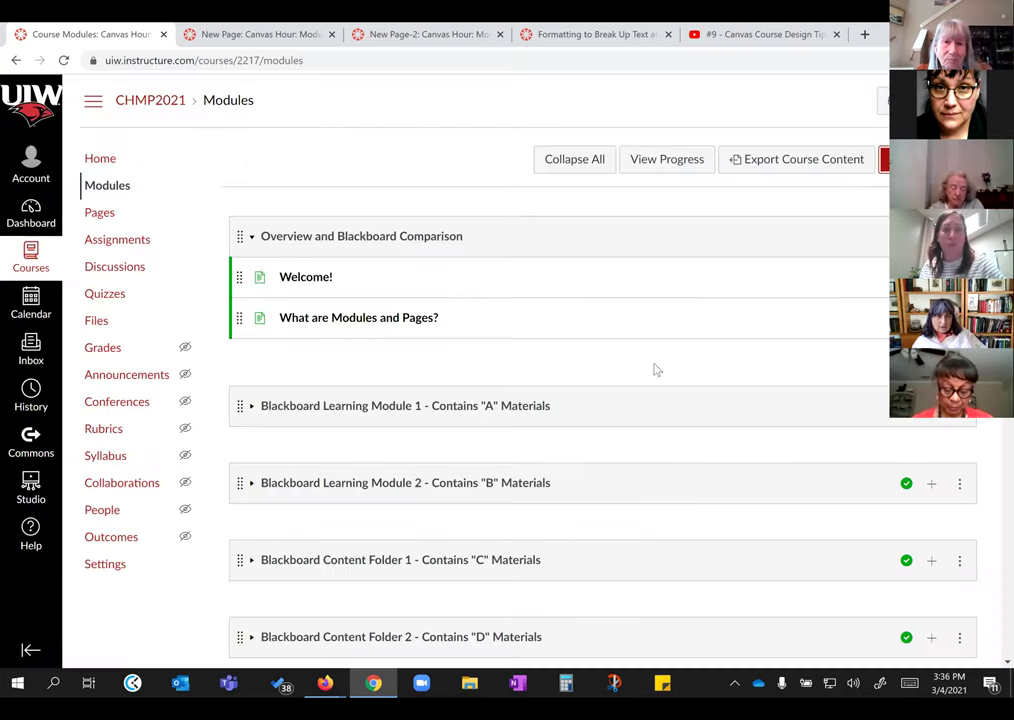
Step: Start adding a Text Header item to Module 1 and cancel without adding it
scroll(650, 321, down, 5)
scroll(650, 321, down, 10)
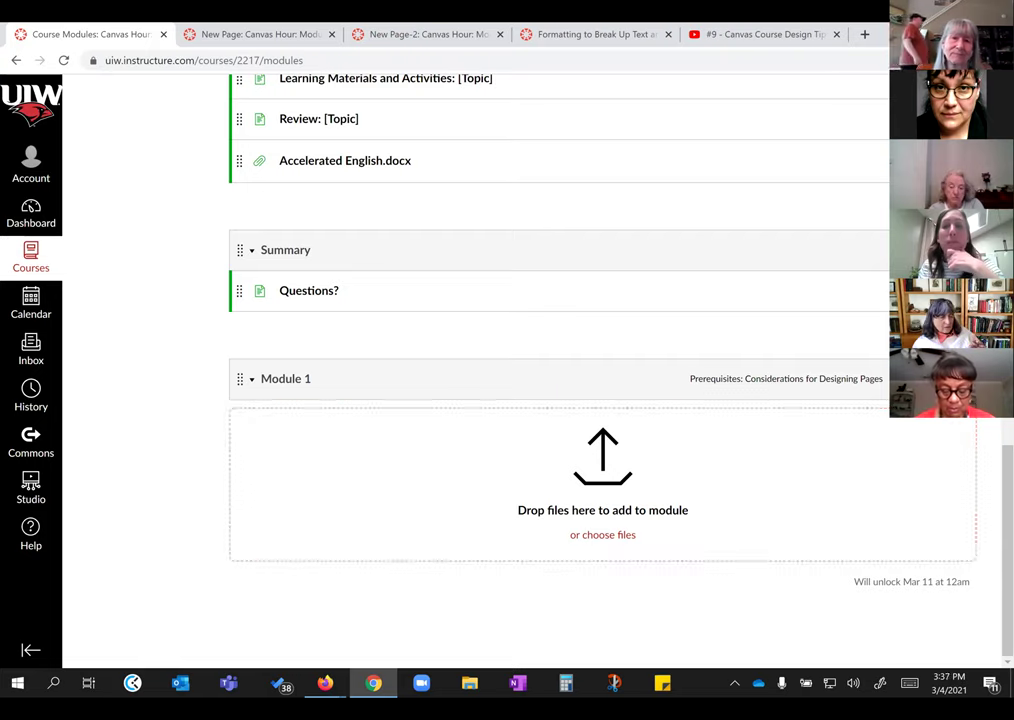
click(944, 378)
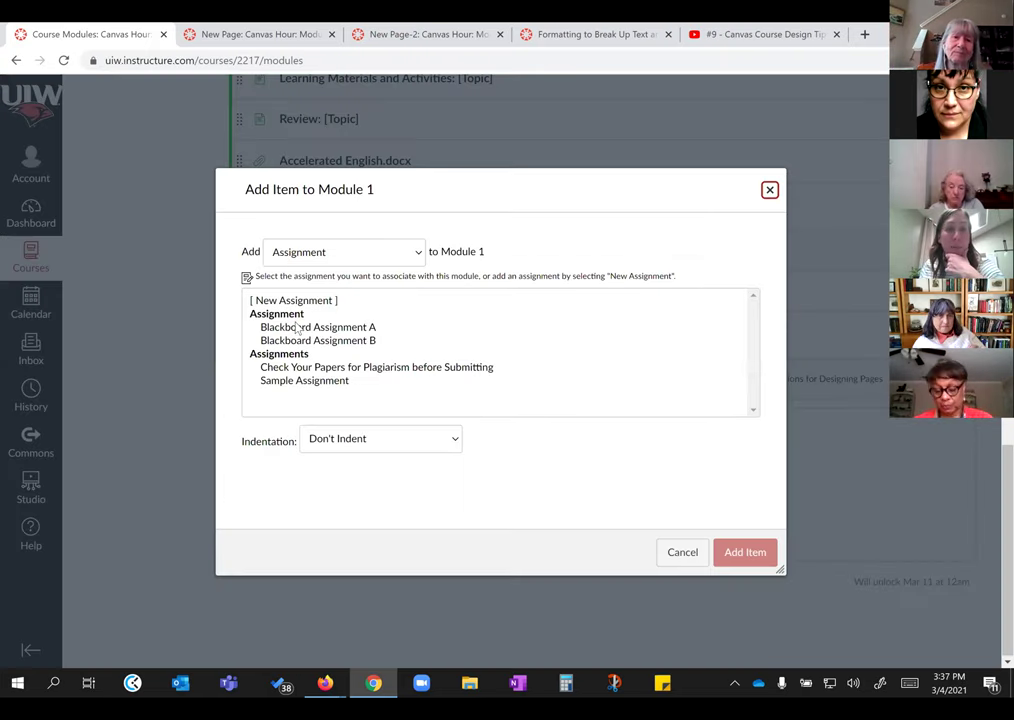
click(414, 259)
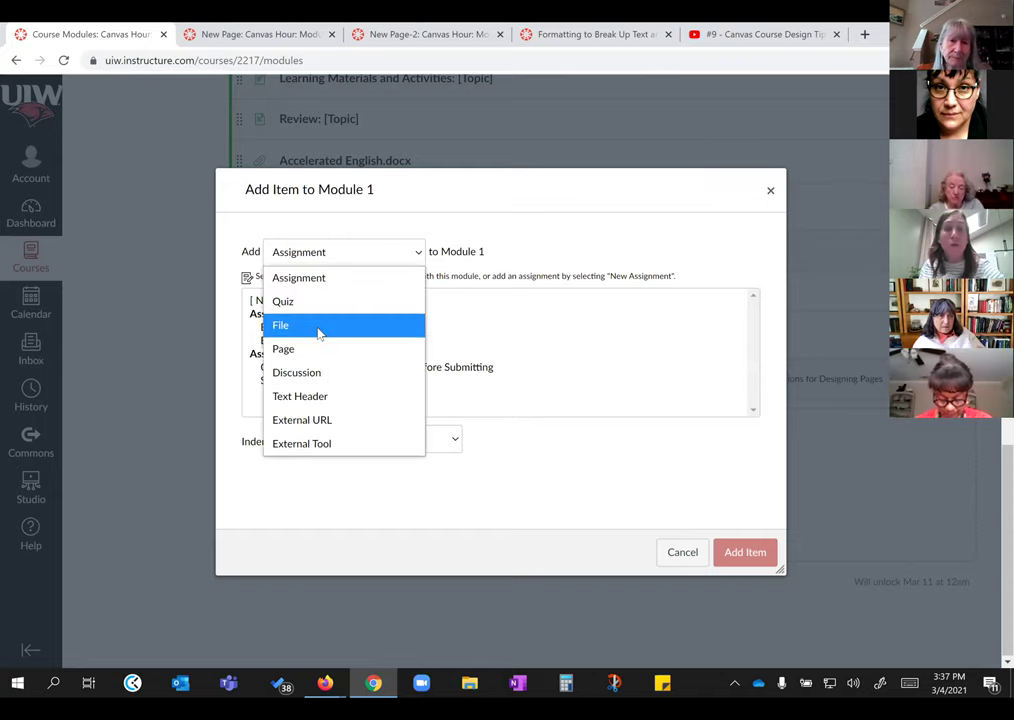
click(330, 400)
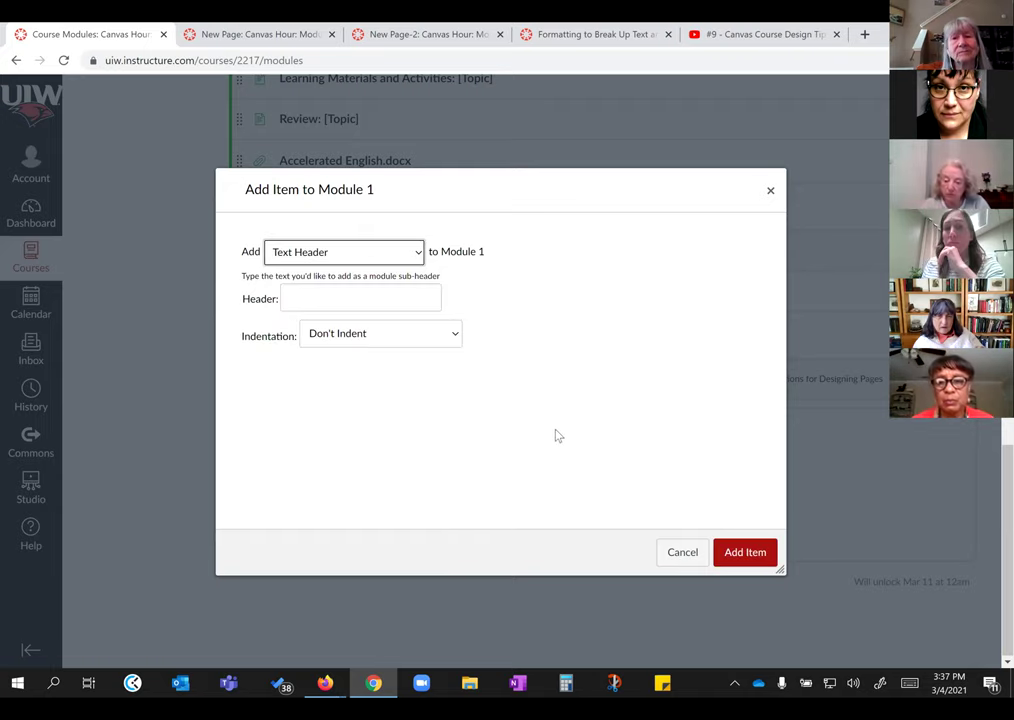
click(682, 553)
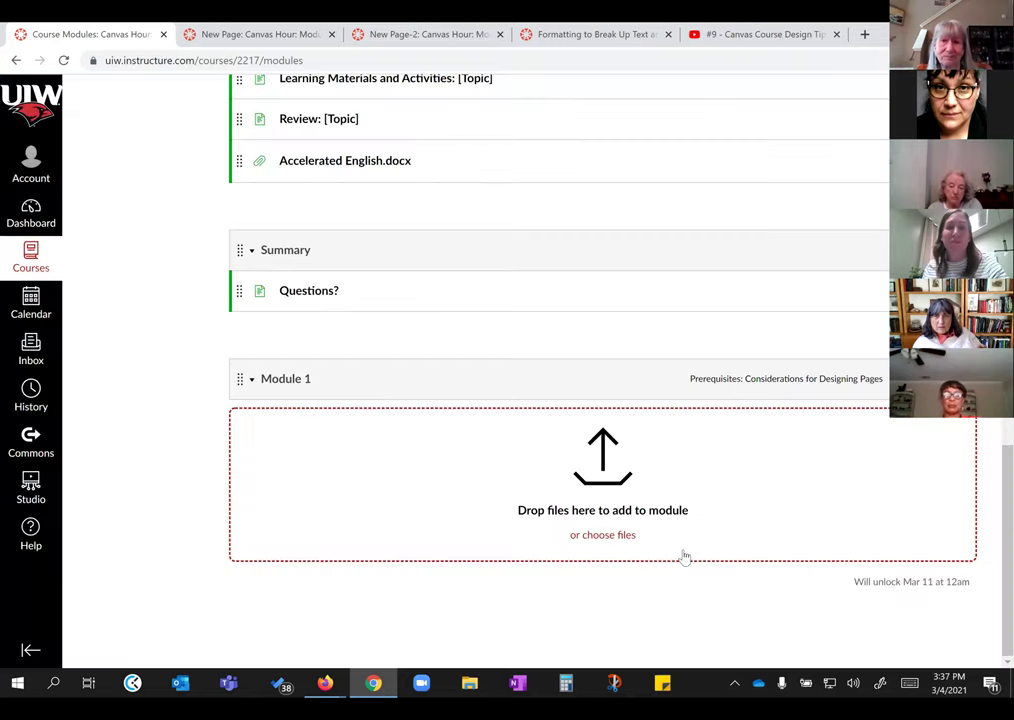
Step: Preview the course's module list in Student View and return to the teacher view
scroll(680, 515, up, 5)
scroll(675, 507, up, 10)
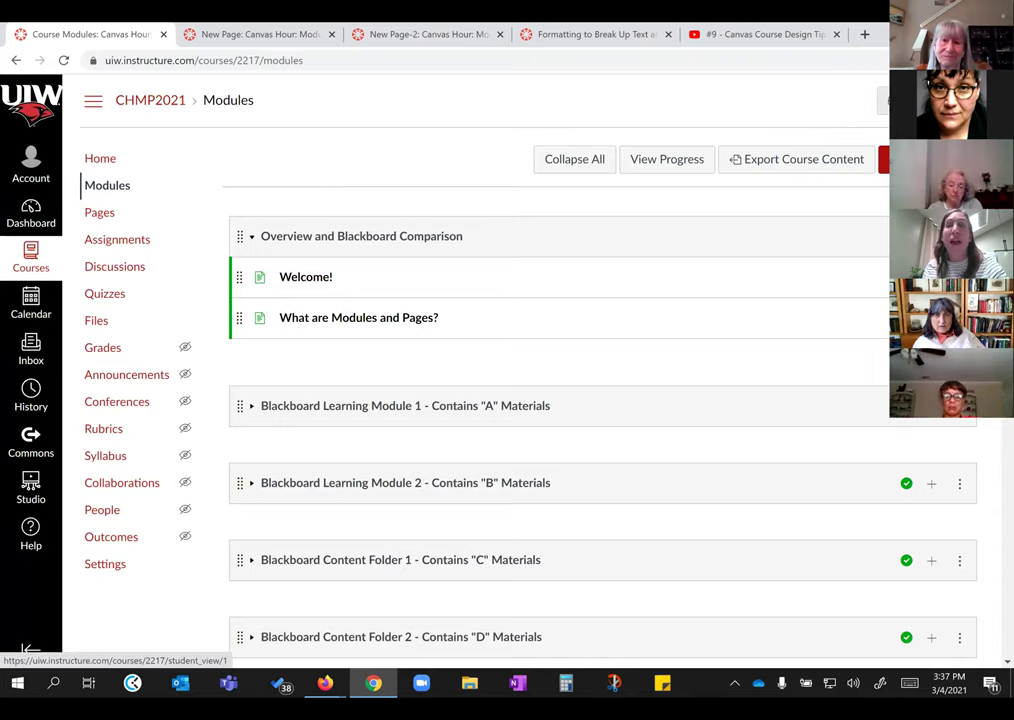
click(884, 100)
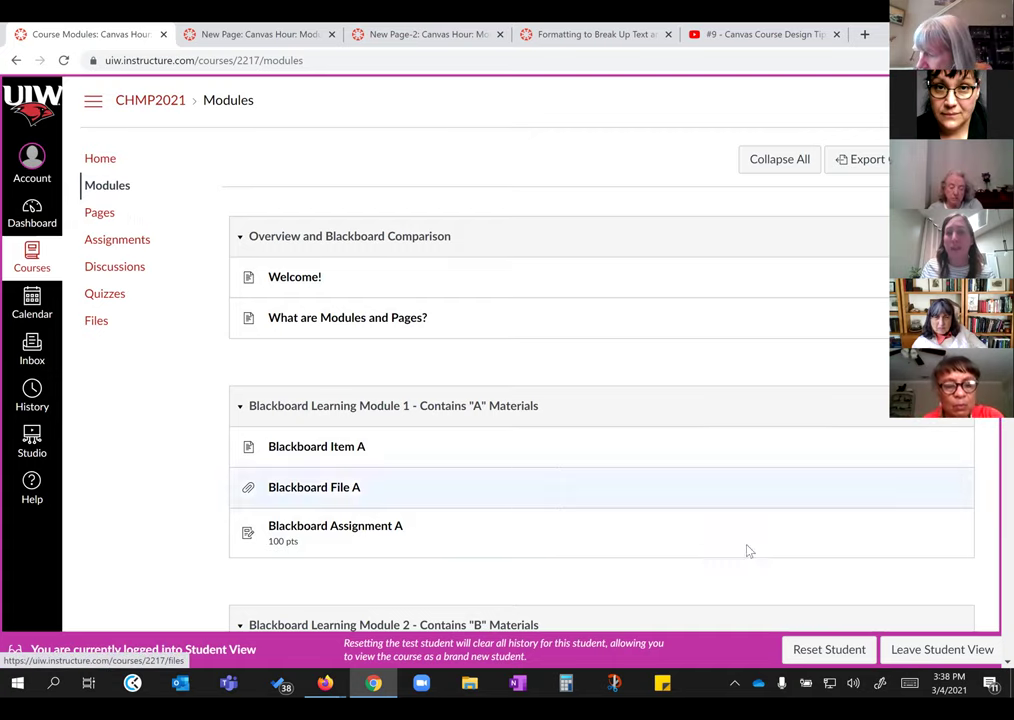
click(929, 652)
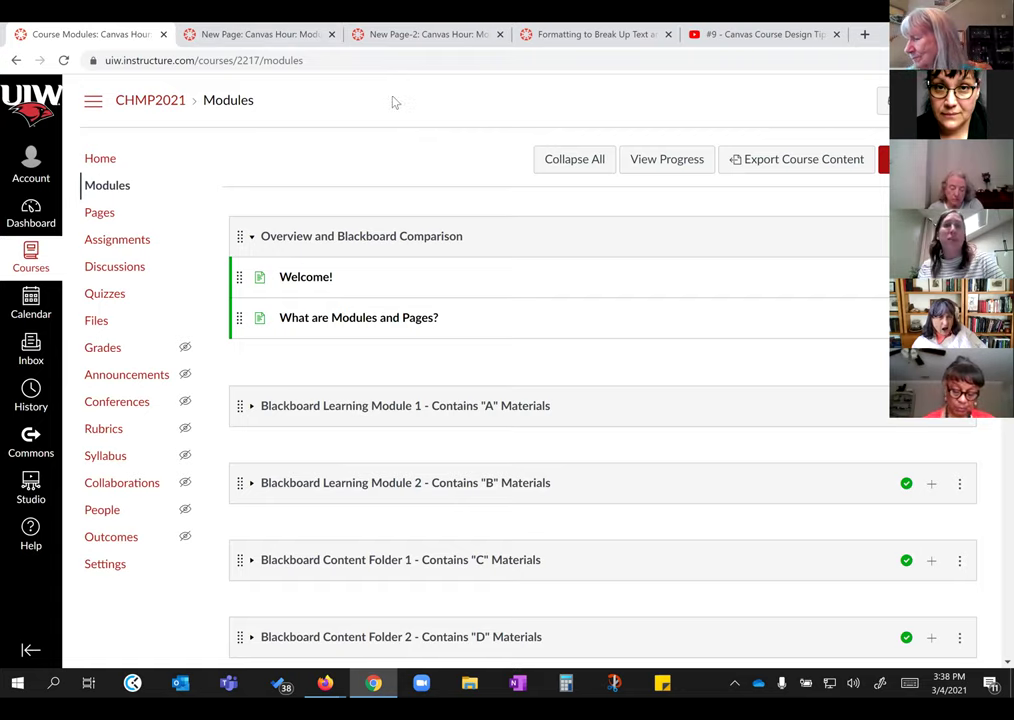
Step: Review the open New Page-2 and rich content formatting pages, and return to the Let's Build a Module! items in the module list
scroll(337, 193, down, 5)
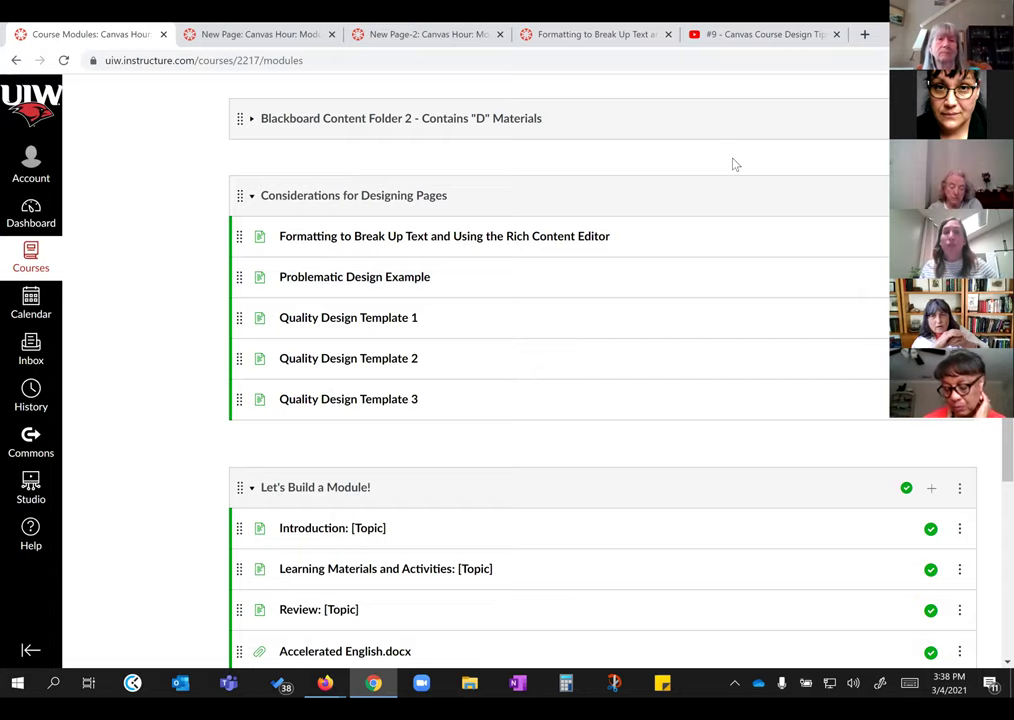
click(245, 34)
key(ctrl+Tab)
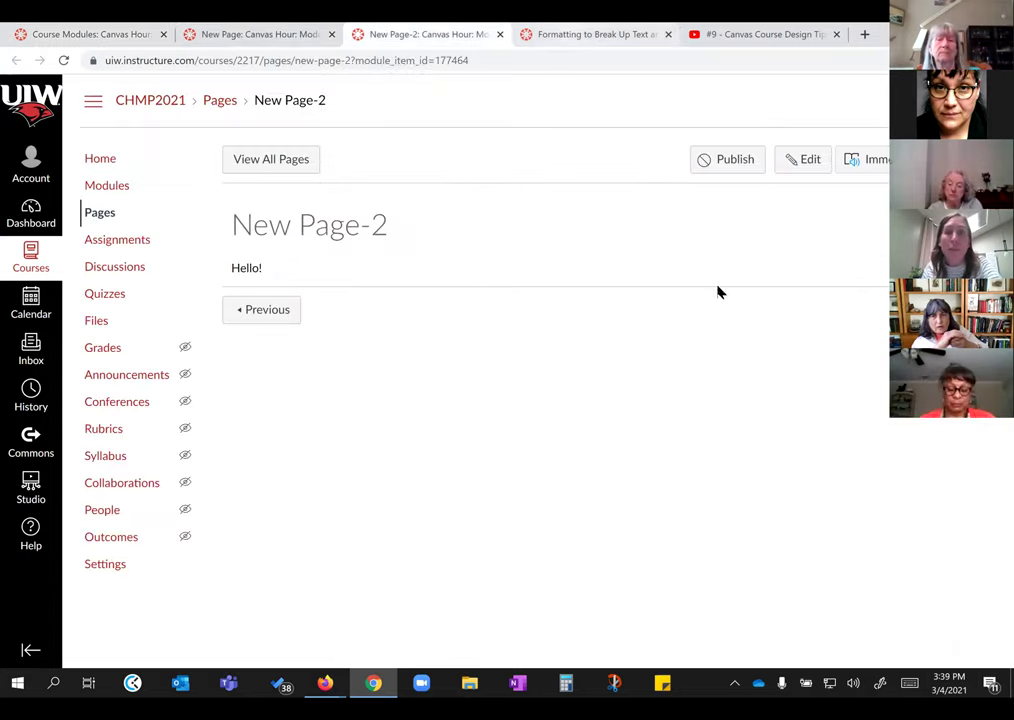
key(ctrl+Tab)
scroll(720, 299, up, 2)
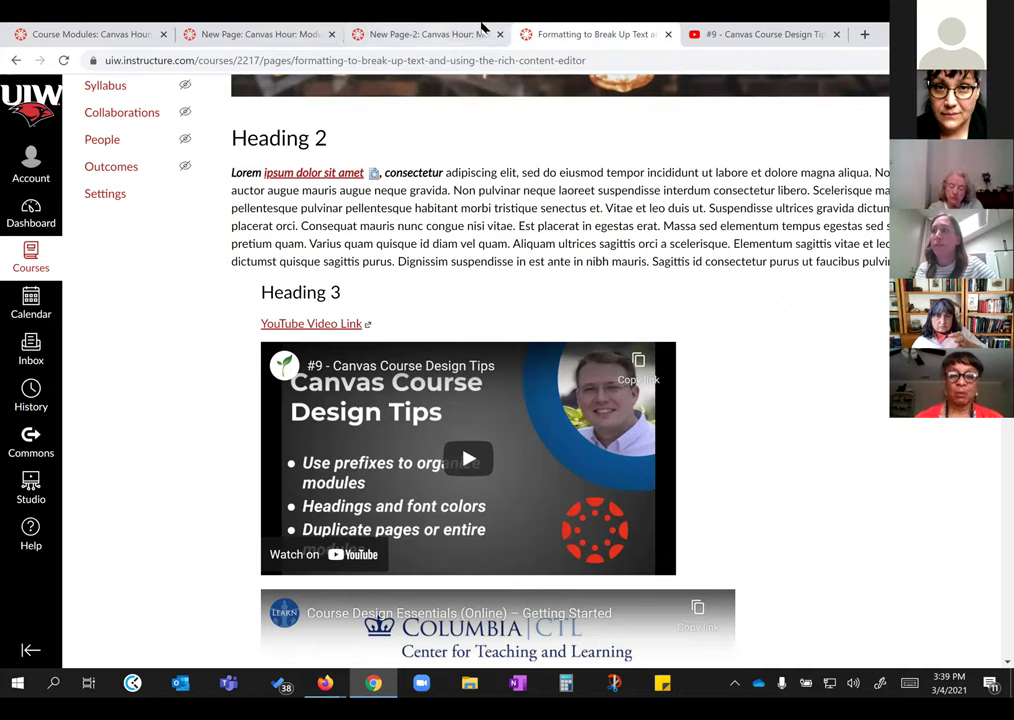
click(121, 40)
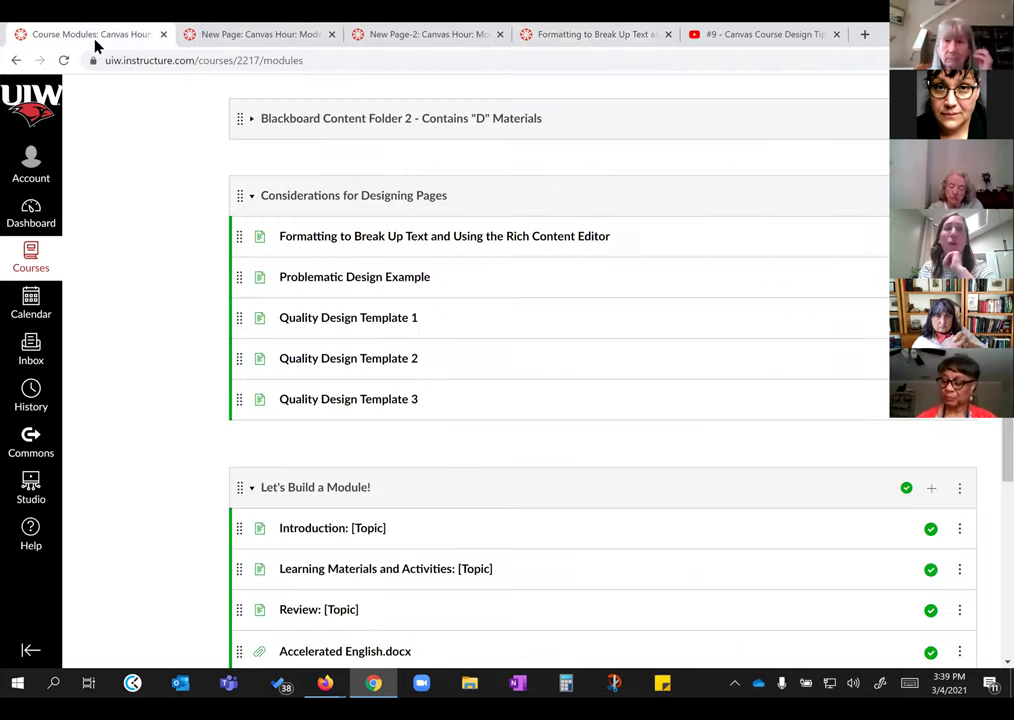
scroll(471, 317, down, 2)
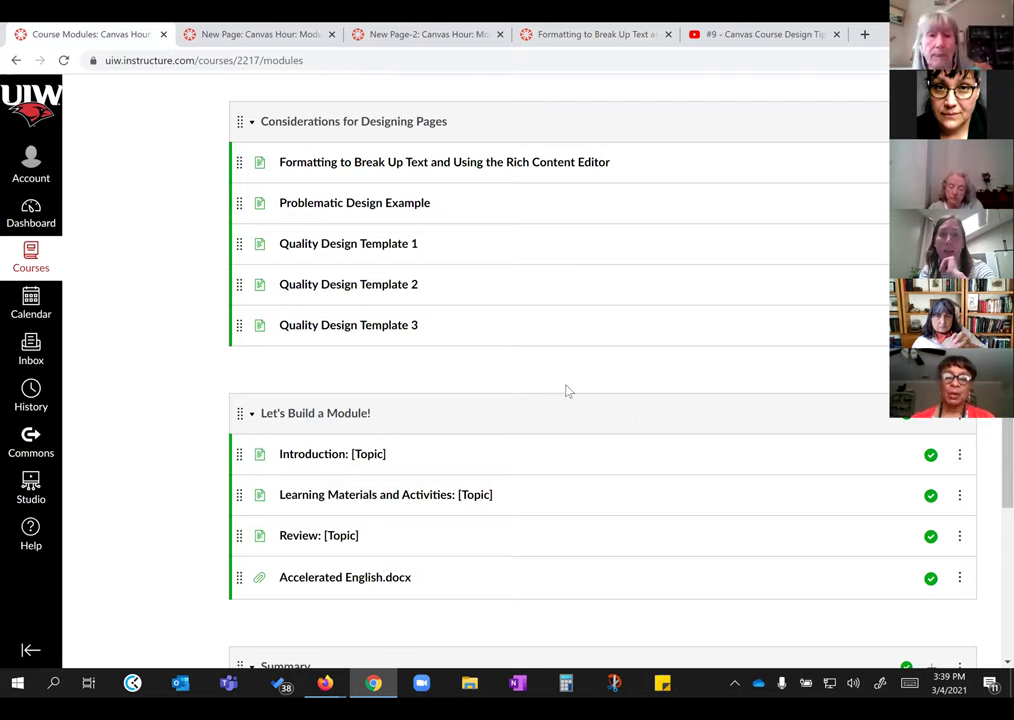
scroll(480, 395, down, 1)
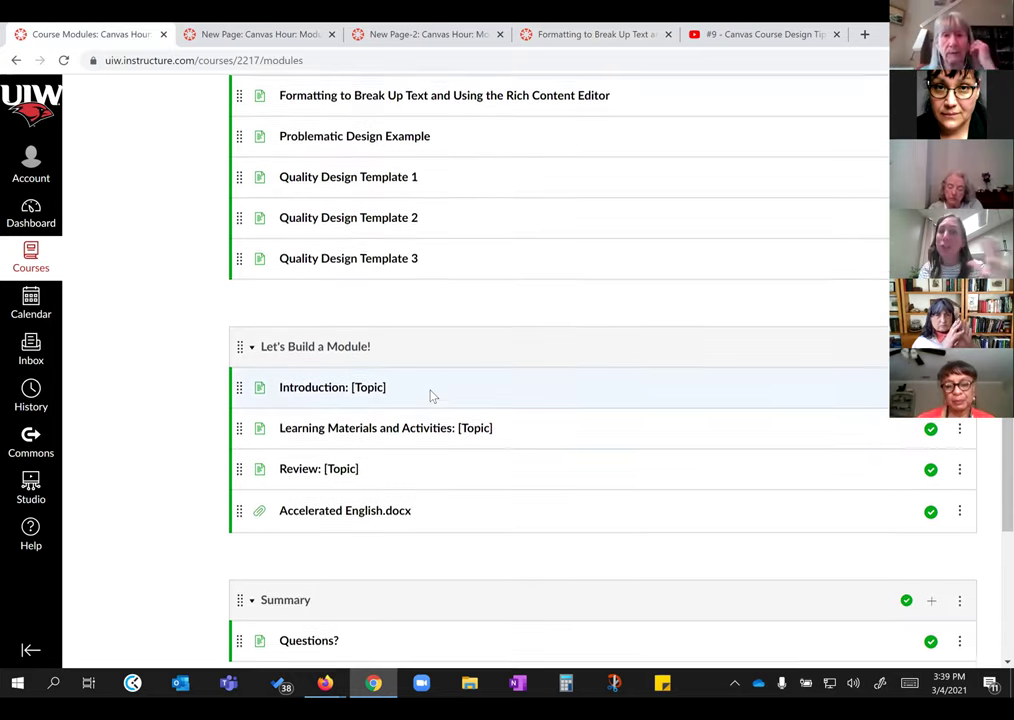
Step: Remove the Accelerated English.docx item from the Let's Build a Module! module and confirm the deletion
scroll(430, 394, up, 1)
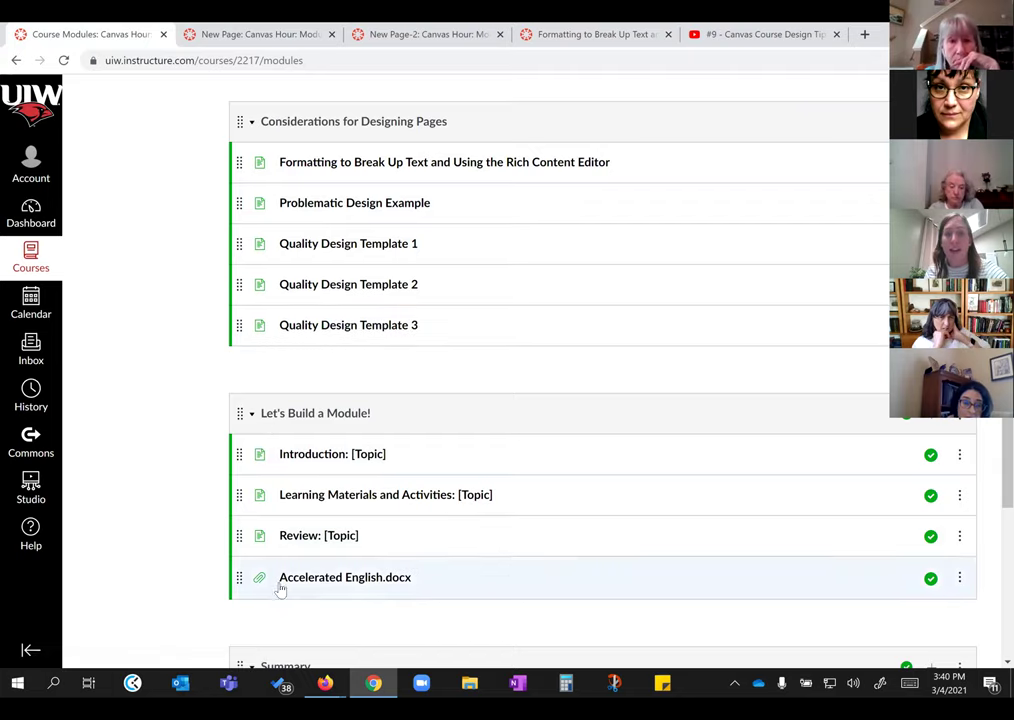
click(960, 581)
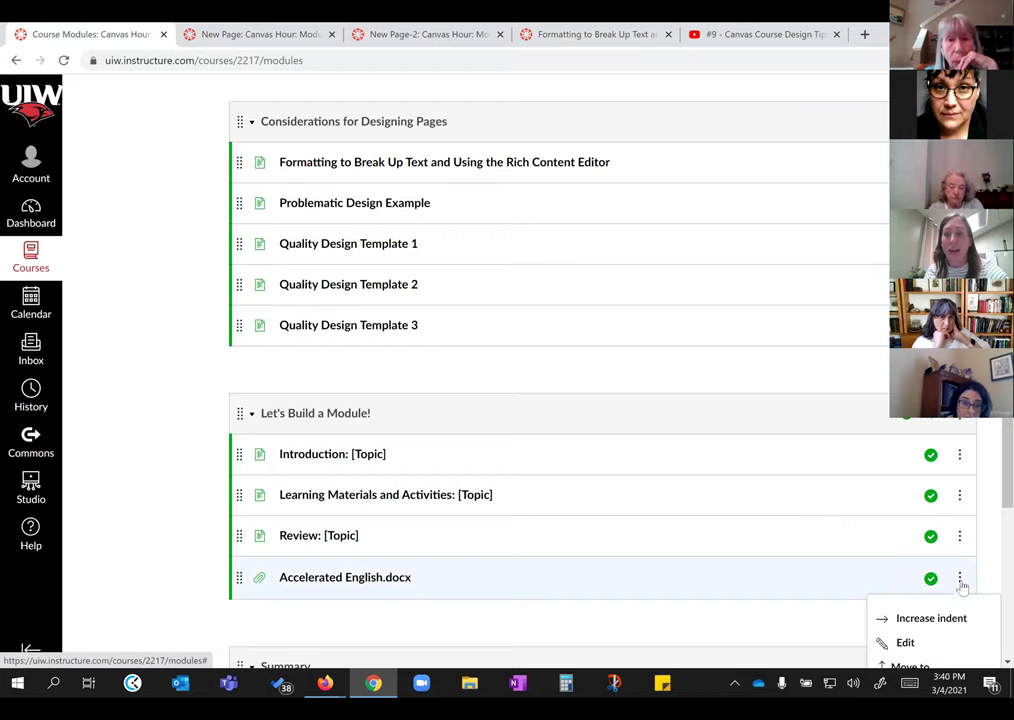
scroll(781, 584, down, 1)
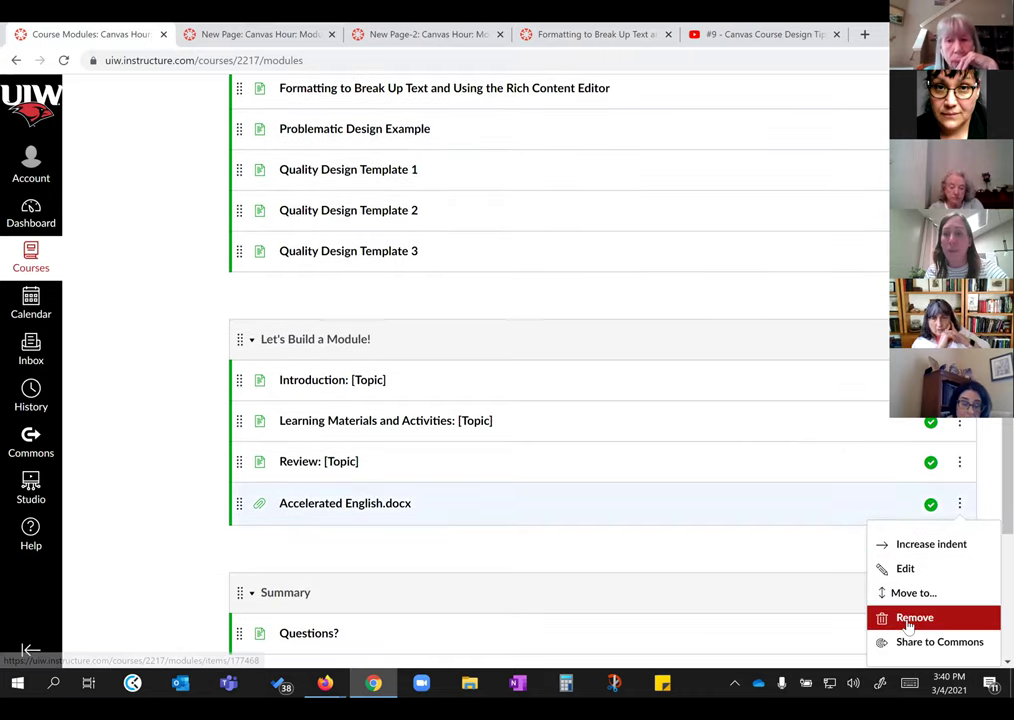
click(909, 620)
click(578, 143)
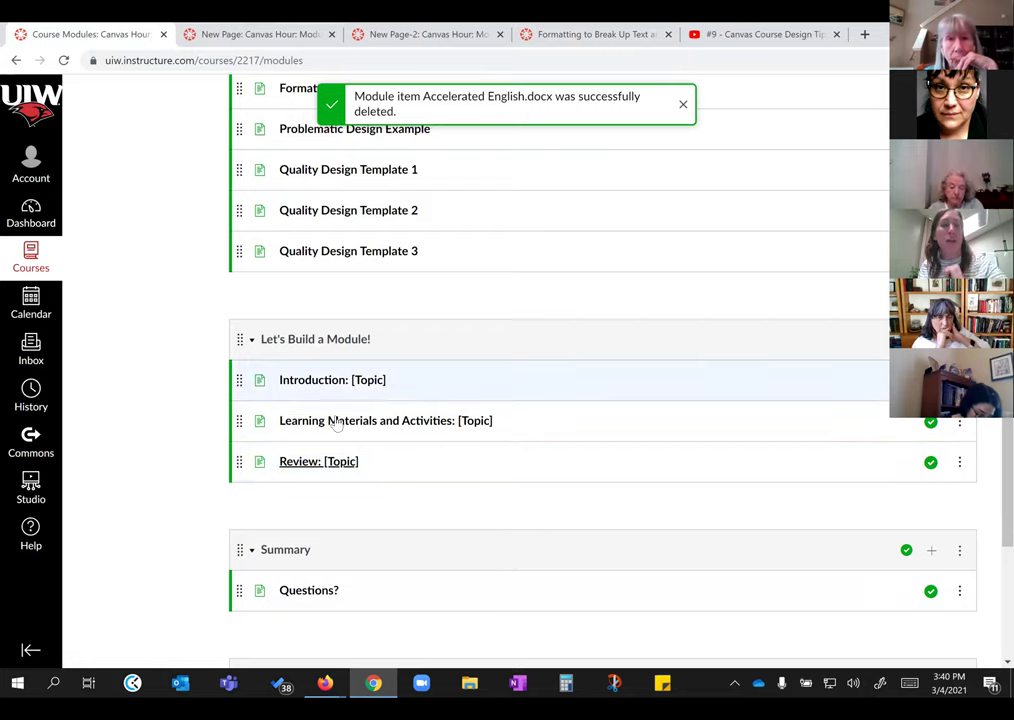
Step: Open the Formatting to Break Up Text and Using the Rich Content Editor page from the module list and review its headings, videos and text
scroll(317, 258, up, 1)
click(393, 165)
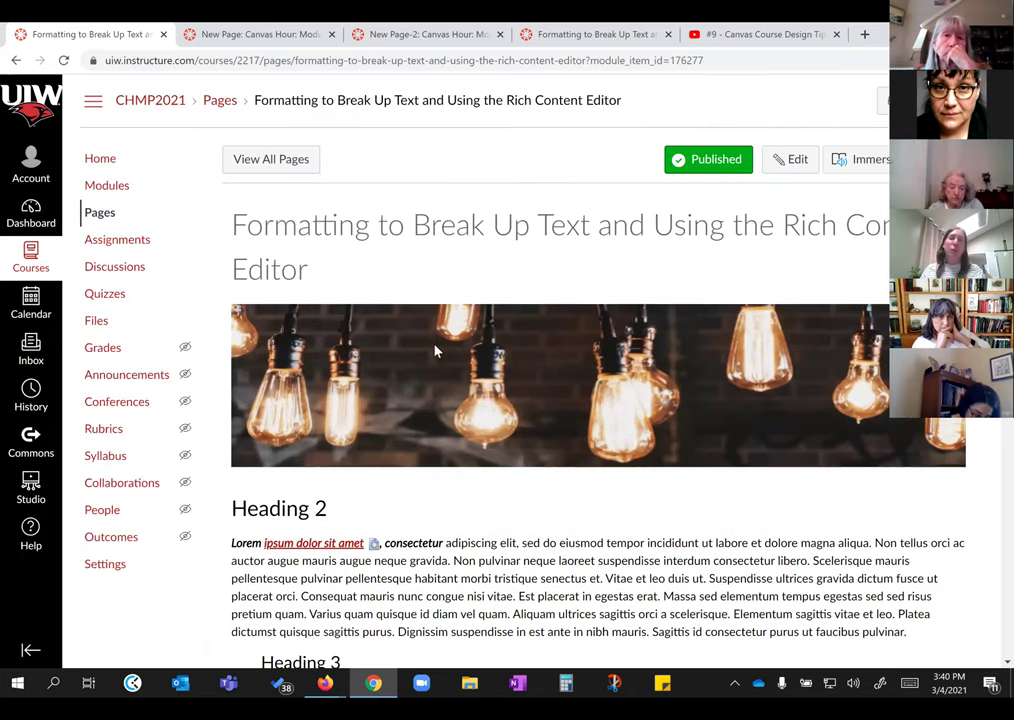
scroll(437, 351, down, 3)
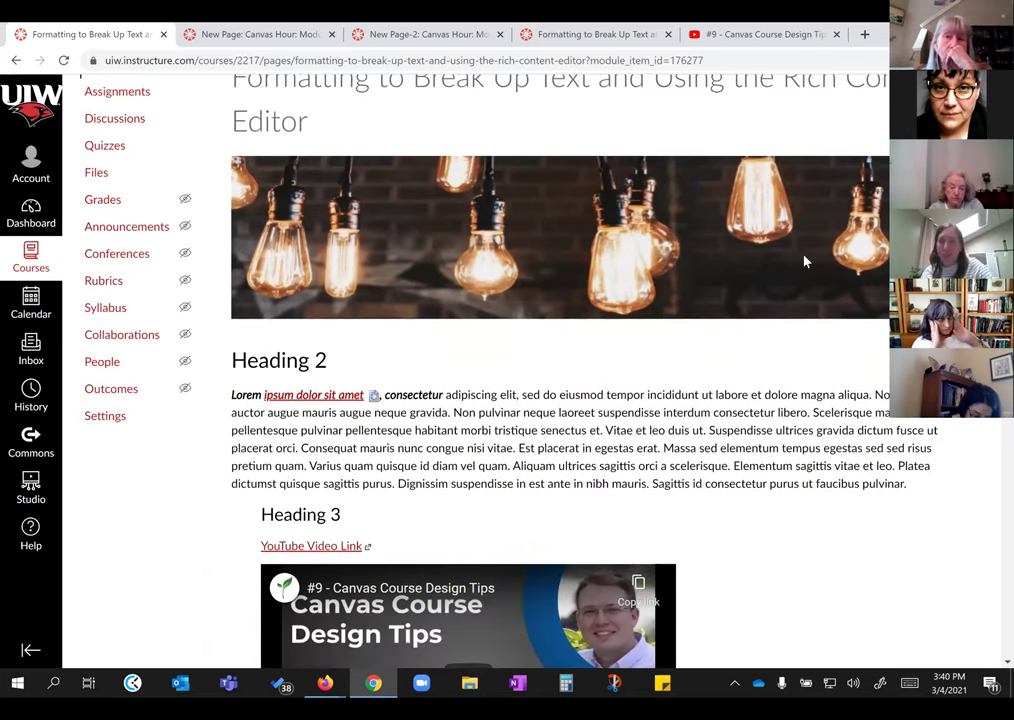
scroll(868, 447, down, 10)
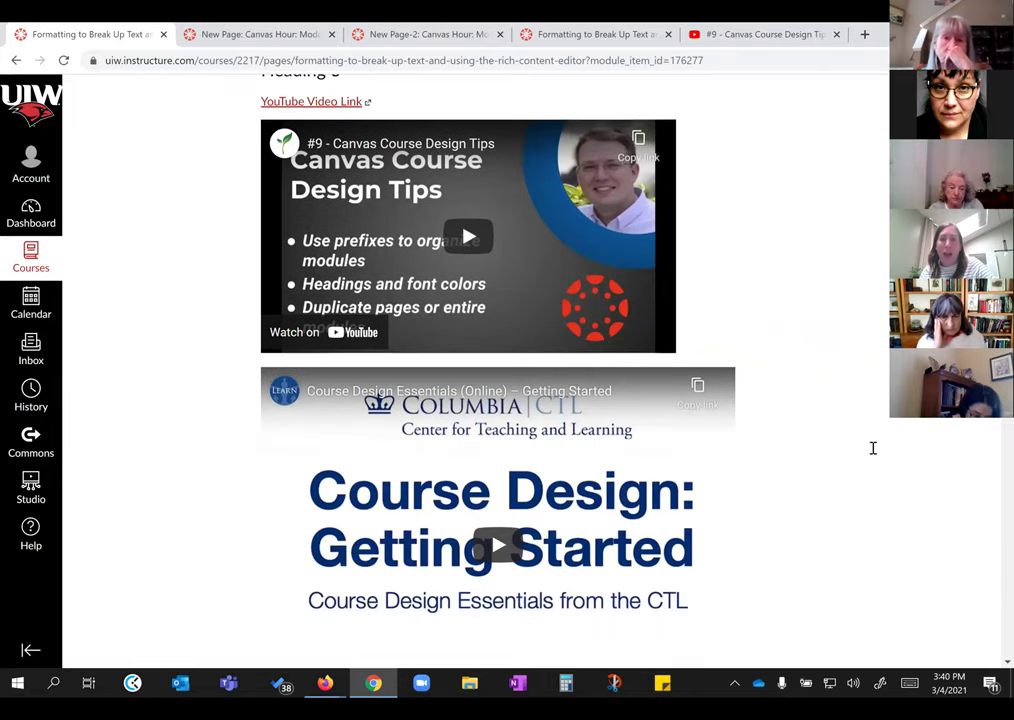
scroll(958, 622, down, 5)
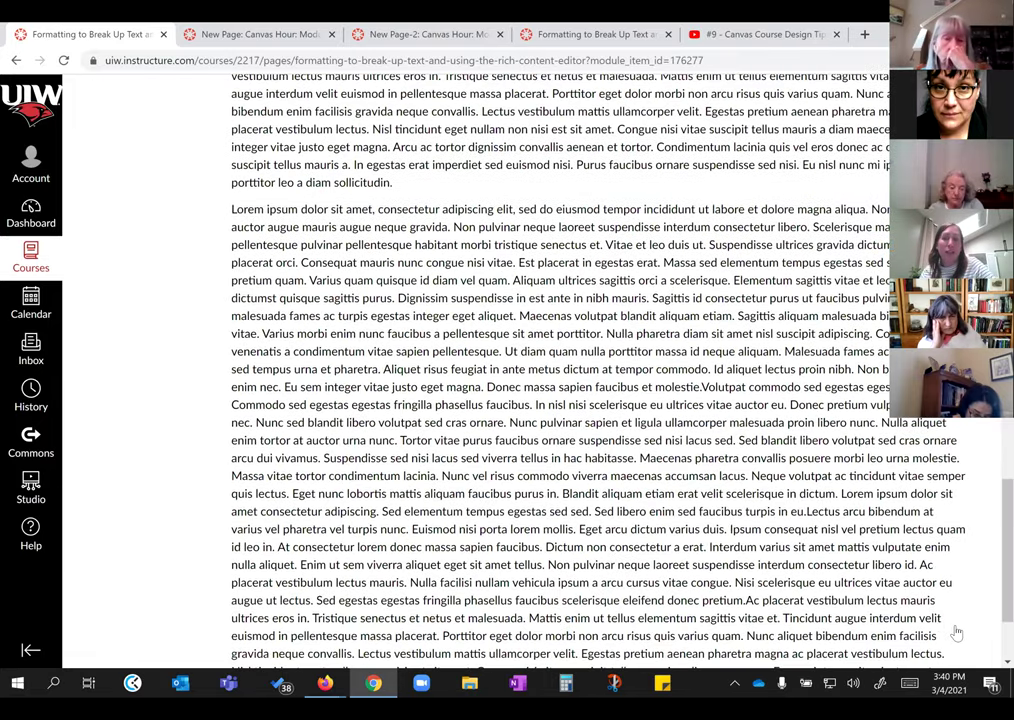
Step: Advance to the Problematic Design Example page and review its banner, button graphics and template notes
click(952, 626)
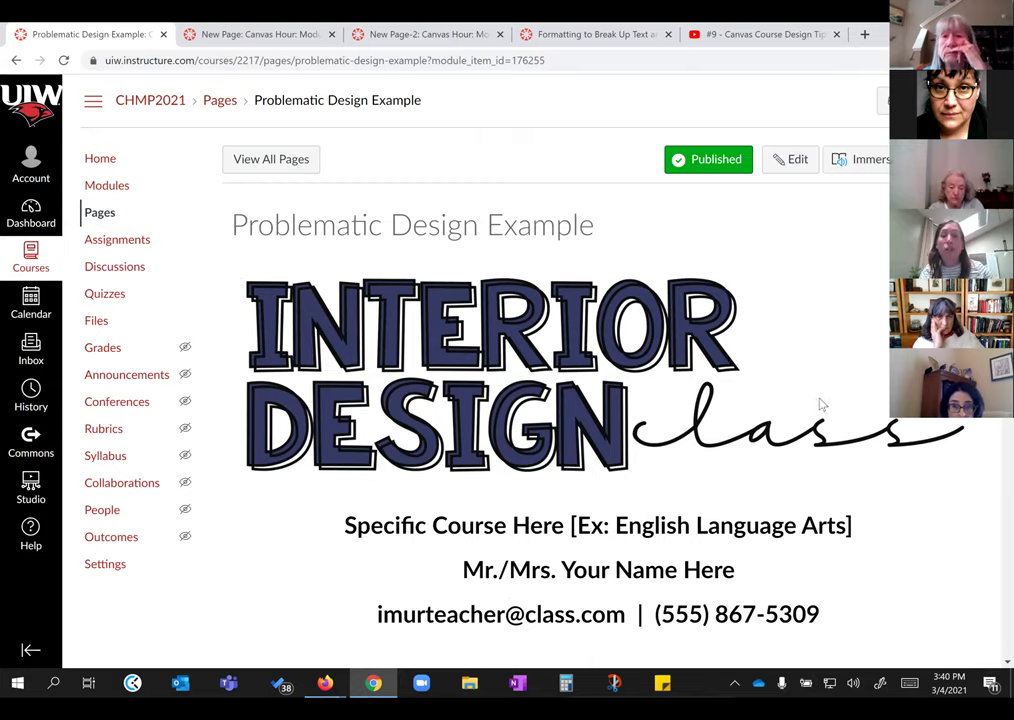
scroll(808, 404, down, 5)
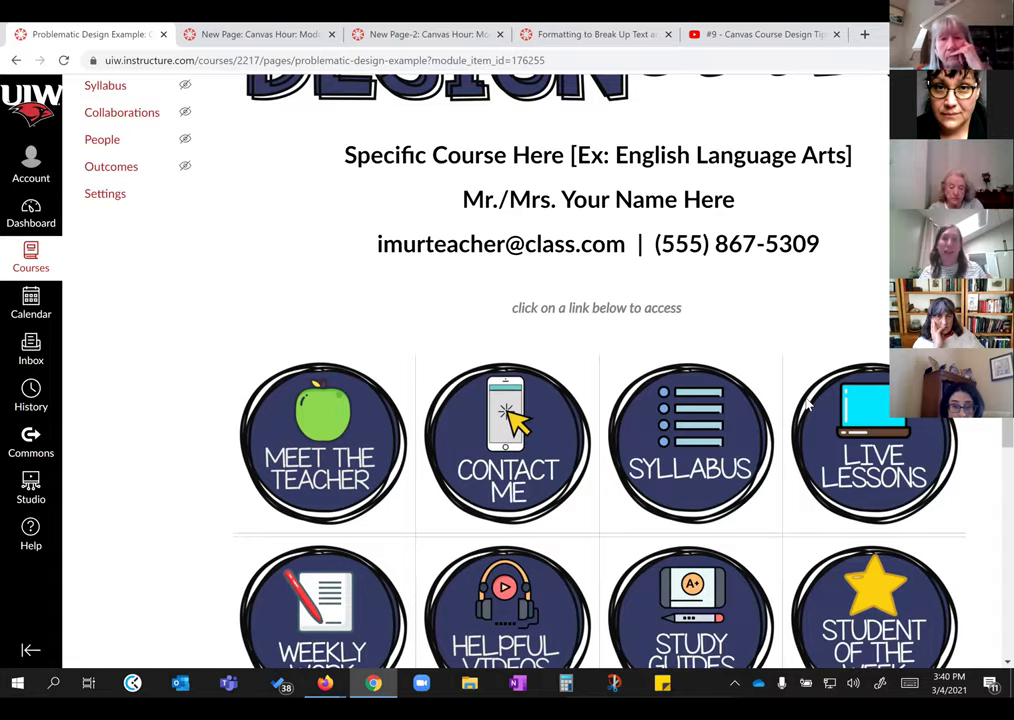
scroll(808, 404, down, 5)
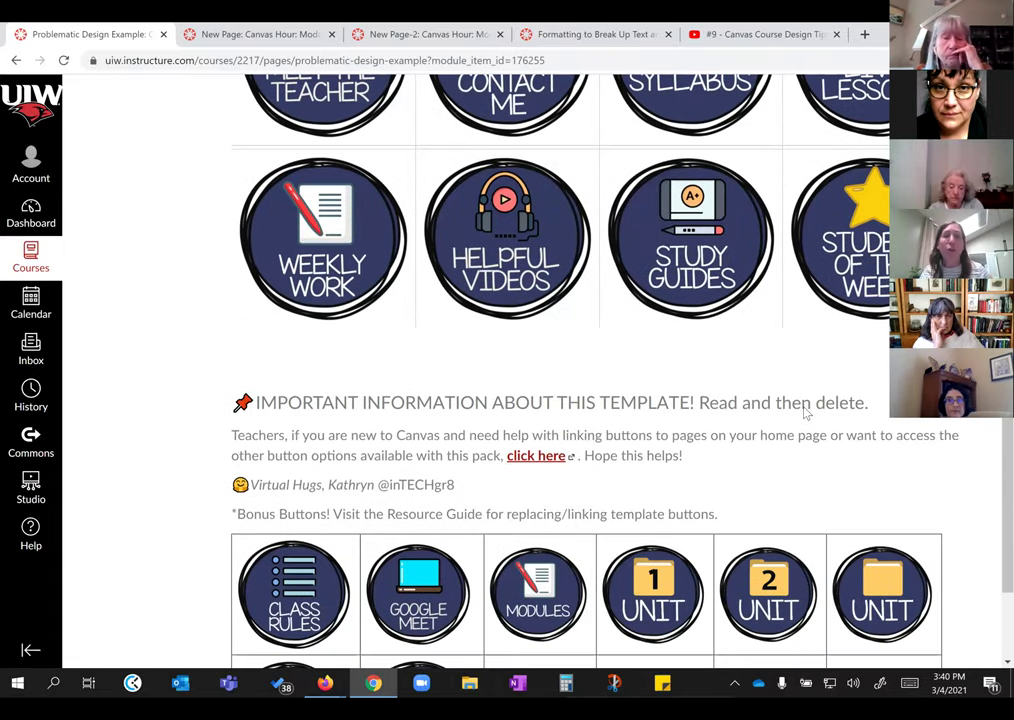
scroll(790, 396, up, 6)
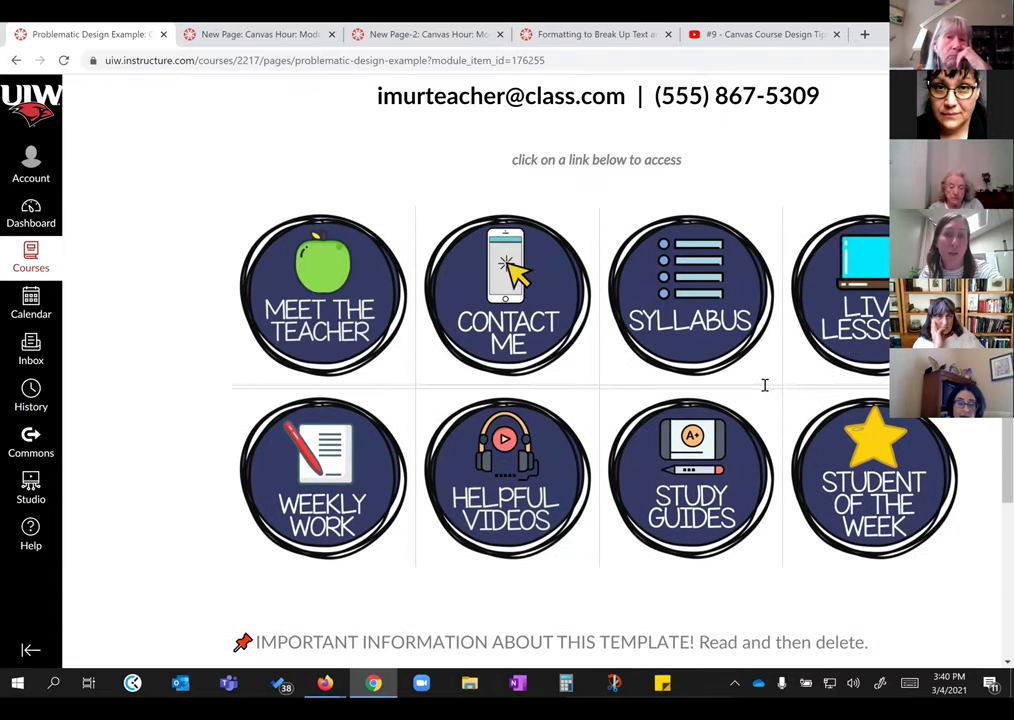
scroll(713, 328, up, 2)
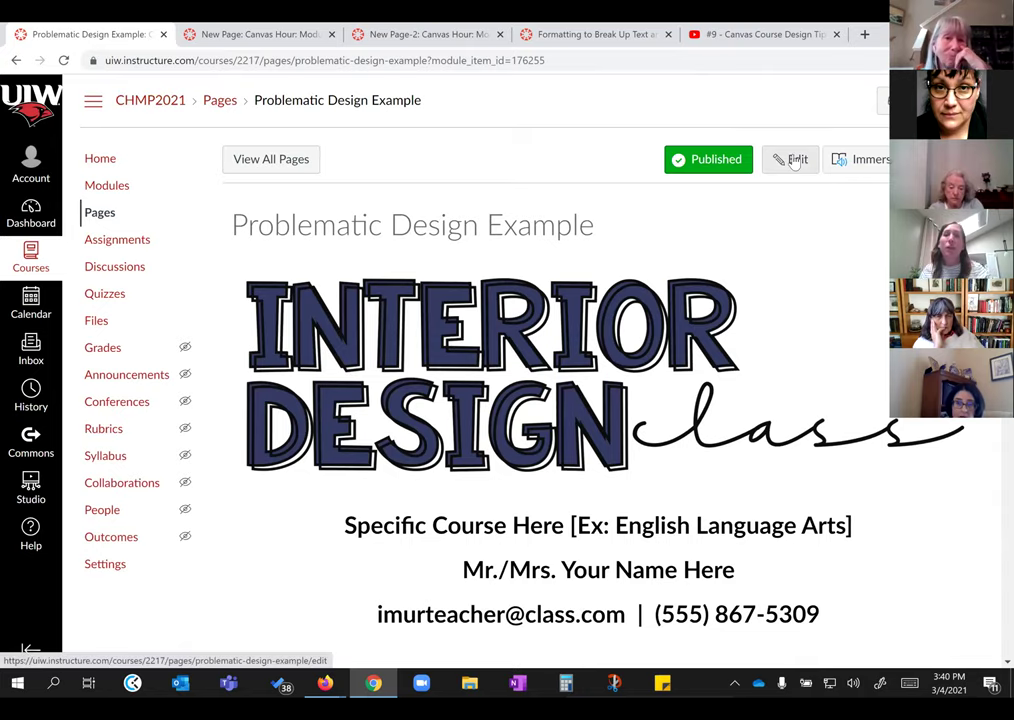
Step: Open Problematic Design Example for editing, step through its Accessibility Checker issues without applying fixes, and save the page
click(795, 160)
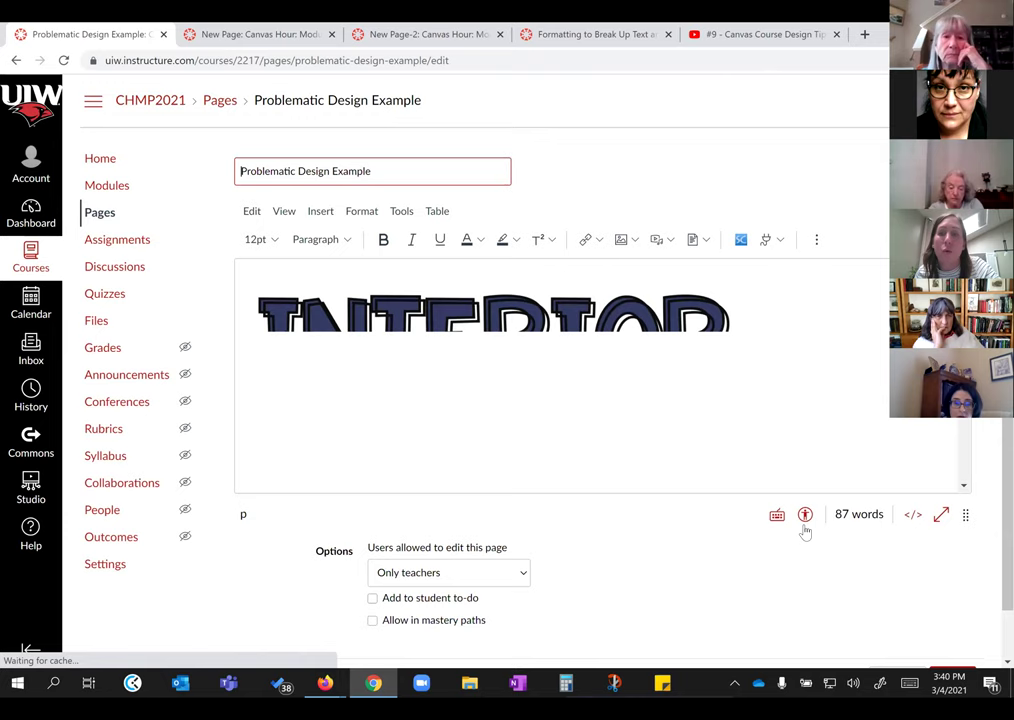
click(804, 514)
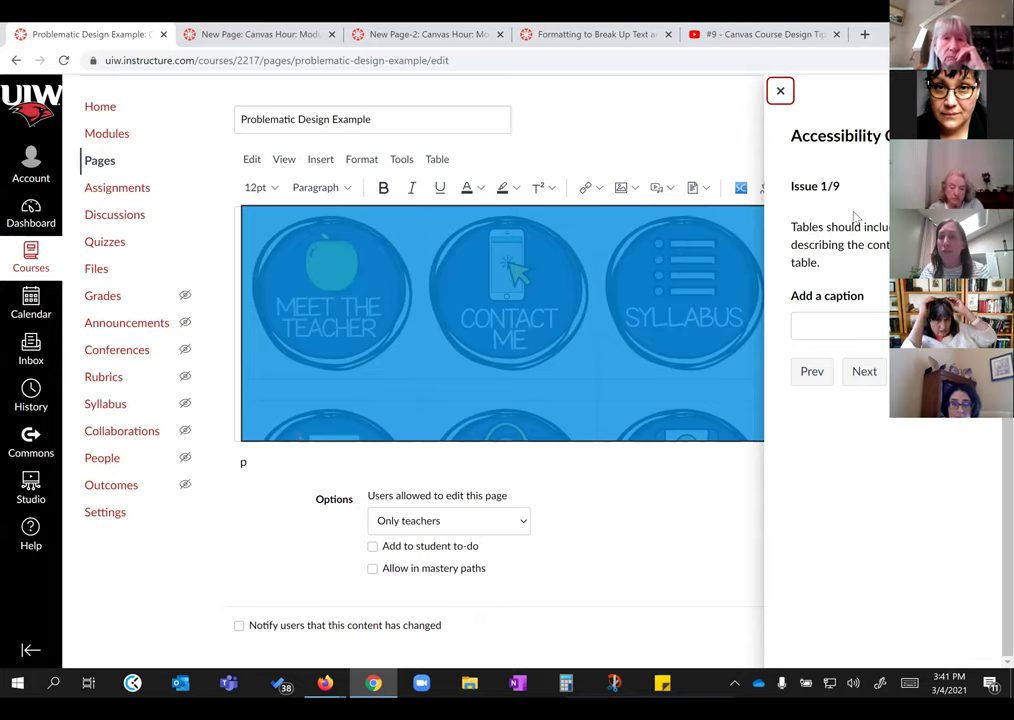
click(819, 321)
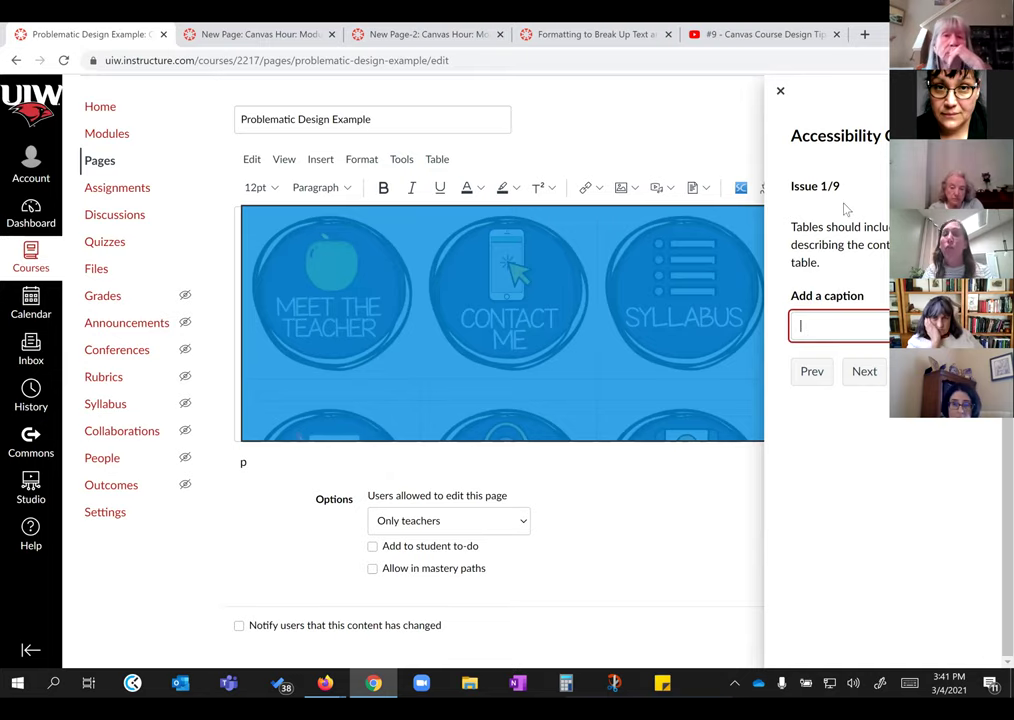
click(875, 376)
click(875, 376)
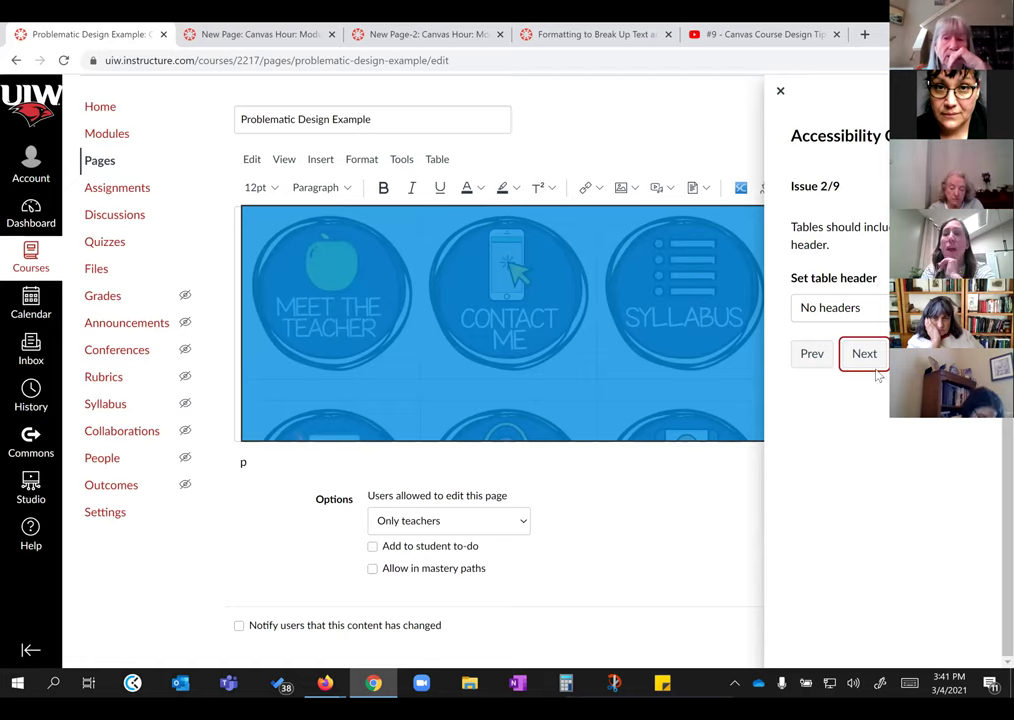
click(866, 360)
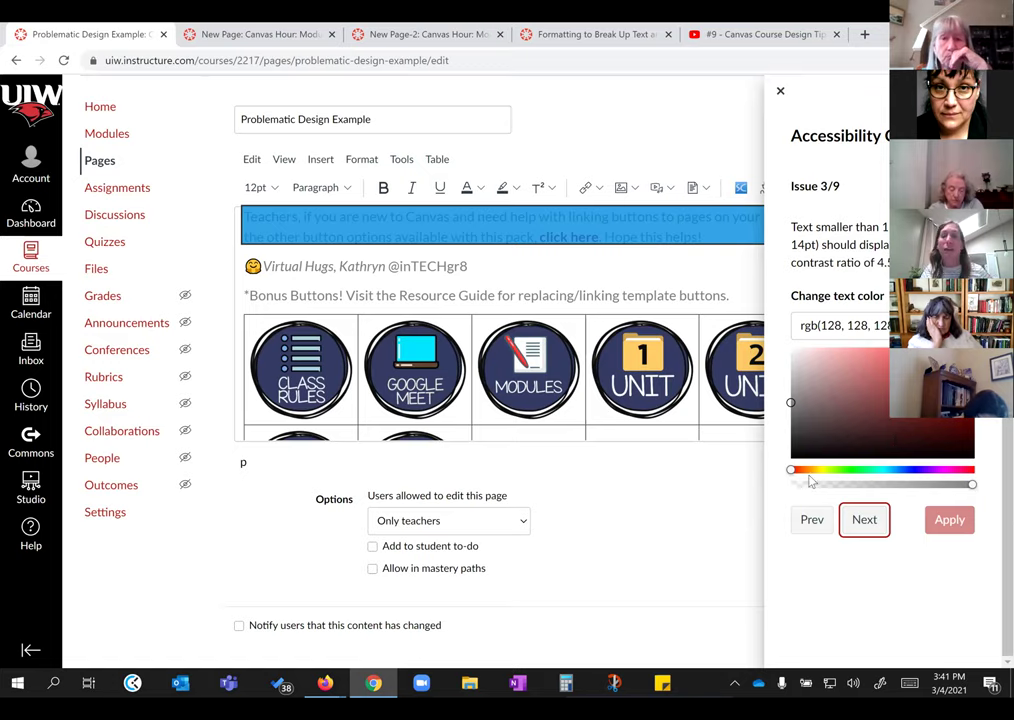
click(865, 522)
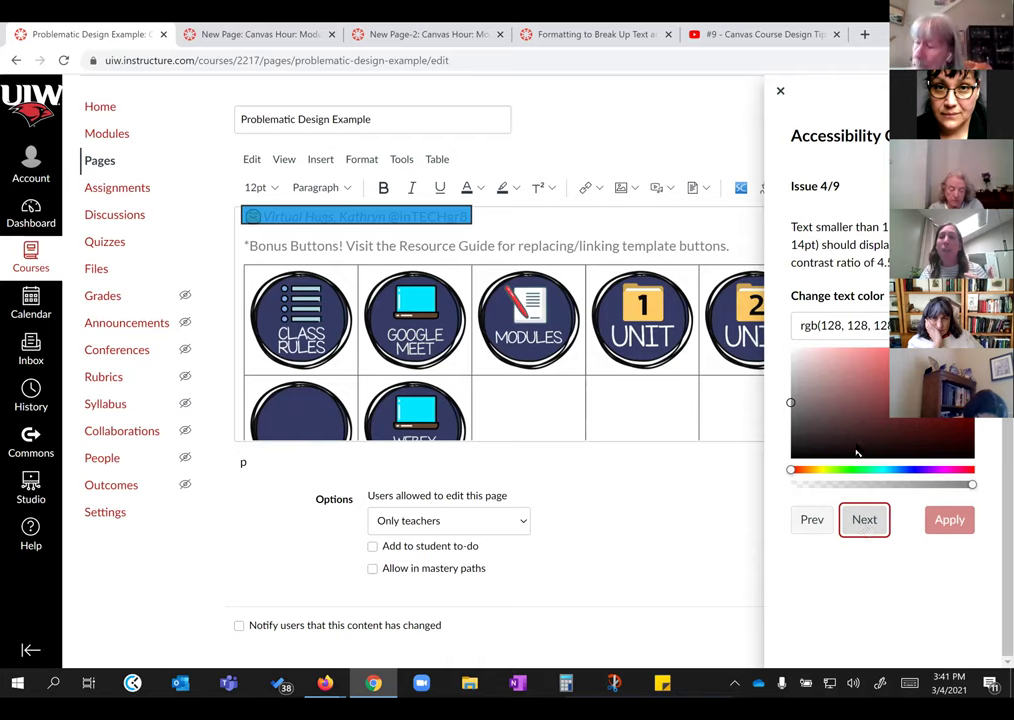
click(866, 526)
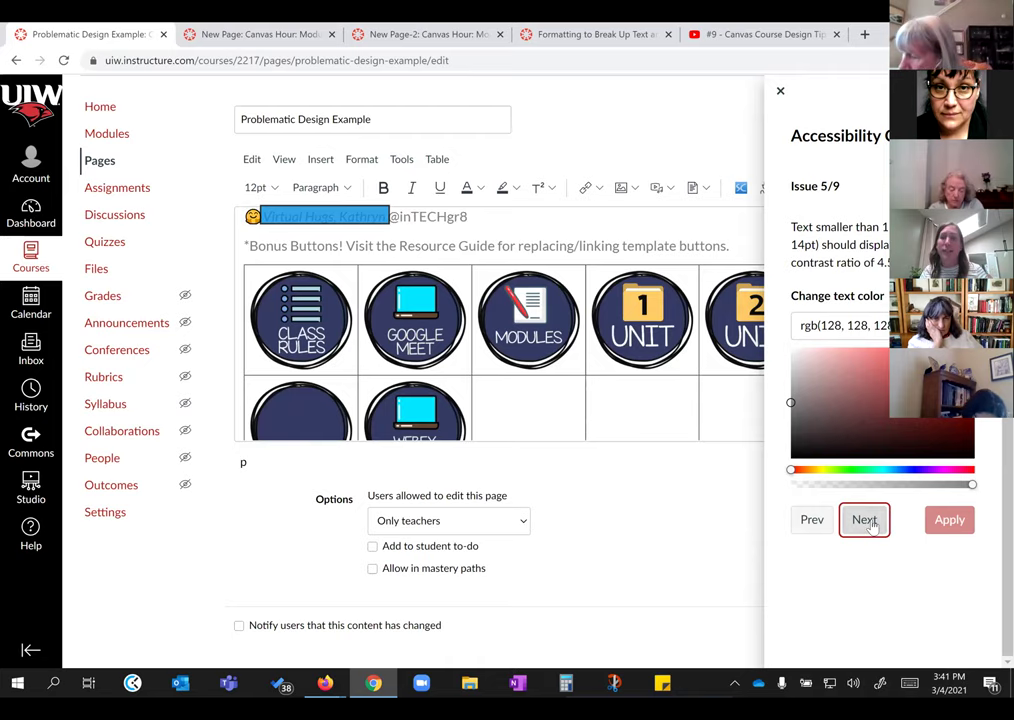
click(866, 526)
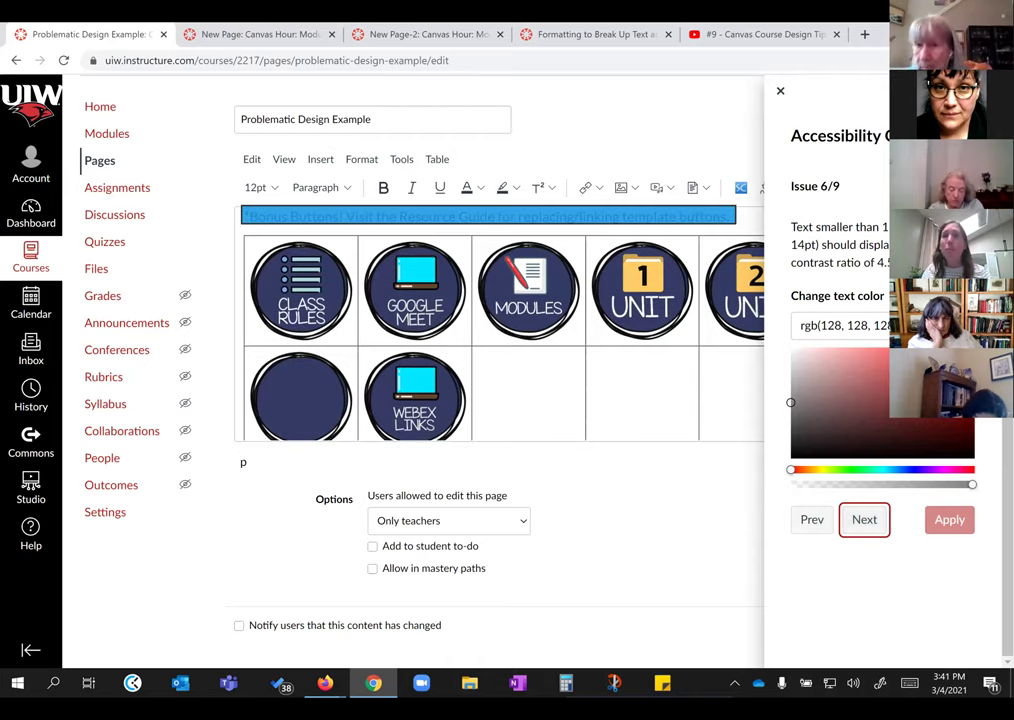
click(781, 92)
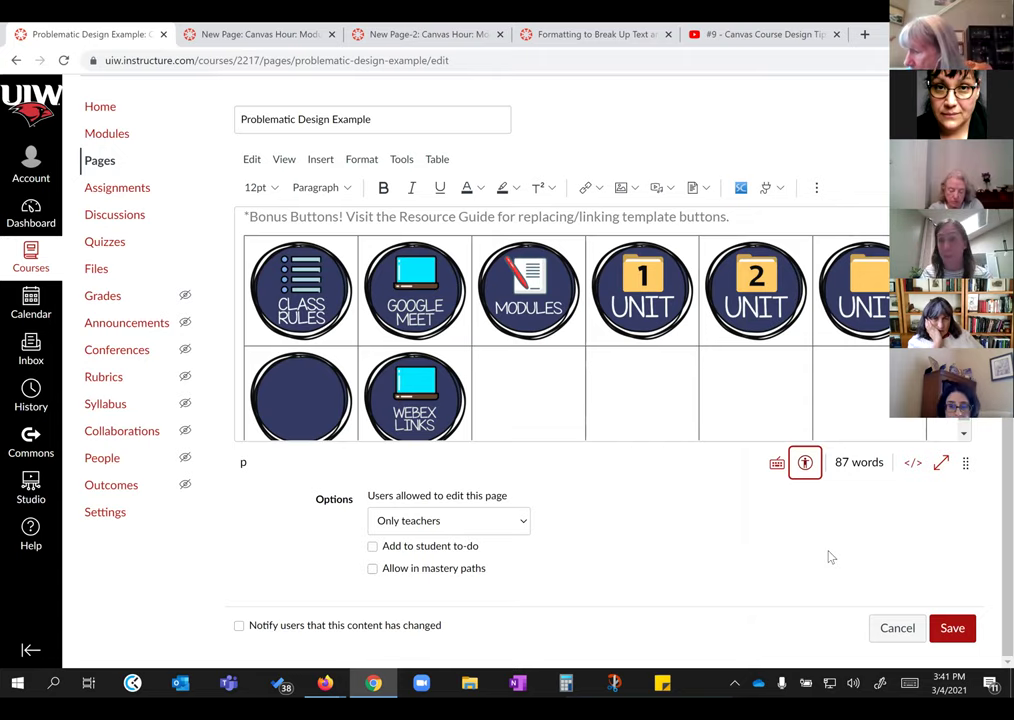
click(952, 629)
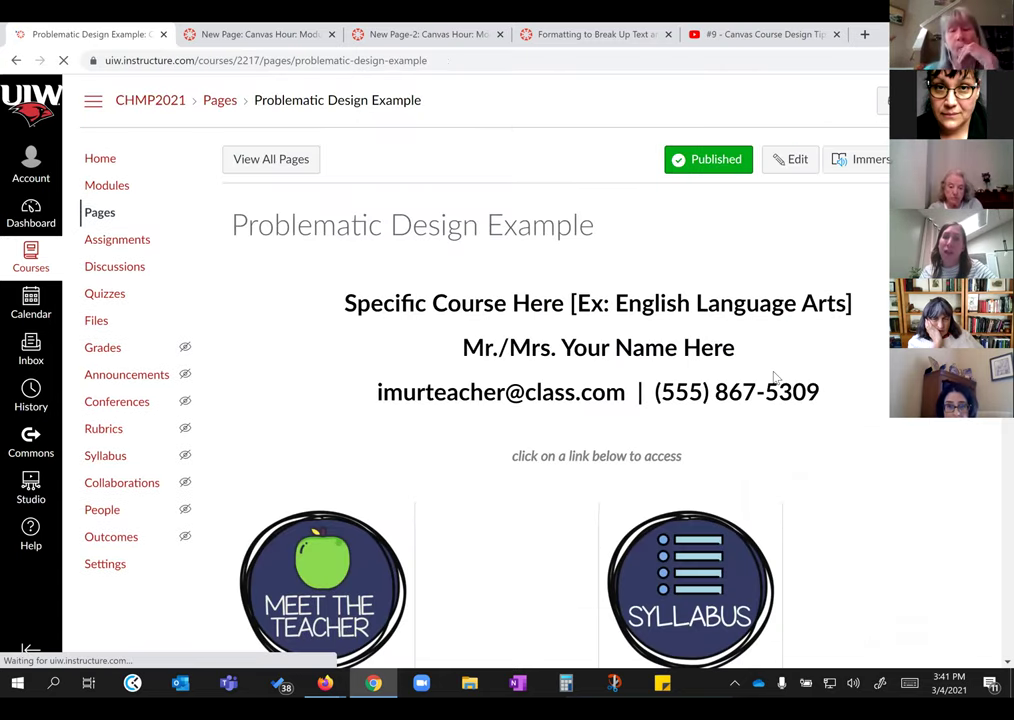
Step: Advance to the Quality Design Template 1 page and review its banner and its Technology, Learning, and Health and wellness sections
scroll(772, 380, down, 5)
scroll(782, 383, down, 6)
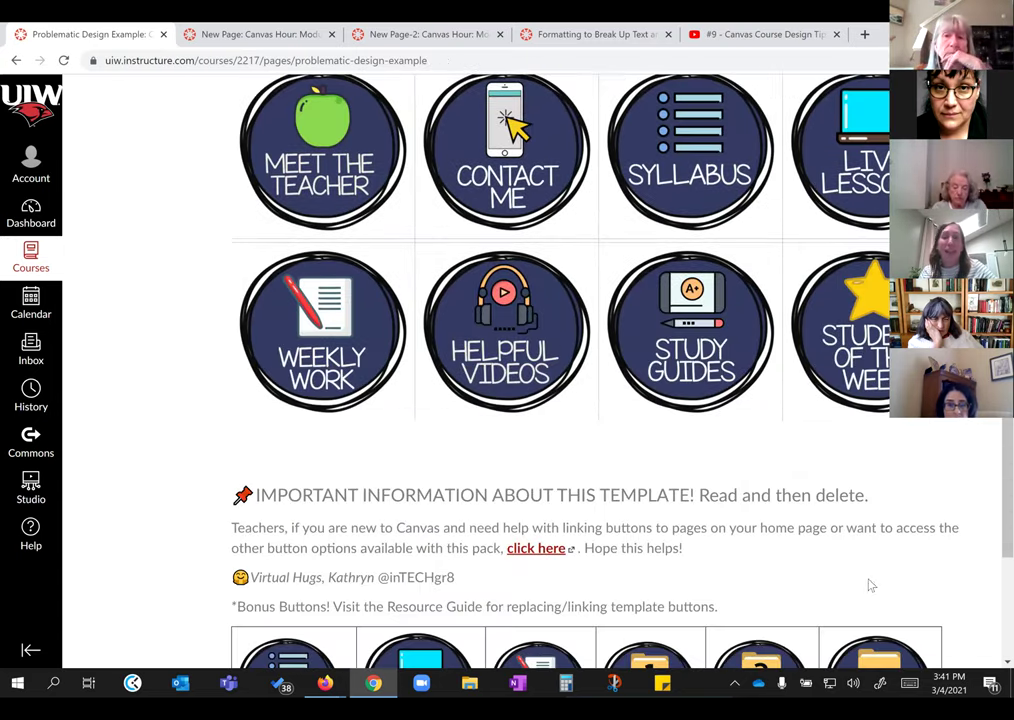
click(950, 627)
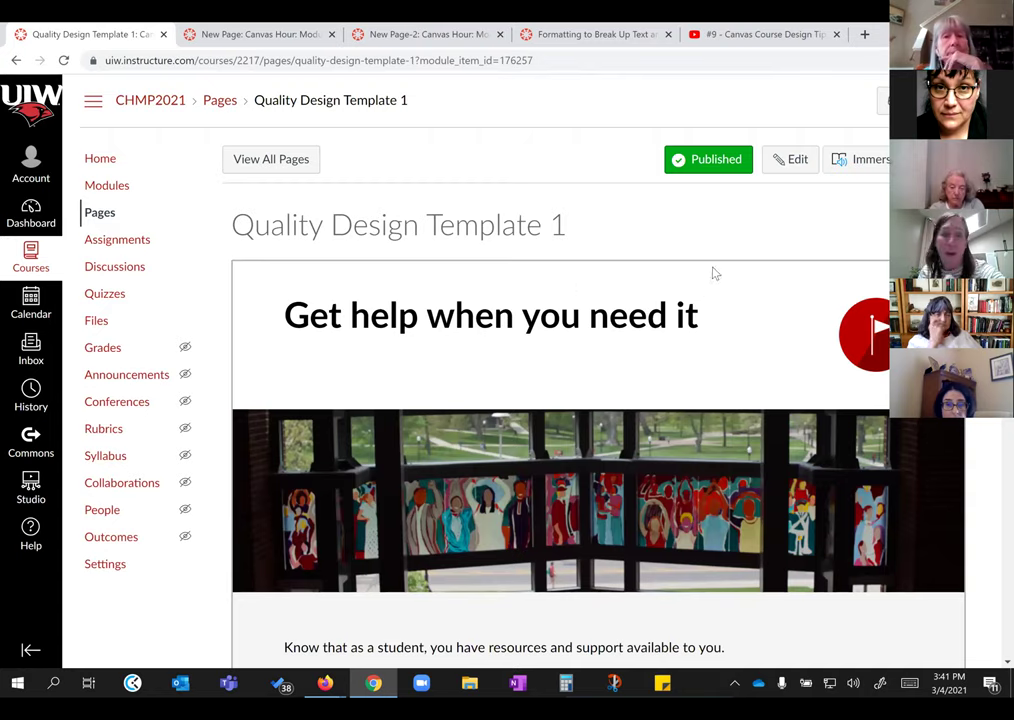
scroll(640, 276, down, 1)
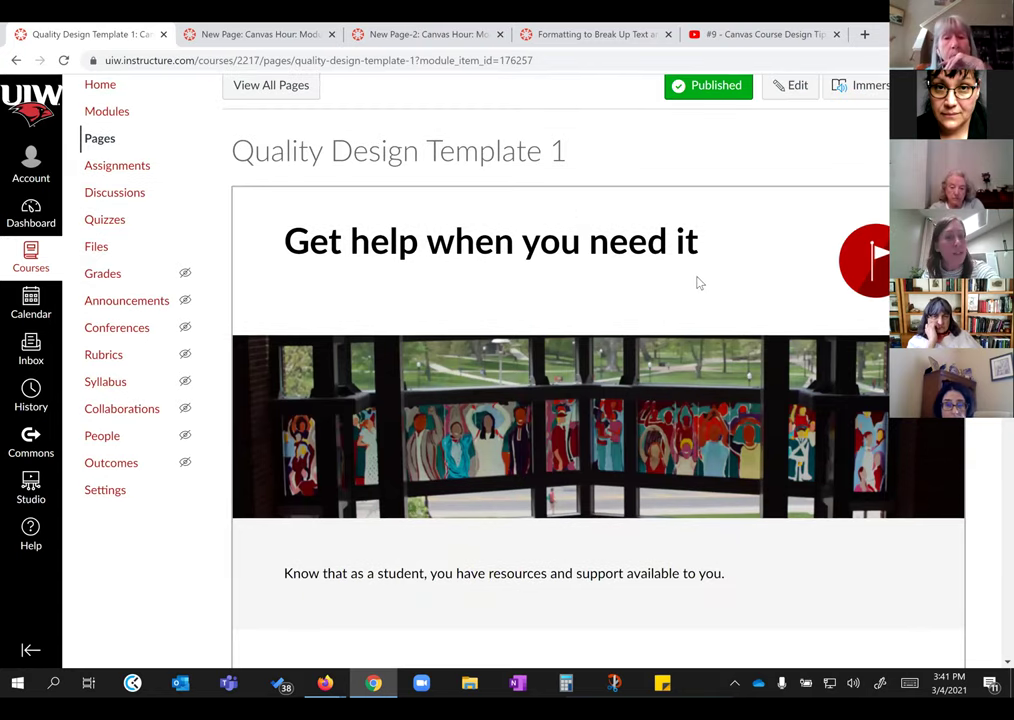
scroll(699, 283, down, 5)
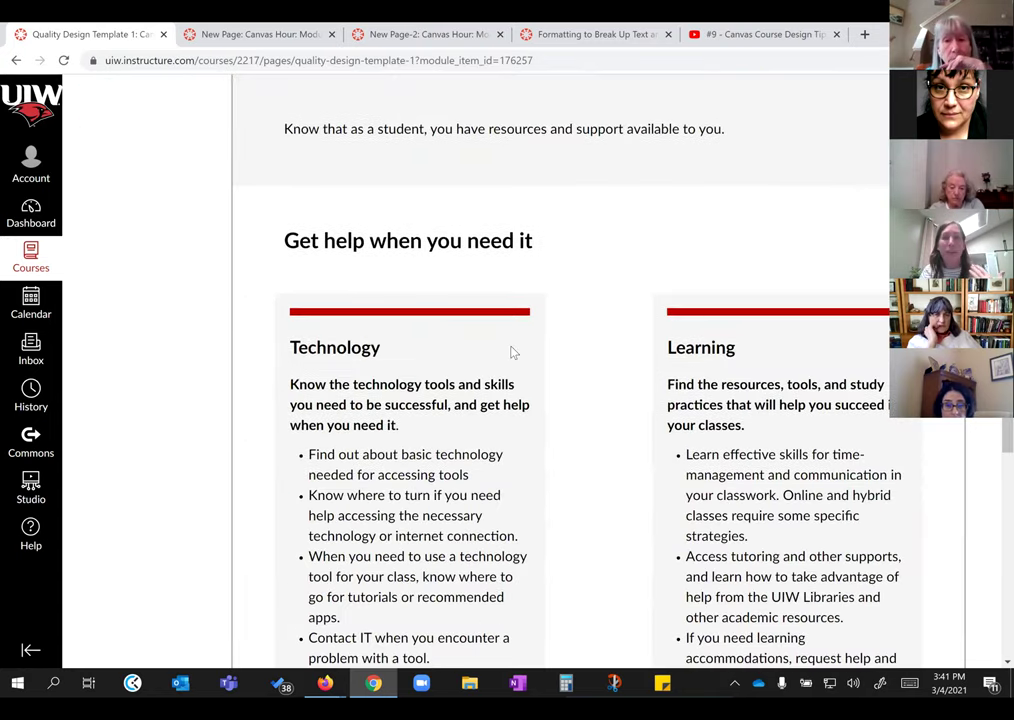
scroll(513, 352, down, 1)
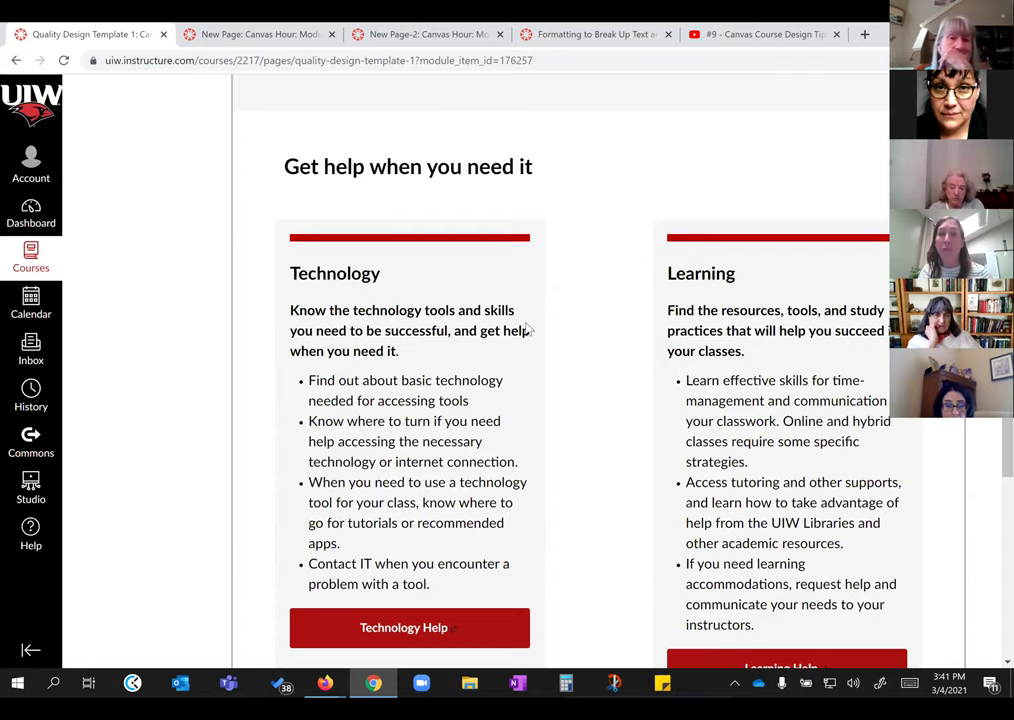
scroll(600, 358, down, 3)
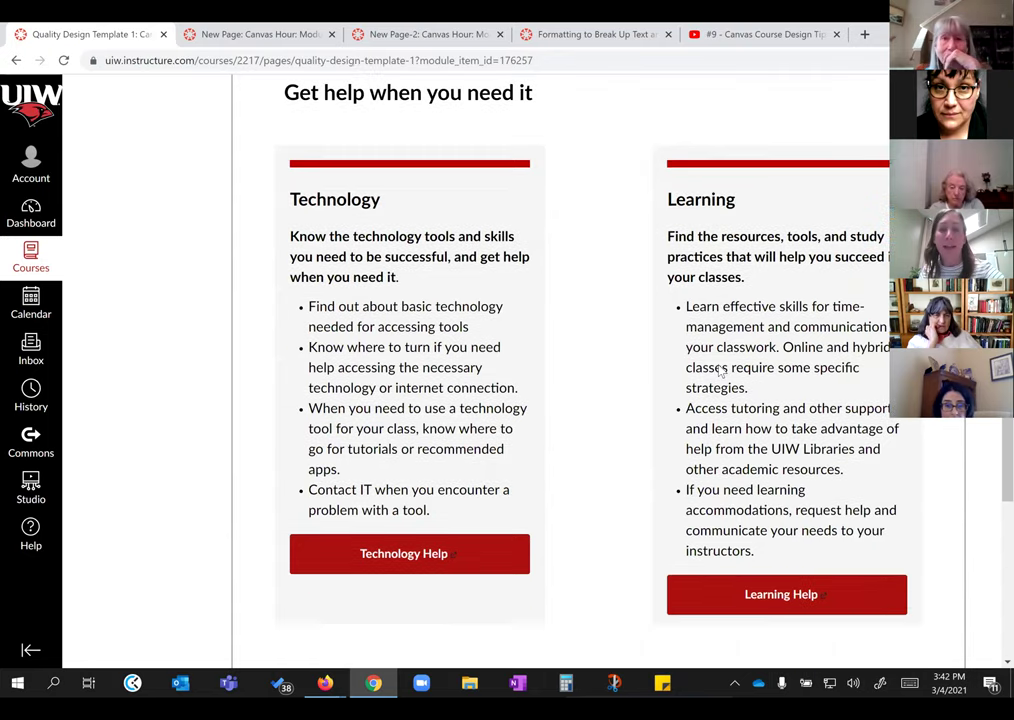
scroll(731, 357, down, 1)
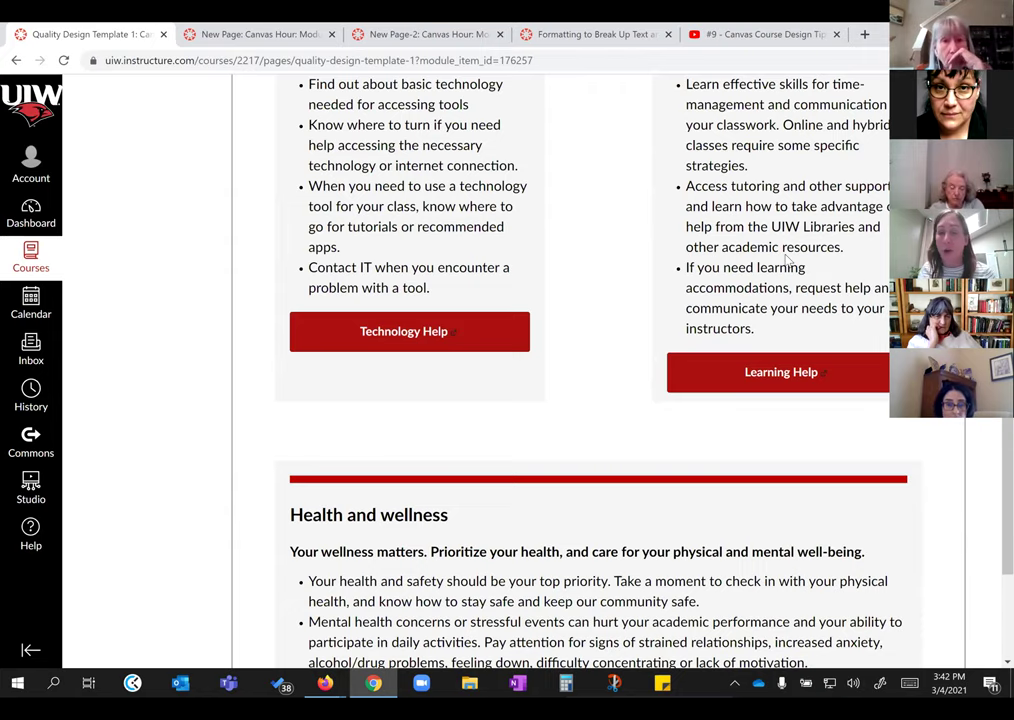
scroll(787, 258, down, 3)
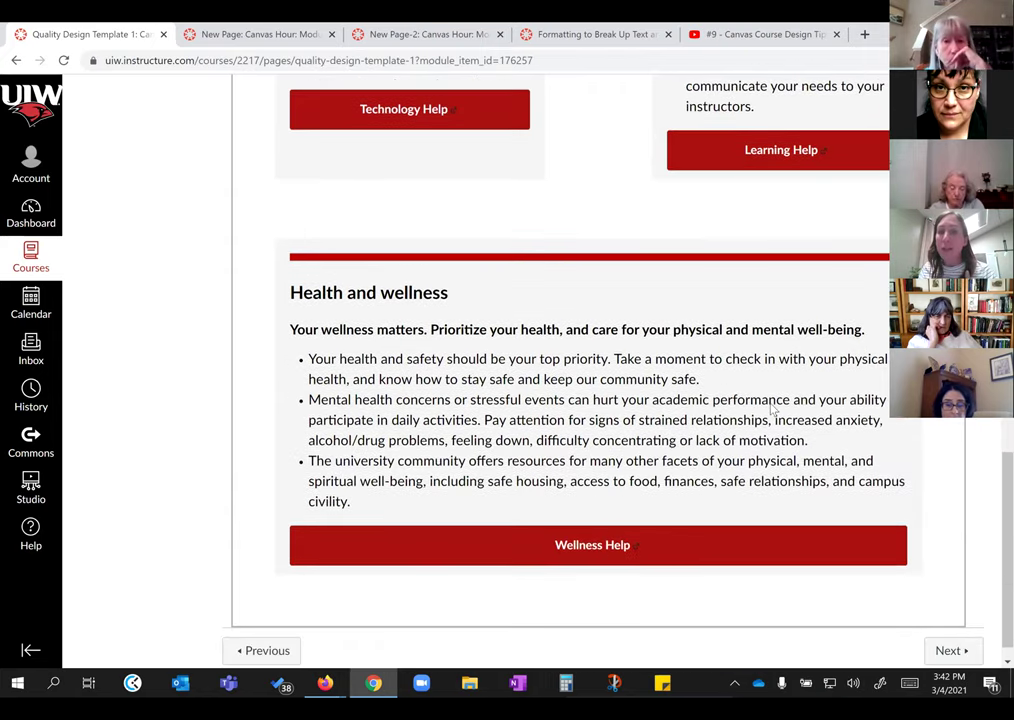
scroll(770, 400, up, 15)
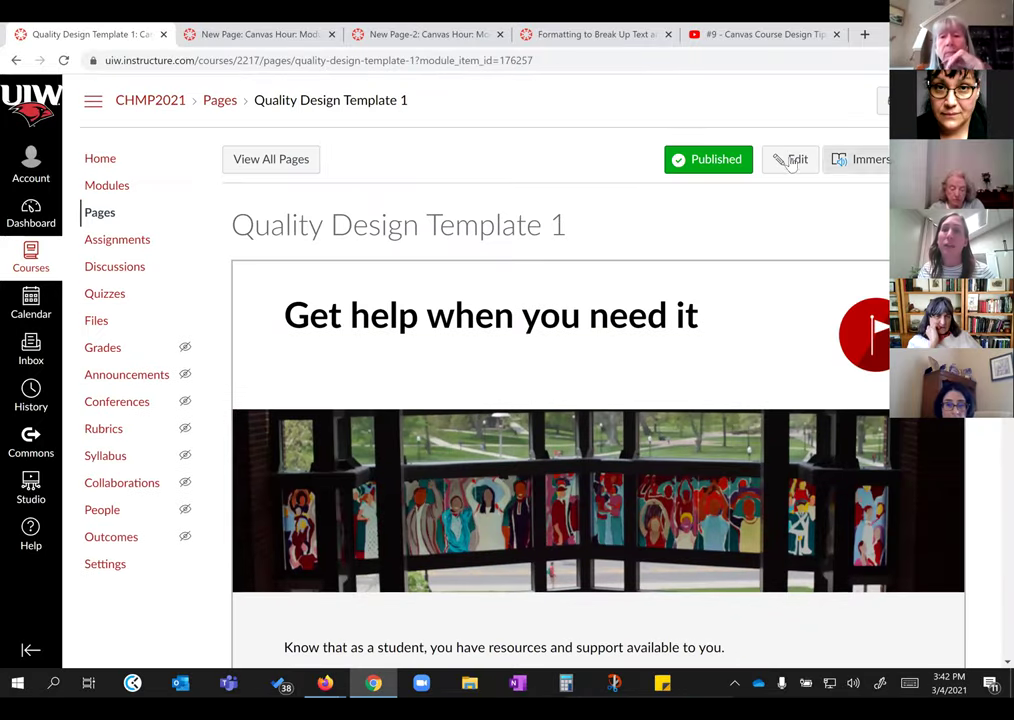
Step: Open the Quality Design Template 1 page for editing, enlarge the editor and review its heading, introduction and Technology section
click(792, 160)
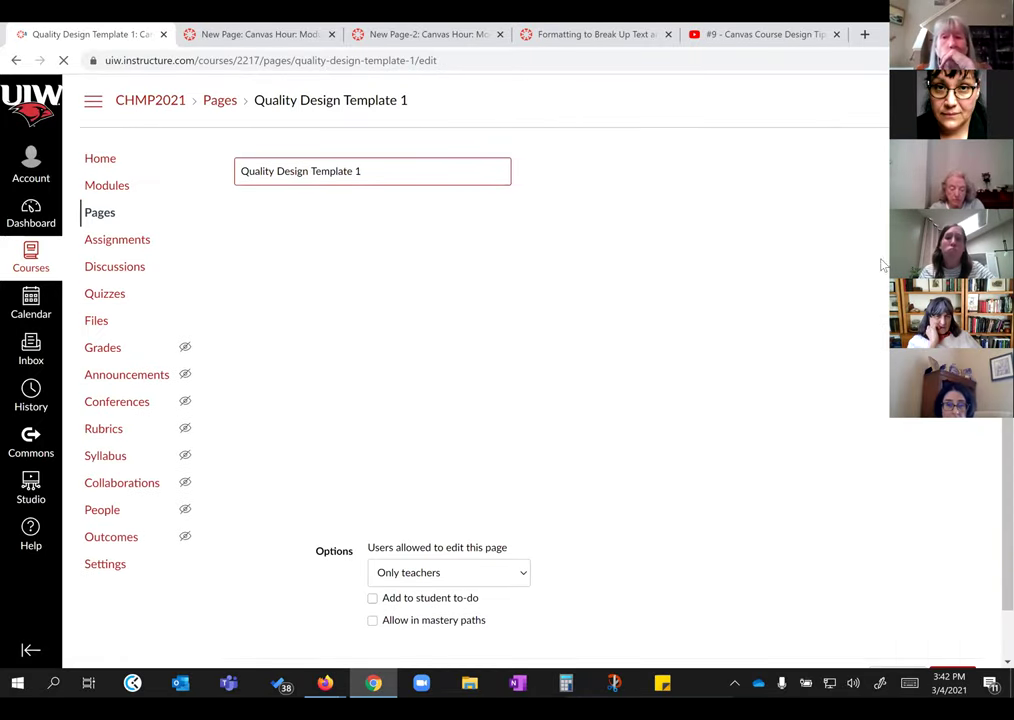
drag(963, 514, 947, 660)
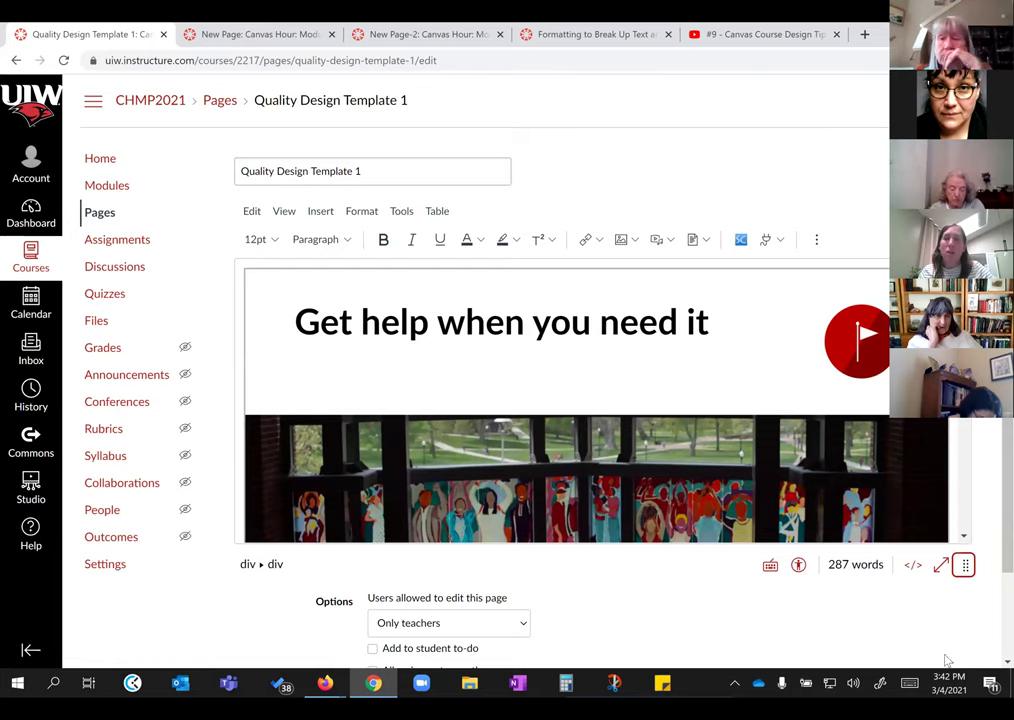
drag(683, 326, 626, 325)
scroll(645, 420, down, 6)
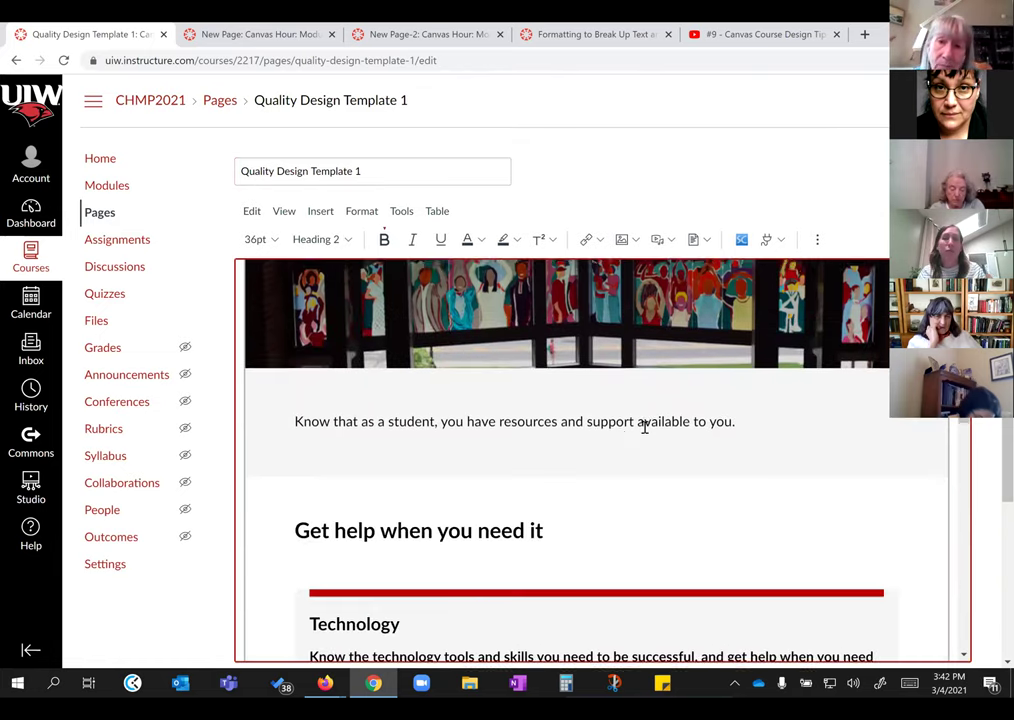
scroll(380, 527, down, 3)
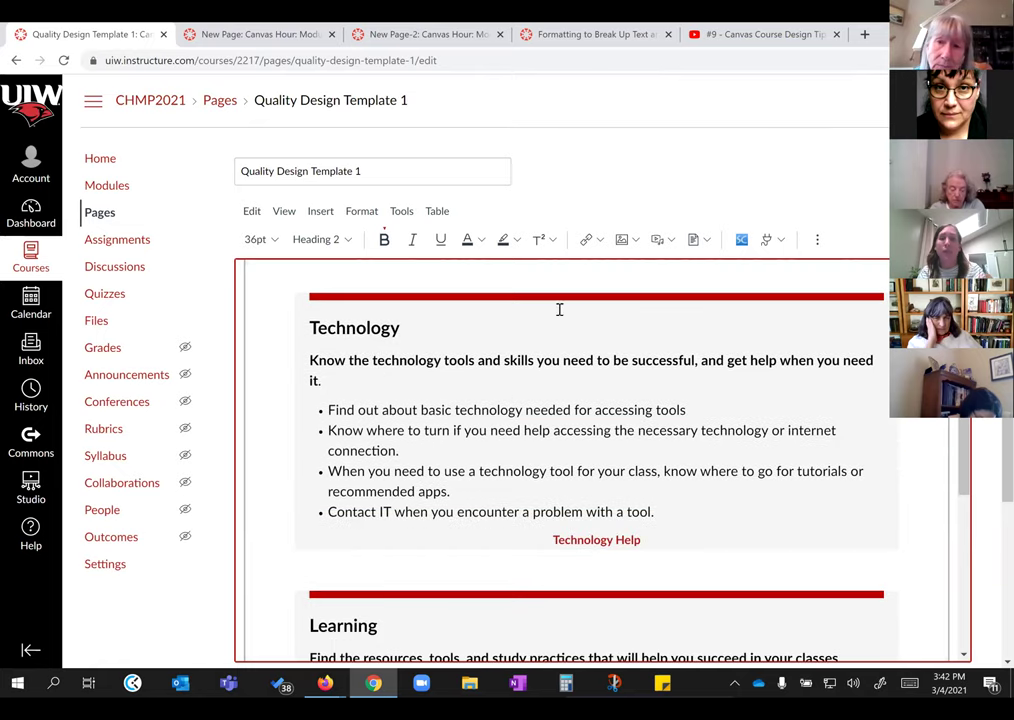
Step: Overwrite the word Know under the Technology heading with sdfsd and undo the change
double_click(327, 360)
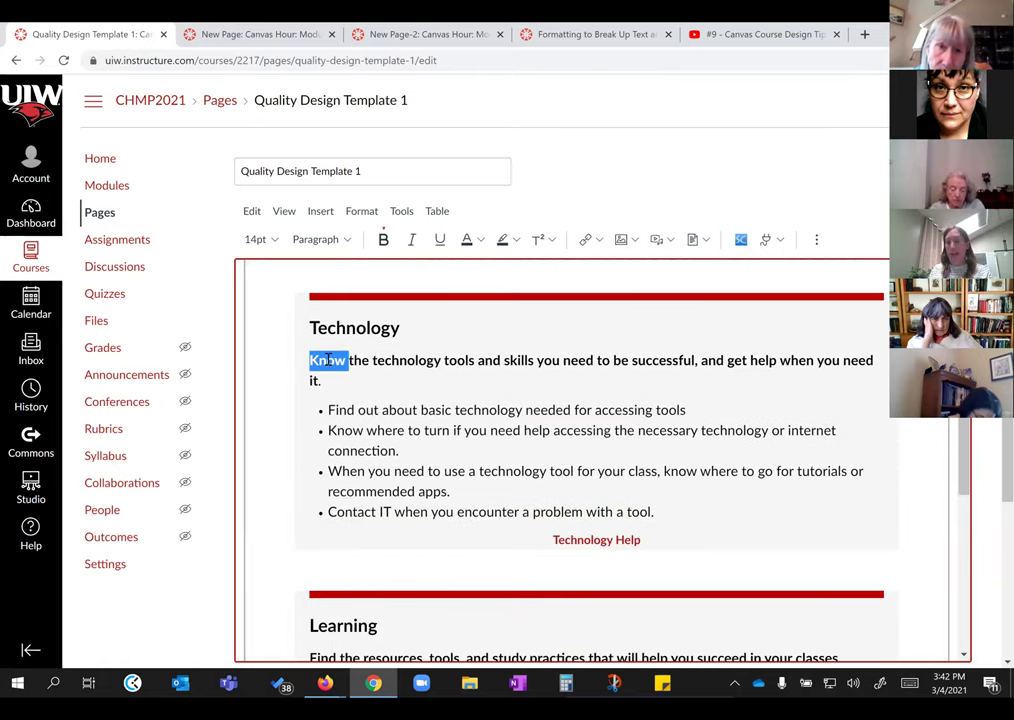
text(sdfsd)
key(ctrl+z)
key(ctrl+z)
key(ctrl+z)
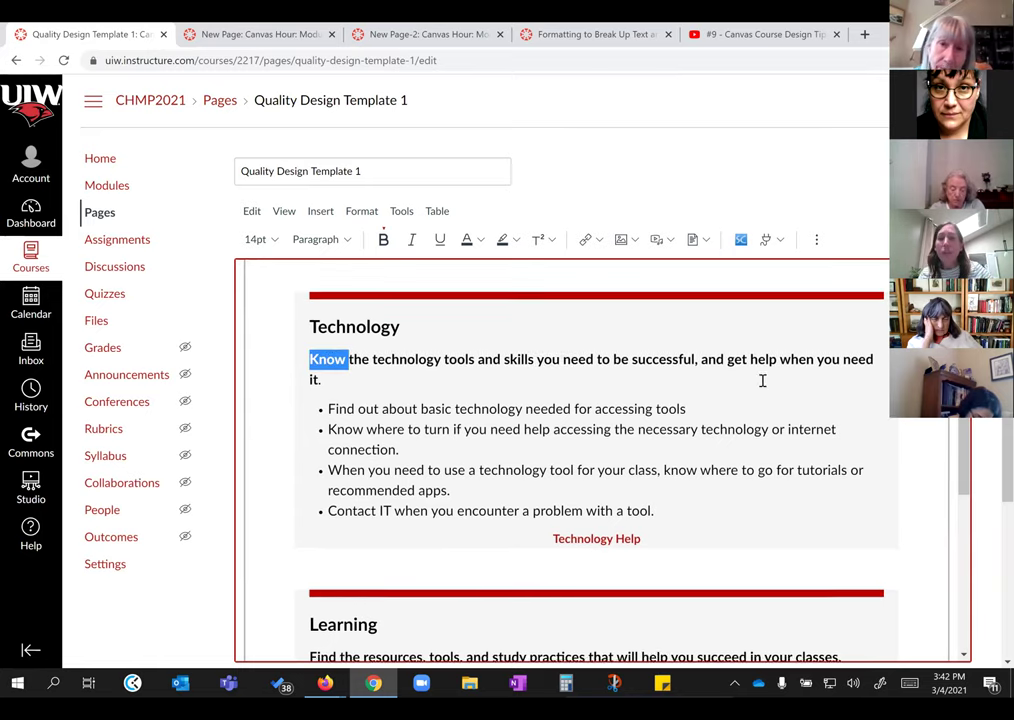
Step: Run the Accessibility Checker on Quality Design Template 1, close it and save the page
scroll(763, 380, down, 8)
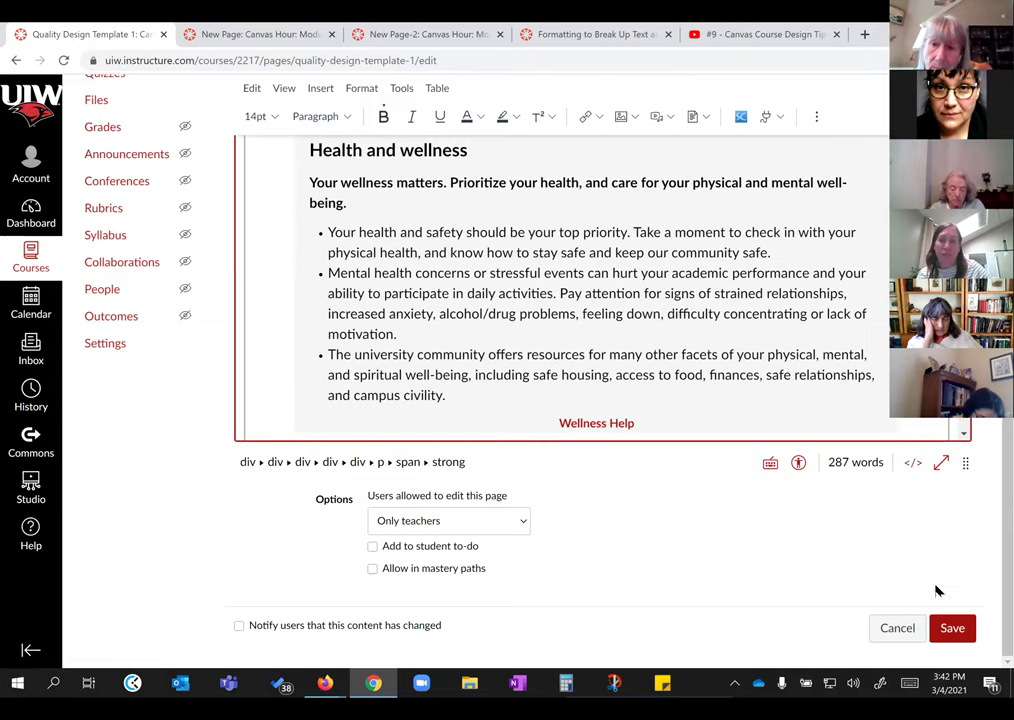
click(799, 464)
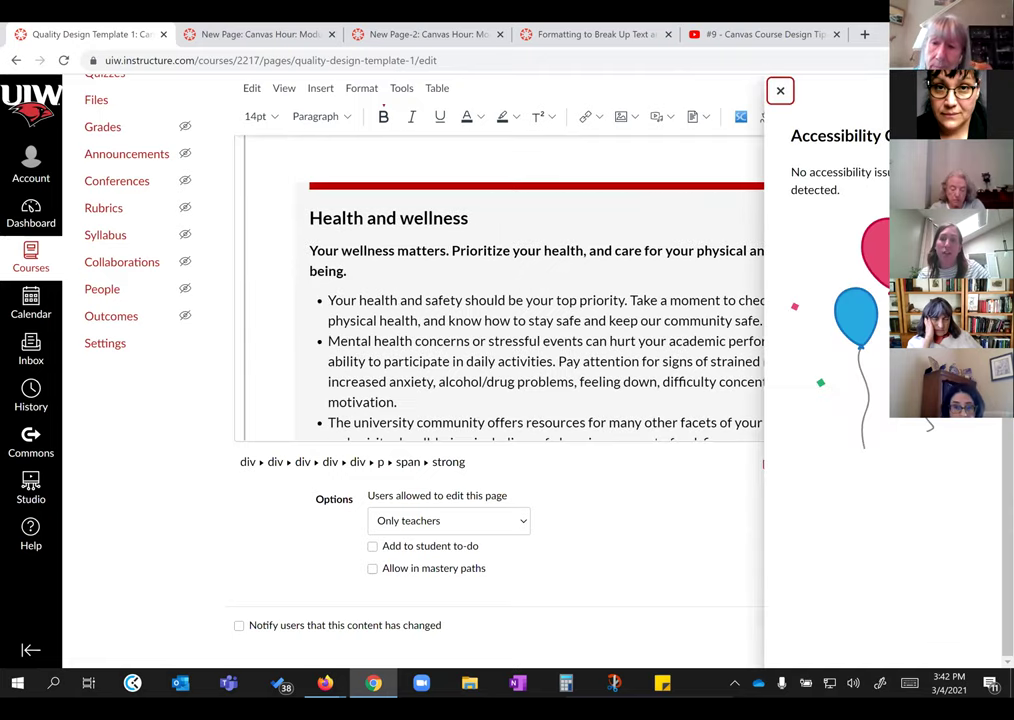
click(780, 91)
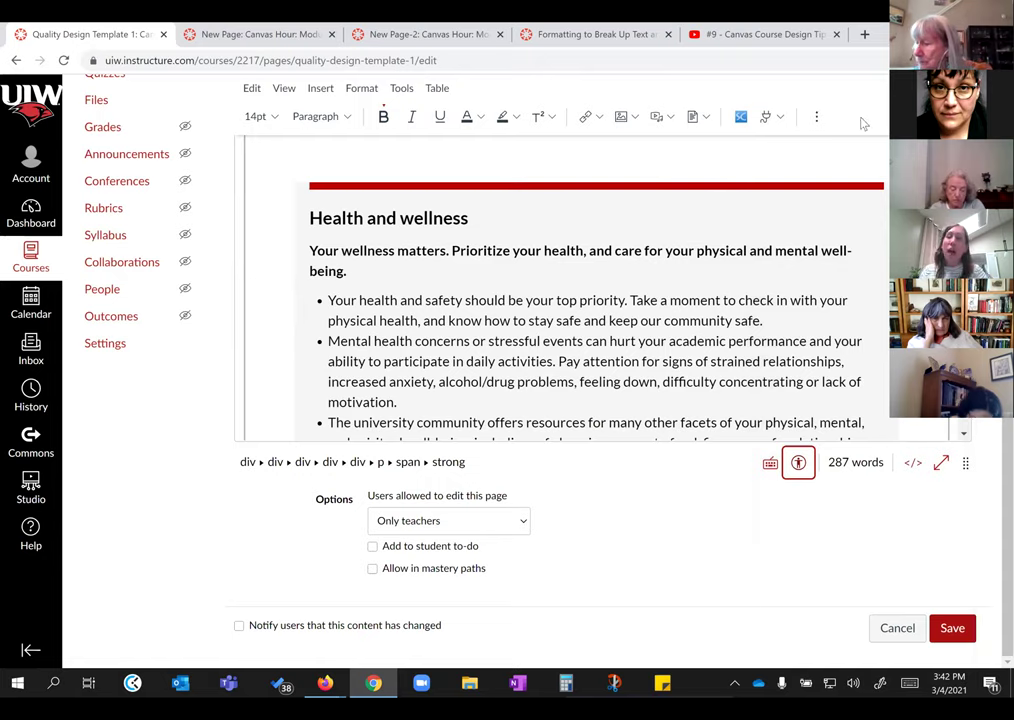
click(952, 628)
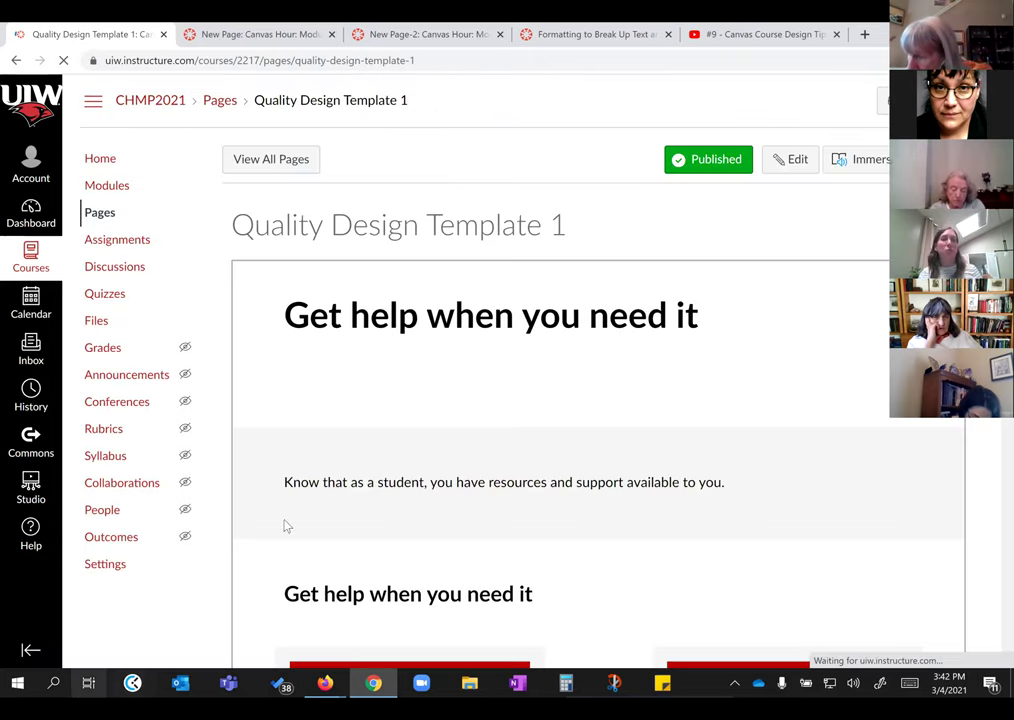
Step: Look over the saved page, then advance to Quality Design Template 2 and review its introduction, video, headings and resource list
scroll(500, 420, down, 3)
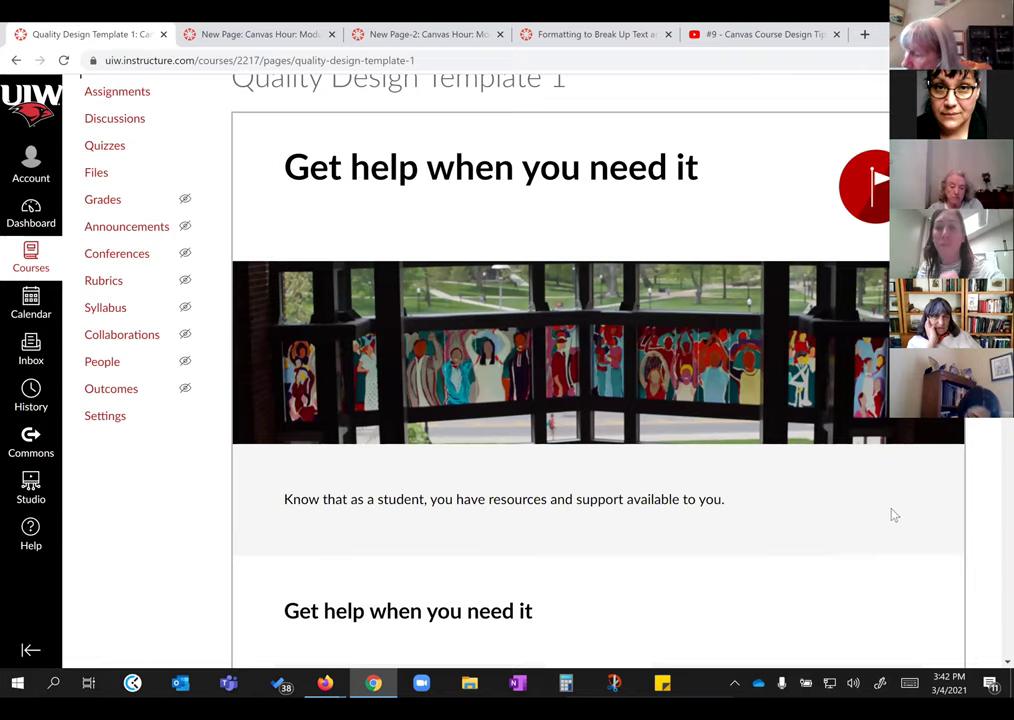
scroll(890, 540, down, 10)
click(955, 634)
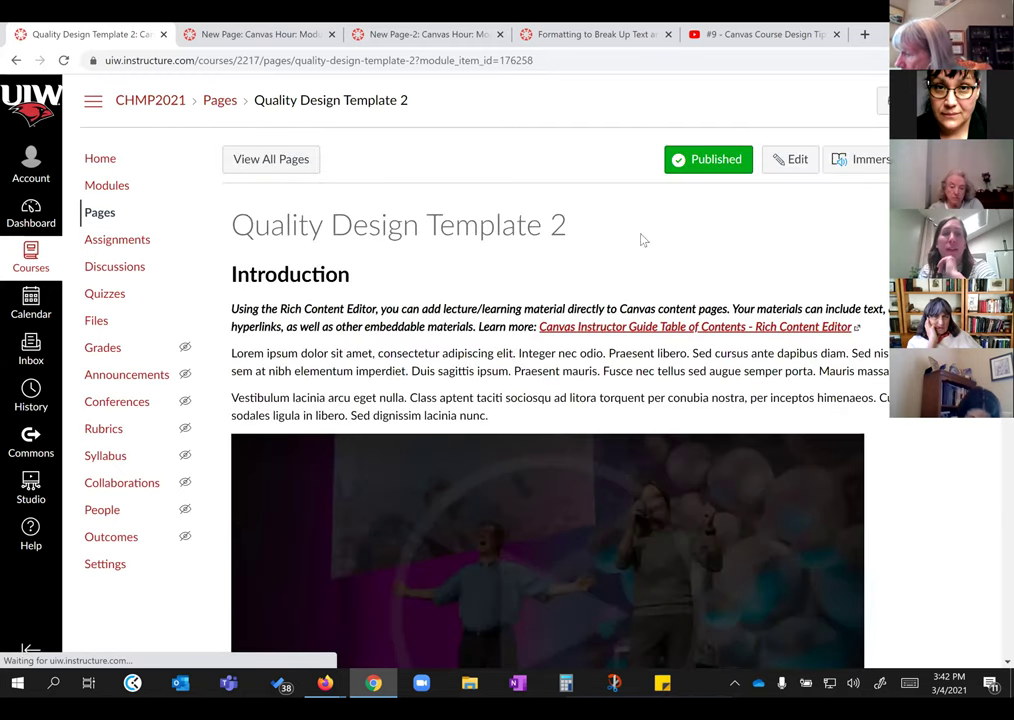
scroll(505, 230, down, 1)
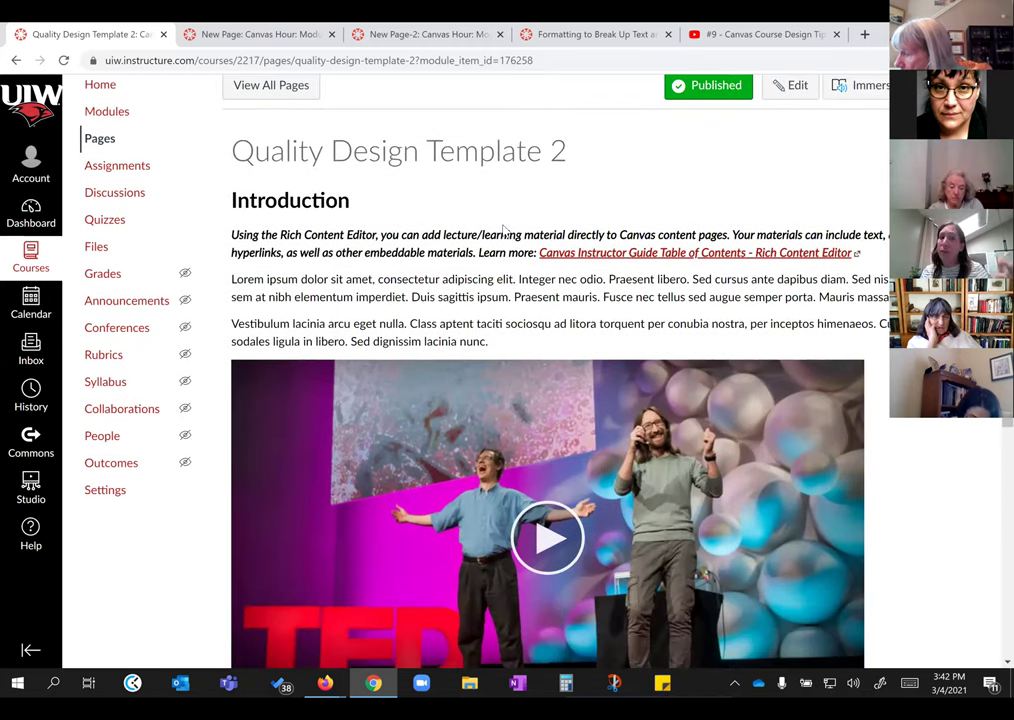
scroll(593, 240, down, 2)
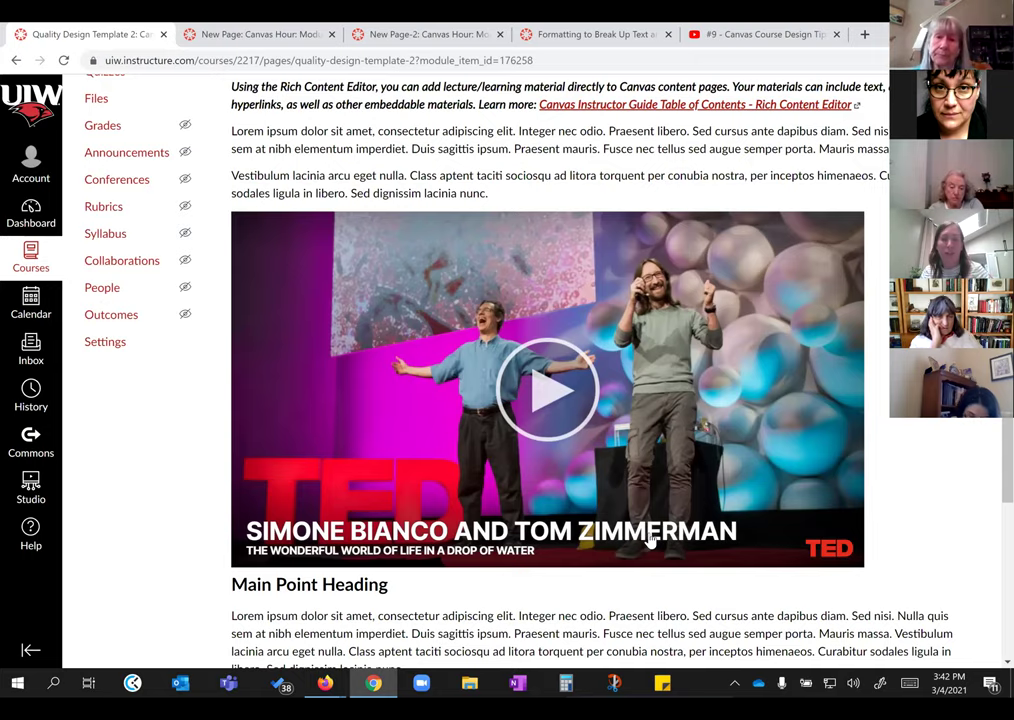
scroll(650, 540, down, 3)
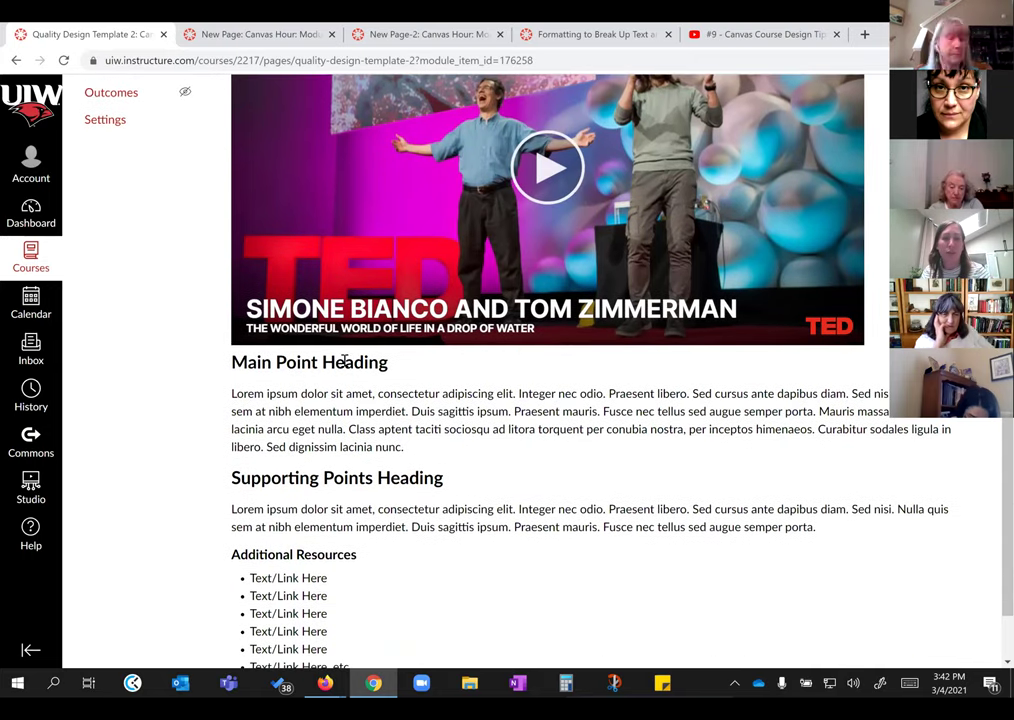
scroll(349, 468, down, 1)
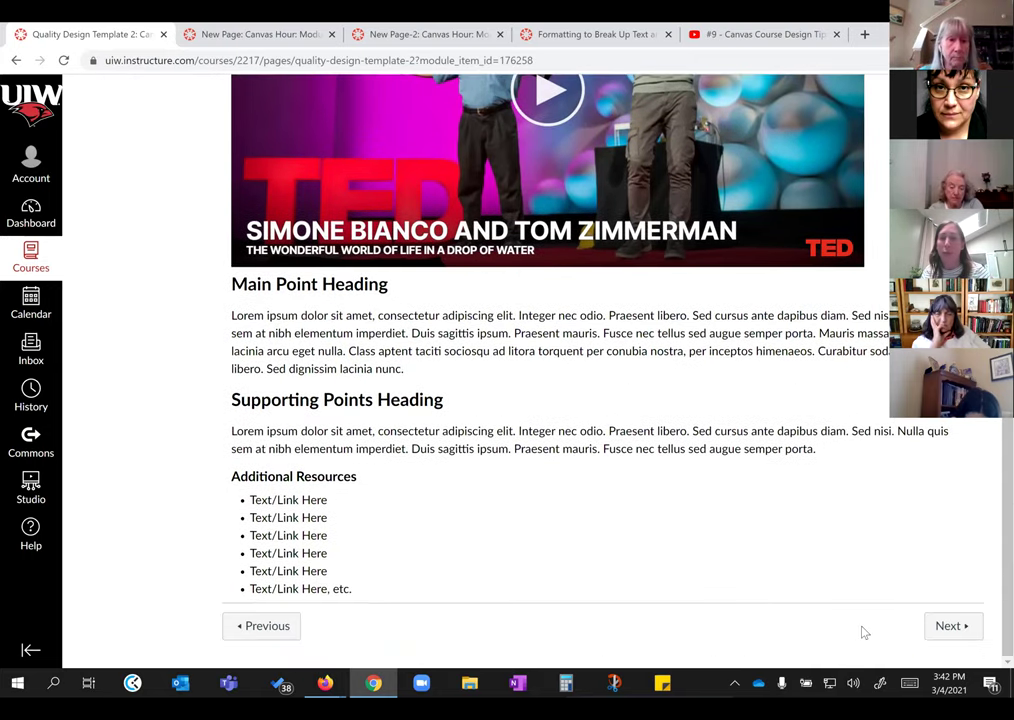
Step: Advance to the Quality Design Template 3 page and review its banner, Overview and To Do List sections
click(951, 626)
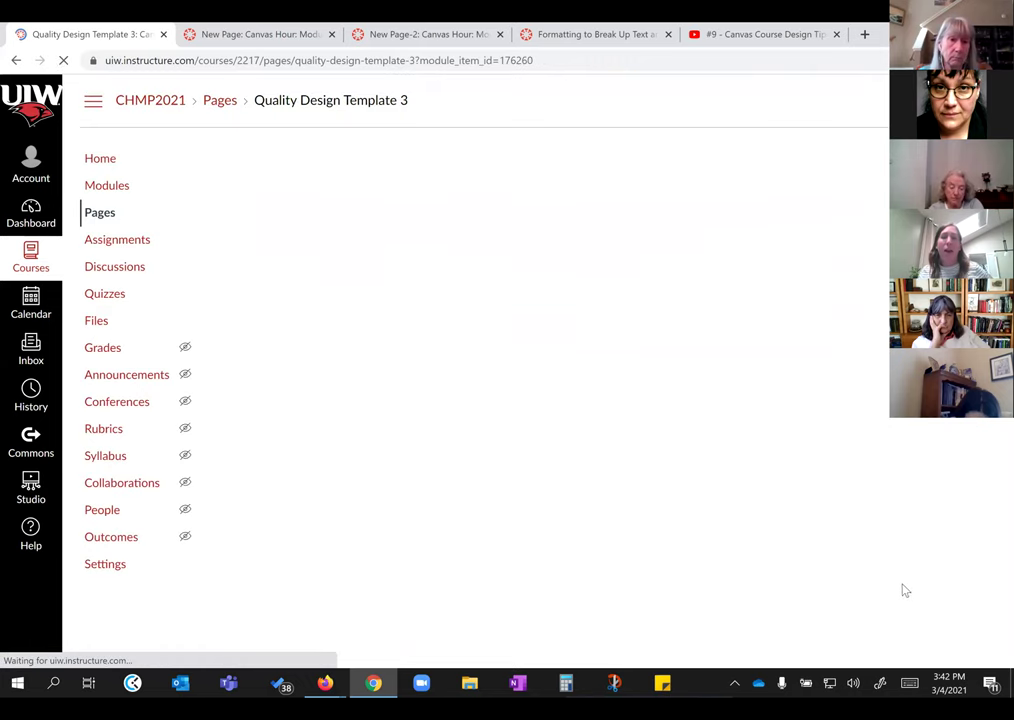
scroll(566, 355, down, 2)
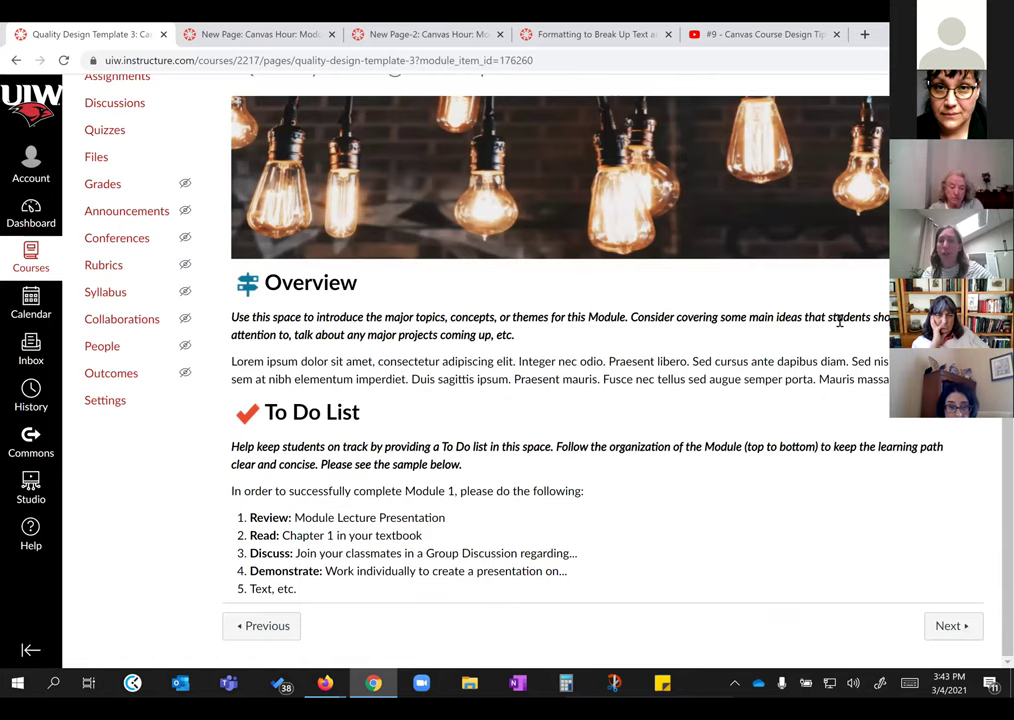
scroll(840, 320, up, 3)
Step: Open Quality Design Template 3 for editing and enlarge the editor to show the Overview and To Do List text
click(797, 160)
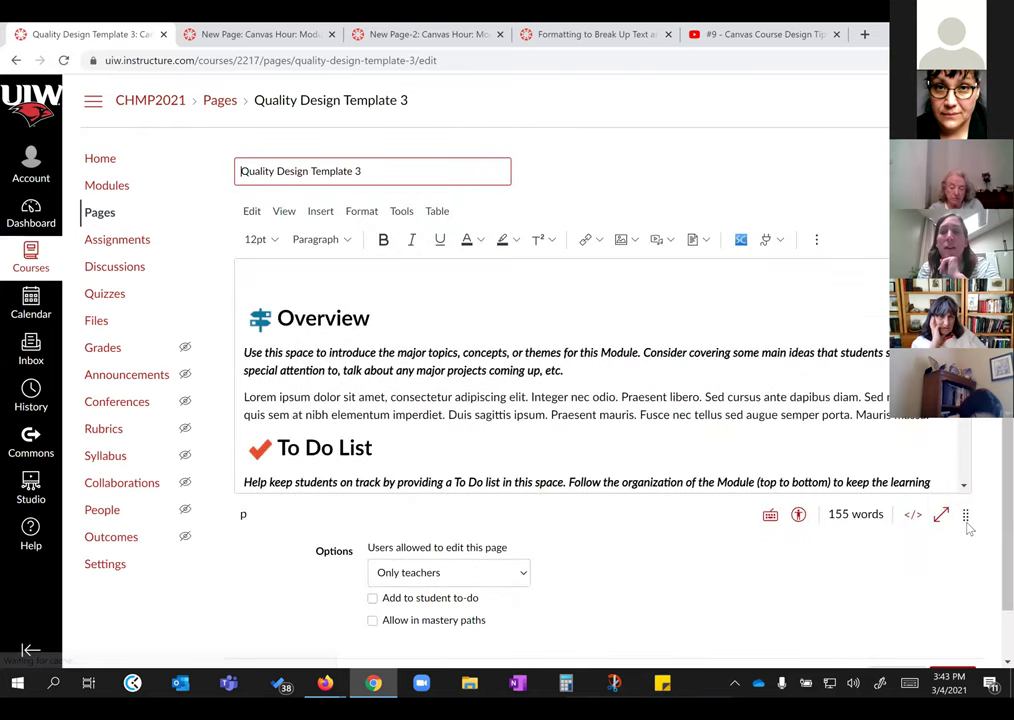
drag(967, 527, 966, 616)
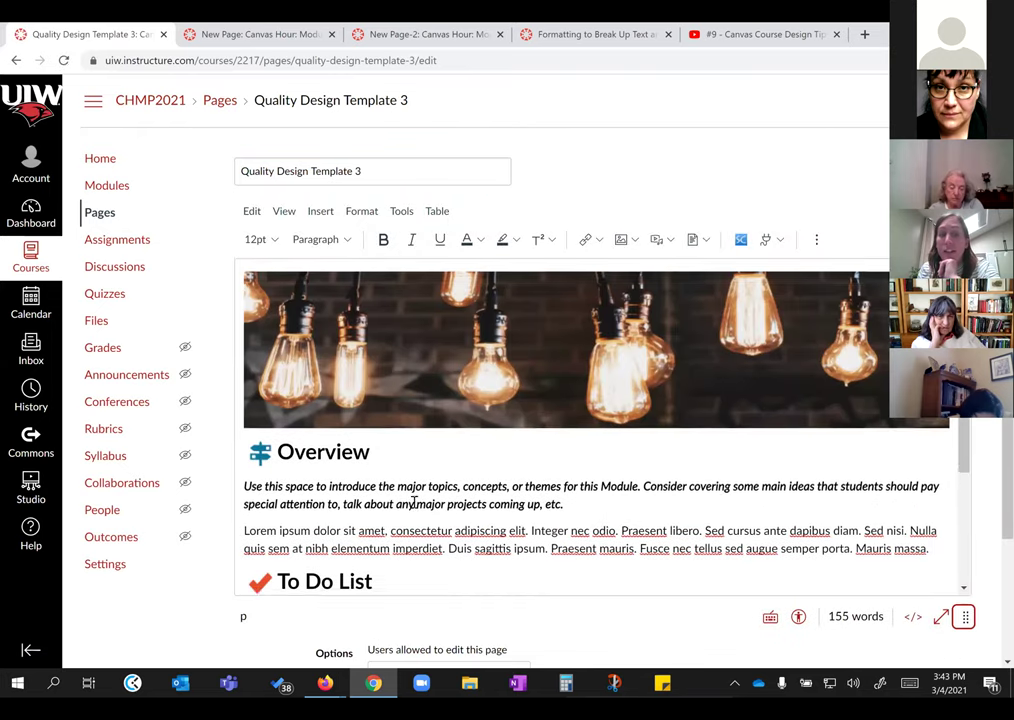
scroll(413, 503, down, 2)
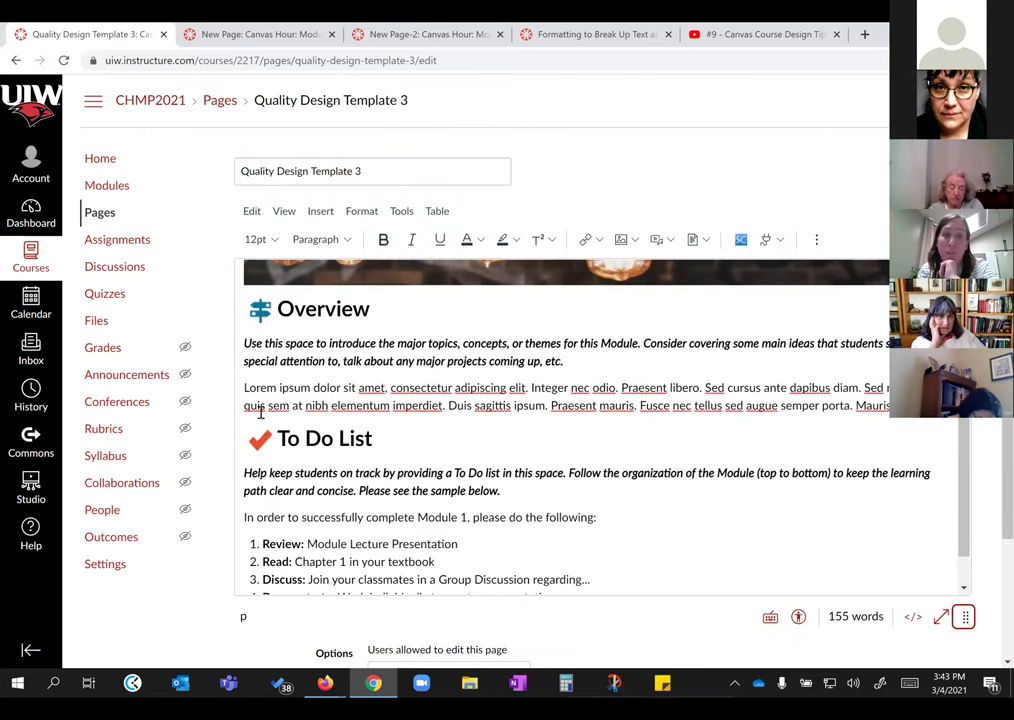
Step: Insert the green circle-arrow image from the course files at the start of the Overview's Lorem ipsum paragraph
click(240, 386)
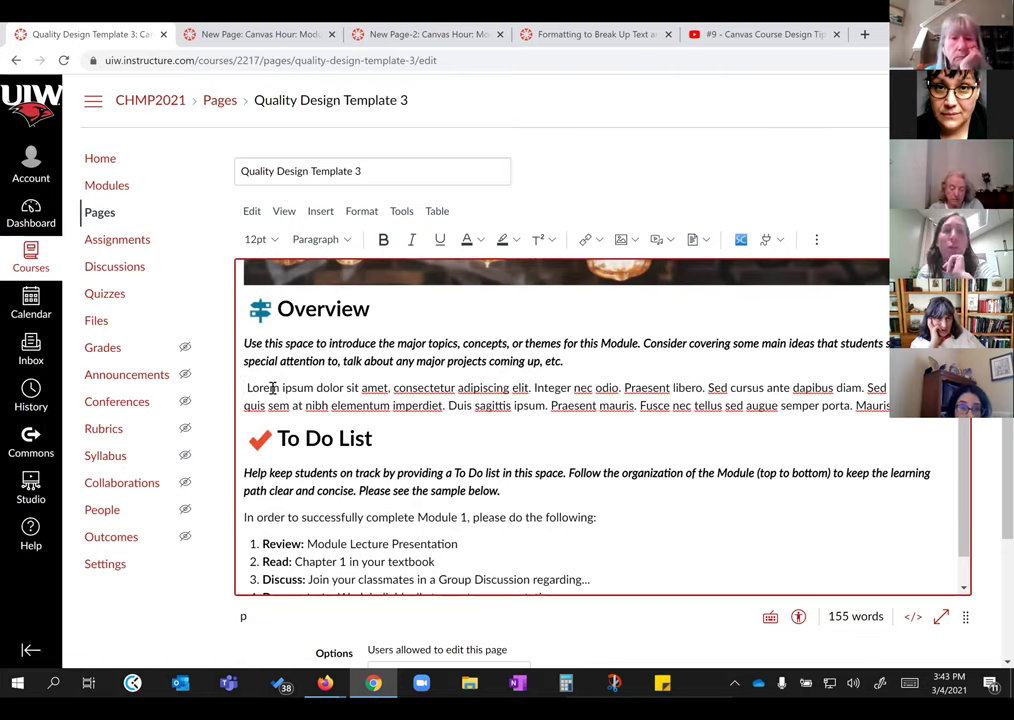
click(625, 240)
click(630, 291)
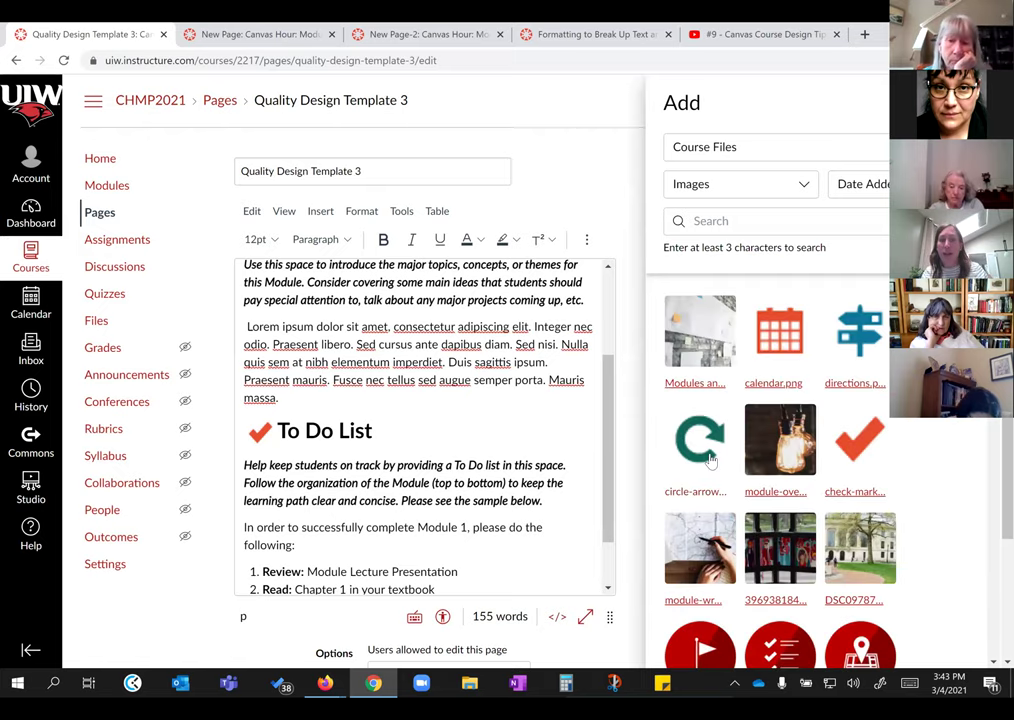
scroll(362, 451, up, 1)
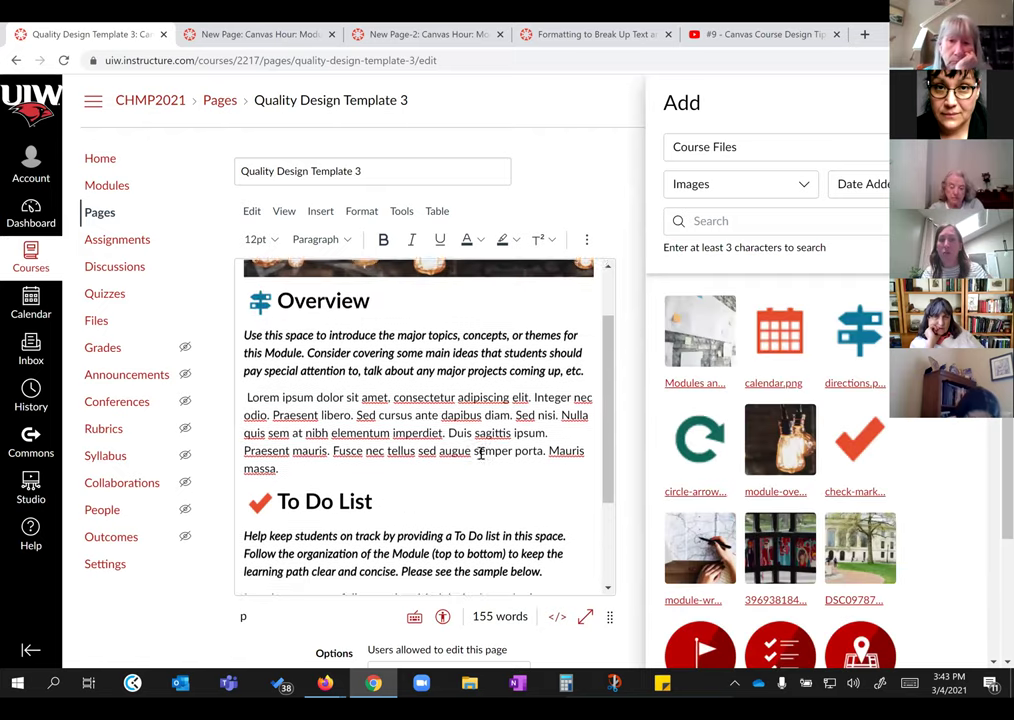
click(704, 443)
scroll(960, 480, down, 1)
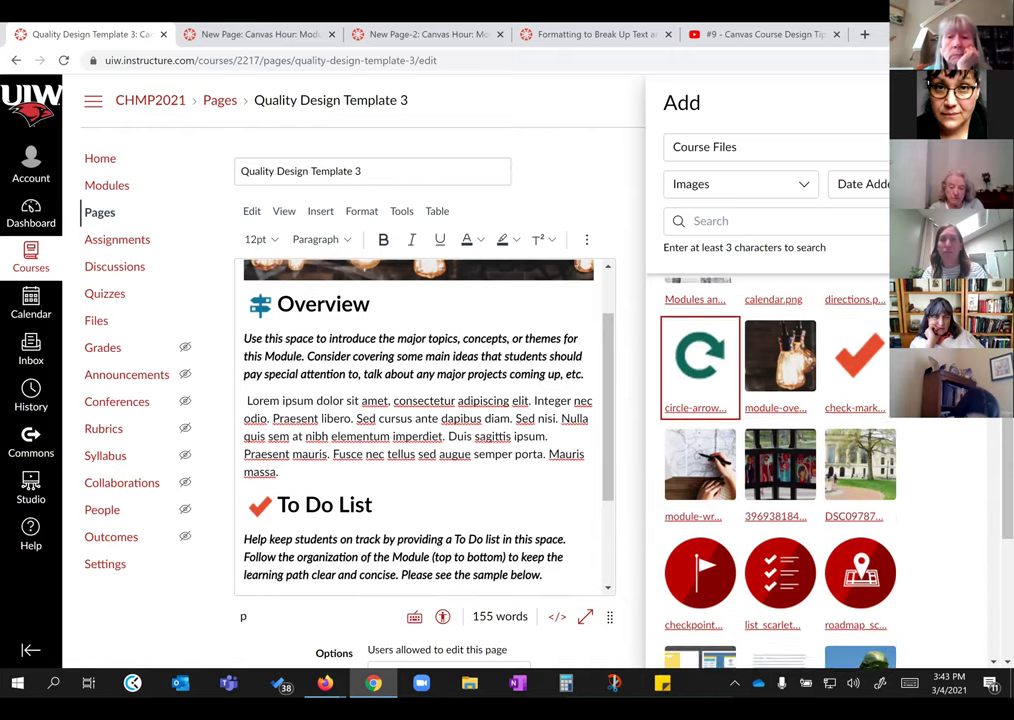
scroll(780, 470, down, 1)
scroll(704, 318, up, 1)
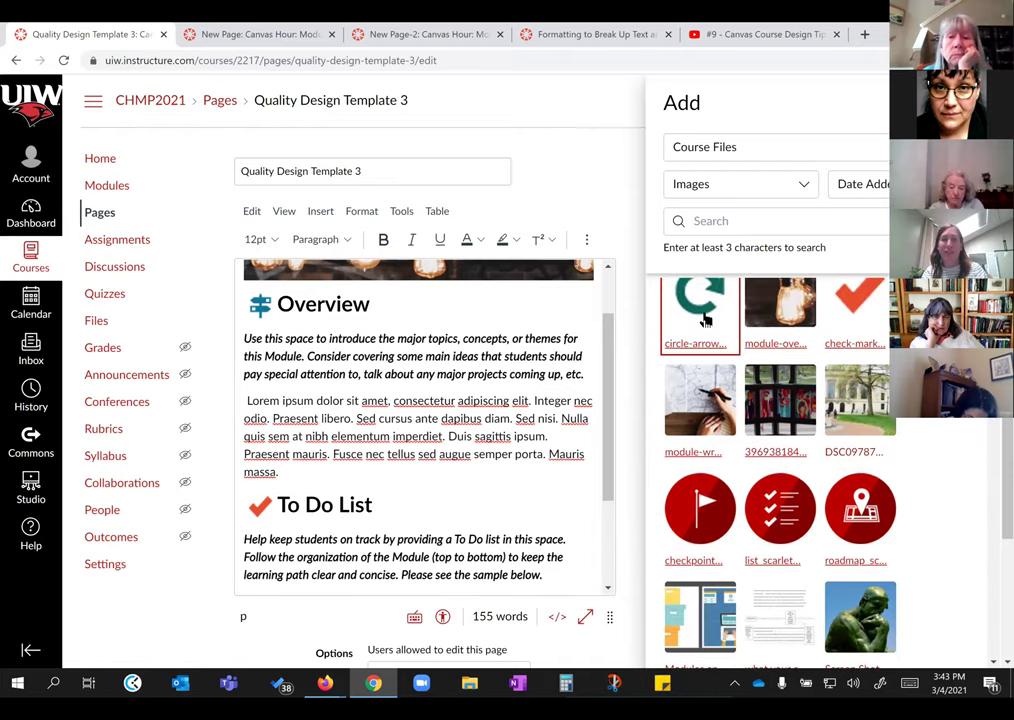
click(704, 318)
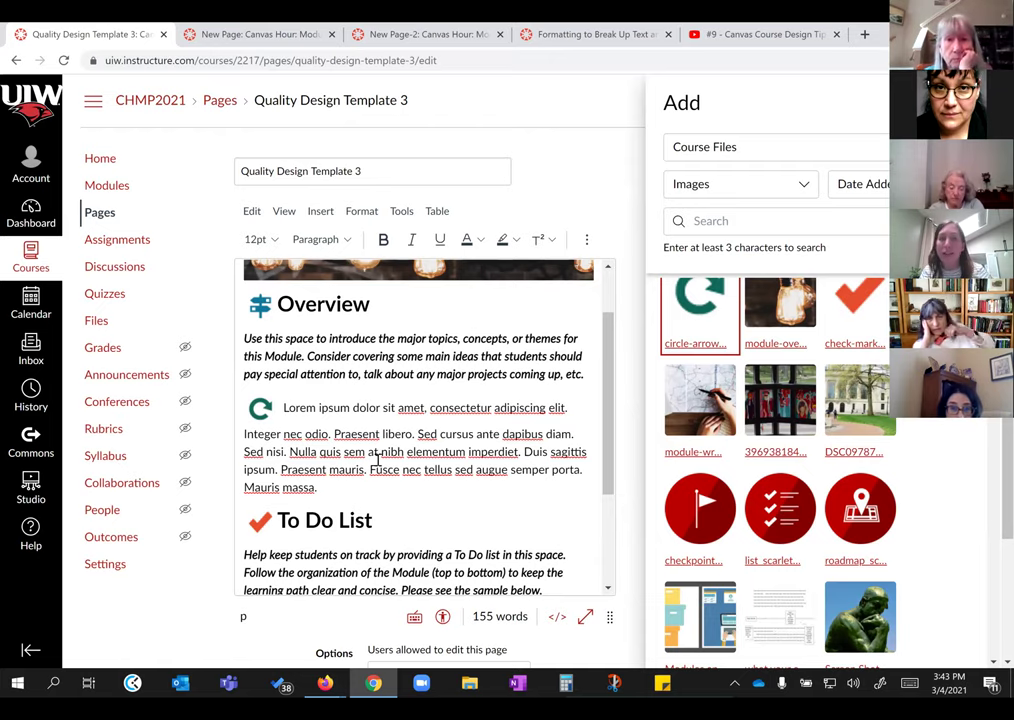
Step: Insert the checkpoint_scarlet flag image beside the circle-arrow icon and resize it to 40 by 40 pixels
click(706, 516)
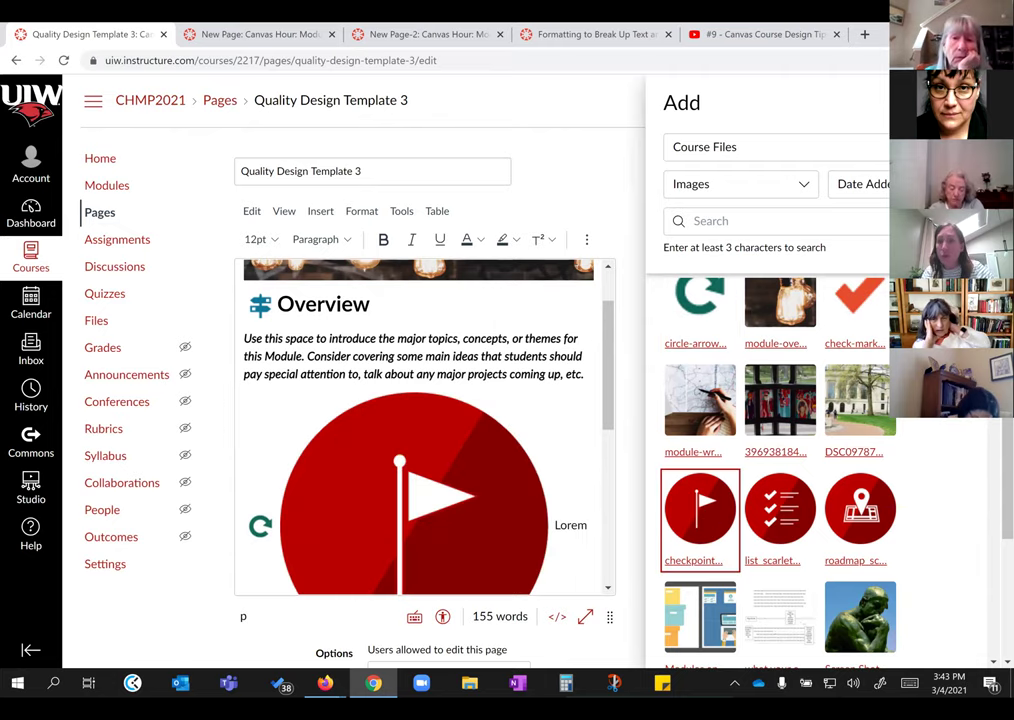
click(591, 411)
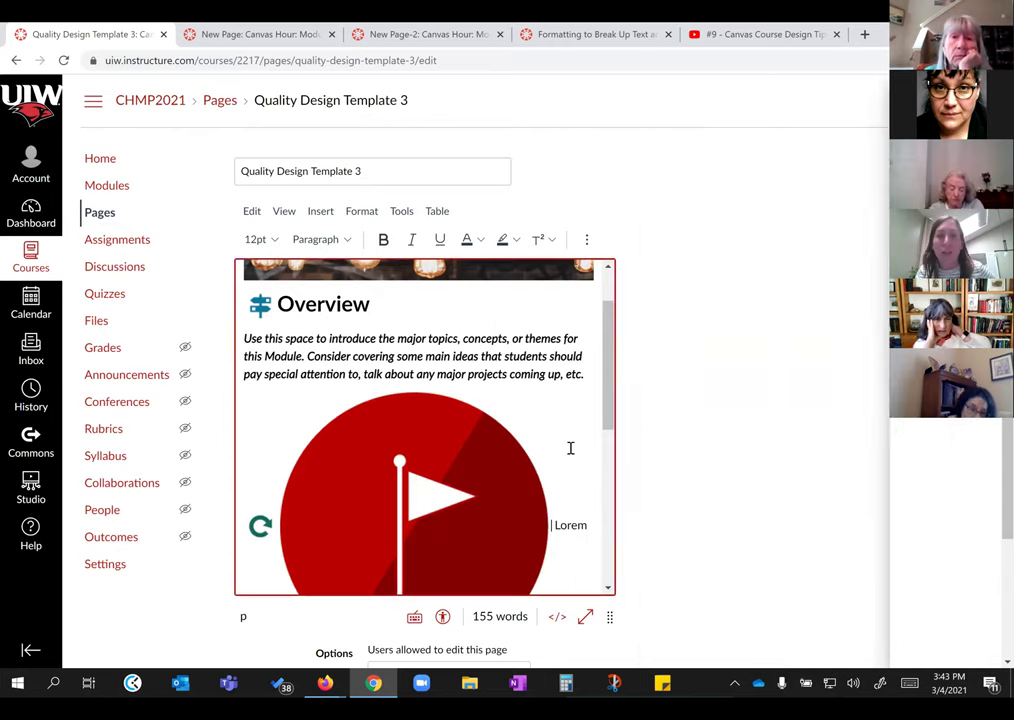
scroll(563, 437, down, 3)
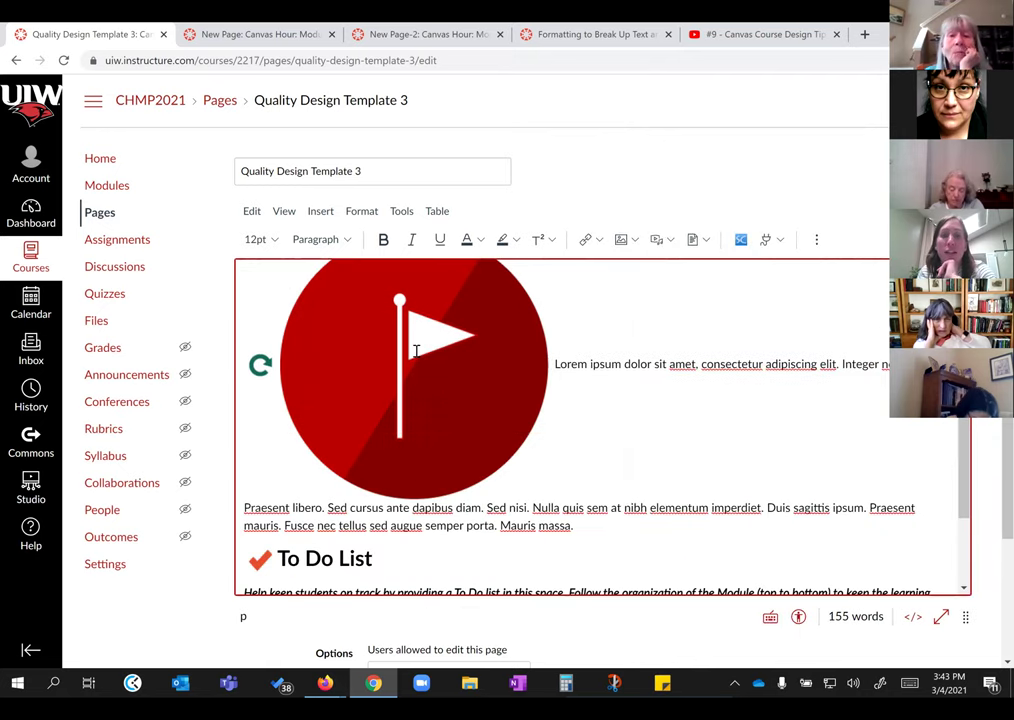
click(433, 433)
click(413, 521)
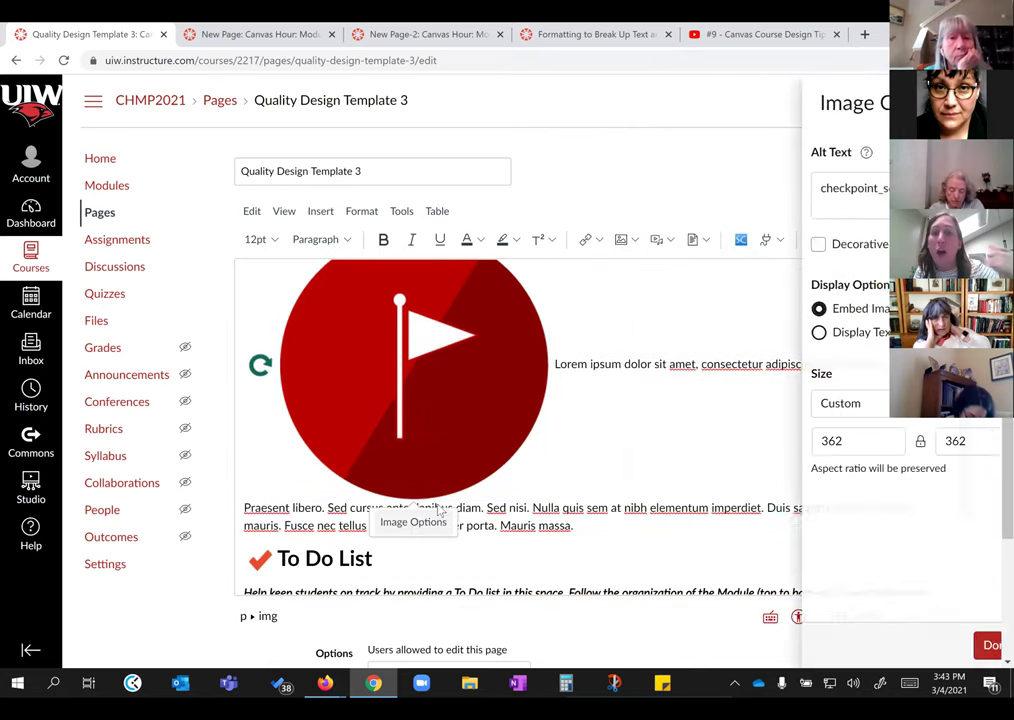
drag(817, 444, 756, 437)
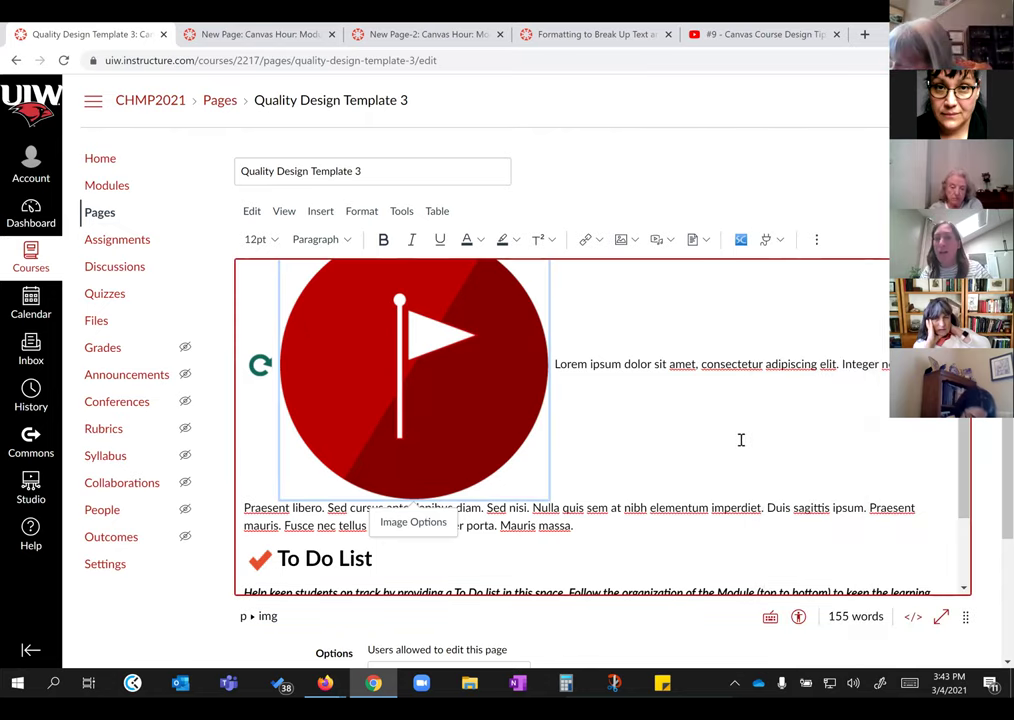
click(413, 521)
drag(813, 443, 790, 446)
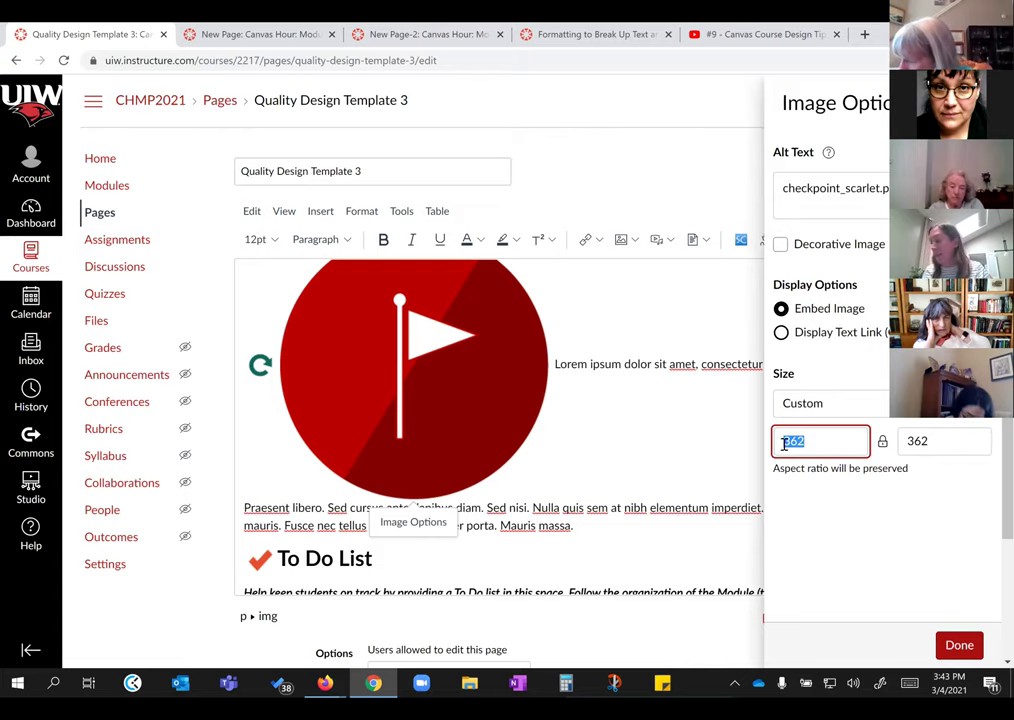
text(40)
key(Tab)
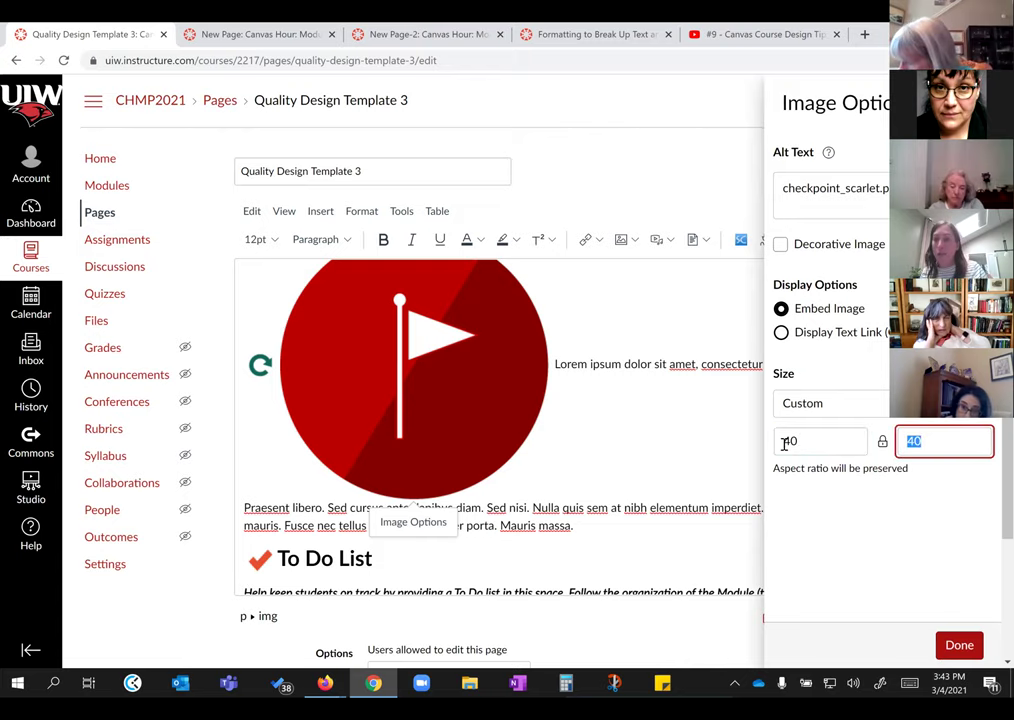
click(958, 647)
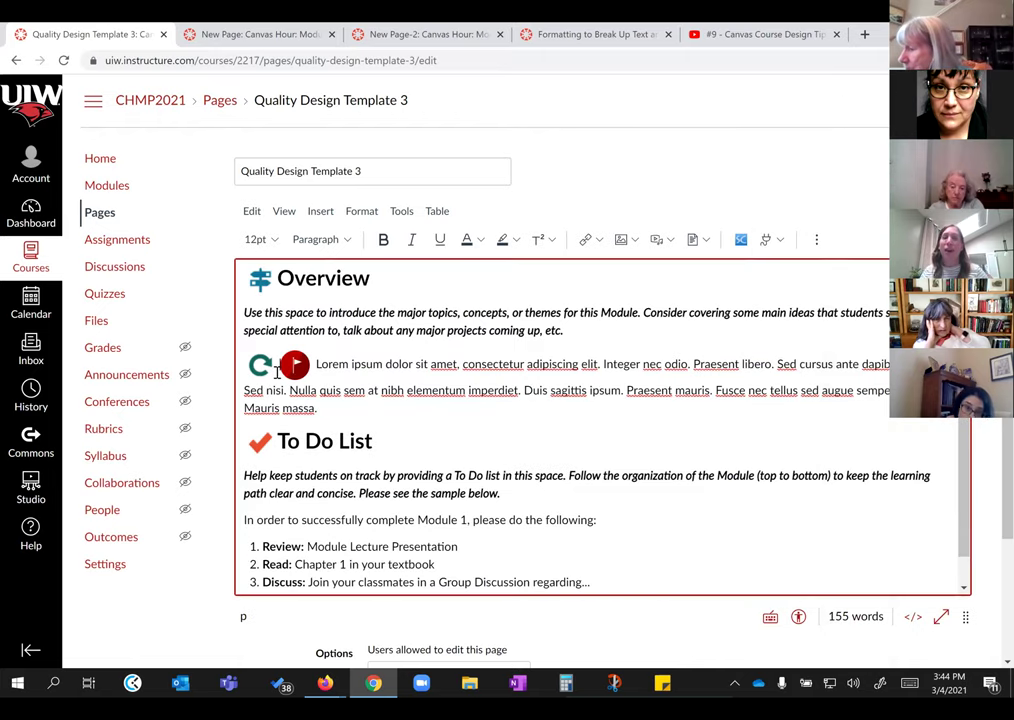
Step: Delete the green circle-arrow icon from the Overview paragraph and right-align the scarlet flag image
key(BackSpace)
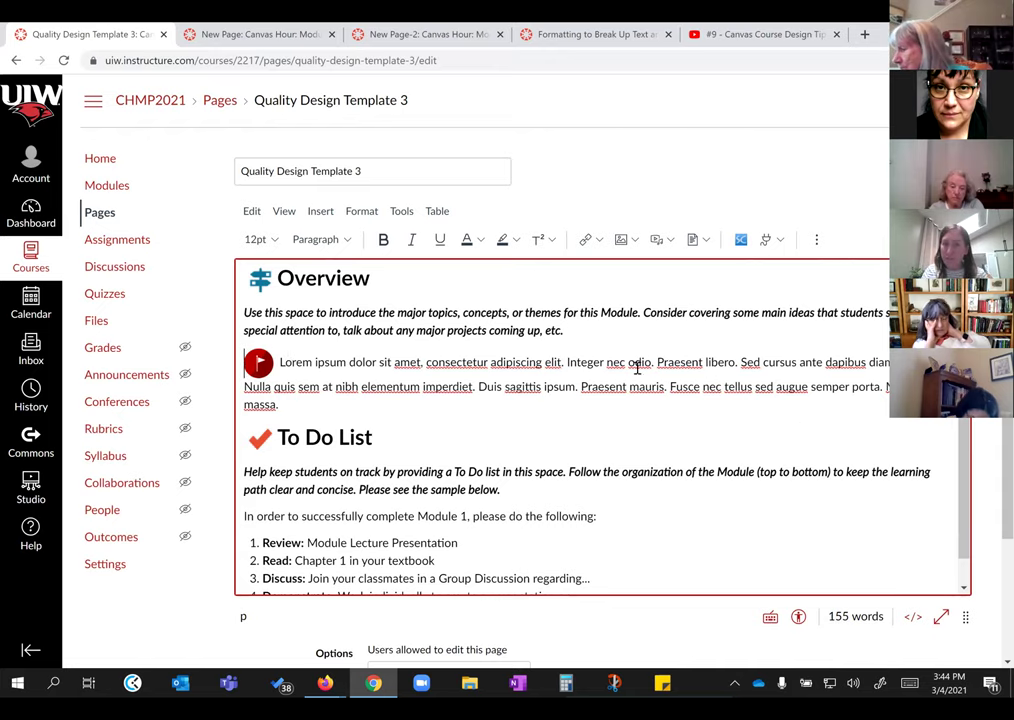
click(258, 362)
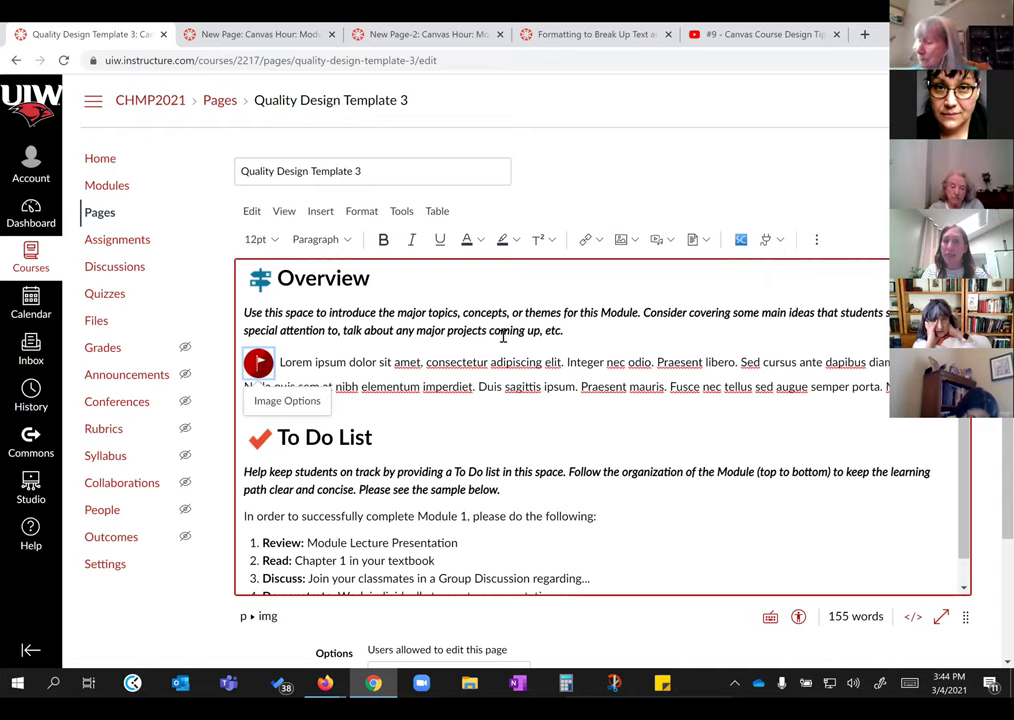
click(817, 238)
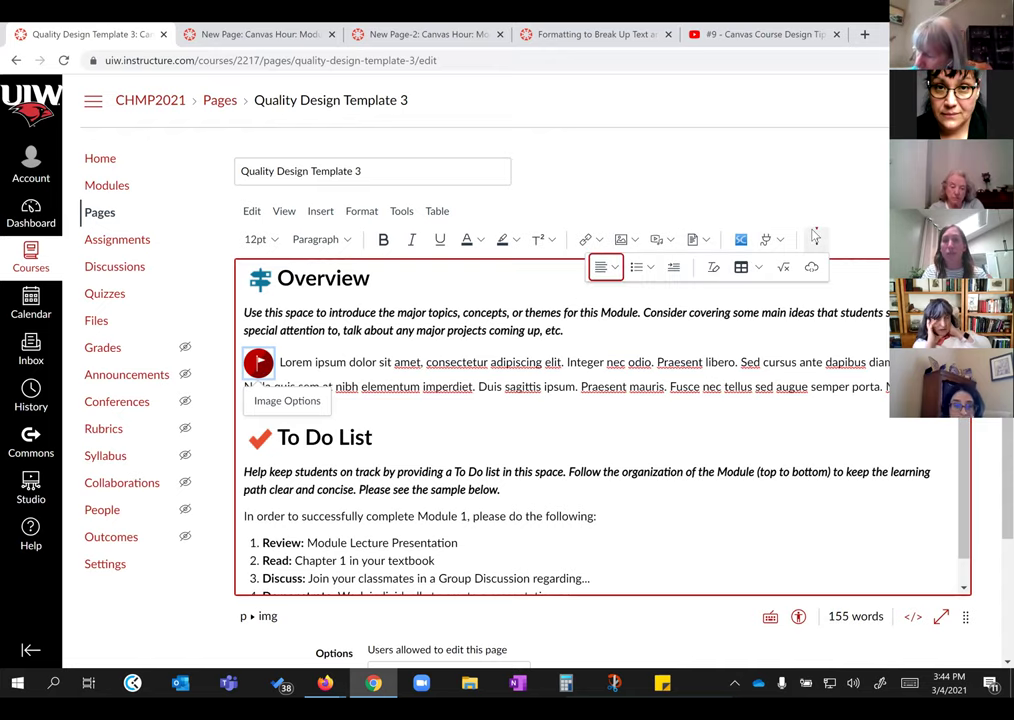
click(602, 268)
click(665, 297)
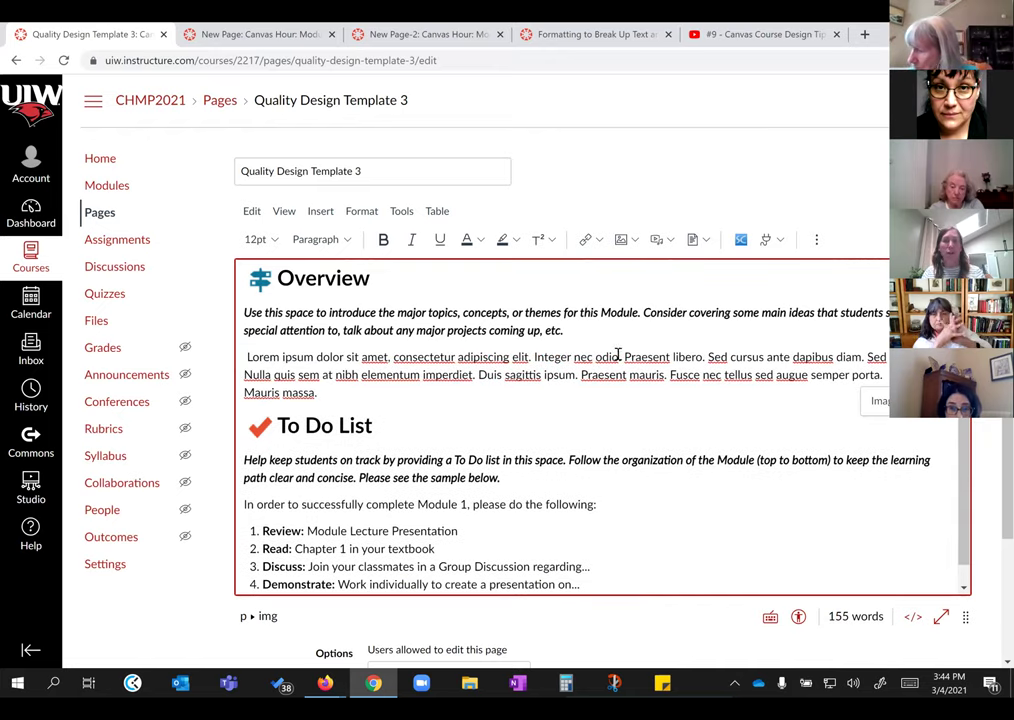
Step: Save the Quality Design Template 3 page and check the published Overview and To Do List sections
scroll(820, 580, down, 1)
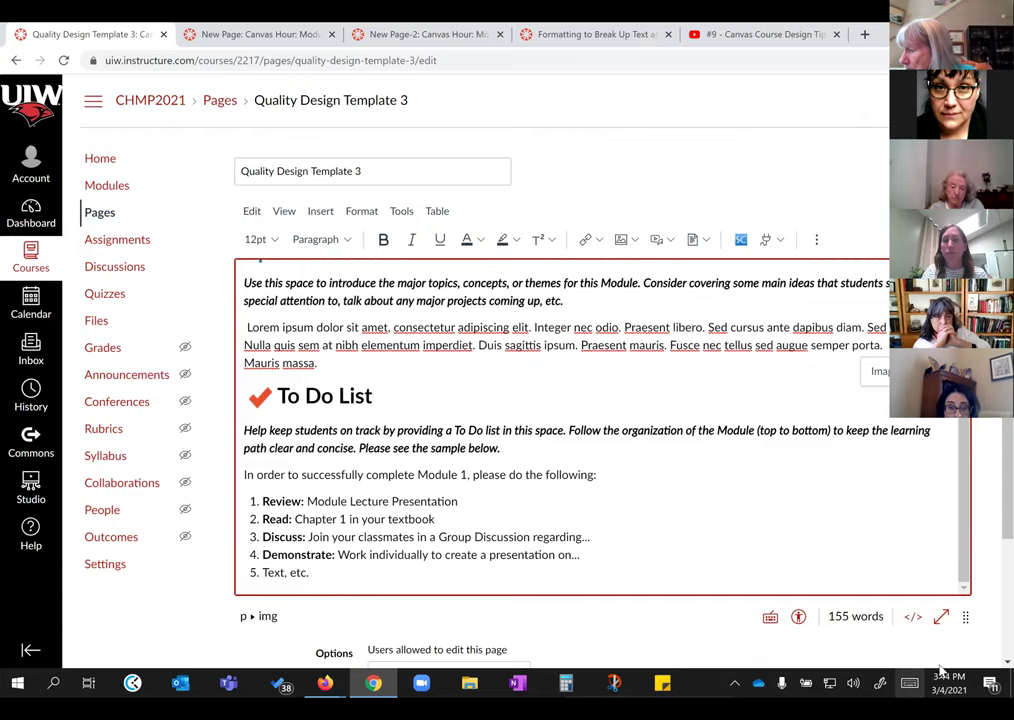
scroll(944, 645, down, 5)
click(953, 628)
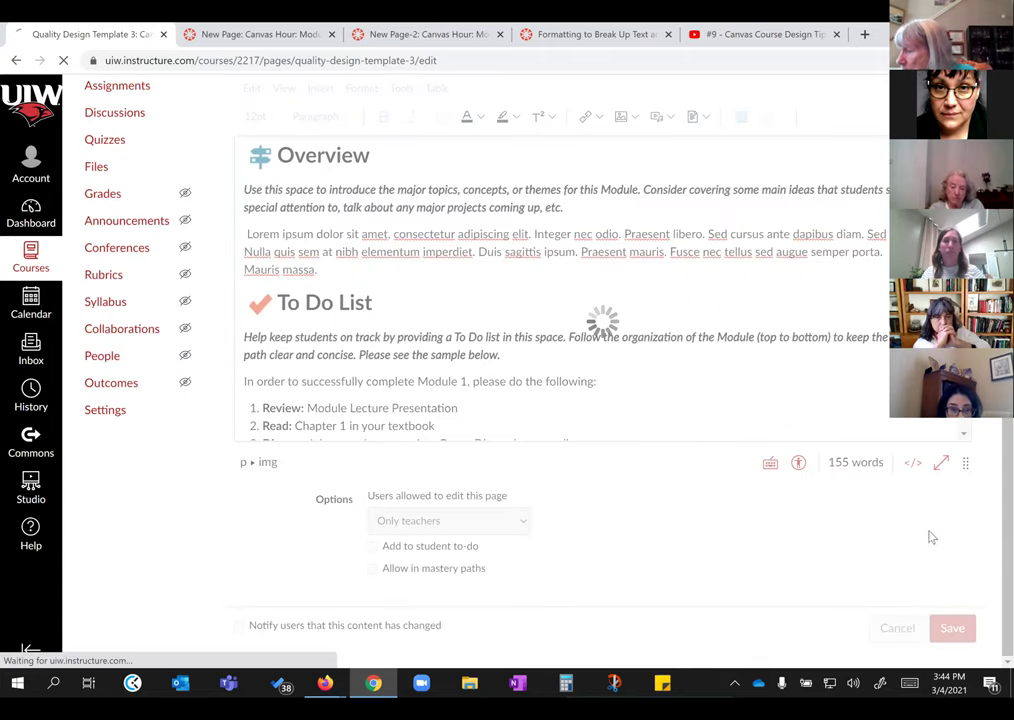
scroll(683, 459, down, 3)
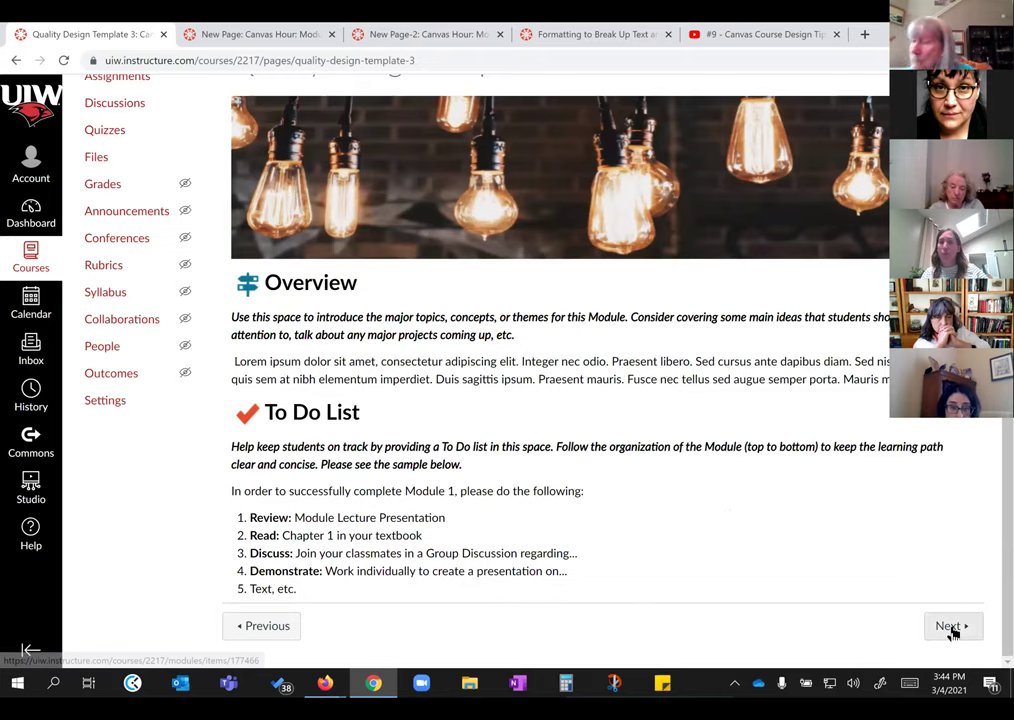
Step: Advance through the Learning Materials and Activities and Introduction sample pages, reviewing their icon headings, embedded video and learning objectives
click(953, 628)
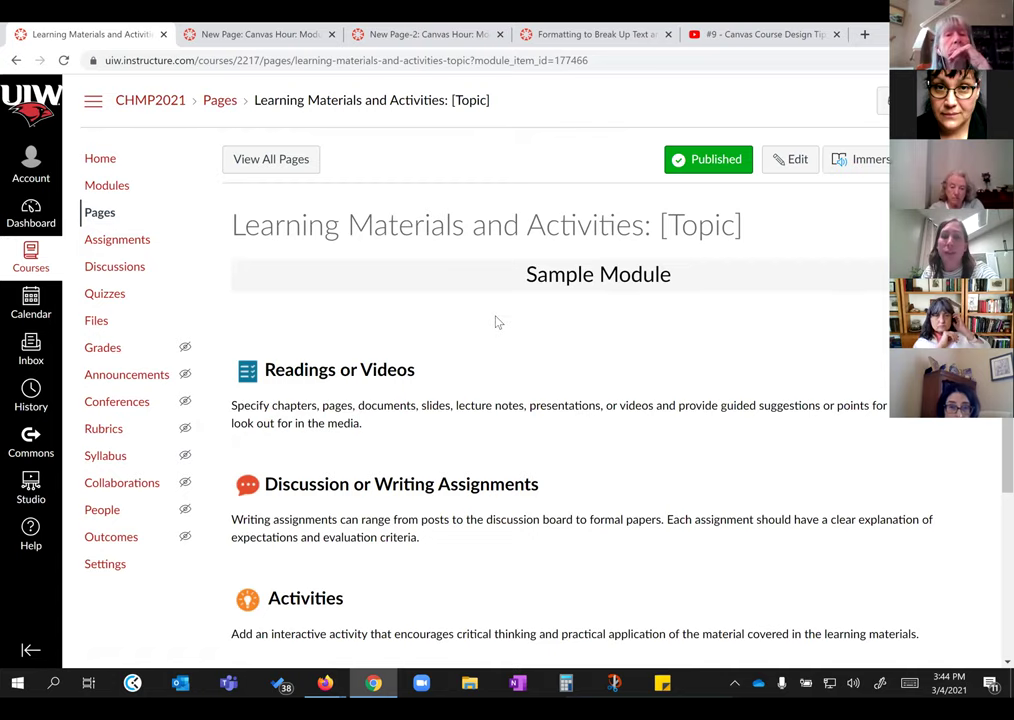
scroll(496, 321, down, 3)
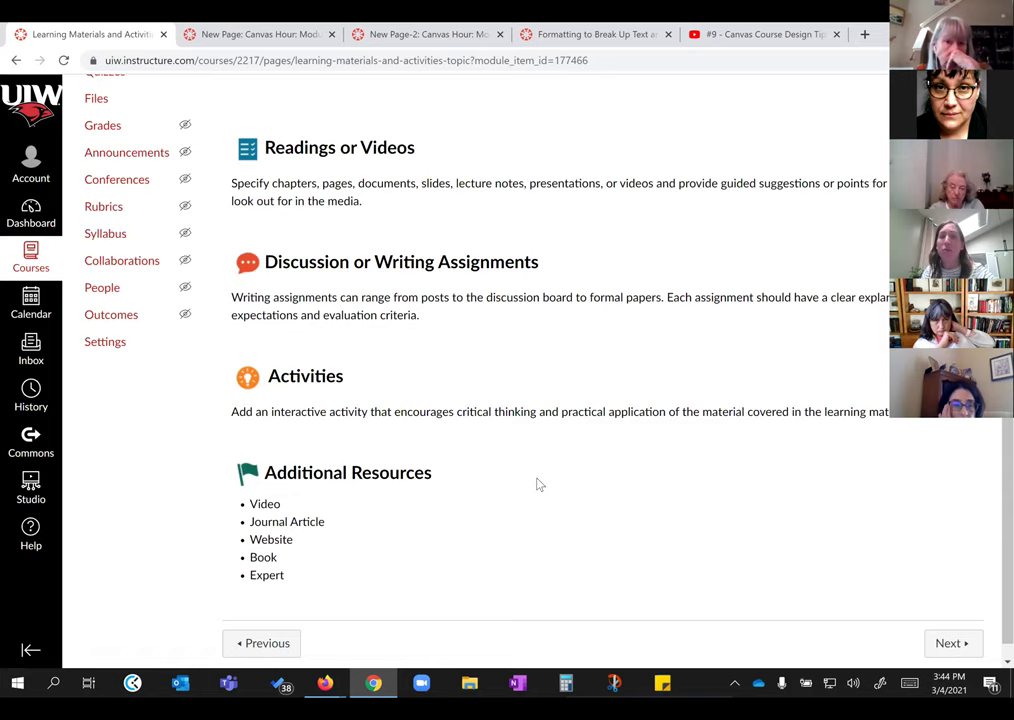
scroll(382, 373, up, 2)
scroll(455, 393, down, 3)
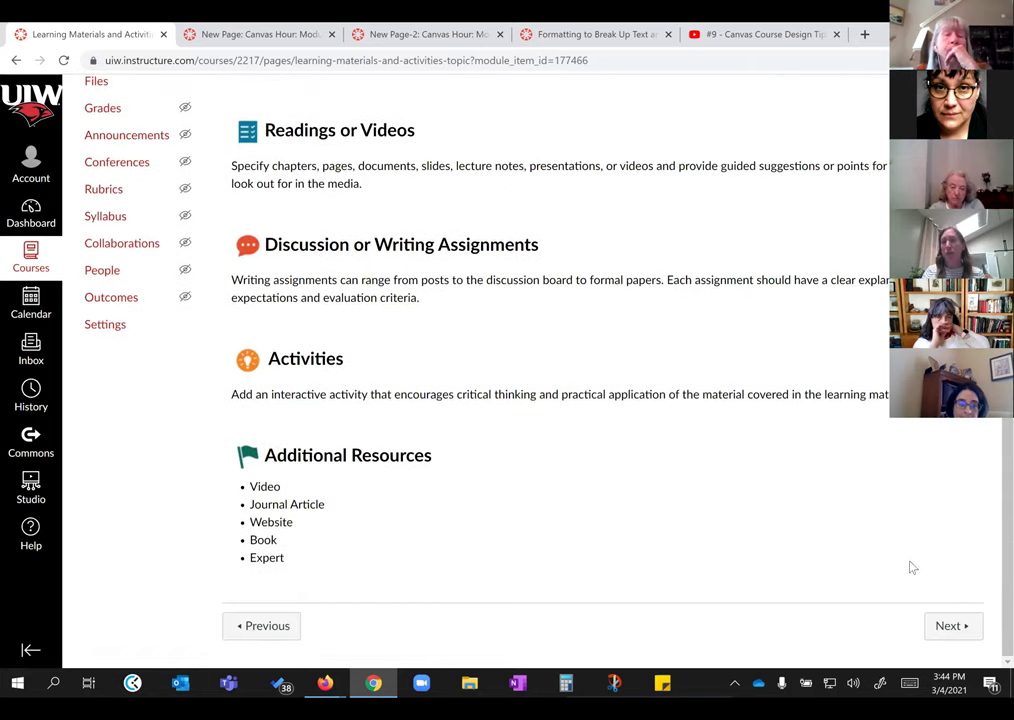
click(950, 626)
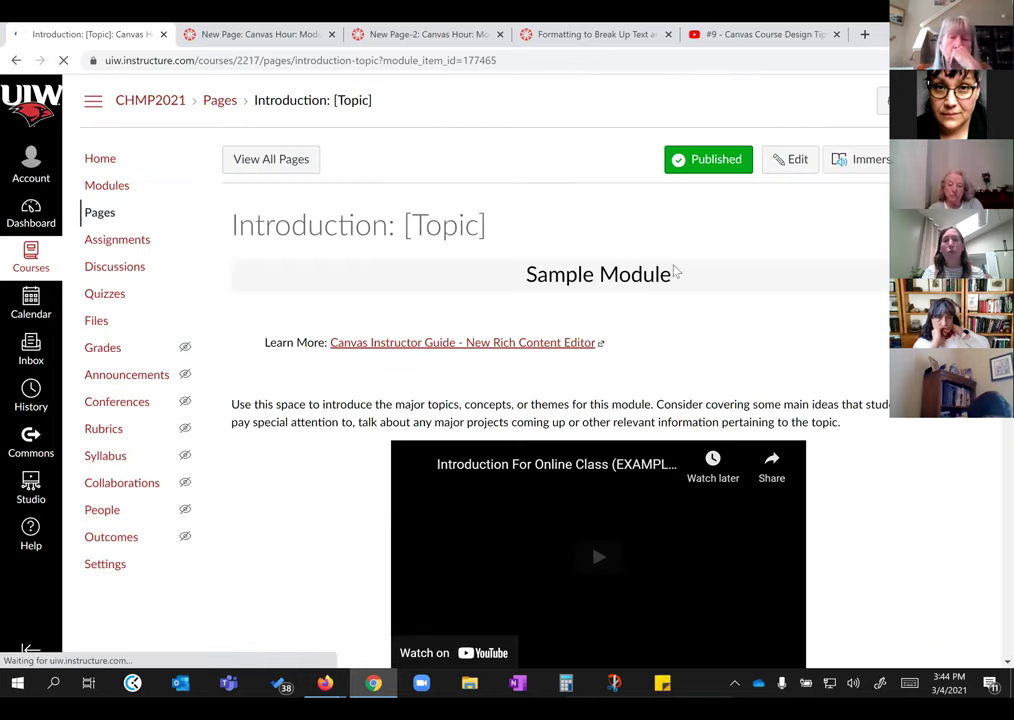
scroll(860, 401, down, 3)
scroll(860, 401, down, 4)
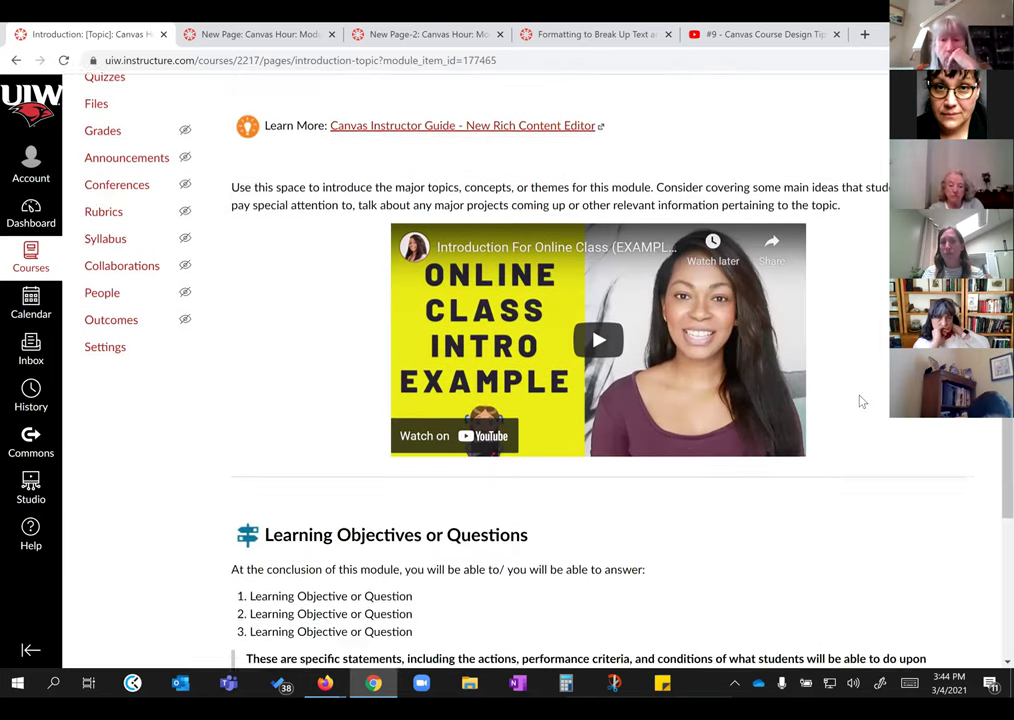
scroll(907, 527, up, 6)
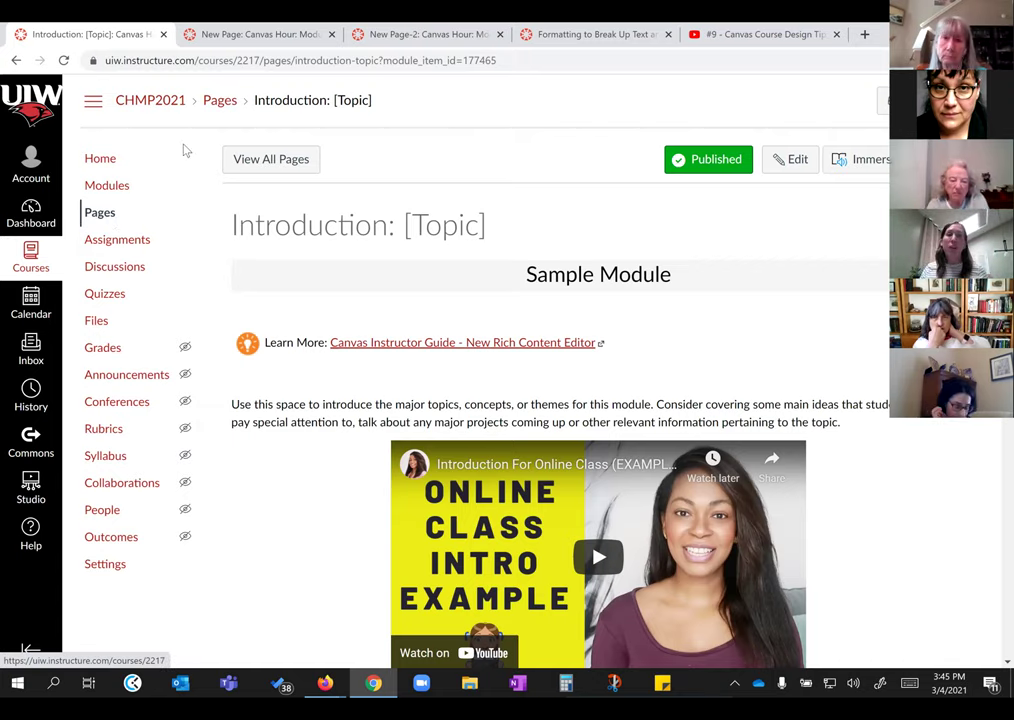
Step: View the course's module list and its Files area with the image and icon folders
click(107, 186)
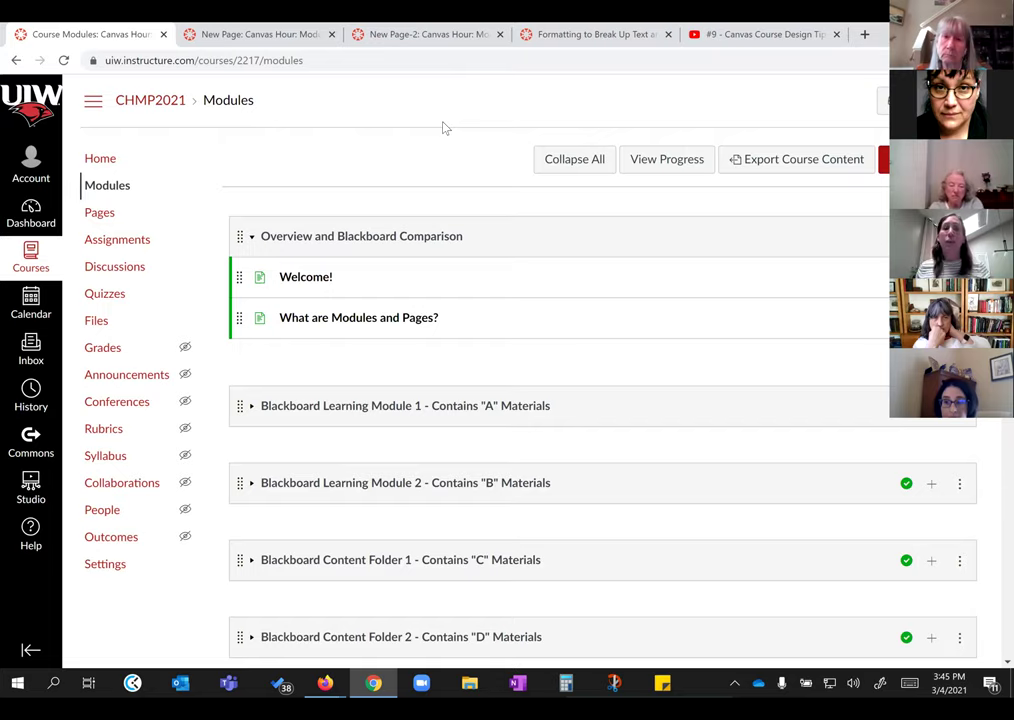
scroll(440, 125, down, 1)
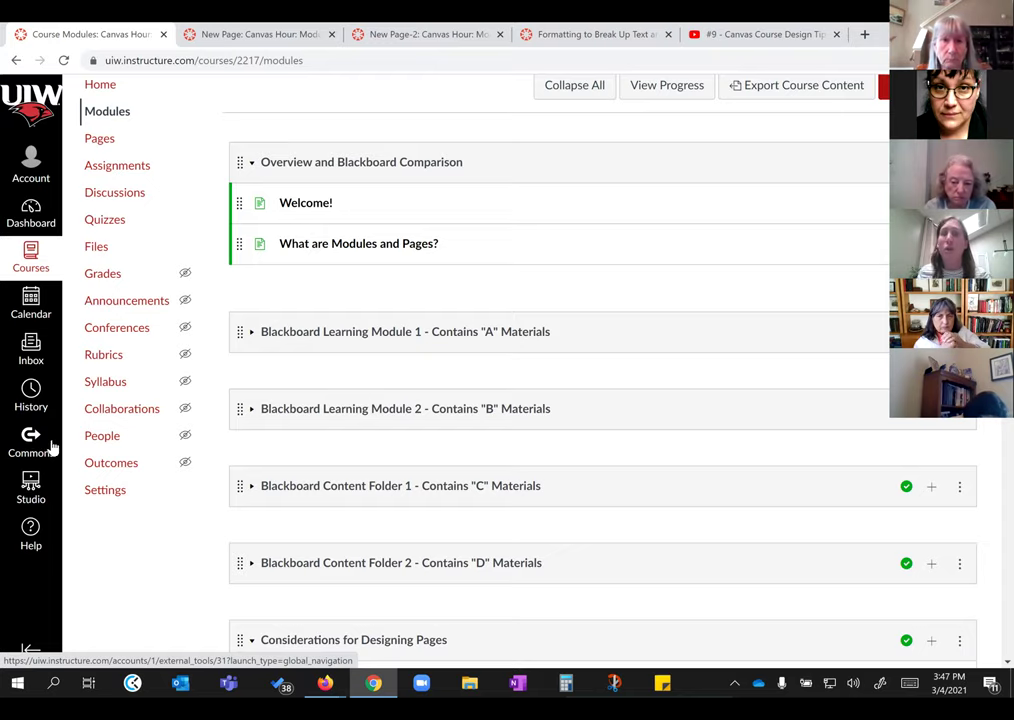
click(97, 249)
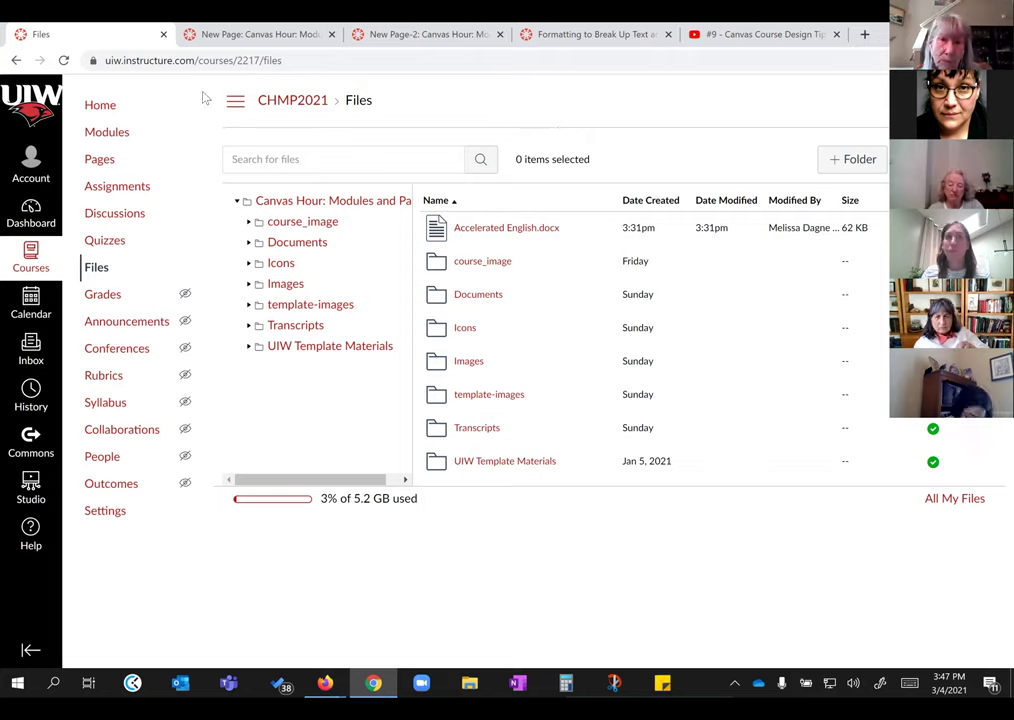
click(115, 140)
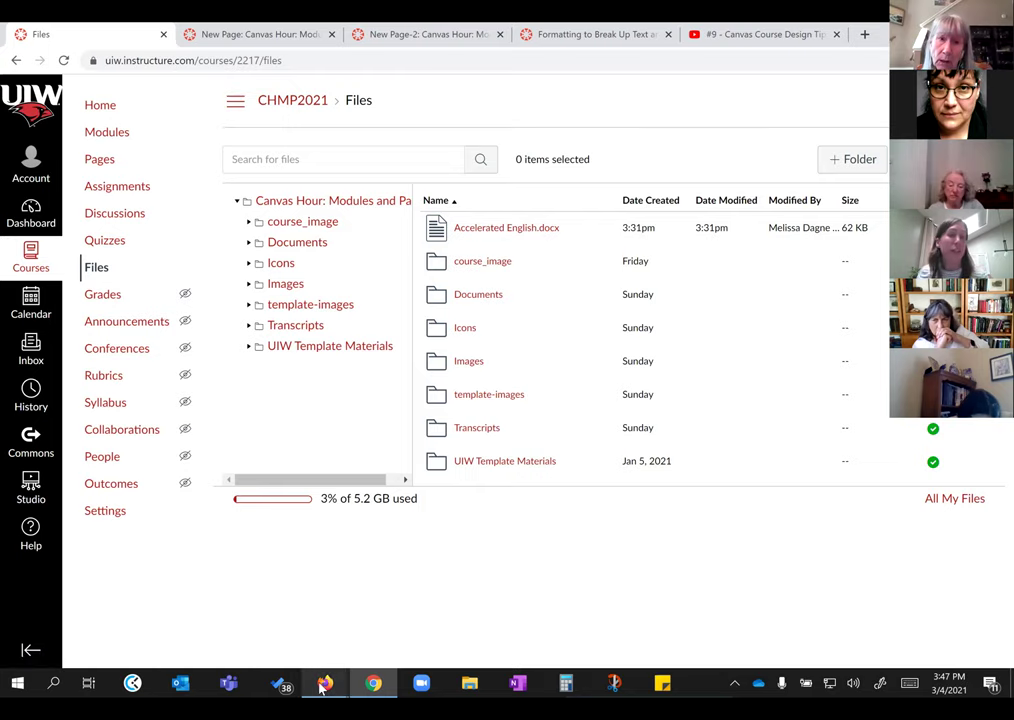
Step: Switch to the Firefox window and open the personal sandbox course from the dashboard in a new tab
mouse_move(322, 686)
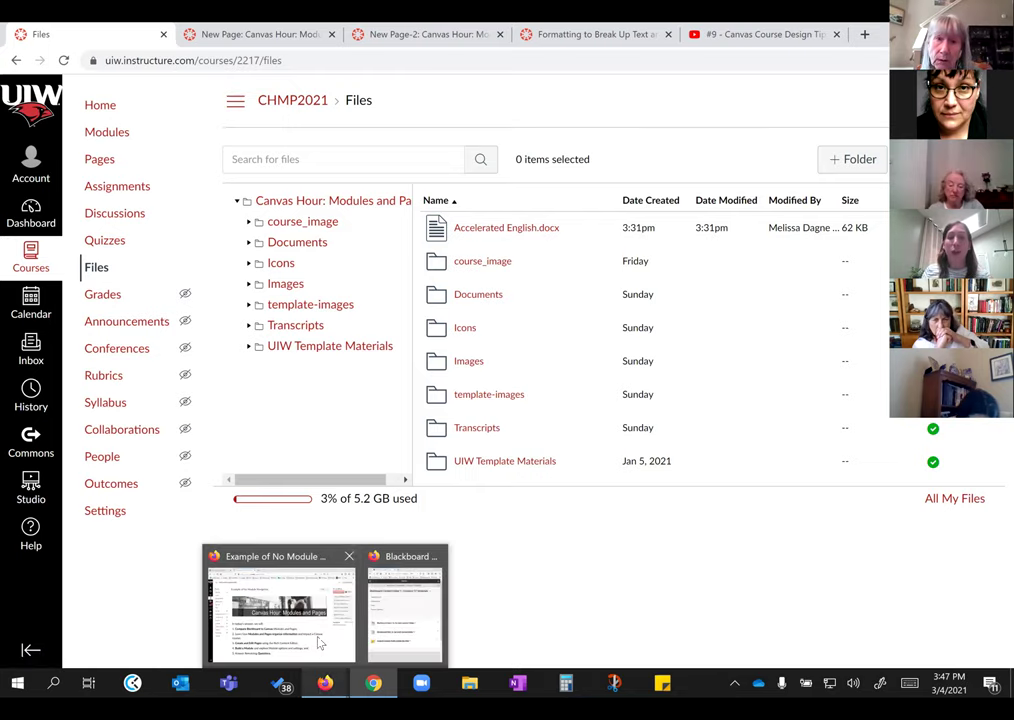
click(280, 610)
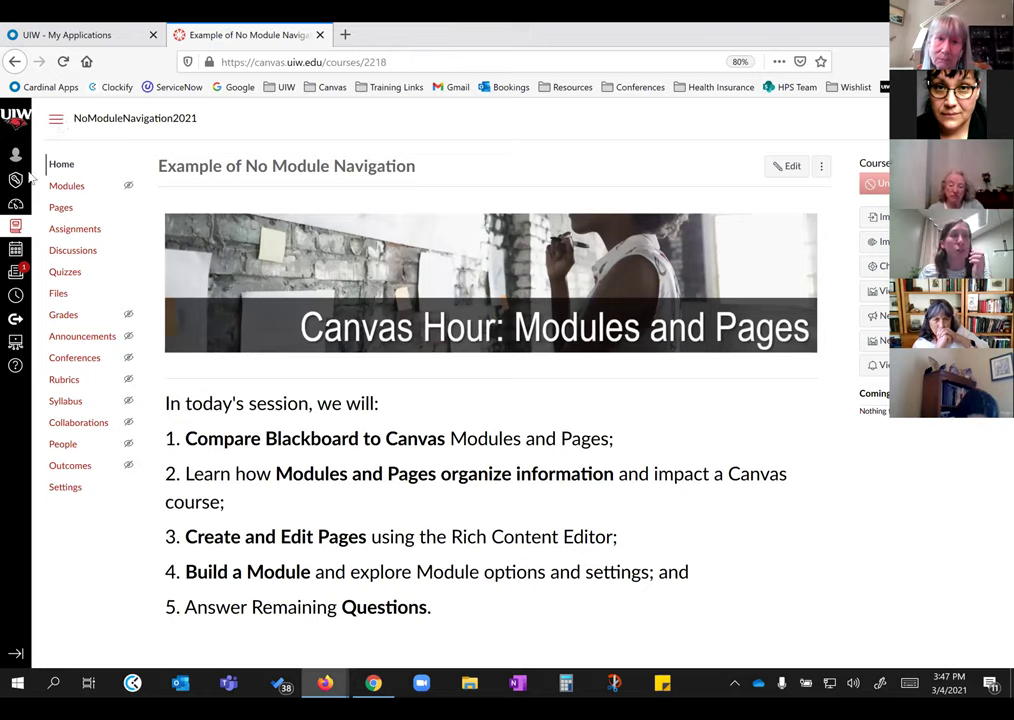
click(16, 205)
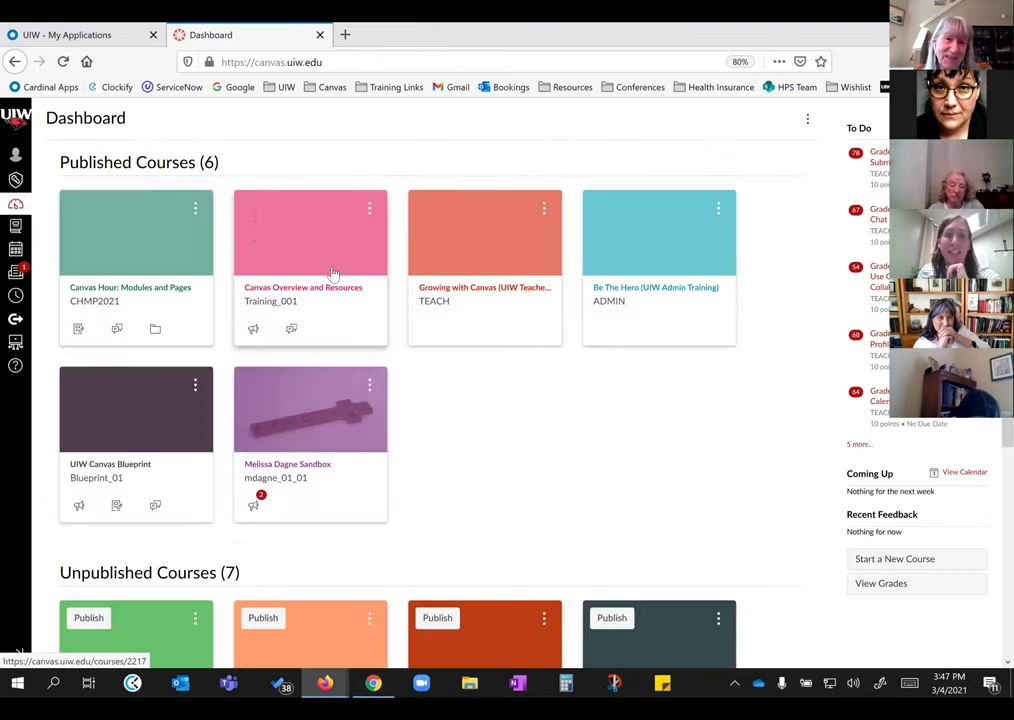
right_click(300, 470)
click(335, 476)
click(423, 35)
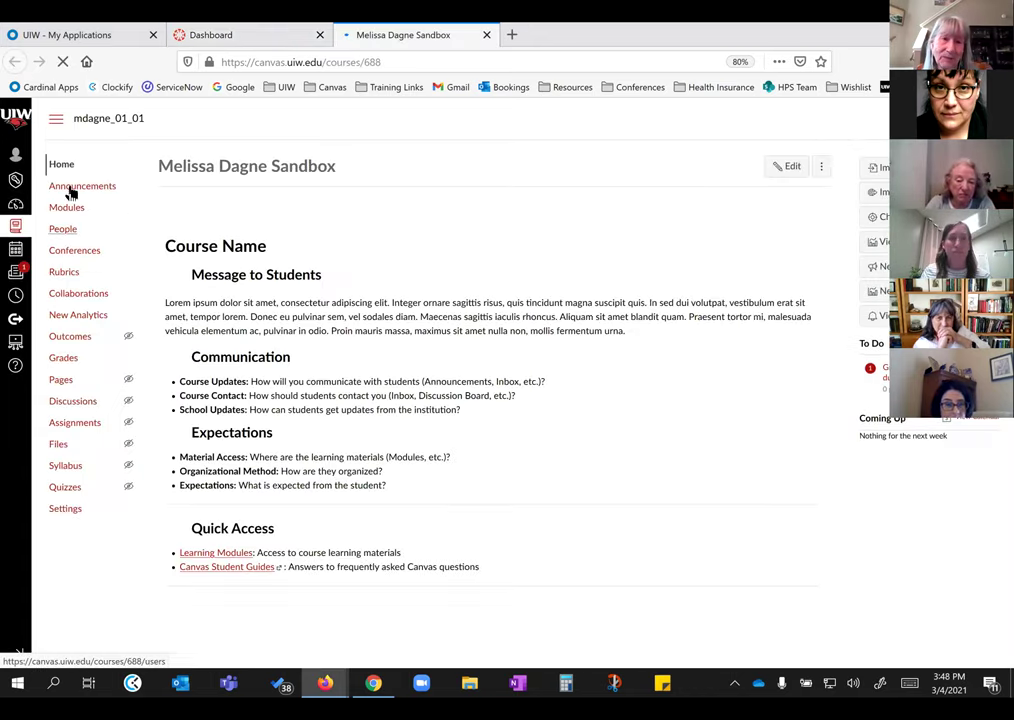
Step: Open the Canvas Icons page from the sandbox course's full list of pages
click(66, 230)
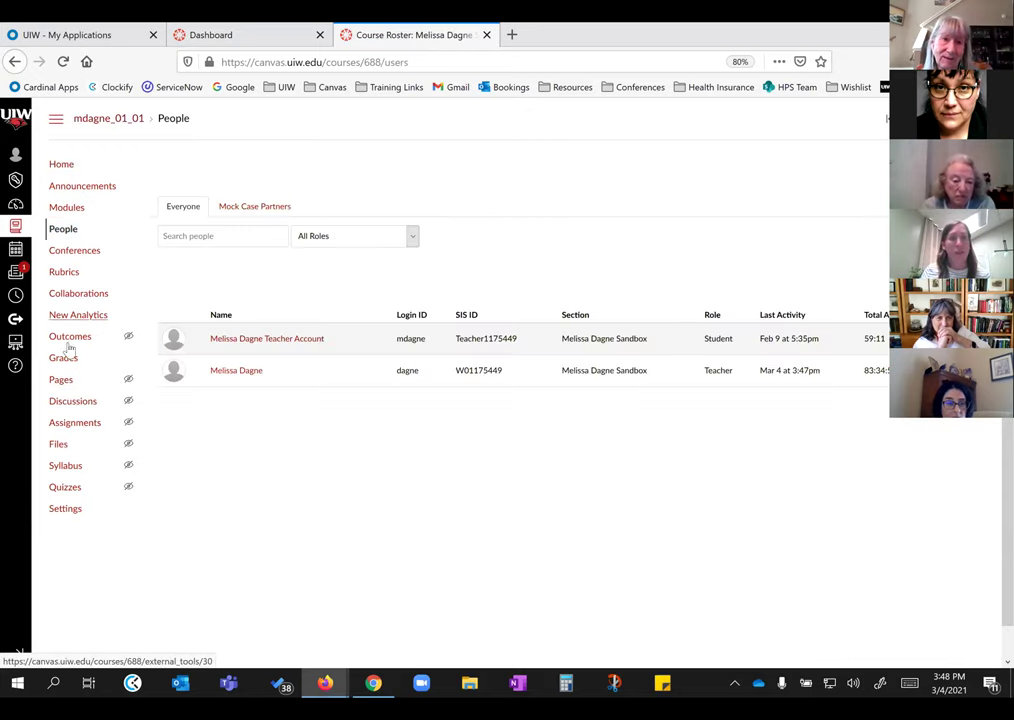
click(60, 380)
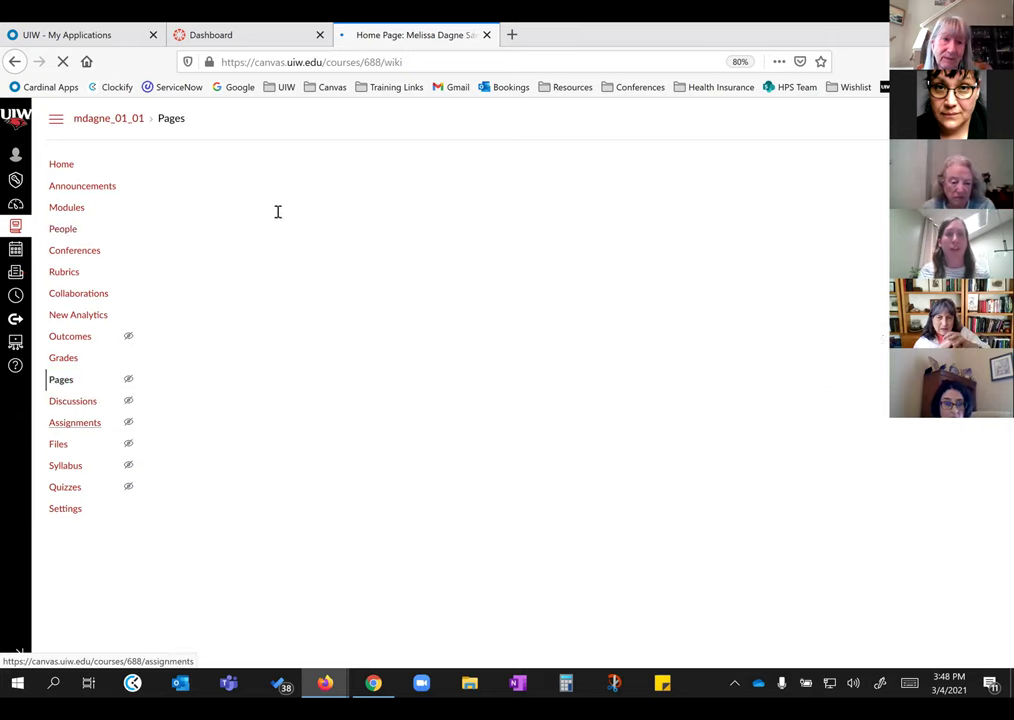
click(225, 169)
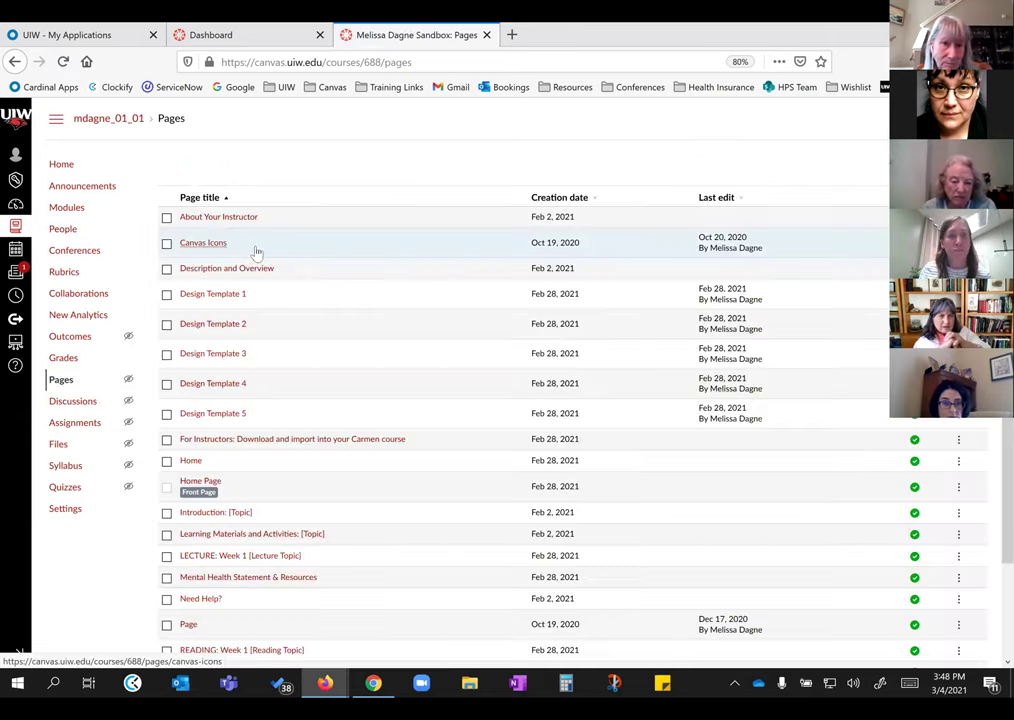
click(196, 250)
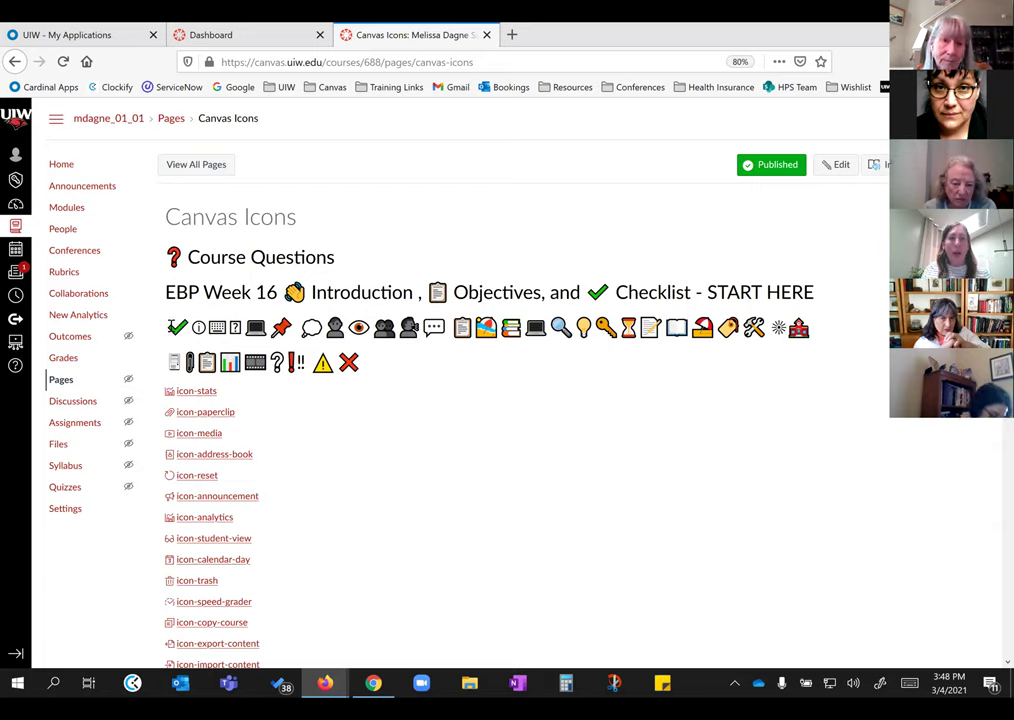
Step: Copy the green check mark at the start of the emoji row on the Canvas Icons page
click(175, 327)
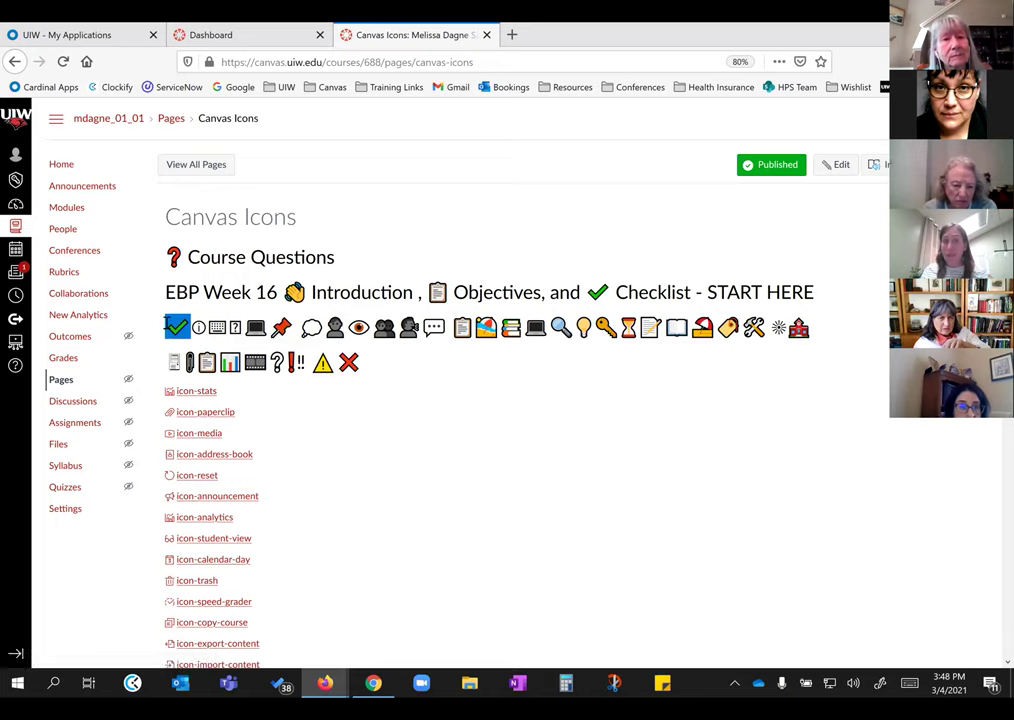
right_click(175, 326)
click(201, 337)
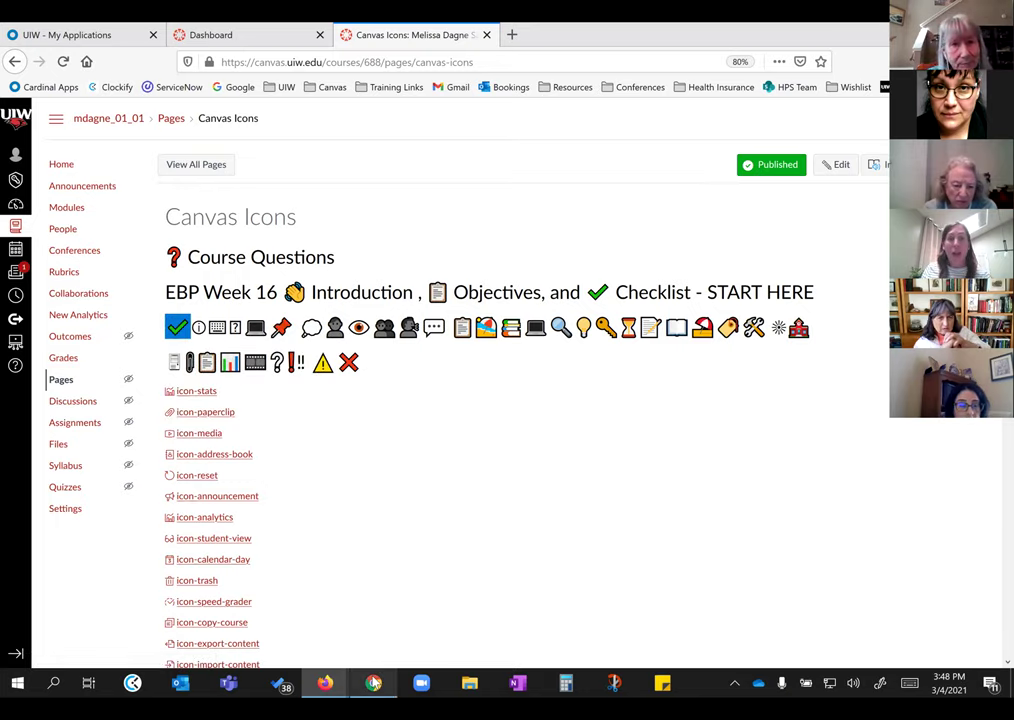
Step: Switch back to Chrome and paste the check mark before the "Overview and Blackboard Comparison" module name in CHMP2021, updating the module
key(alt+Tab)
click(104, 132)
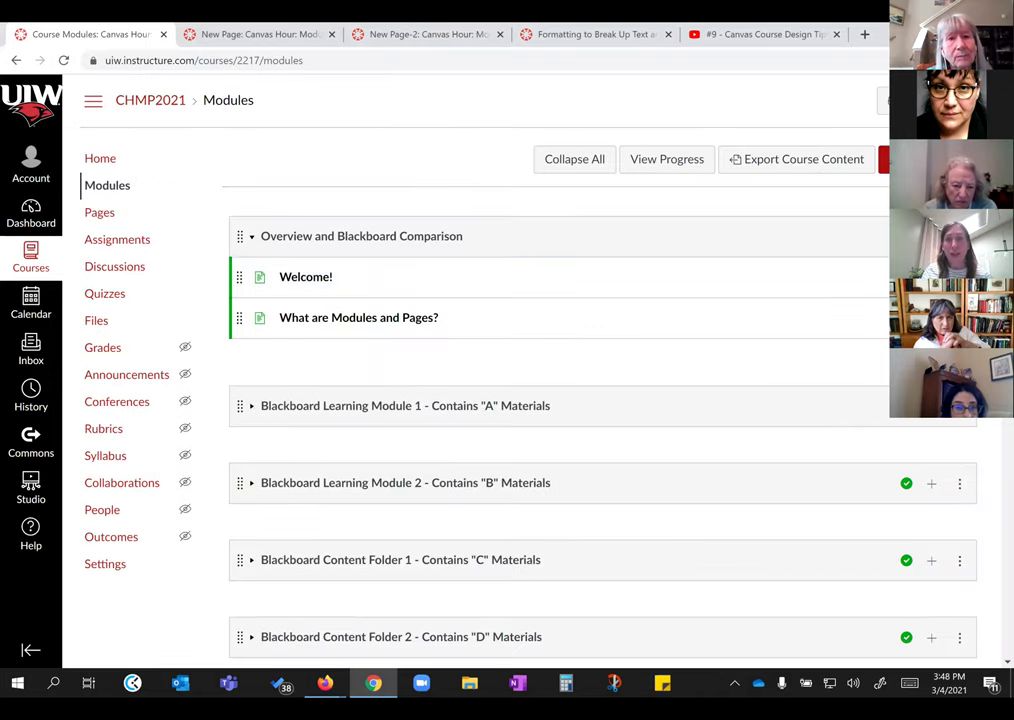
click(959, 236)
click(900, 276)
click(301, 228)
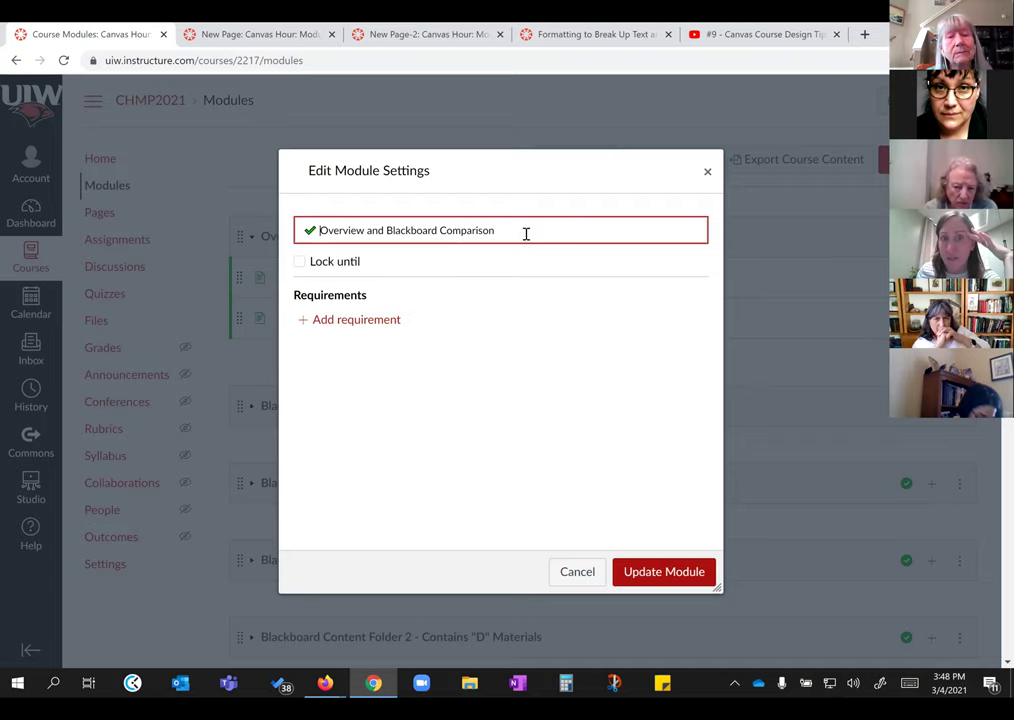
click(654, 576)
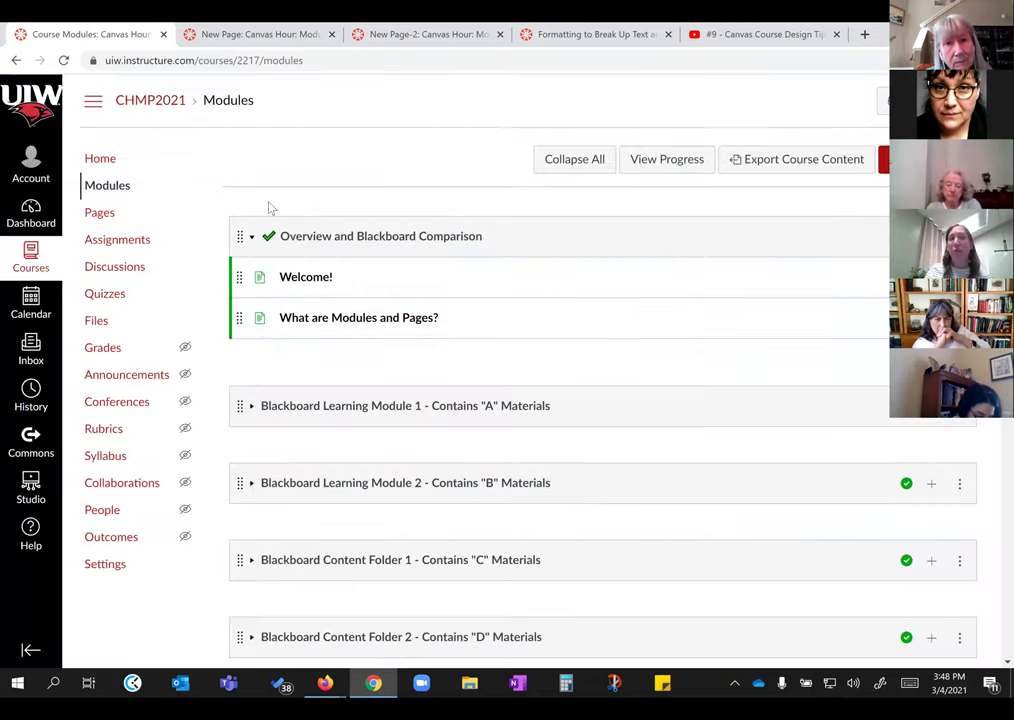
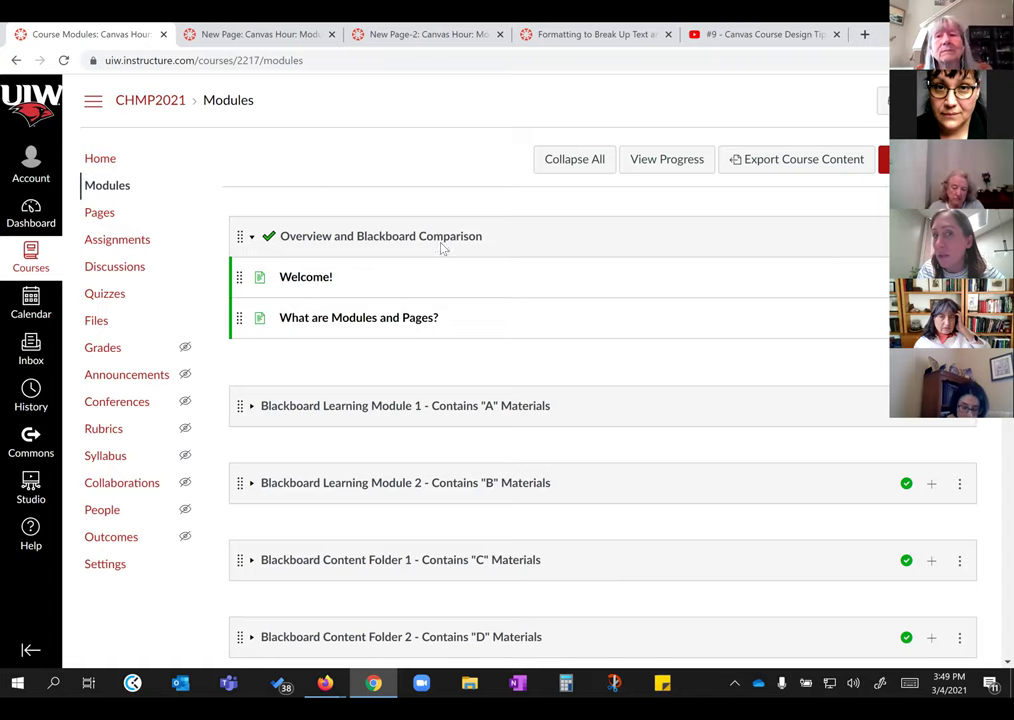
Step: Review the remaining modules in the list, from Considerations for Designing Pages down to Module 1
scroll(518, 282, down, 1)
scroll(523, 280, down, 7)
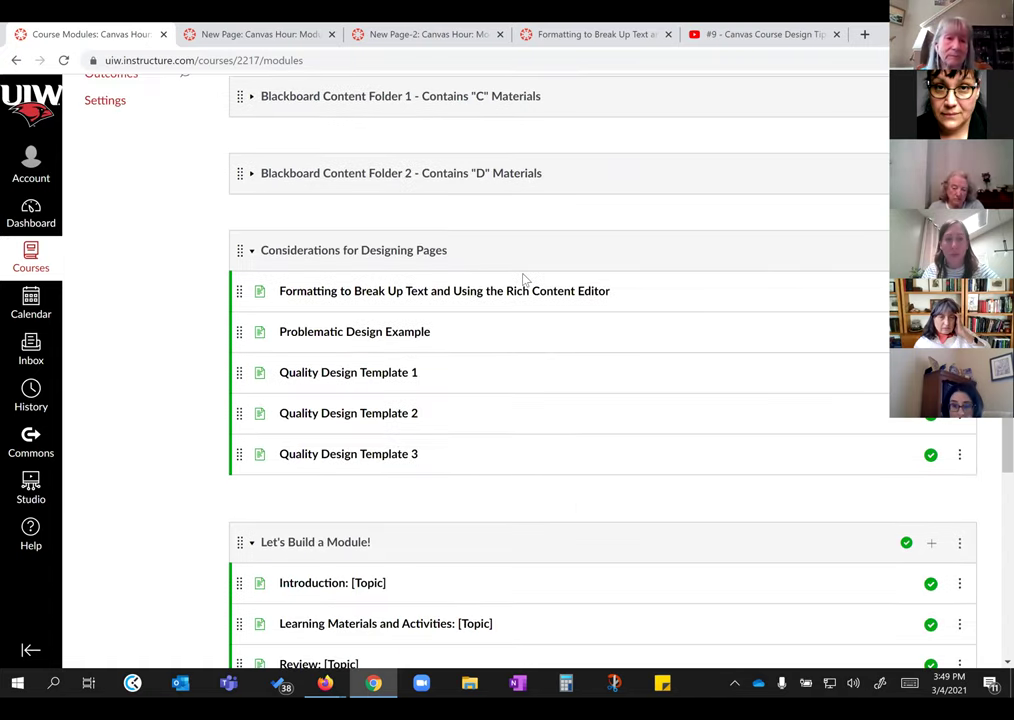
scroll(522, 280, down, 1)
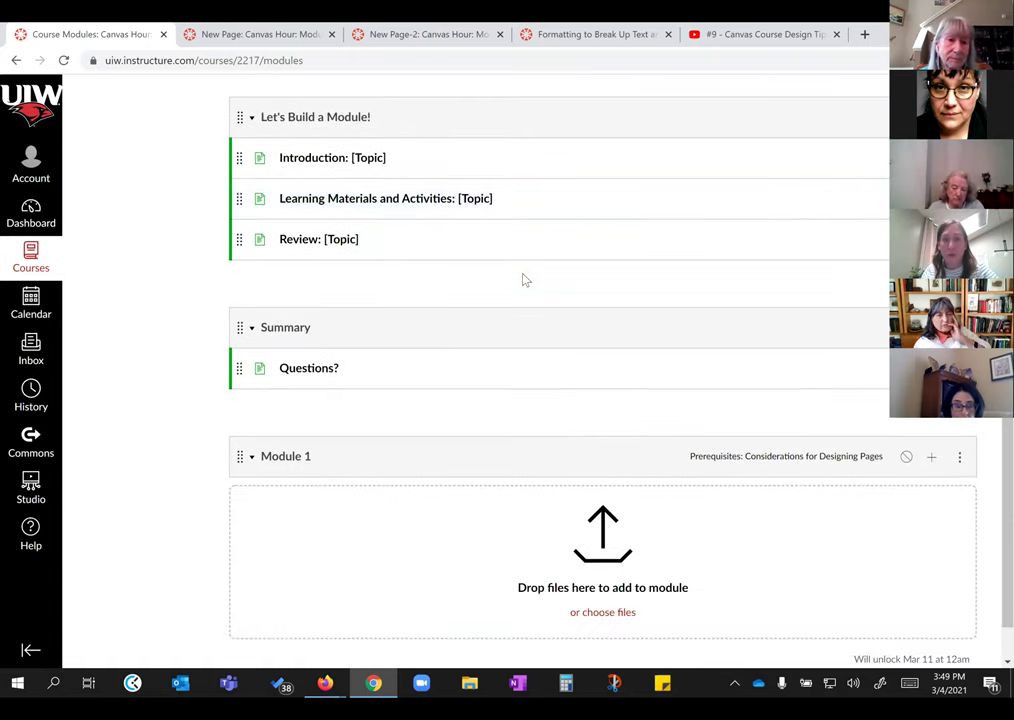
scroll(525, 280, down, 1)
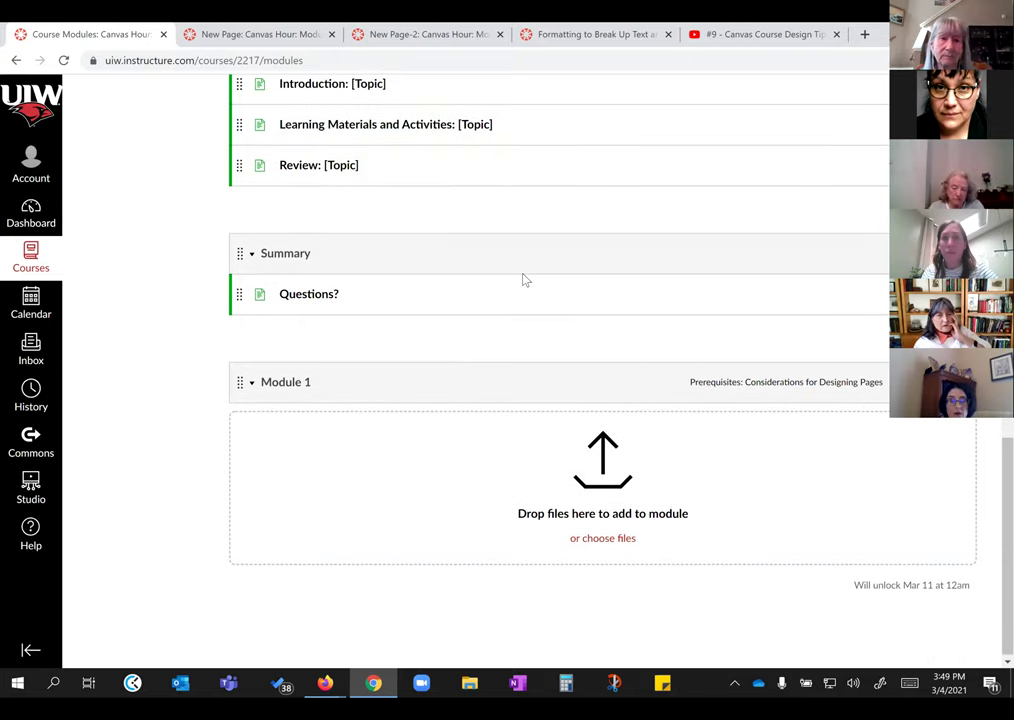
scroll(522, 280, down, 1)
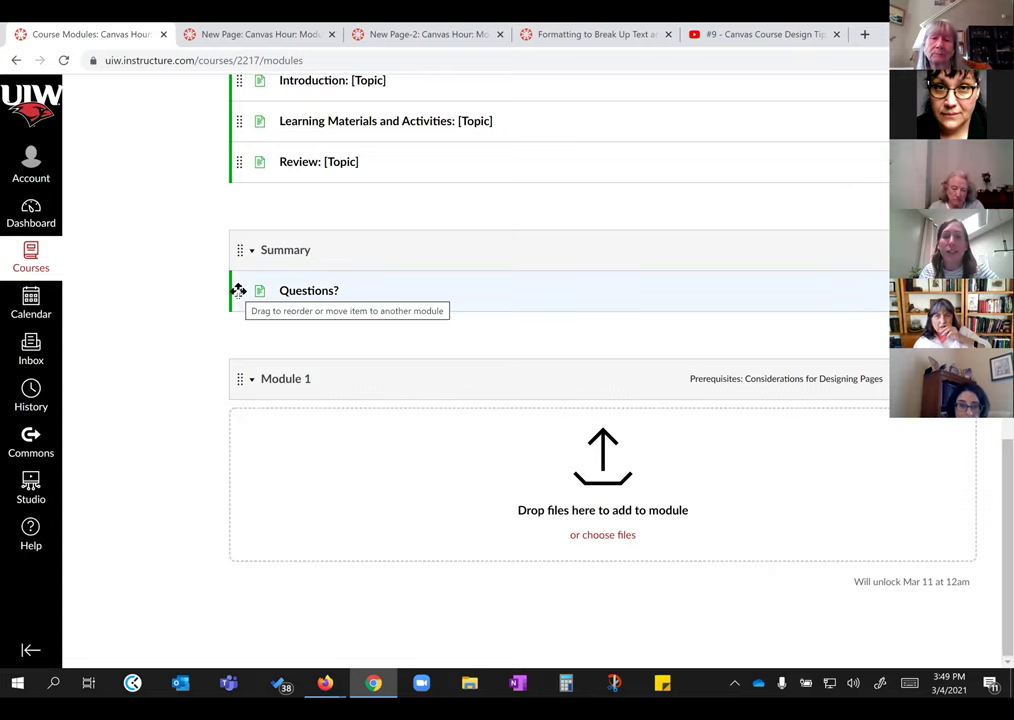
Step: Move the "Questions?" page into Module 1 and the "Review: [Topic]" page into the Summary module, refreshing the module list
drag(238, 290, 231, 453)
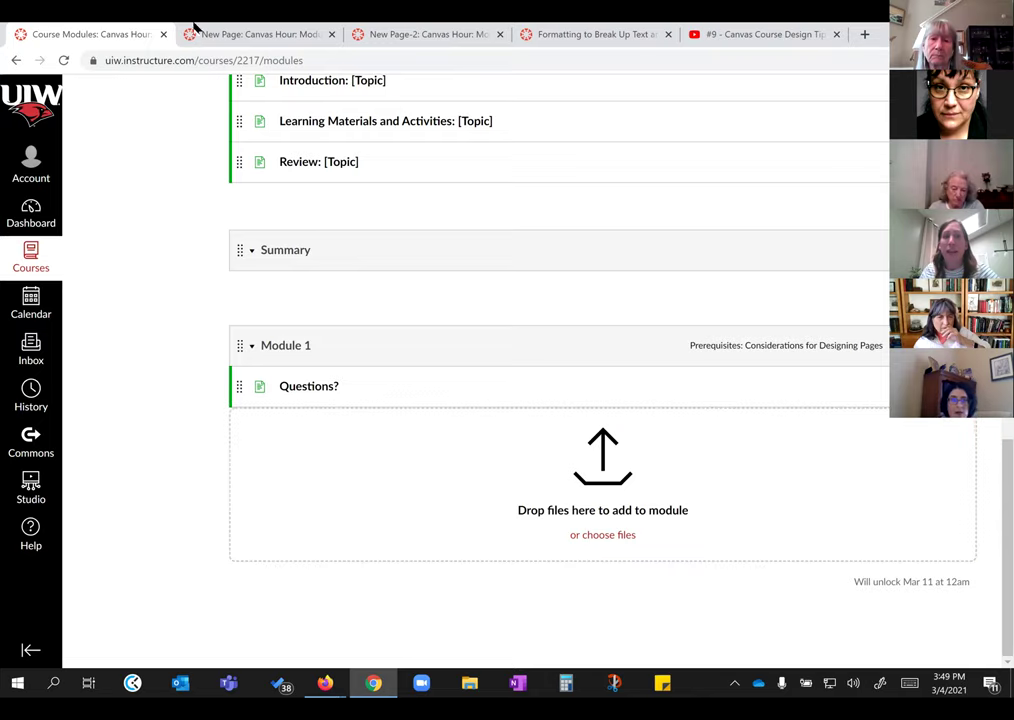
click(64, 61)
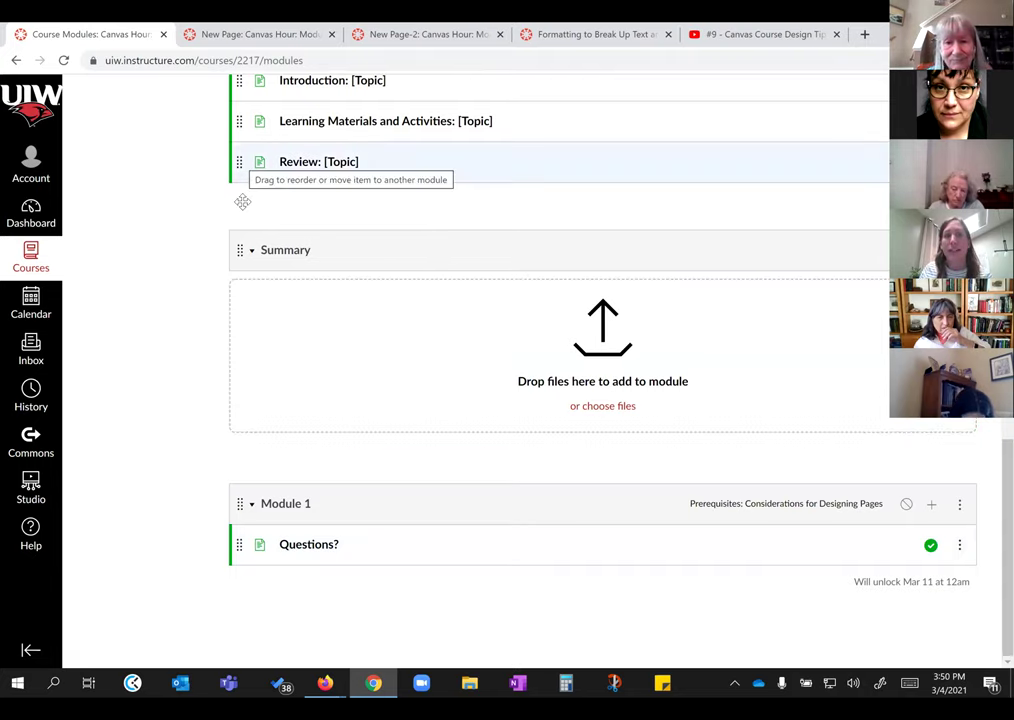
drag(242, 202, 244, 300)
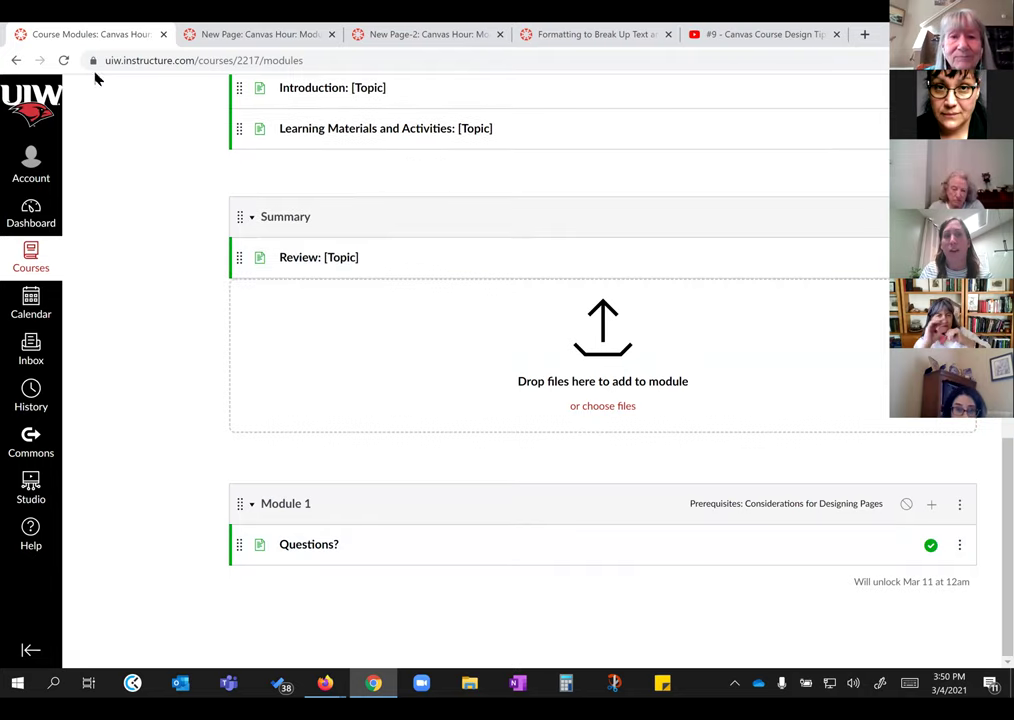
click(63, 60)
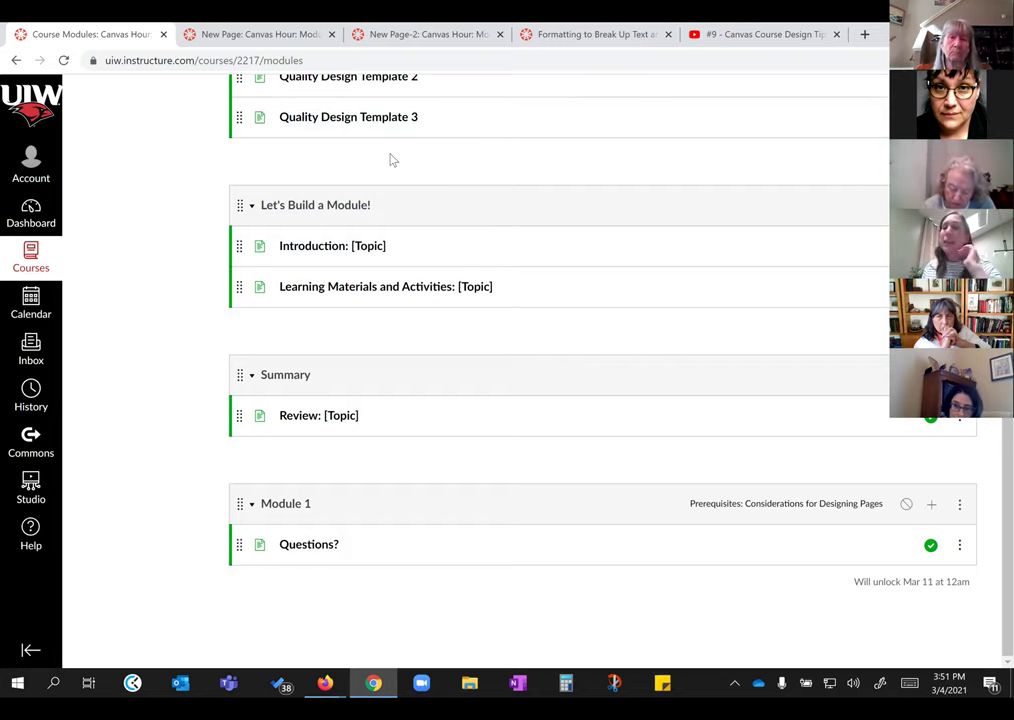
Step: Create a folder named "Blackboard Course Copy" in the CHMP2021 course files
scroll(374, 162, up, 8)
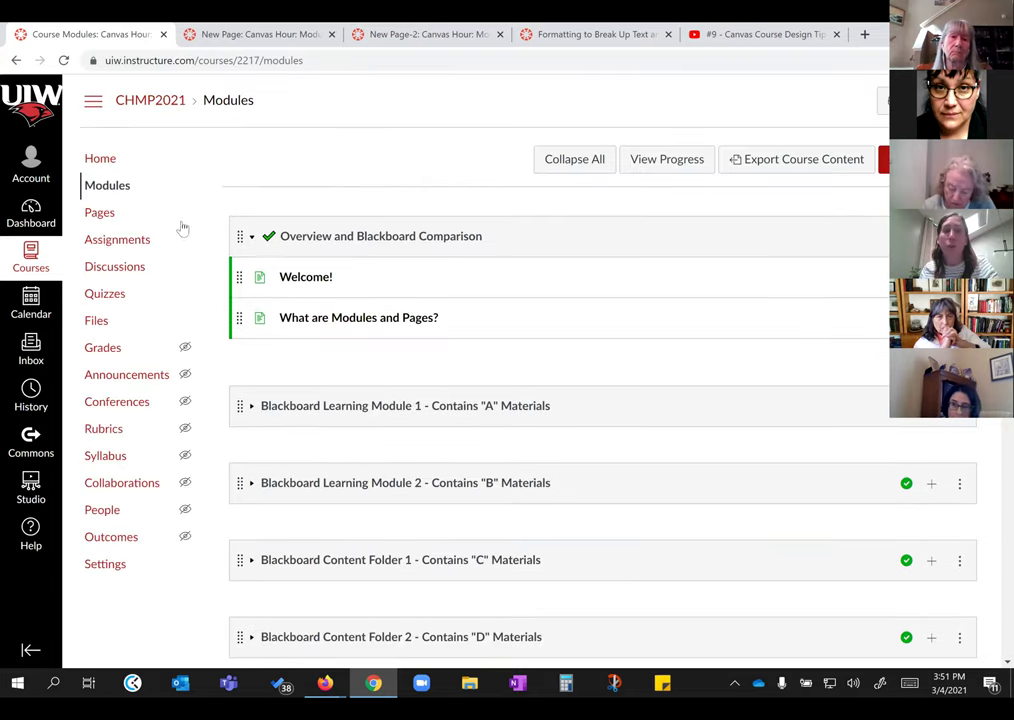
click(96, 321)
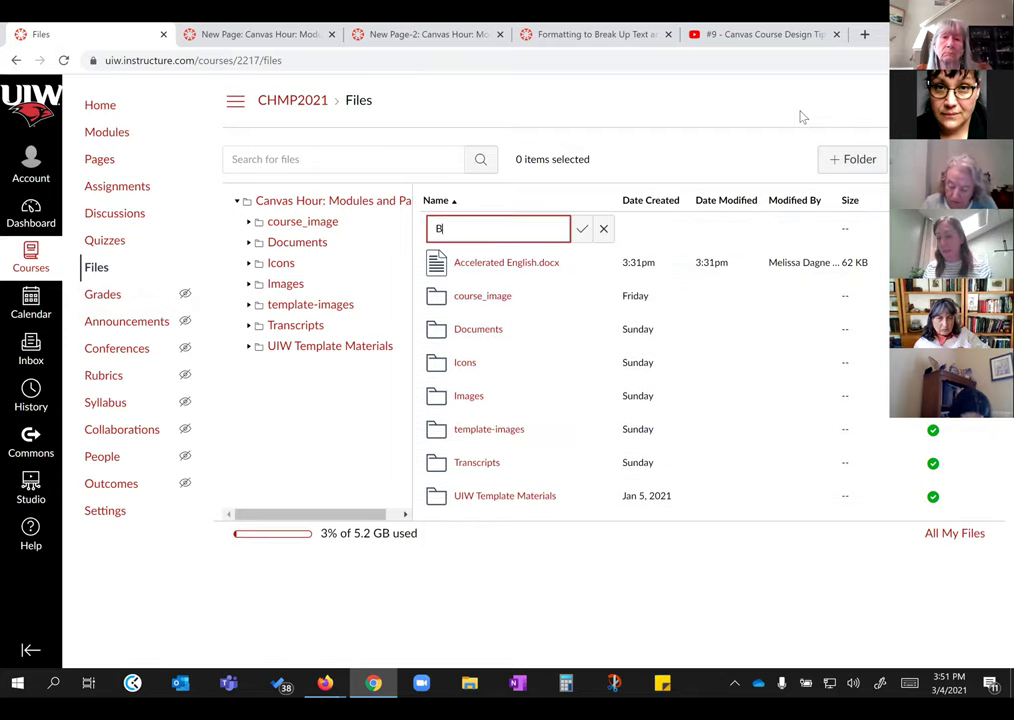
text(lackboard Cou)
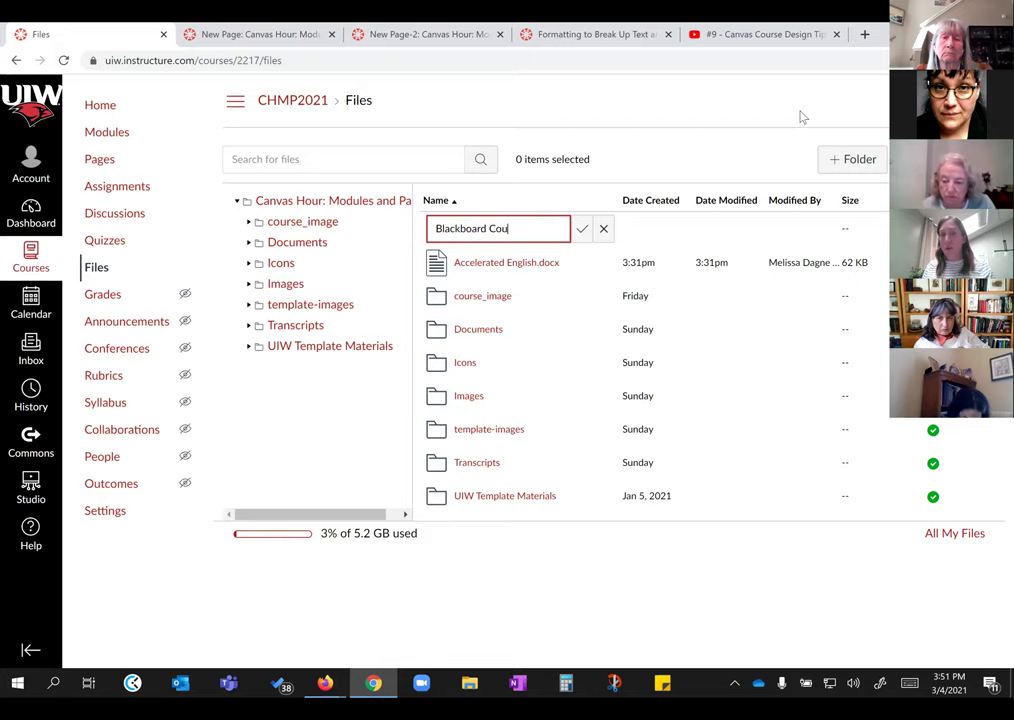
text(rse Copy)
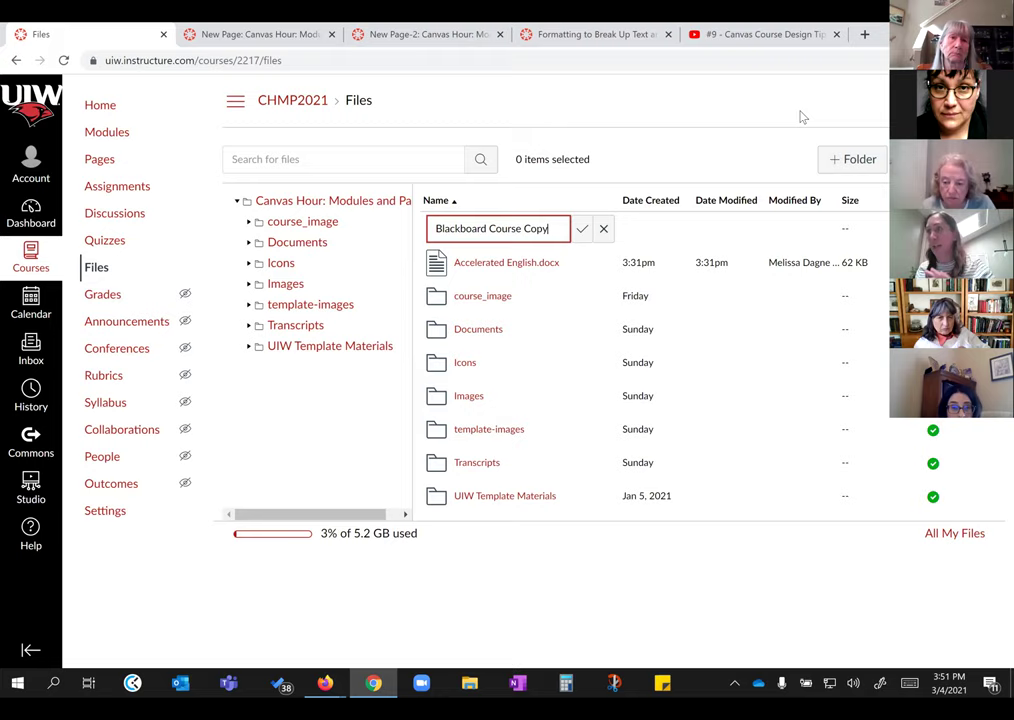
click(581, 234)
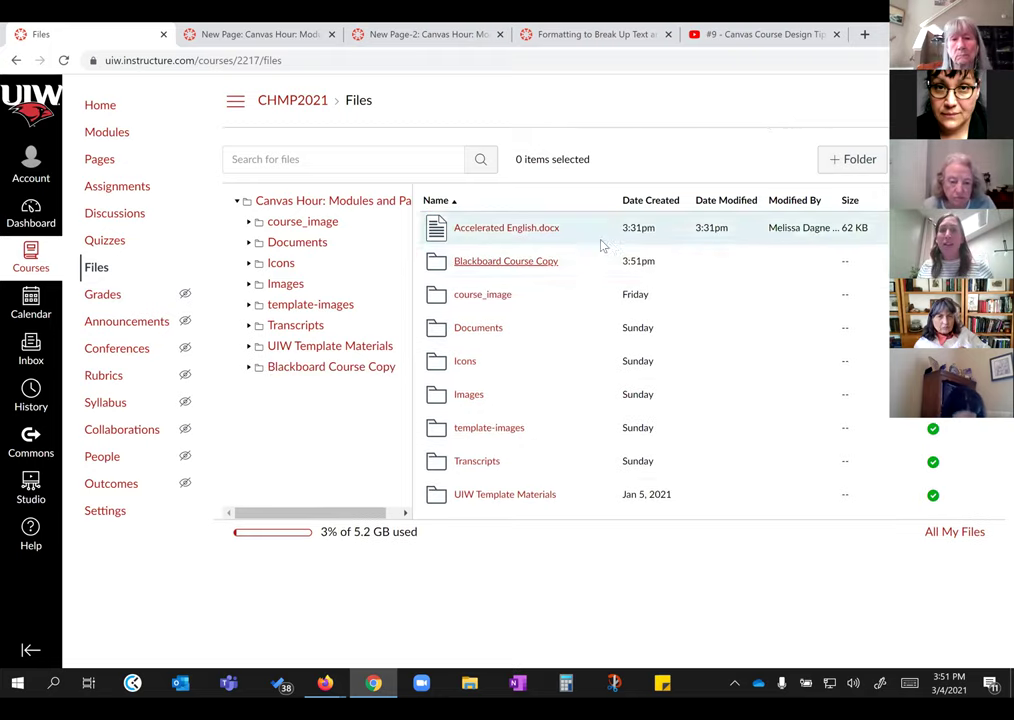
Step: Move all the course's existing files and folders into the Blackboard Course Copy folder
key(ctrl+a)
ctrl+click(588, 252)
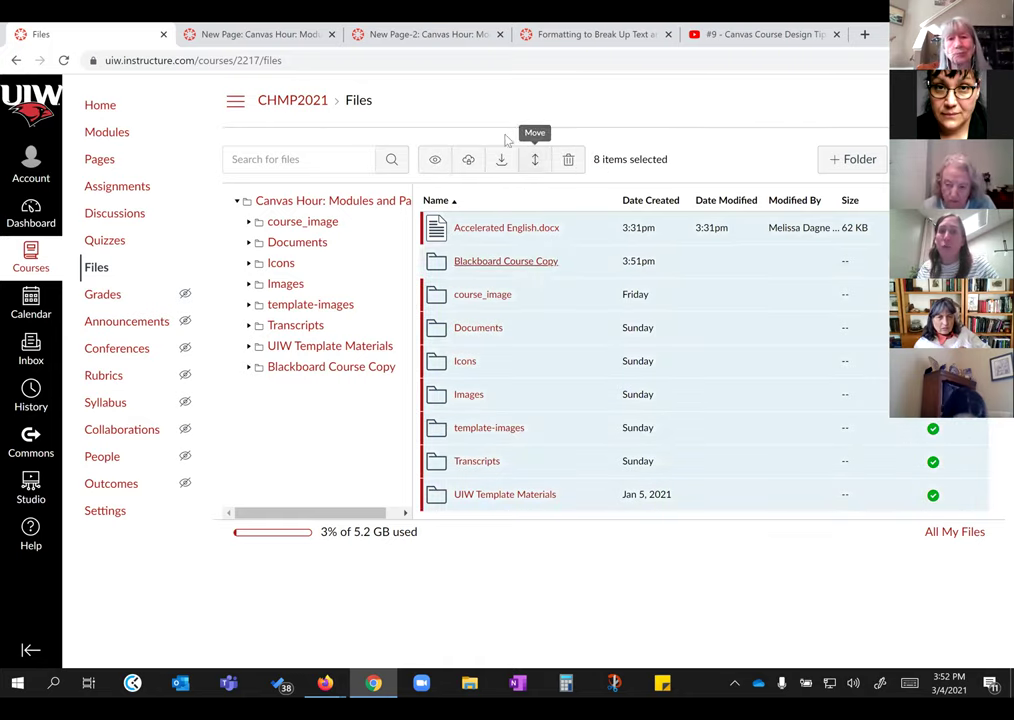
click(535, 159)
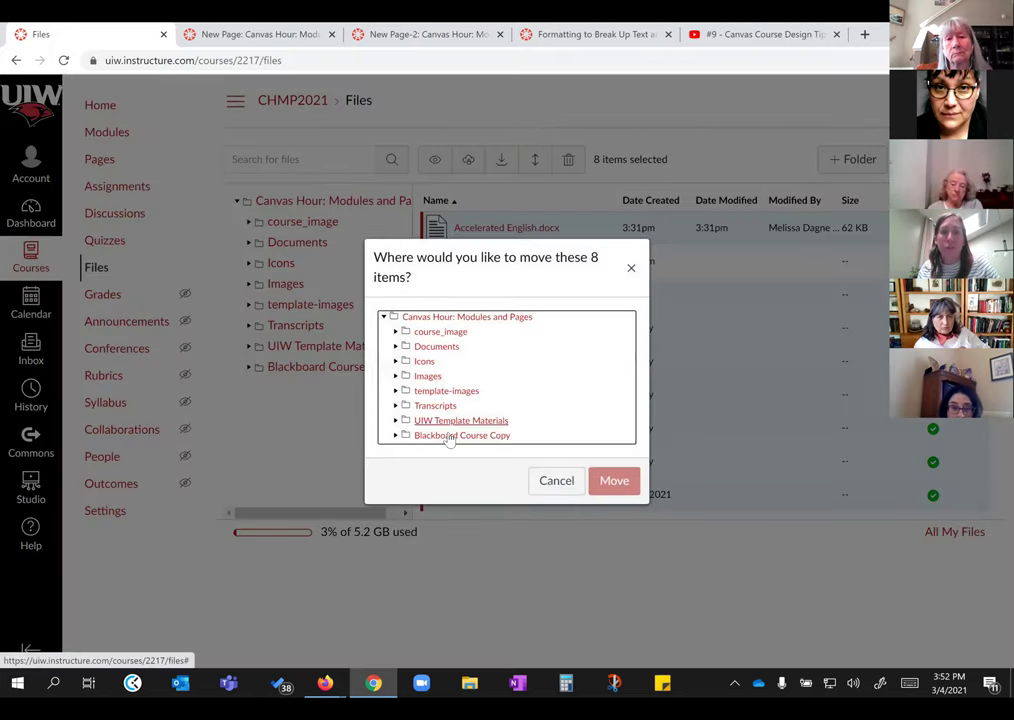
click(450, 435)
click(616, 485)
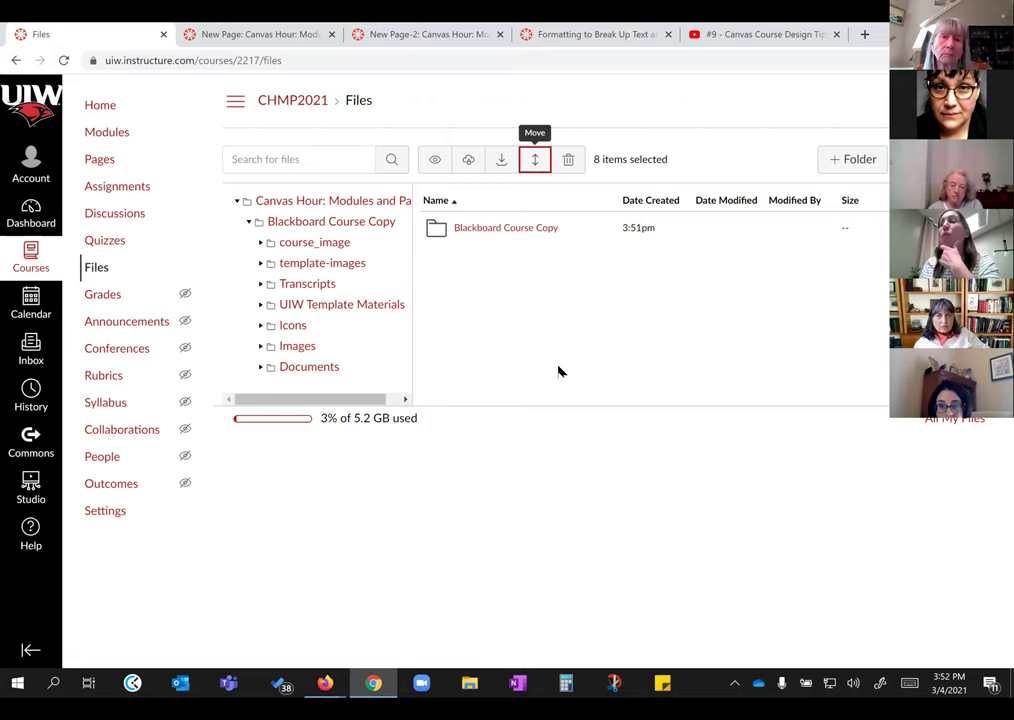
click(285, 159)
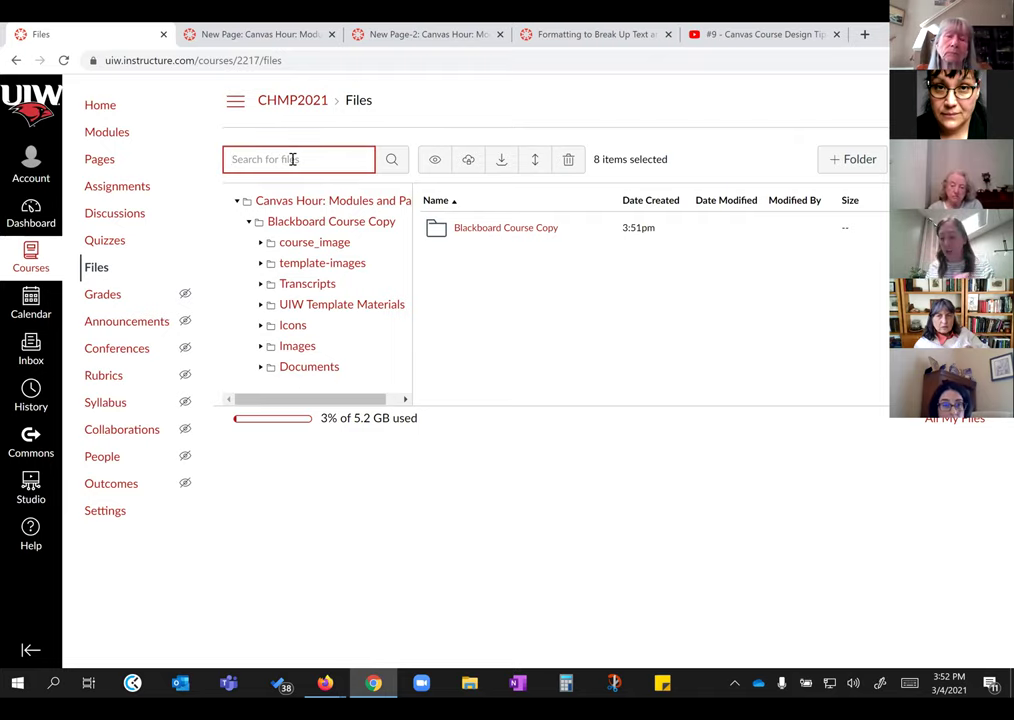
text(module)
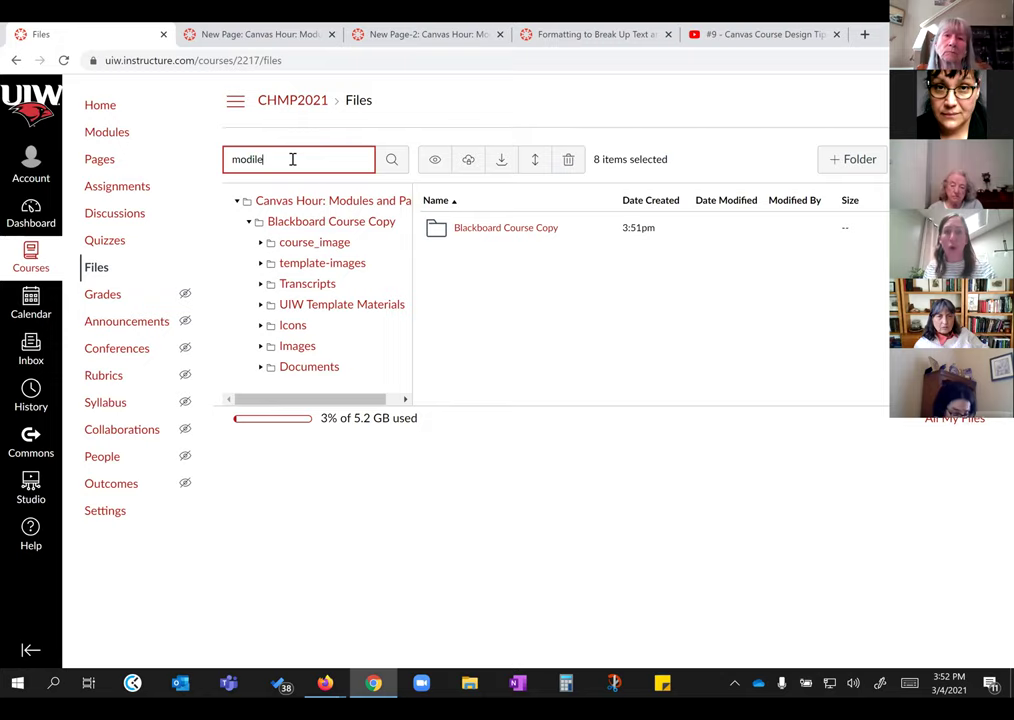
key(BackSpace)
key(BackSpace)
key(BackSpace)
key(BackSpace)
key(BackSpace)
key(BackSpace)
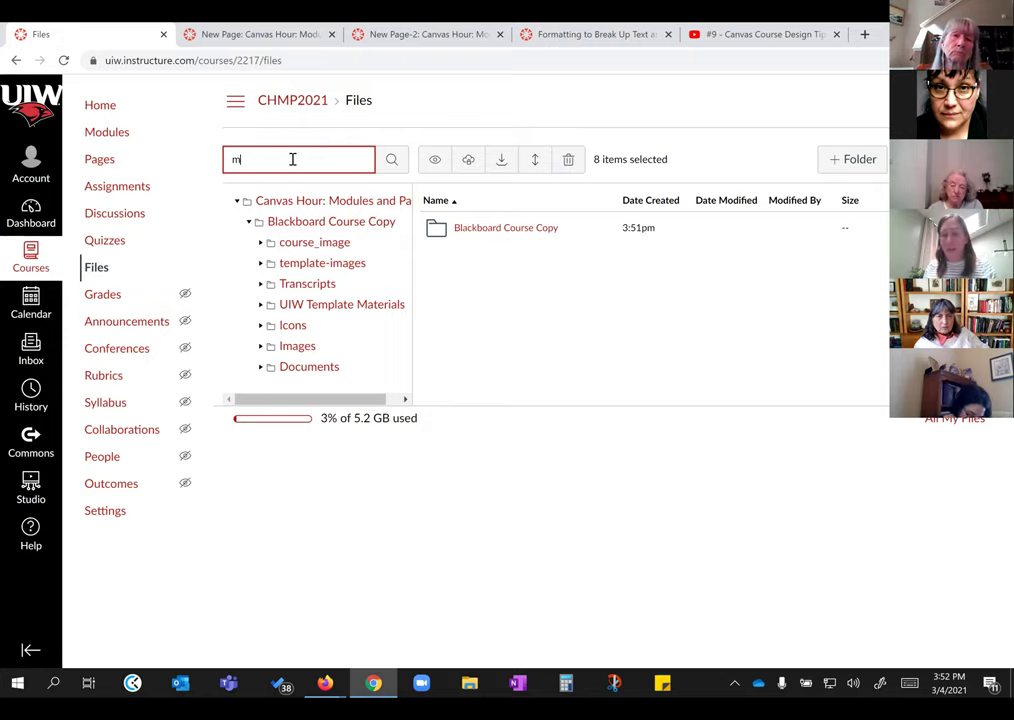
Step: Search the course files for "accelarated", and replace the search term with "english"
text(a)
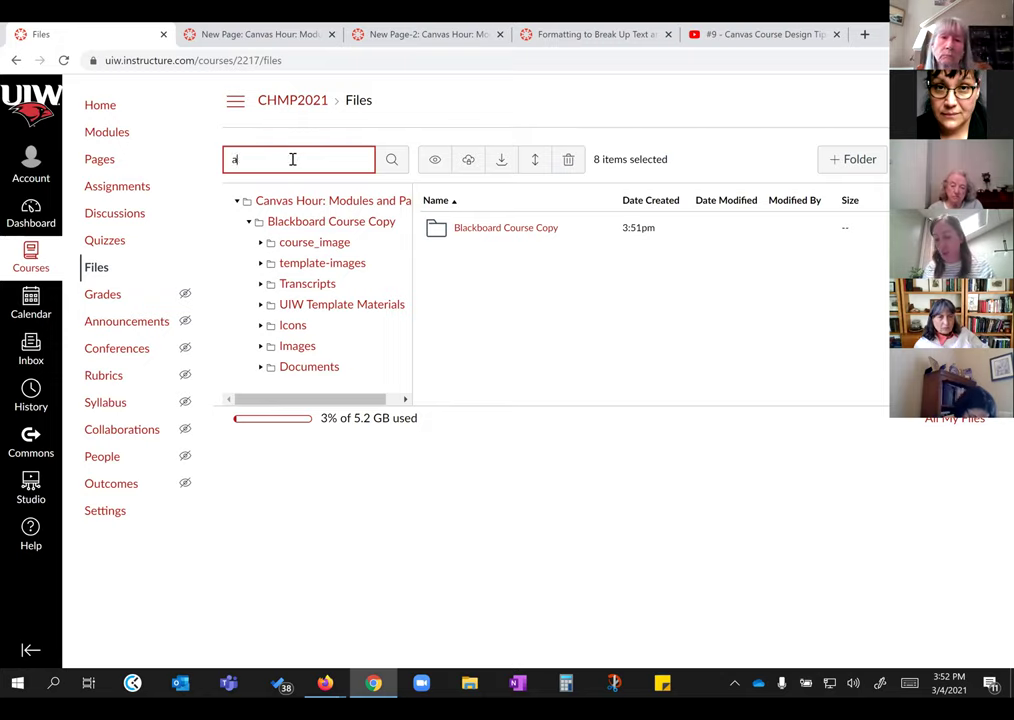
text(ccela)
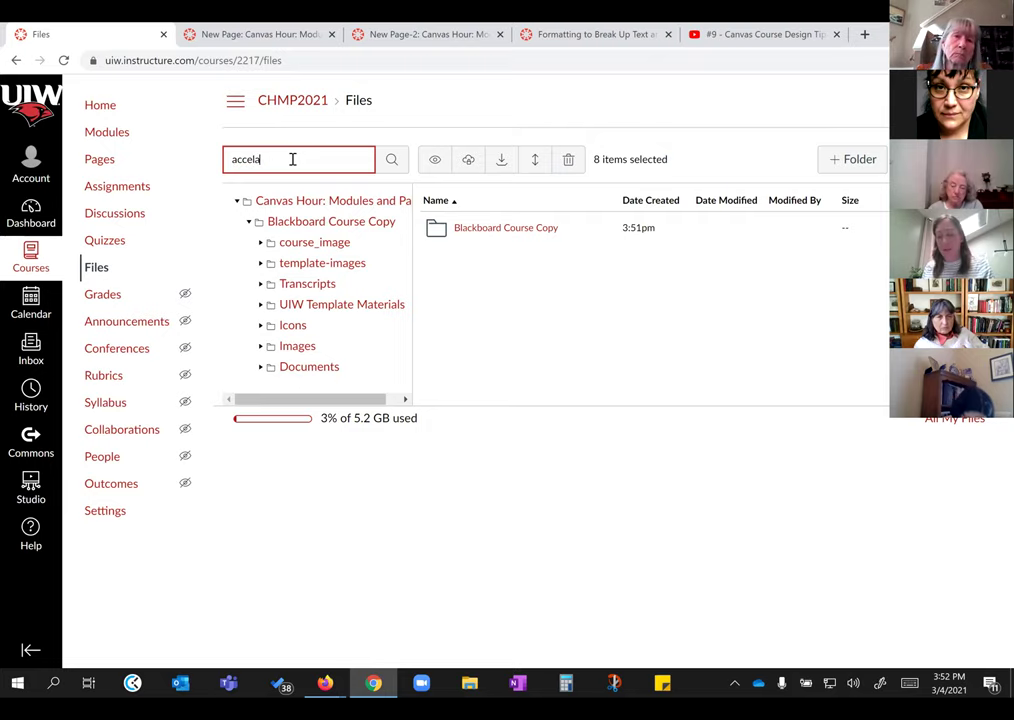
text(rated)
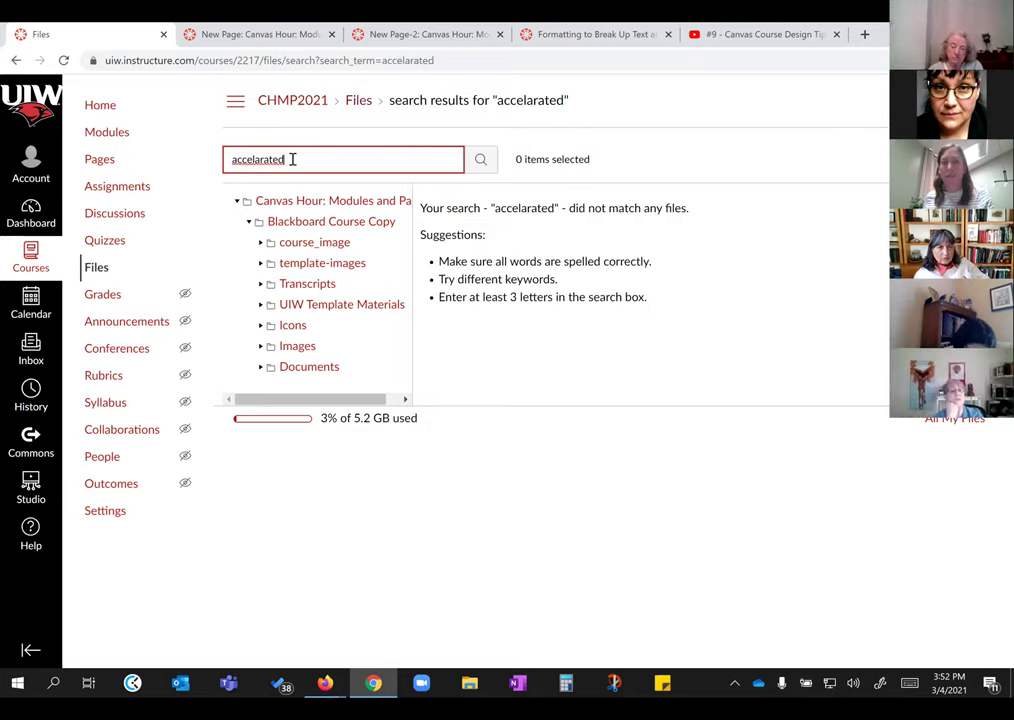
double_click(292, 159)
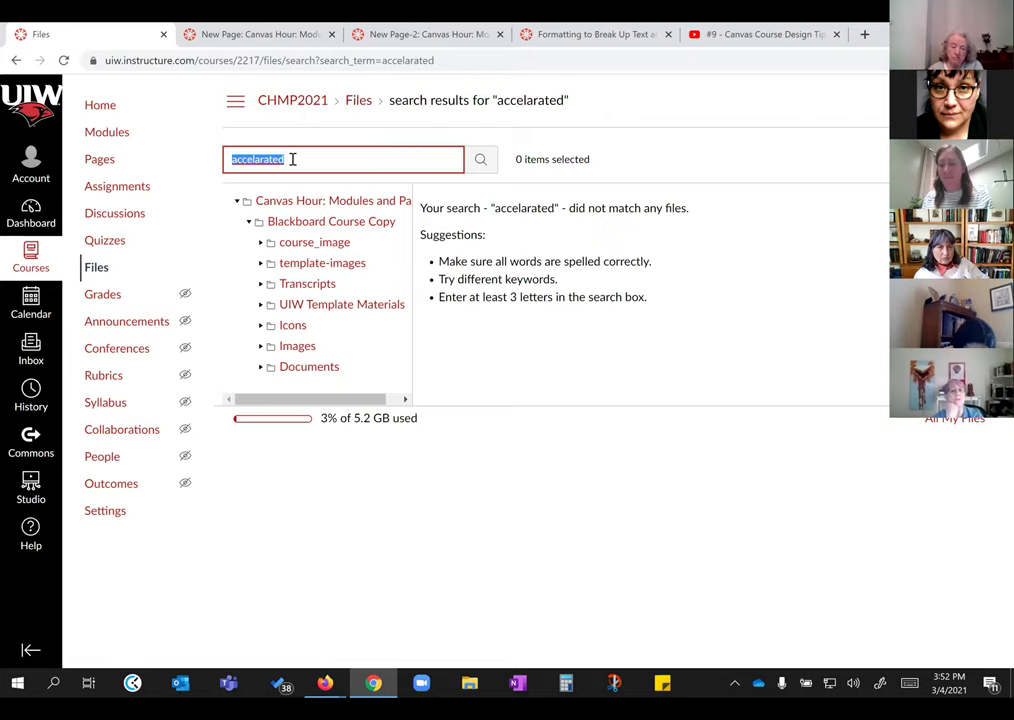
text(english)
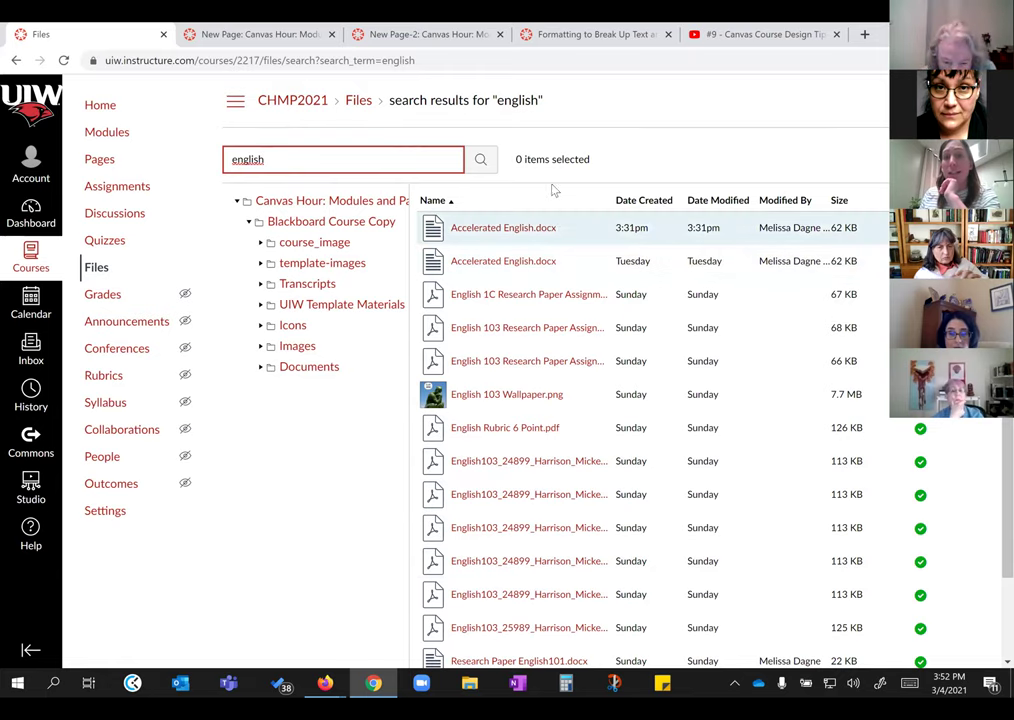
Step: Move the Accelerated English.docx file created at 3:31pm to the "Canvas Hour: Modules and Pages" root folder
click(585, 228)
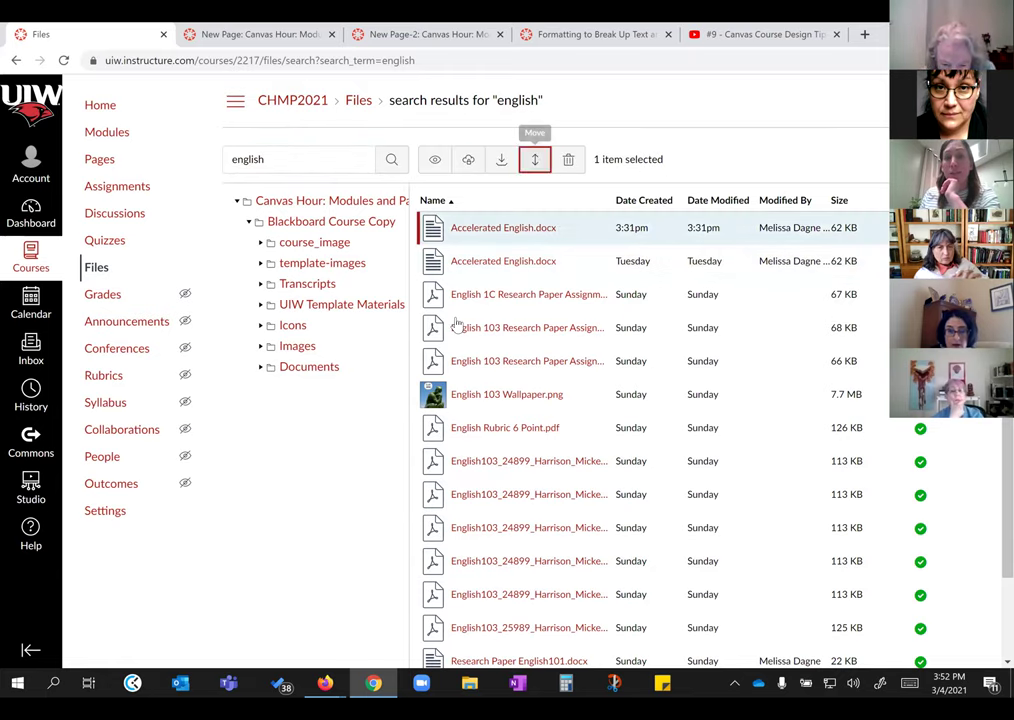
click(535, 159)
click(377, 316)
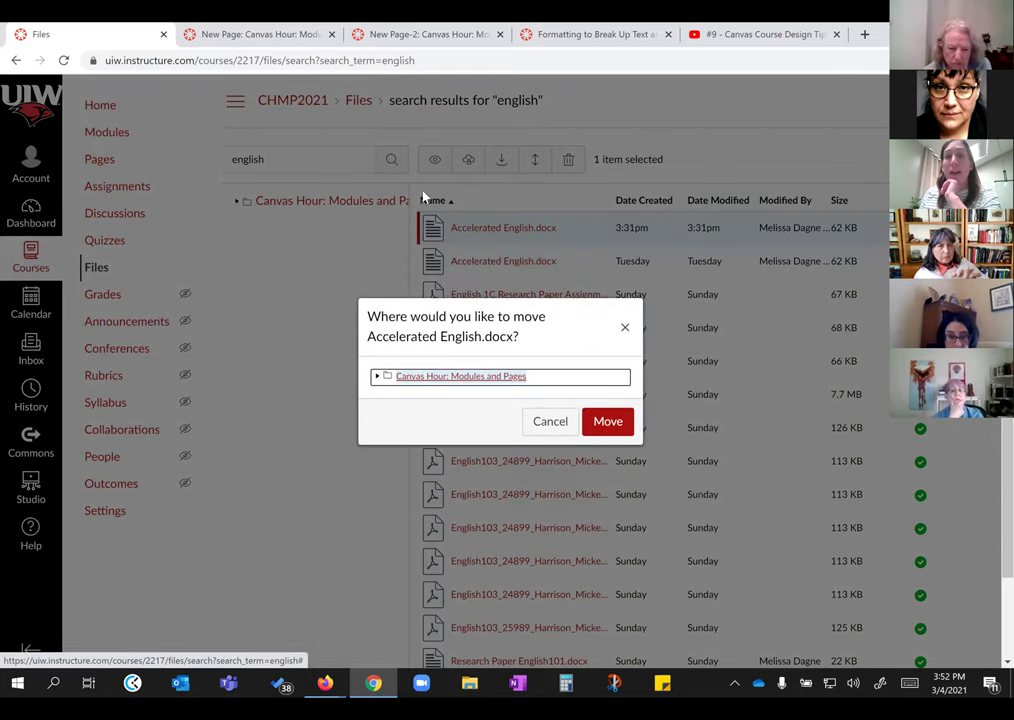
key(Return)
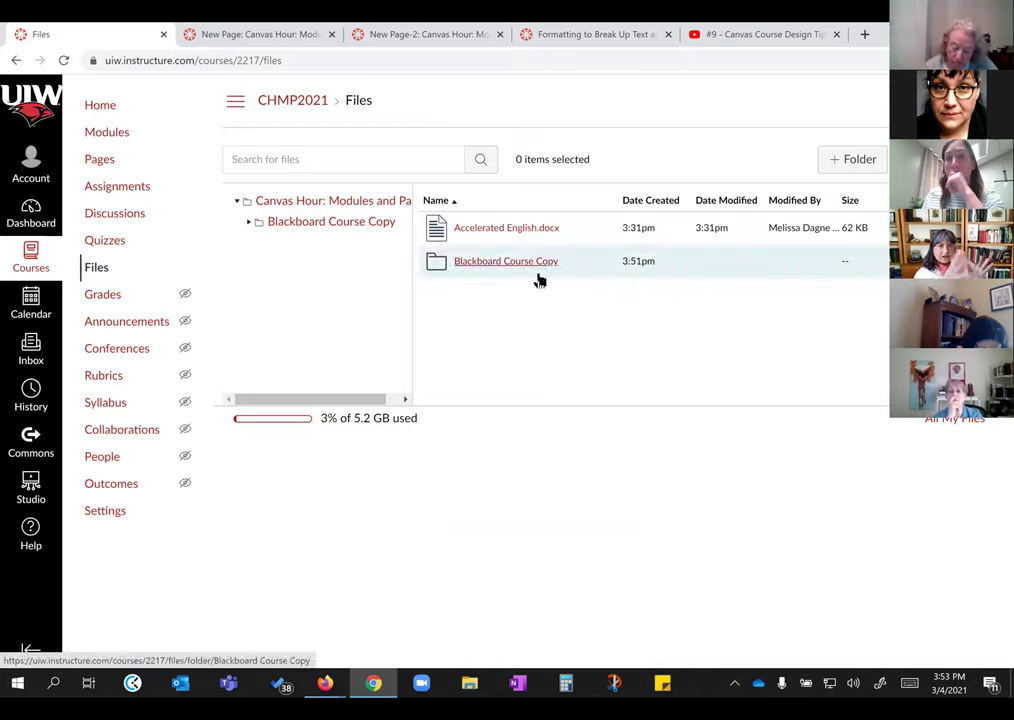
Step: Open the course's Quizzes page and check the additional quiz management options
click(114, 247)
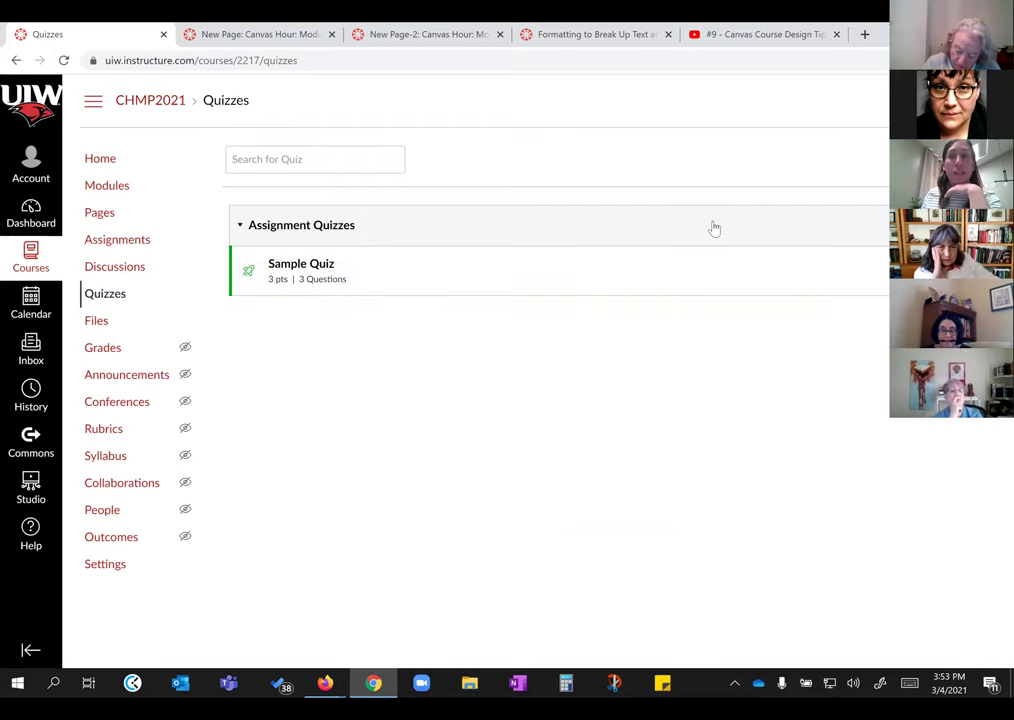
click(878, 159)
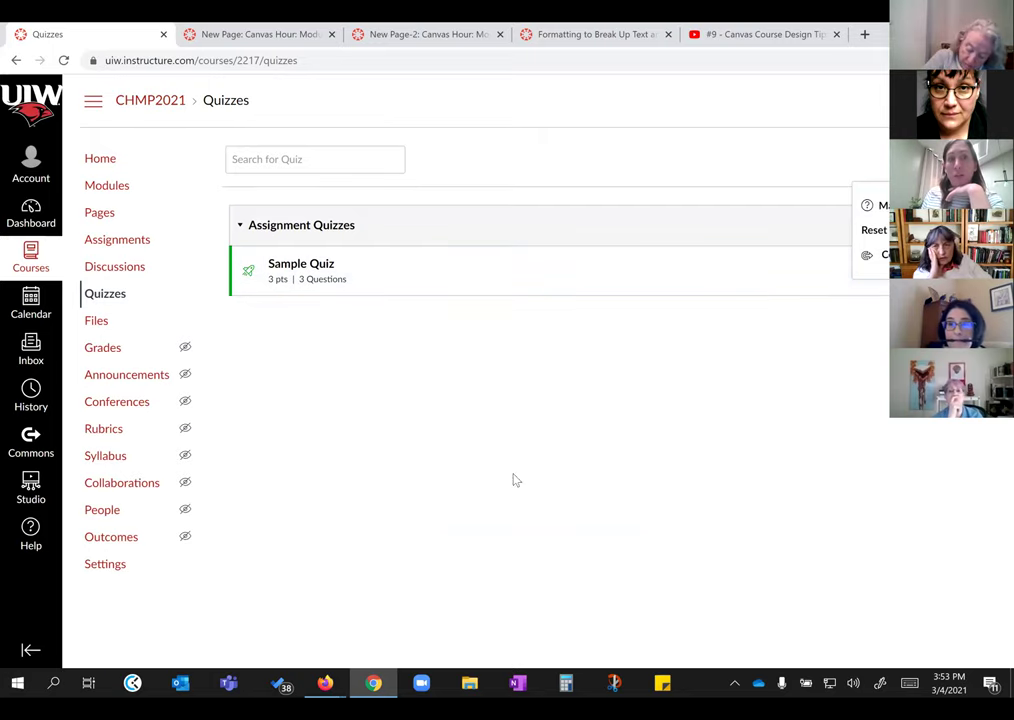
click(193, 362)
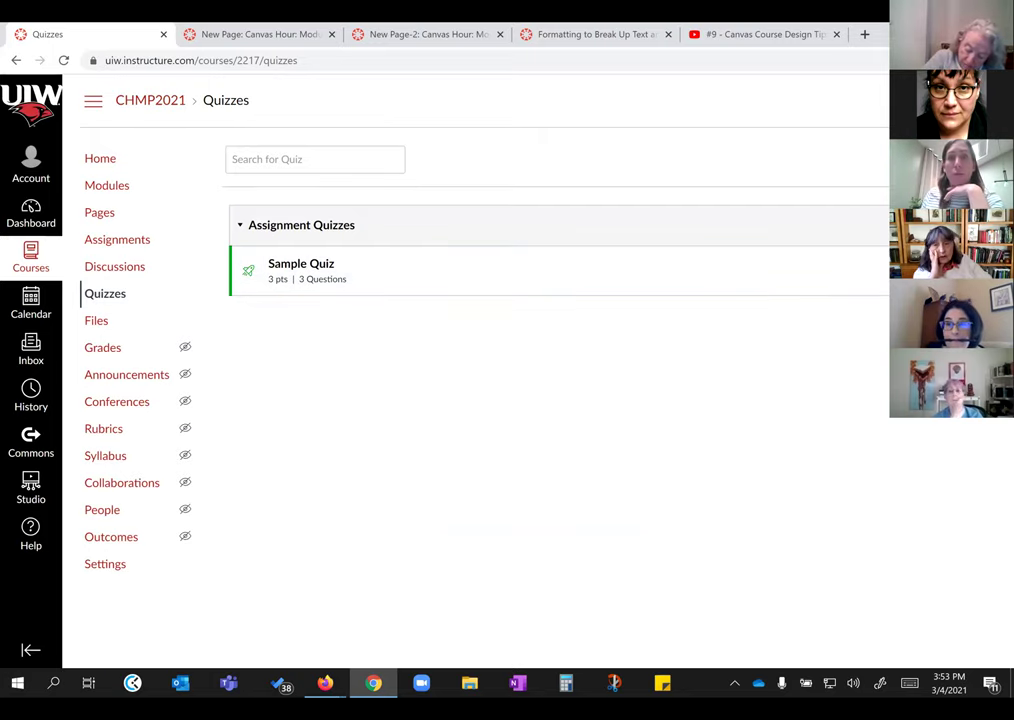
Step: Return to the course's Modules page and look over the modules down to Considerations for Designing Pages
click(104, 190)
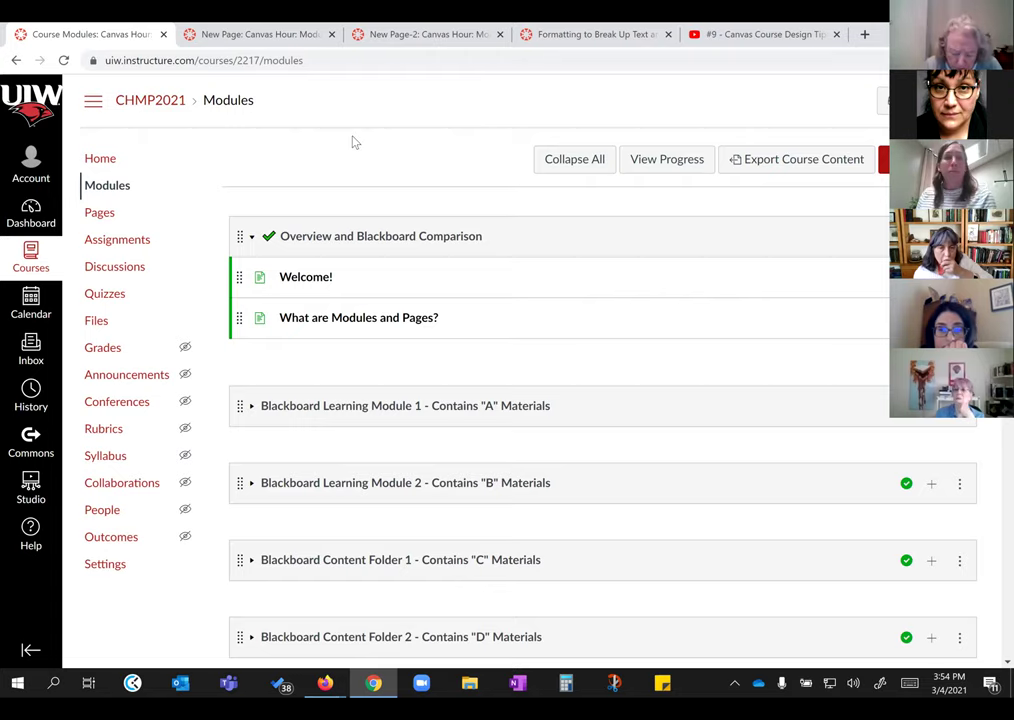
scroll(450, 421, down, 3)
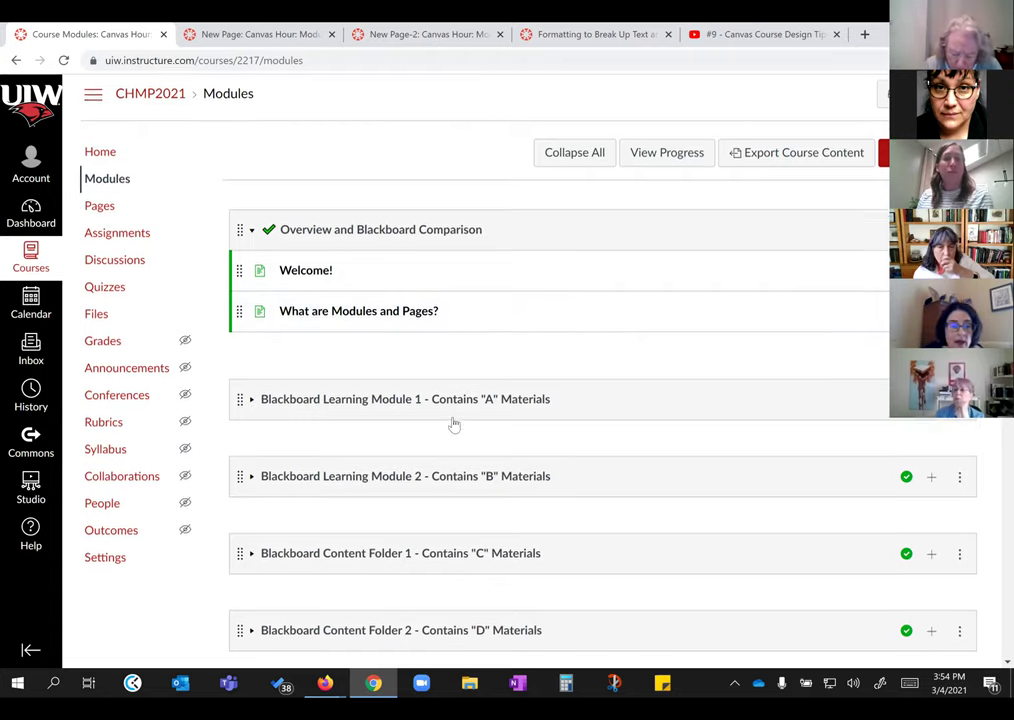
scroll(436, 406, down, 1)
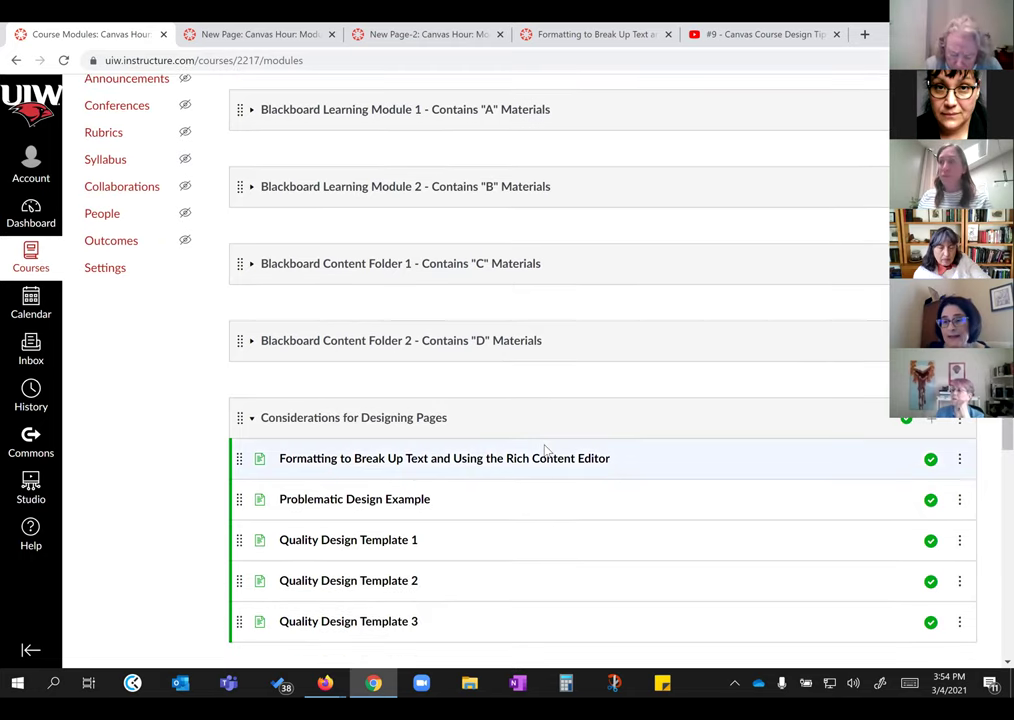
scroll(559, 450, up, 4)
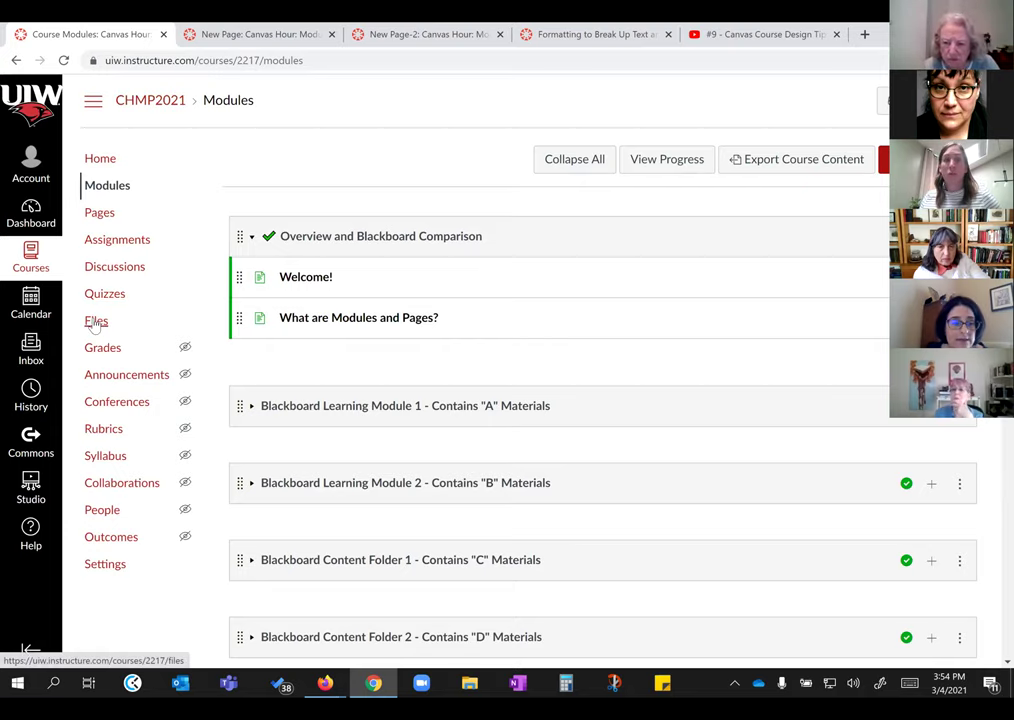
Step: Create a folder named "Folder Name Goes Here" in the root of the course's Files area
click(96, 322)
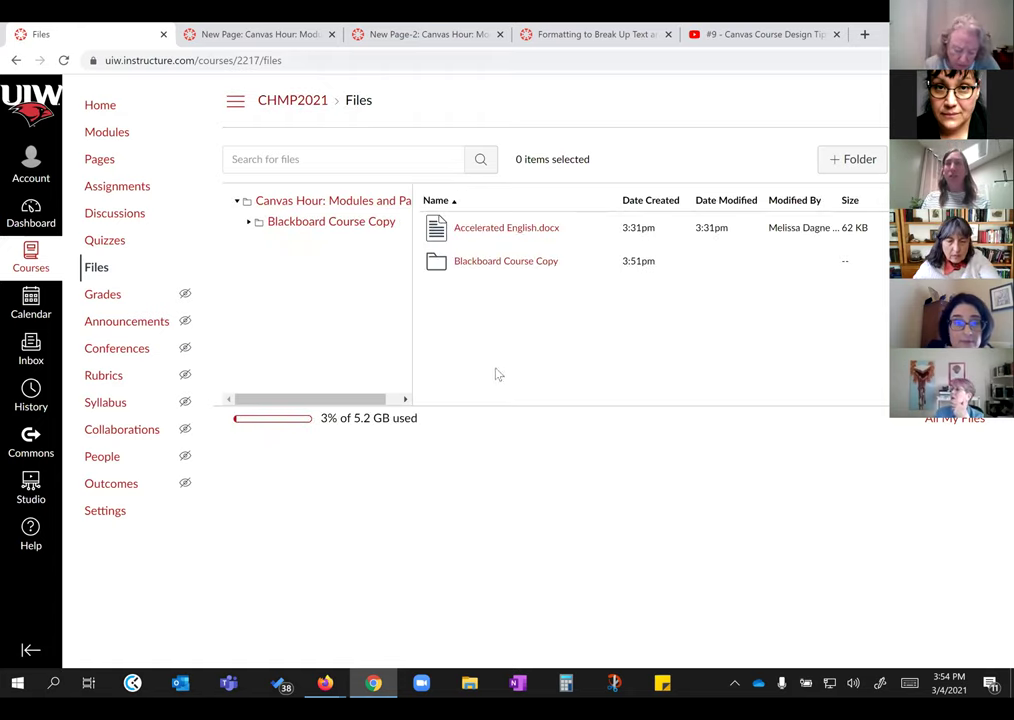
click(860, 160)
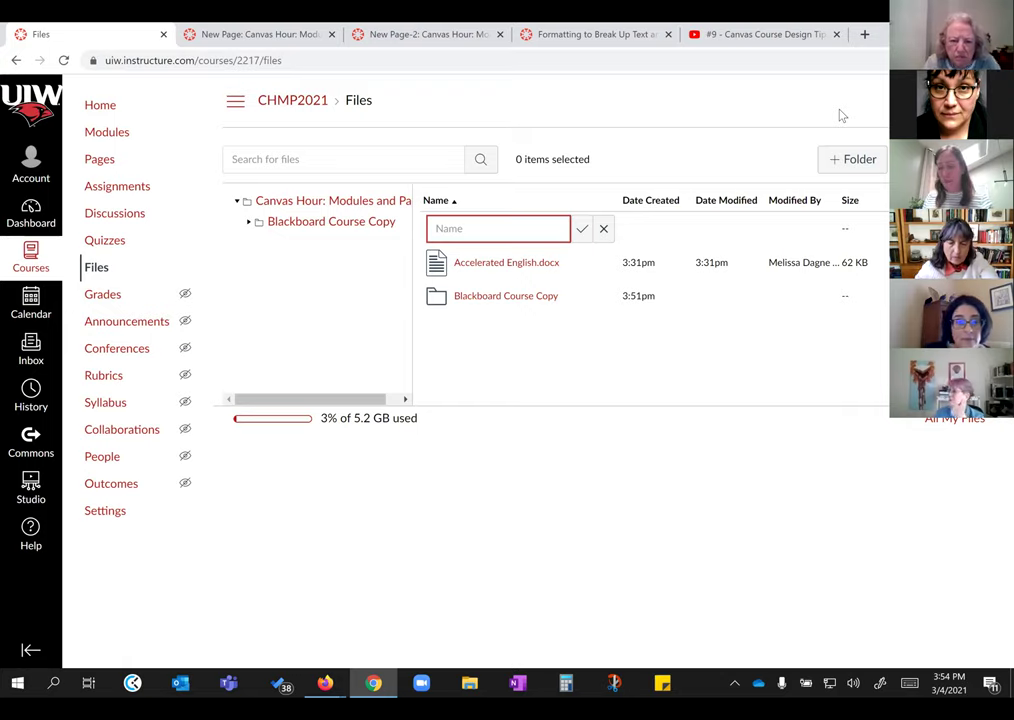
text(Folder Name)
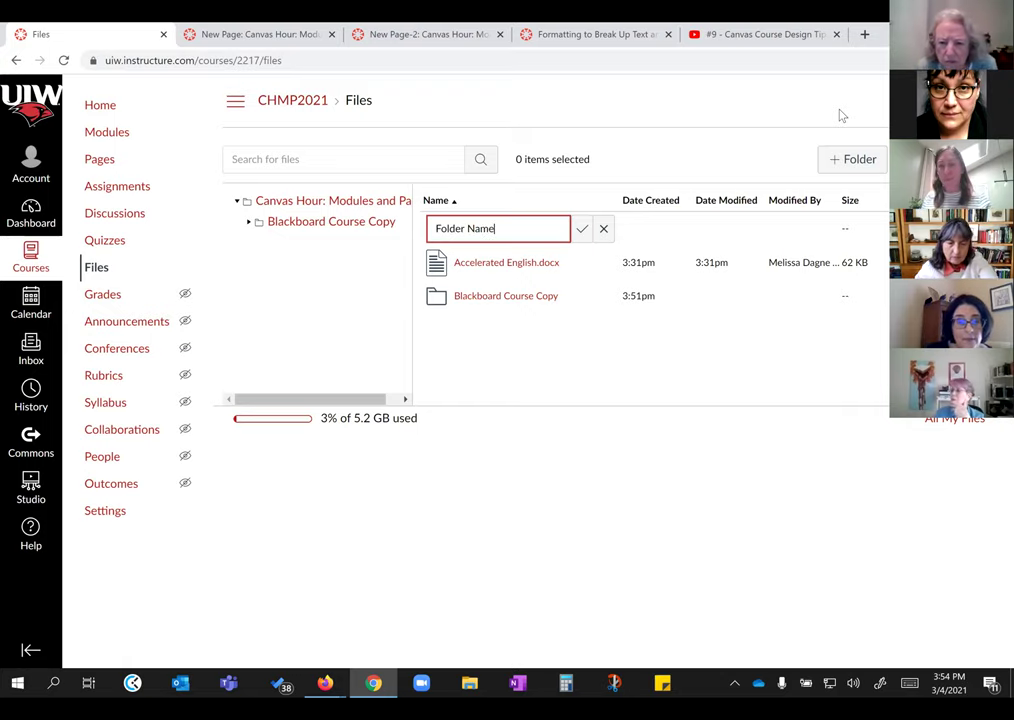
text( Goes Her)
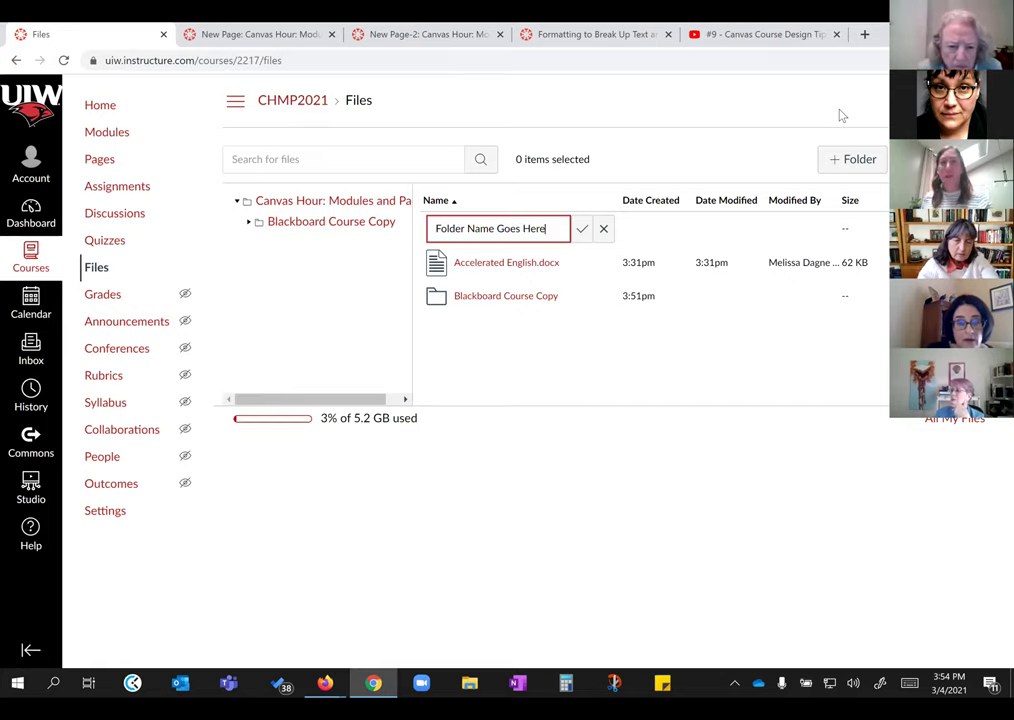
text(e)
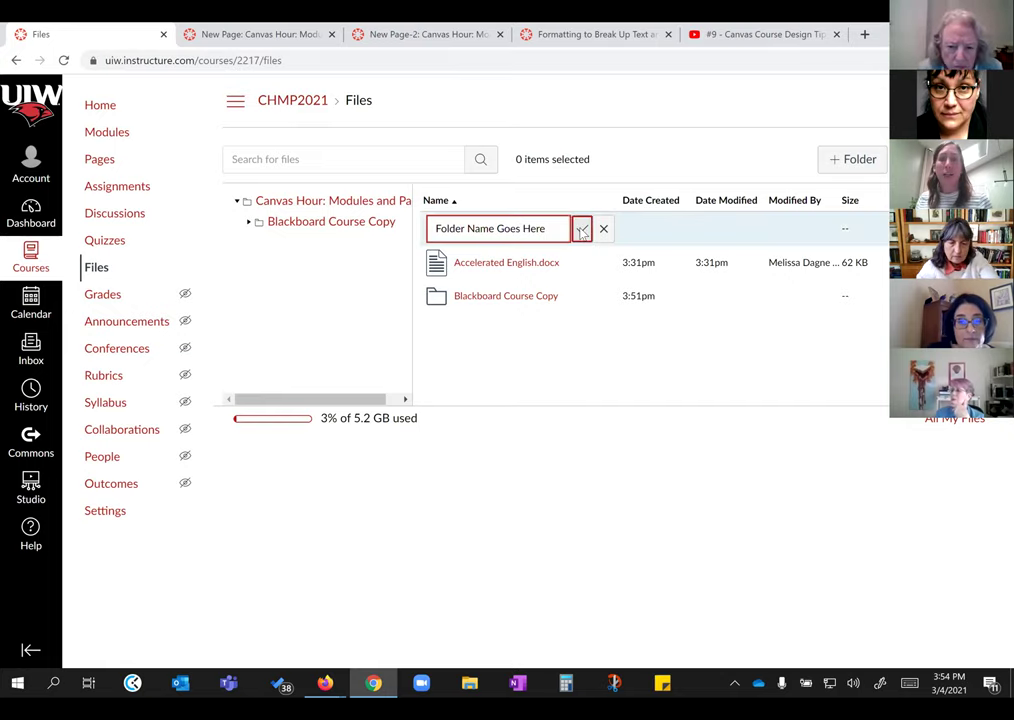
click(582, 229)
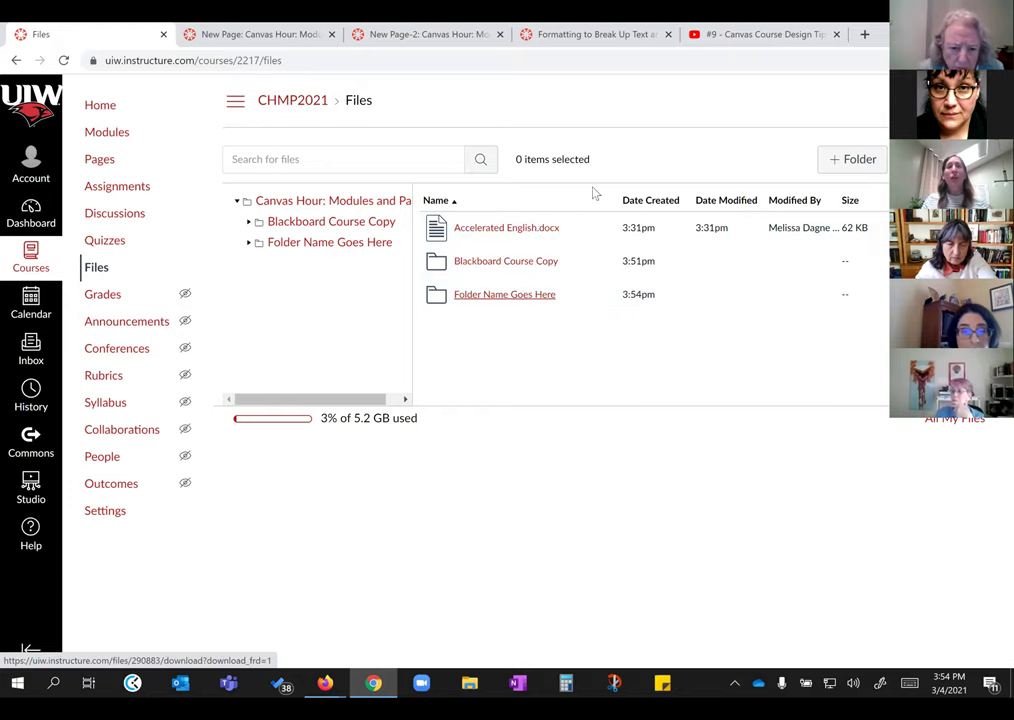
click(566, 229)
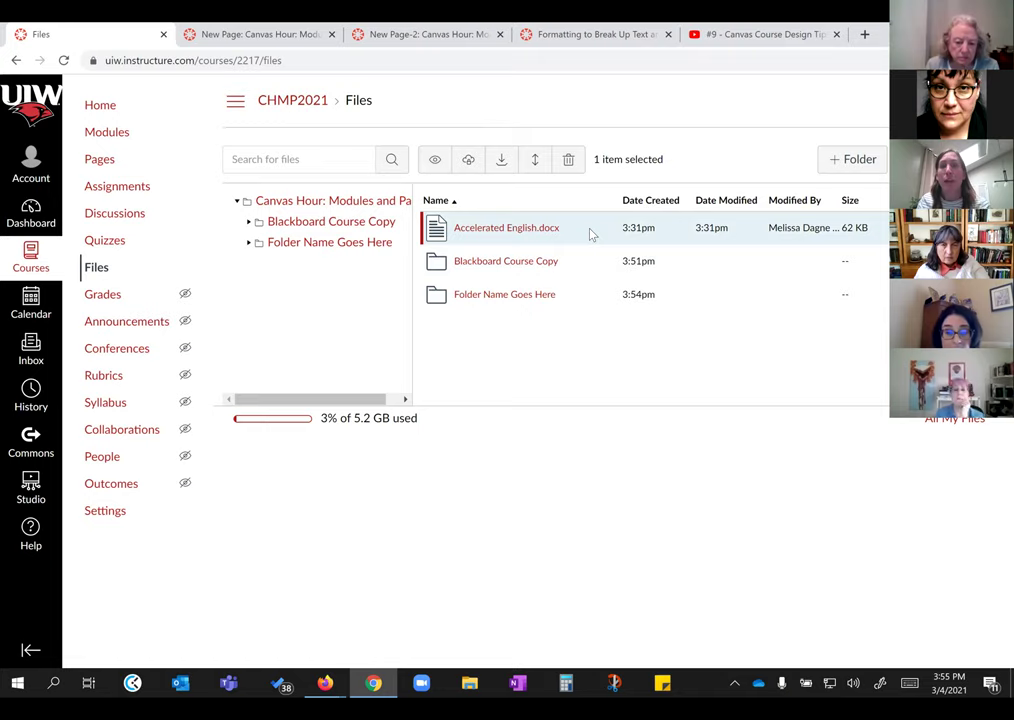
click(536, 160)
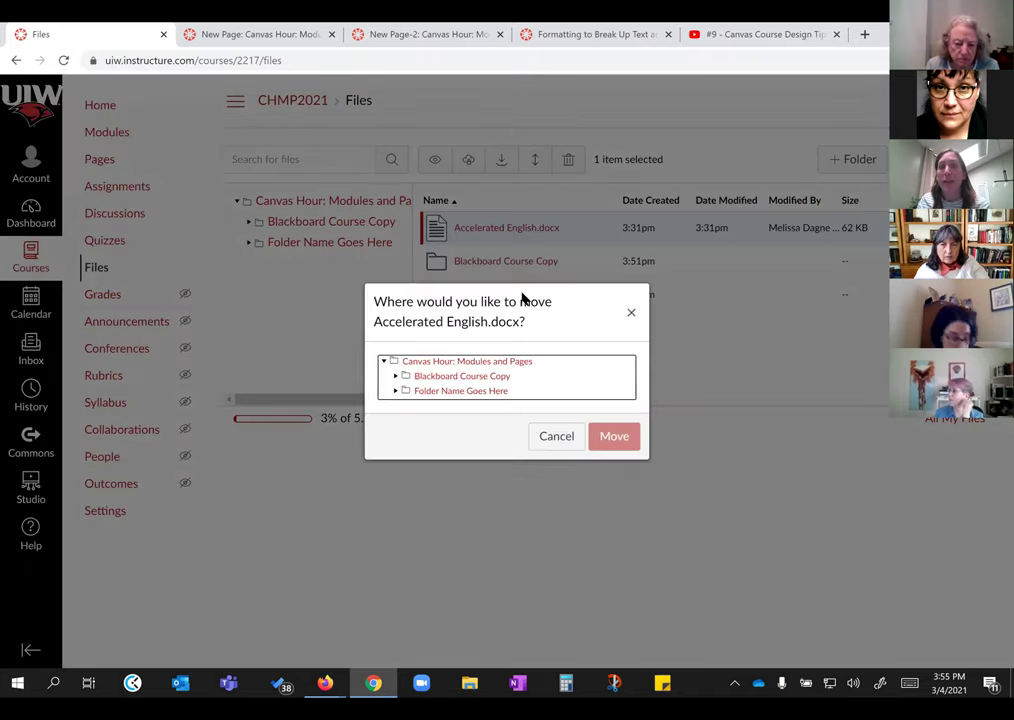
click(471, 378)
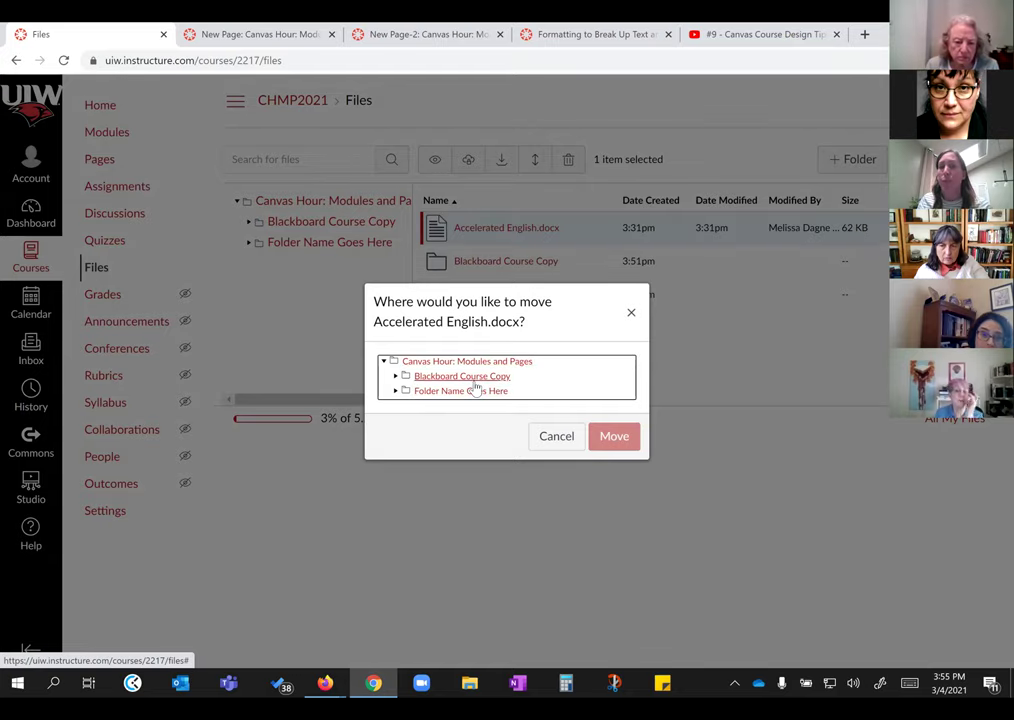
click(556, 437)
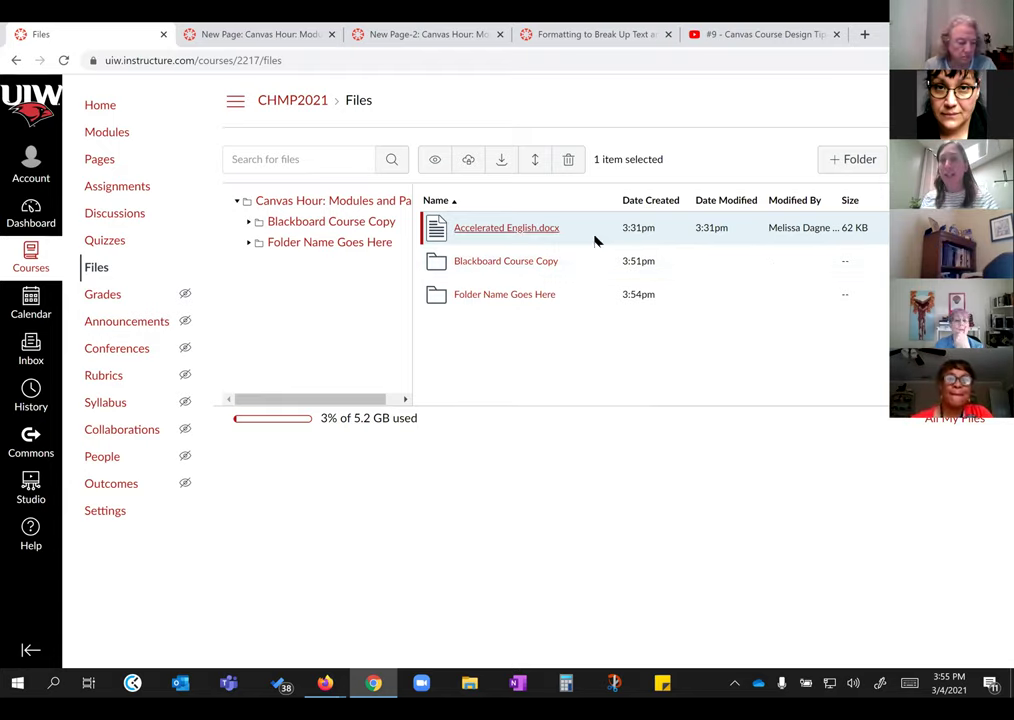
Step: Open the name of Accelerated English.docx for editing and keep the existing file name
click(880, 228)
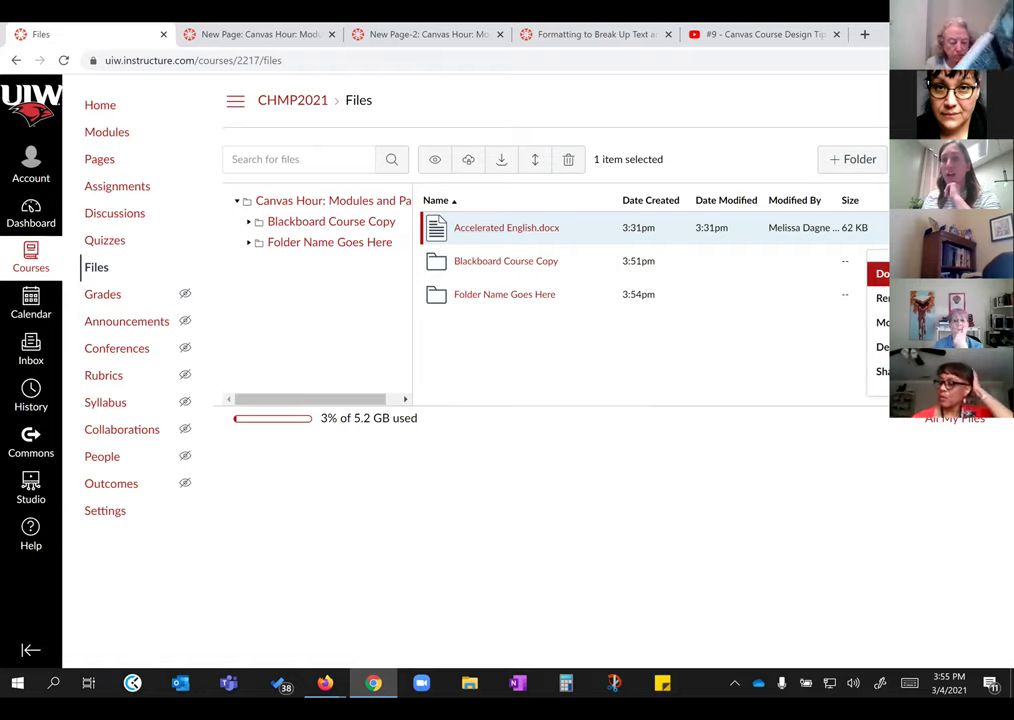
click(882, 298)
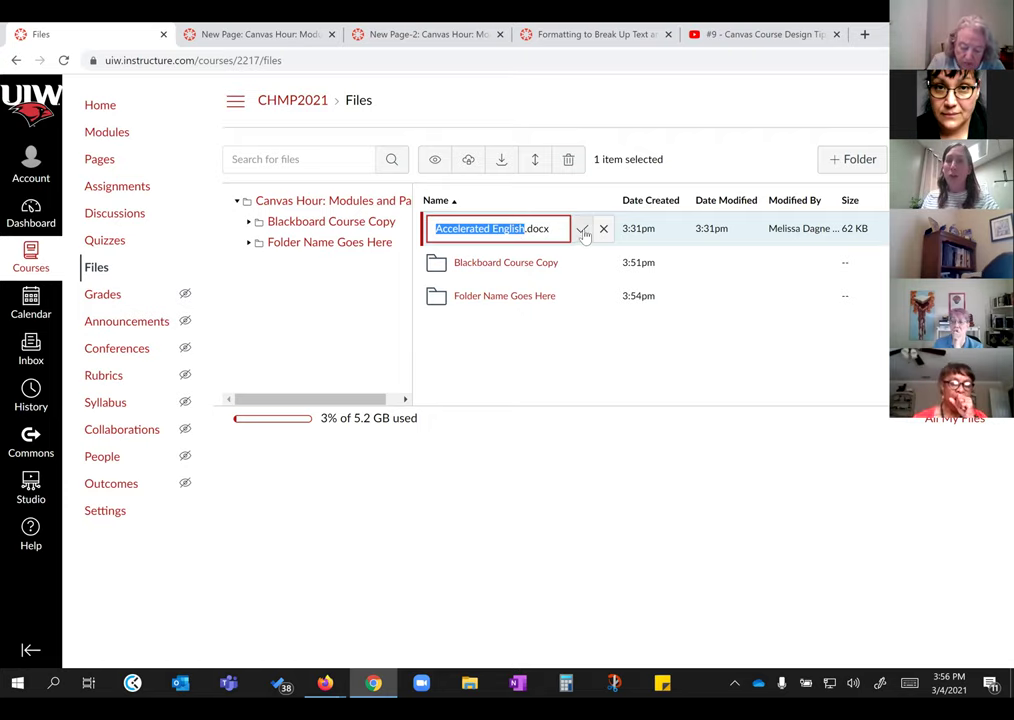
key(Tab)
key(Return)
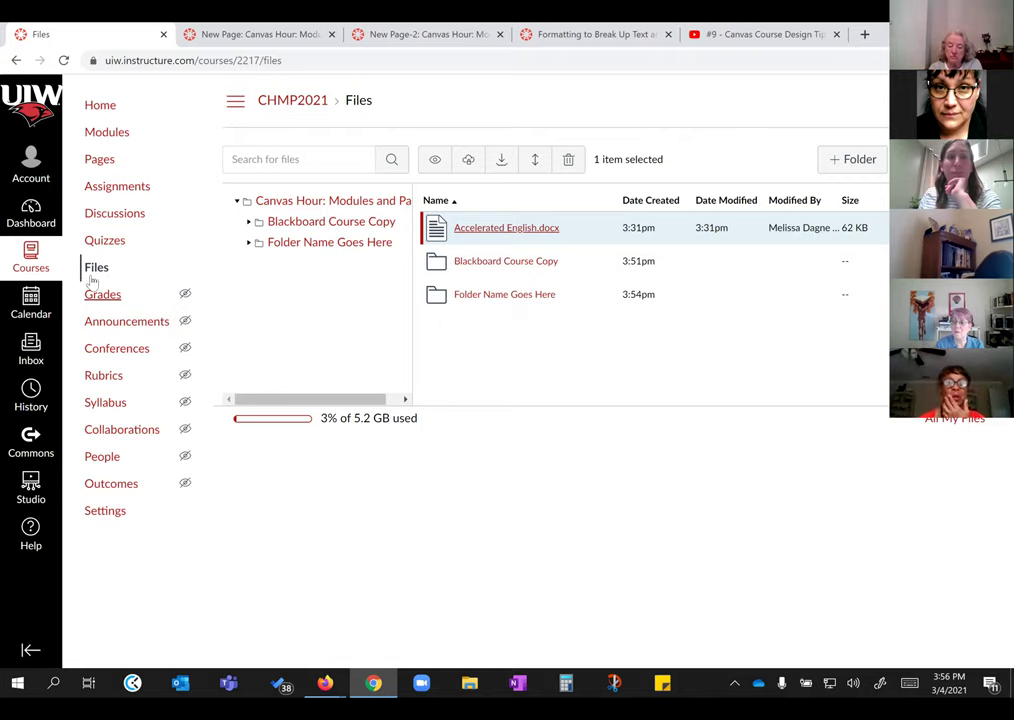
Step: Go back to the course's Modules page and view the list of modules
click(105, 133)
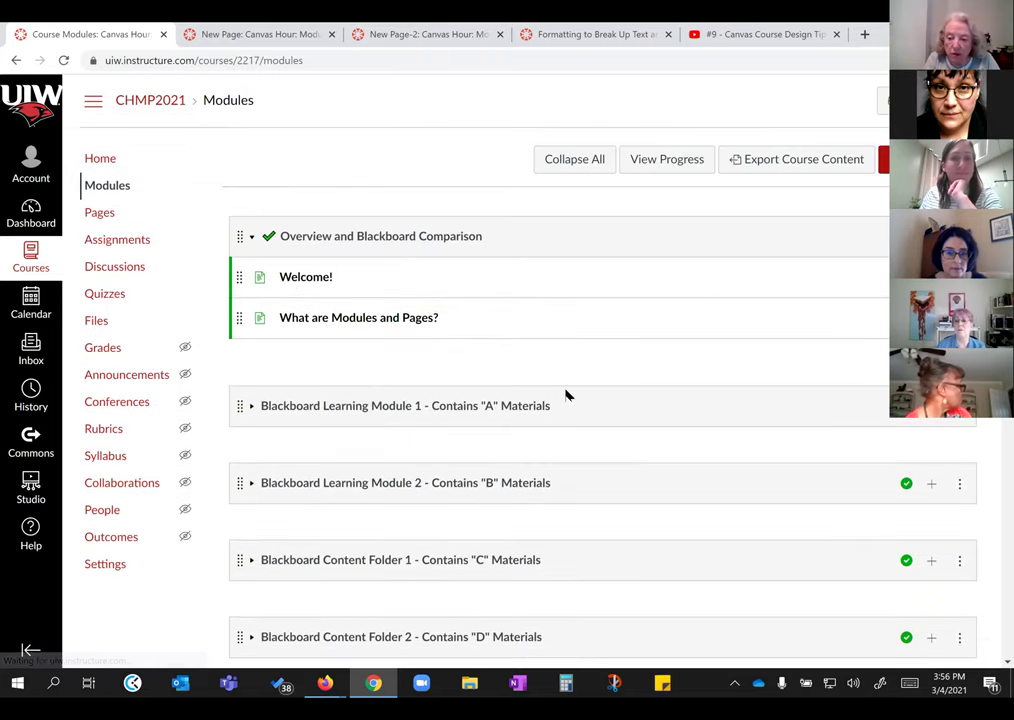
scroll(704, 374, down, 1)
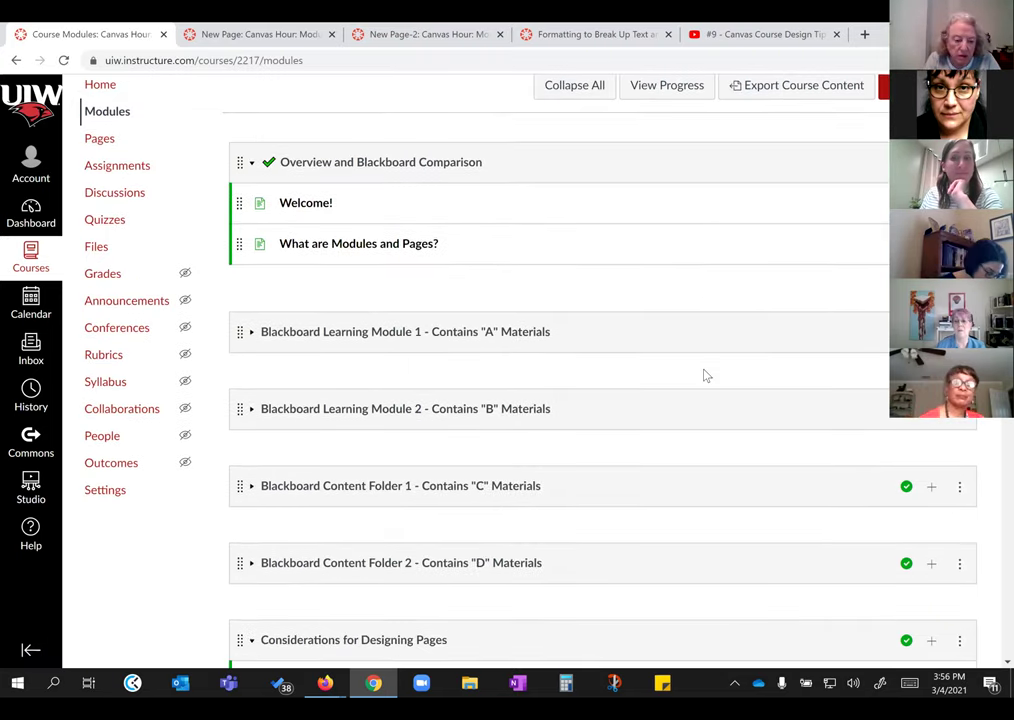